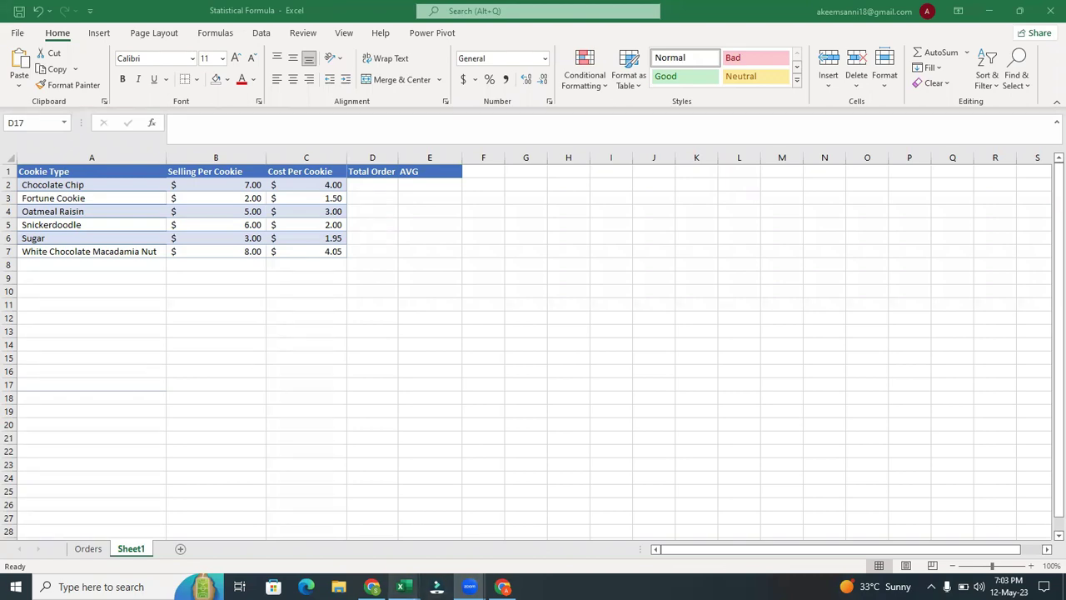
- Switch from the Statistical Formula workbook to the Pivot workbook's Order sheet with Alt+Tab
key(alt+Tab)
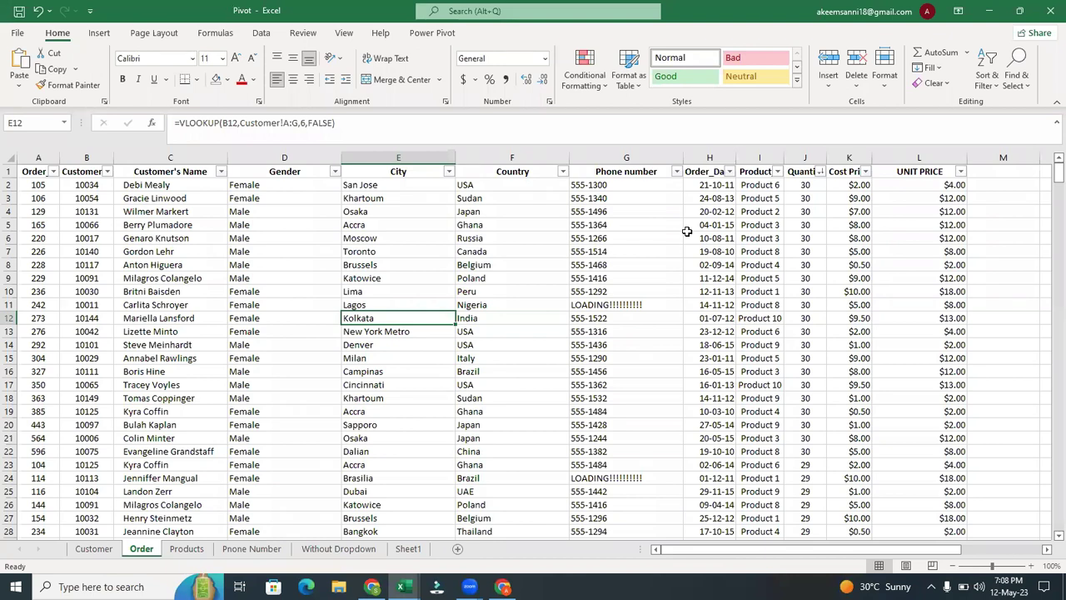
- Start a PivotChart from the order data, then cancel it
click(99, 33)
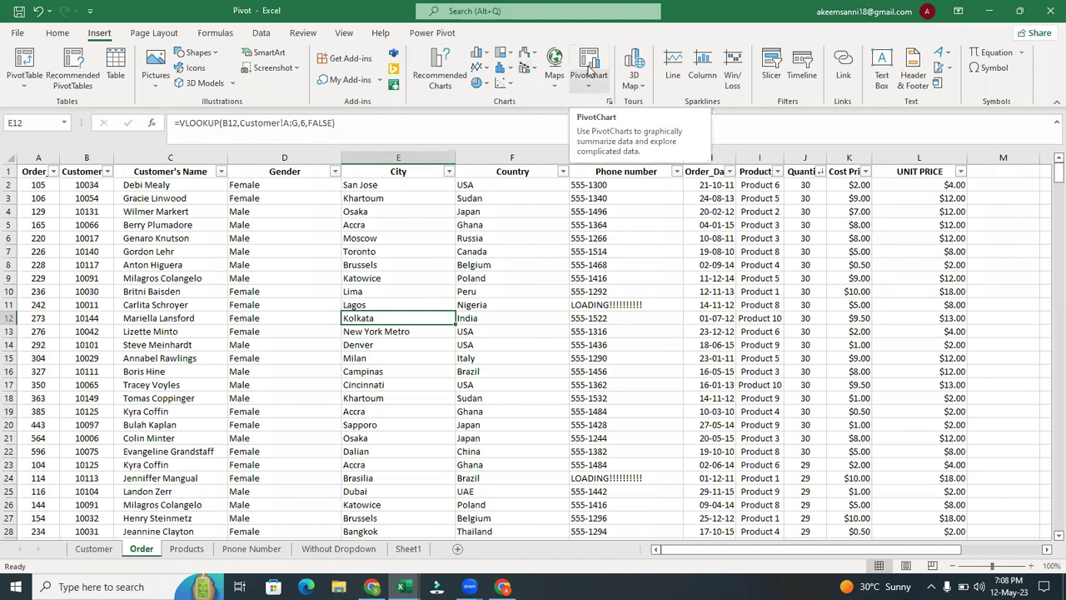
click(590, 88)
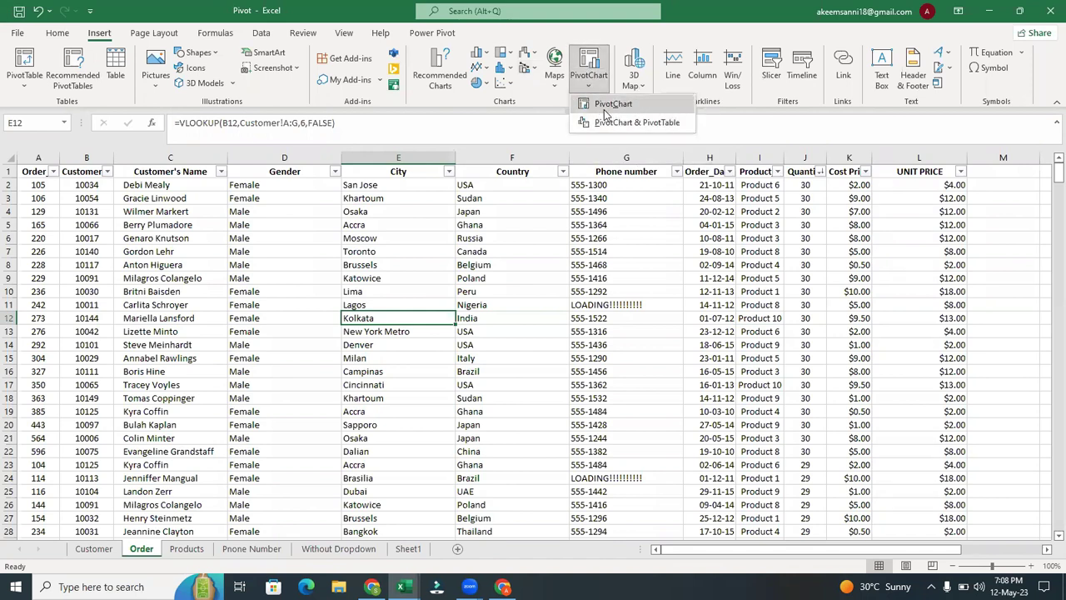
click(649, 104)
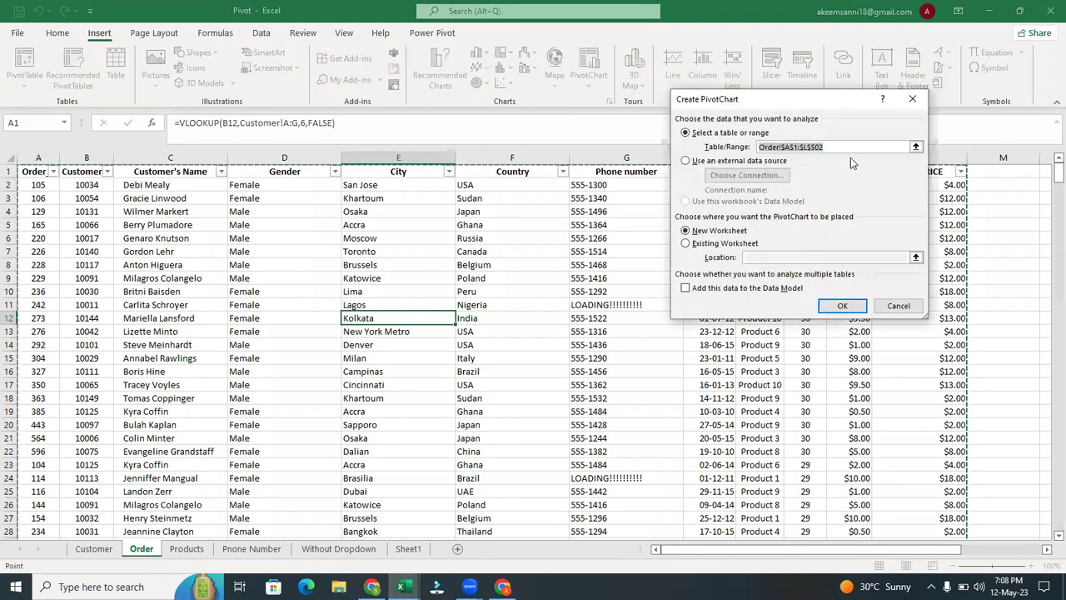
click(890, 306)
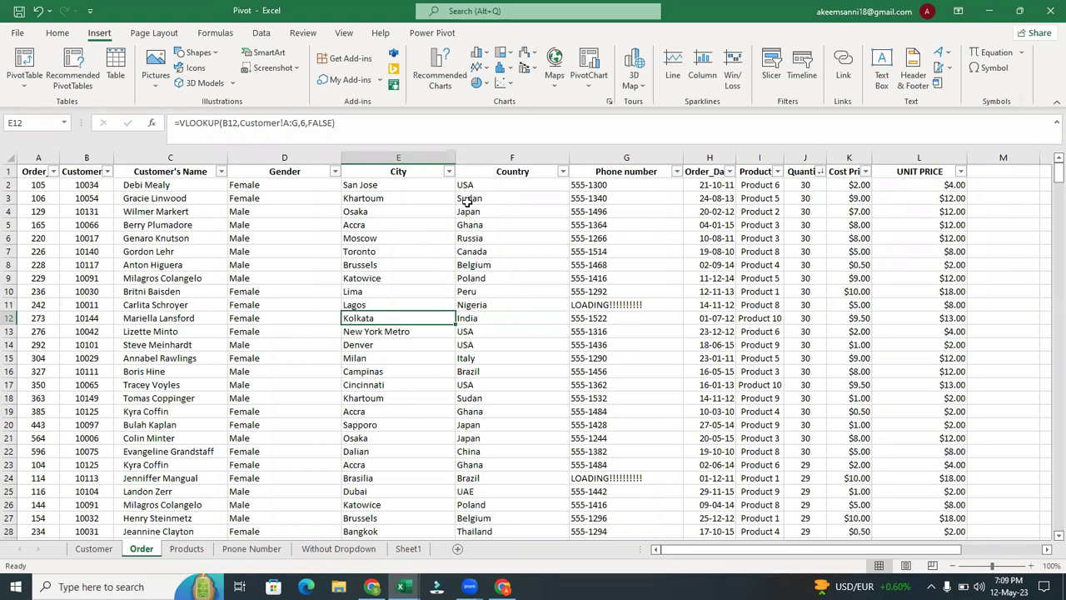
- Browse the recommended pie charts without inserting one, then select Country cell F2
click(443, 75)
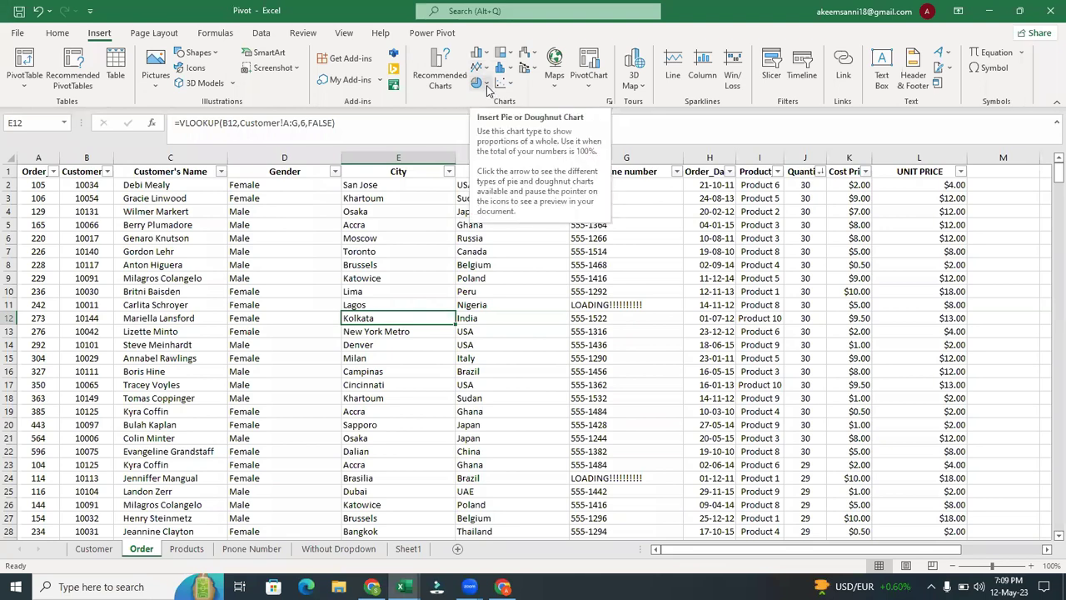
click(488, 87)
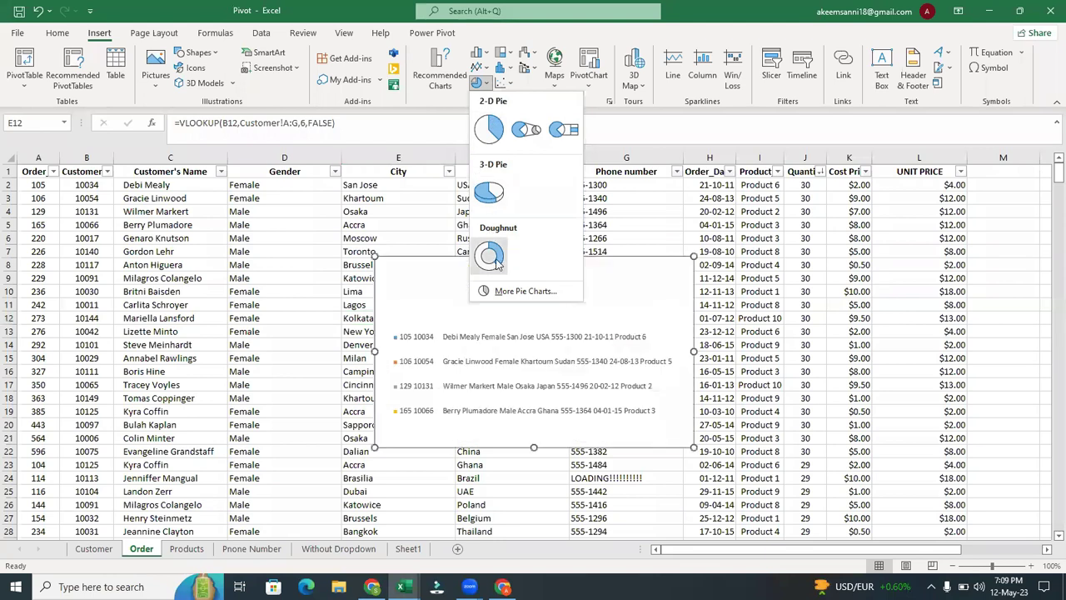
click(660, 229)
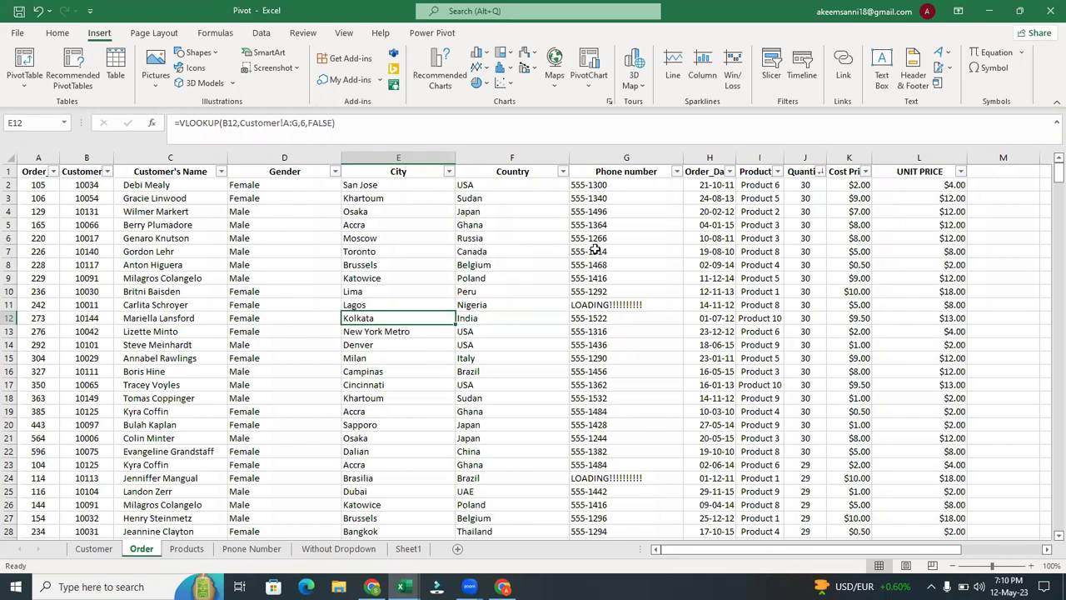
drag(710, 554, 776, 554)
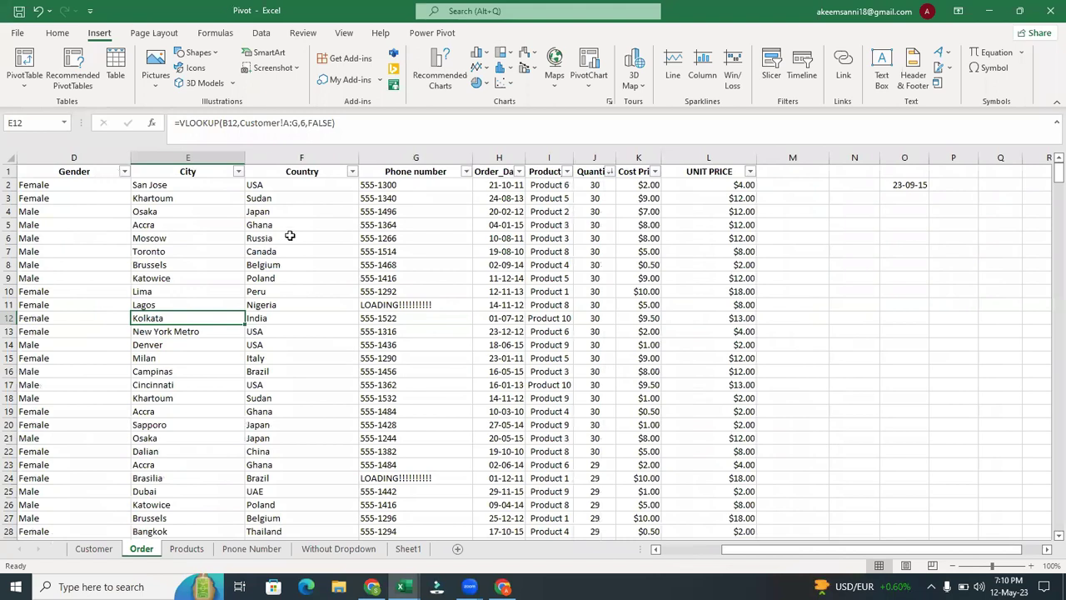
click(277, 190)
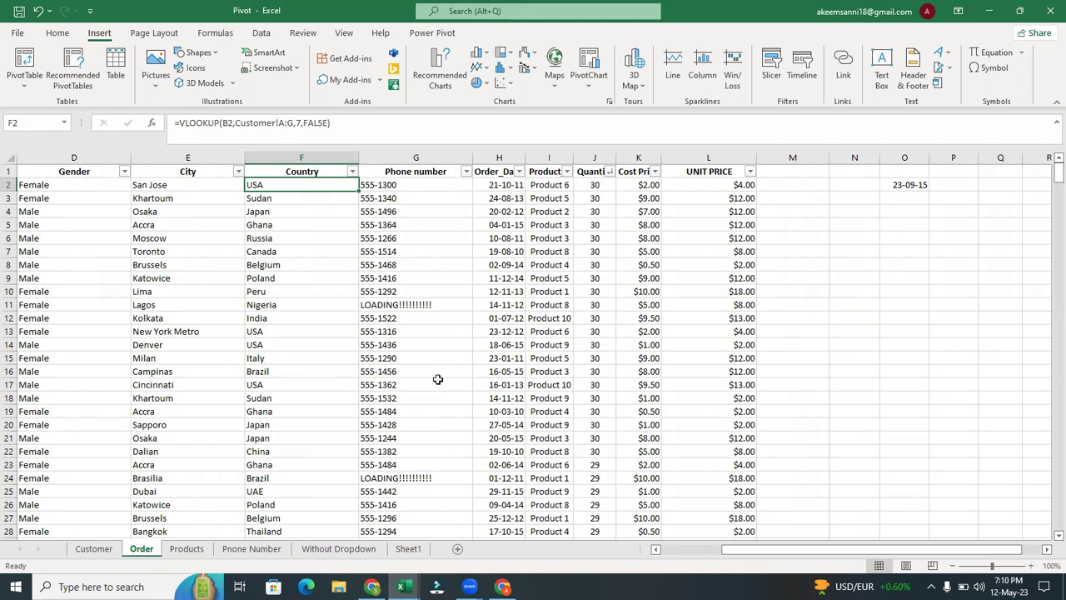
- Add a new sheet and enter USA SALES RECORD merged and centred across A1:F1
click(457, 551)
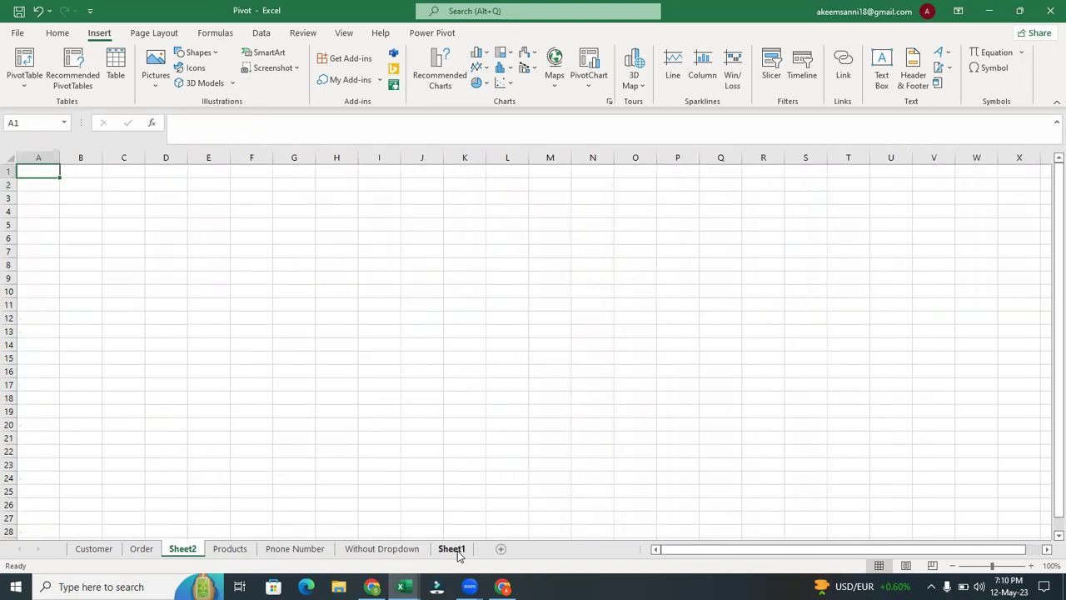
drag(43, 171, 250, 176)
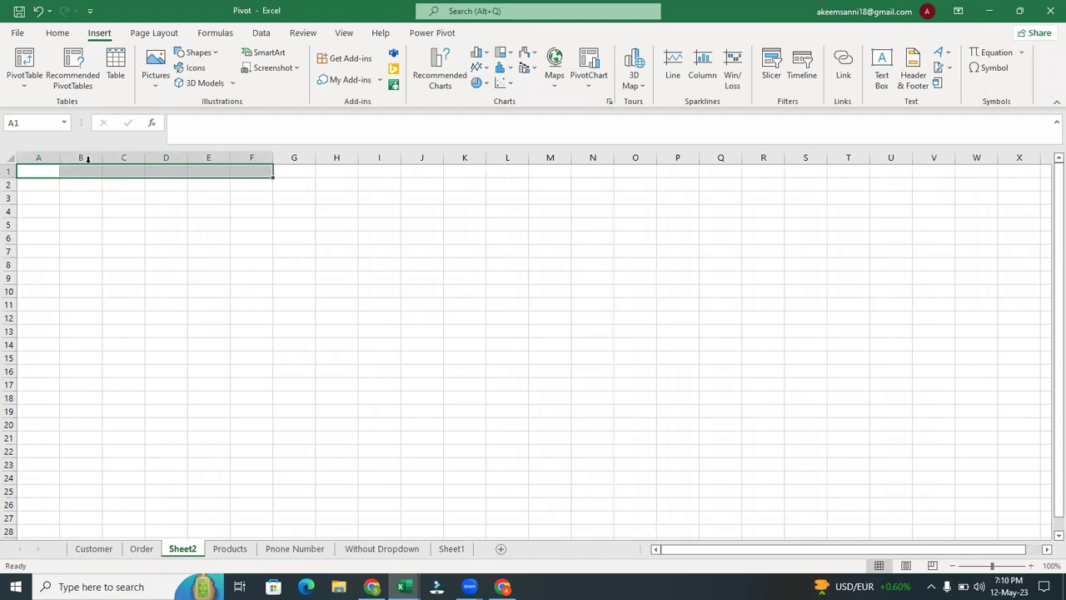
click(56, 33)
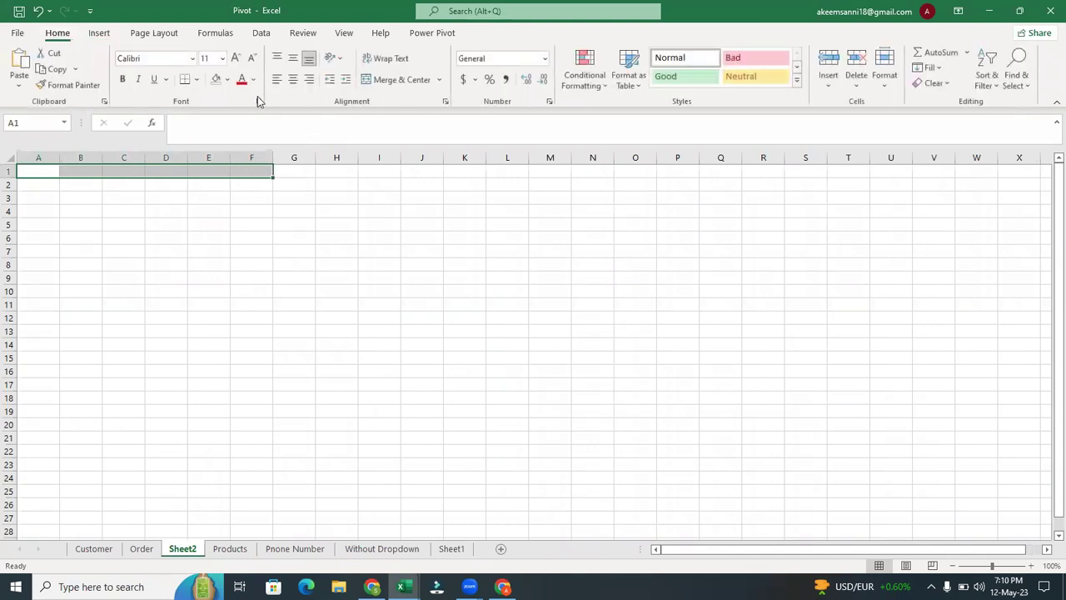
click(397, 81)
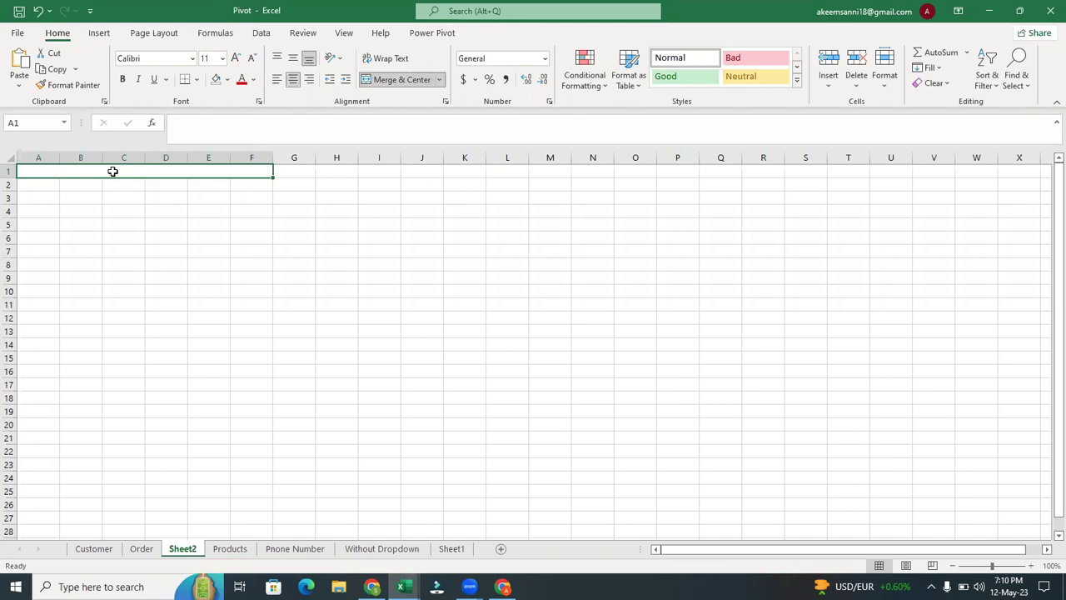
key(Caps_Lock)
text(USA SAL)
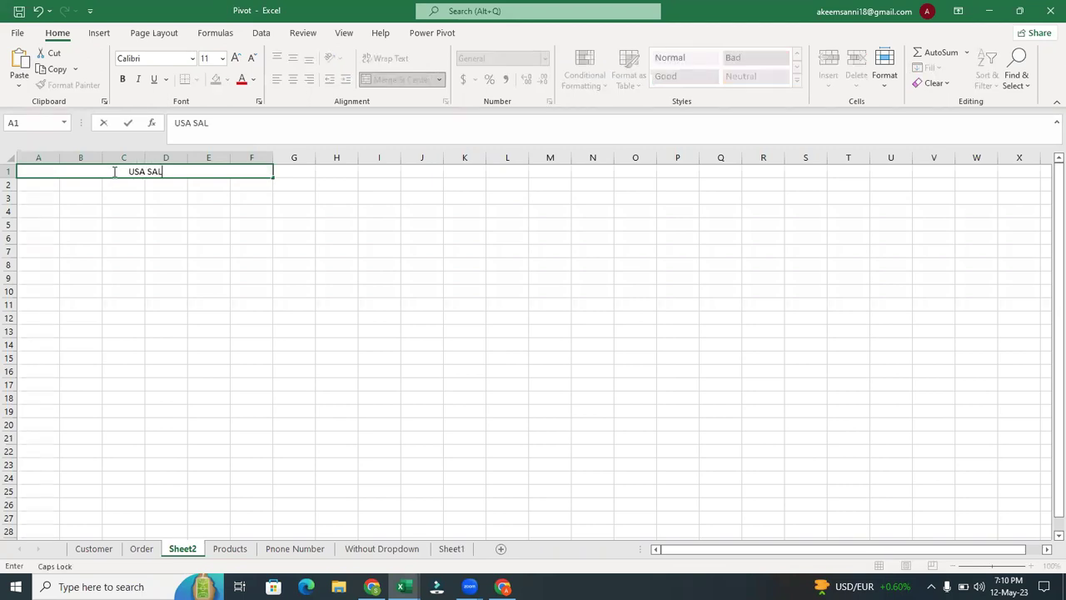
text(ES RECORD)
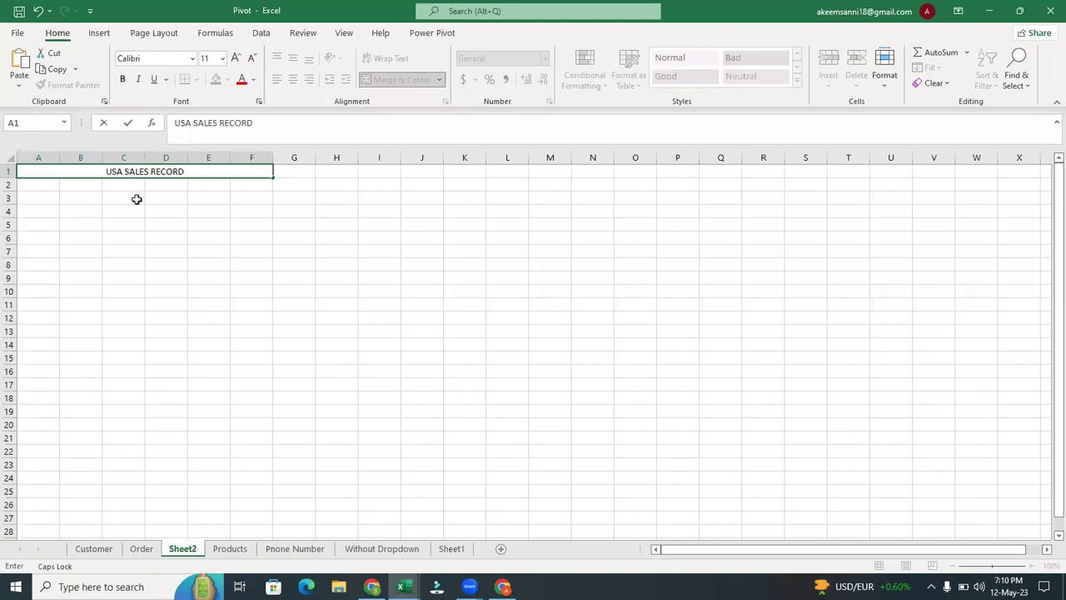
click(172, 226)
- Reapply Merge & Center to A1:F1 and make the title bold
scroll(243, 223, right, 5)
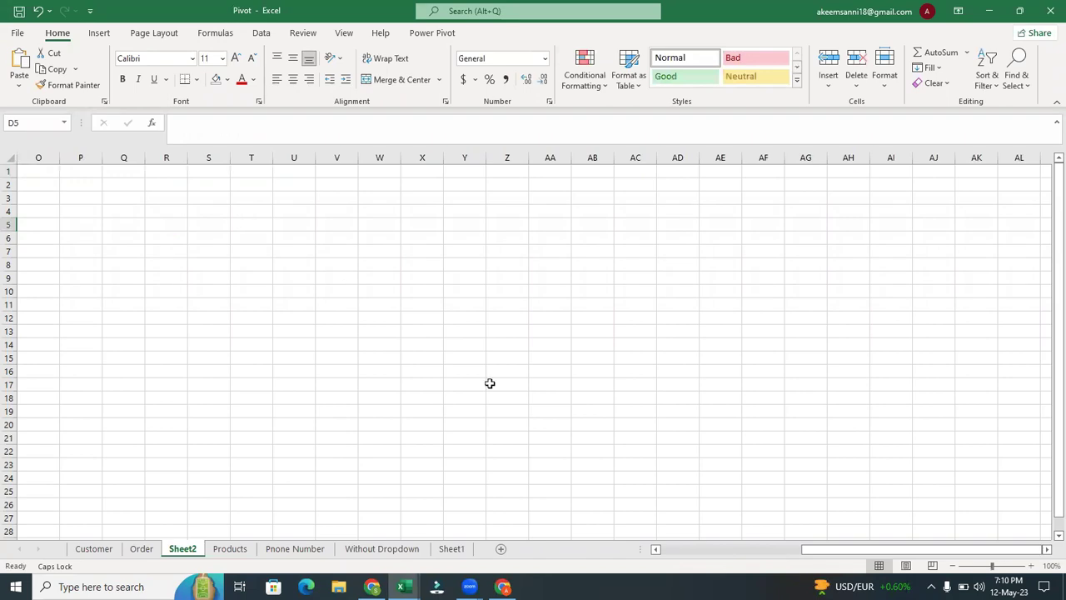
drag(816, 549, 662, 552)
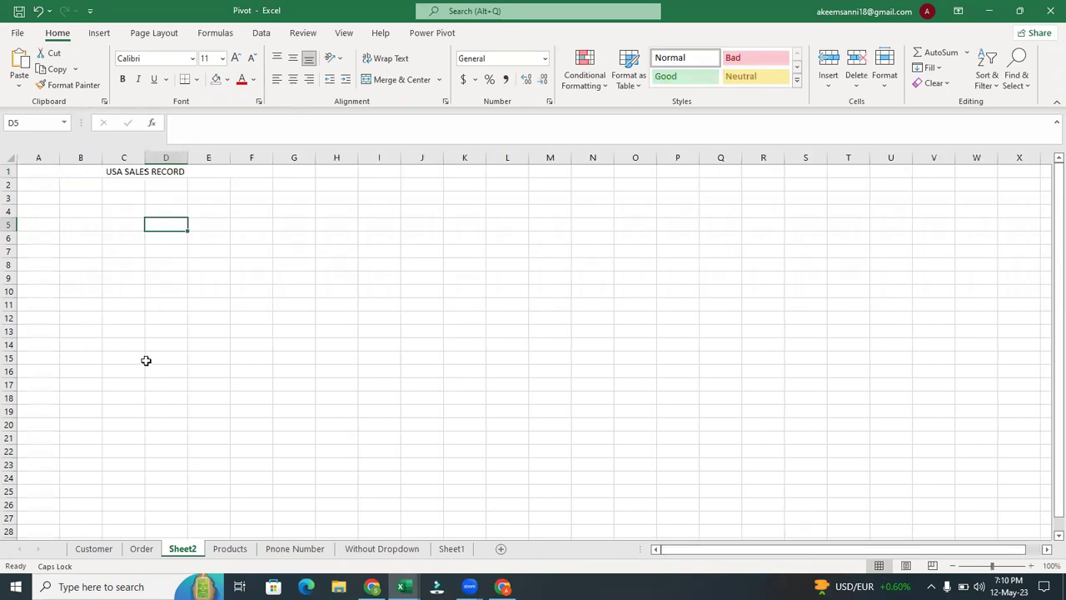
drag(111, 171, 252, 172)
key(alt+h)
key(m)
key(c)
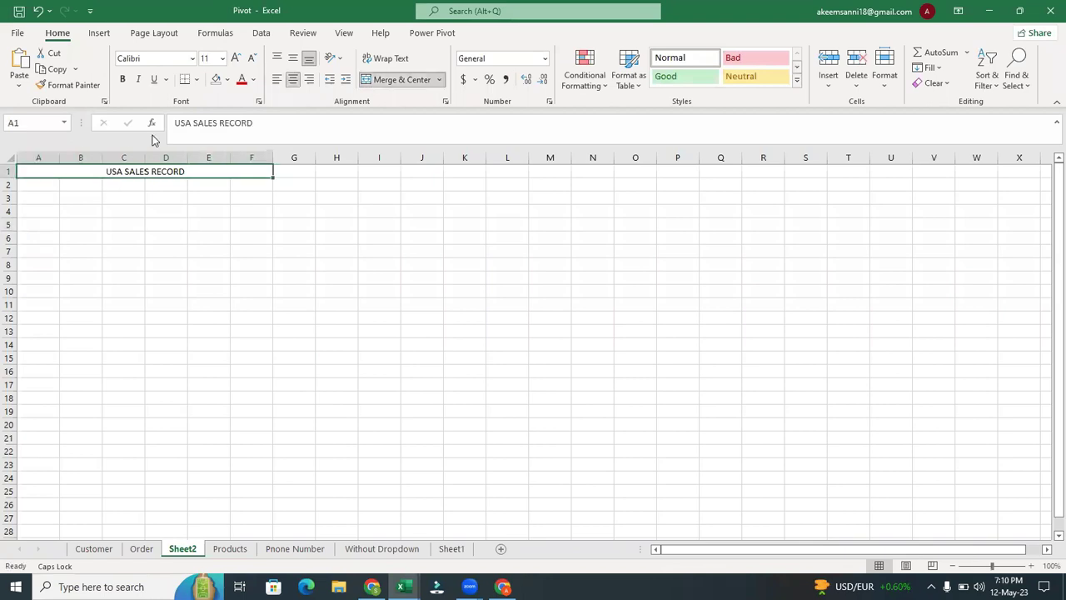
click(122, 79)
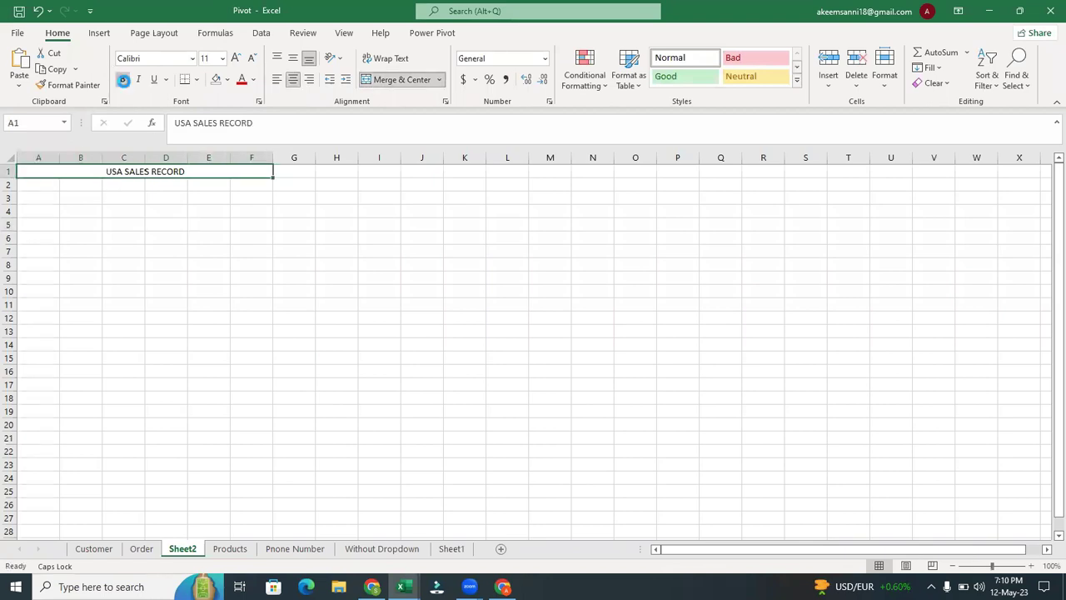
click(226, 79)
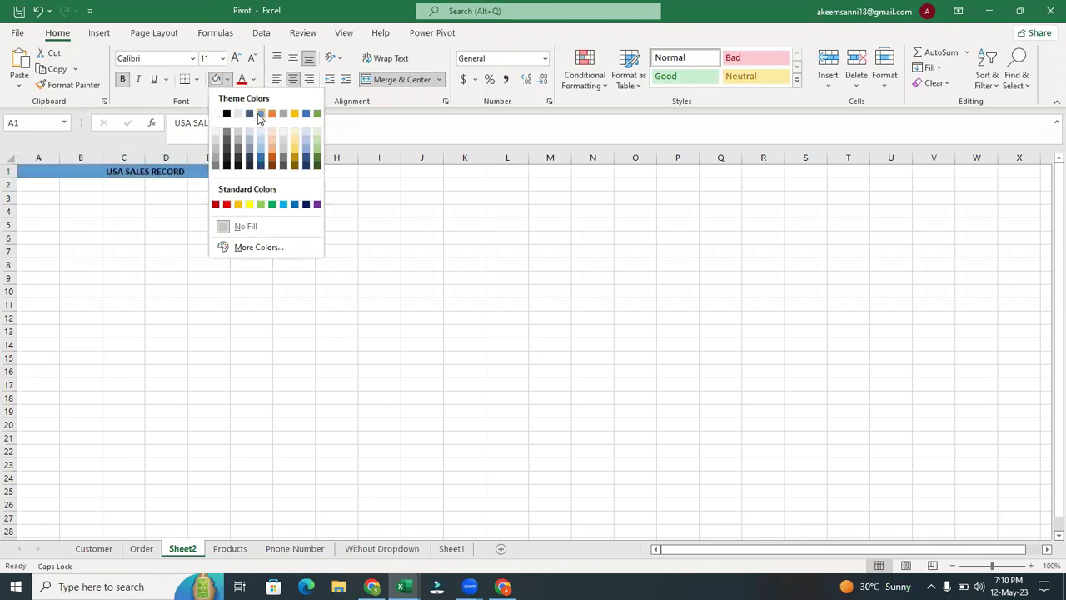
- Give the USA SALES RECORD title a blue fill and white font
click(260, 114)
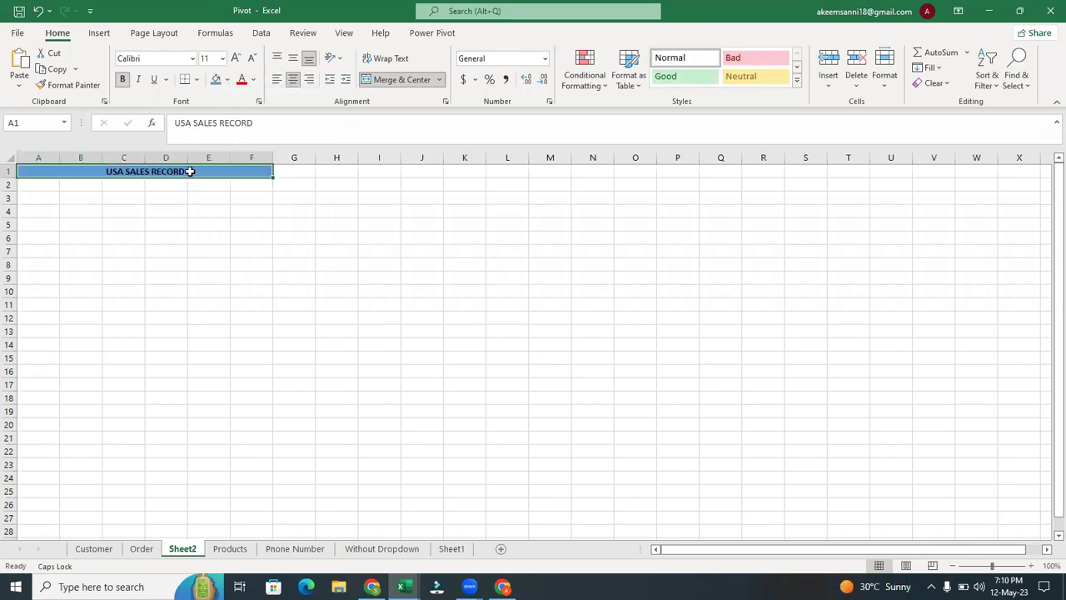
double_click(190, 171)
drag(188, 171, 98, 167)
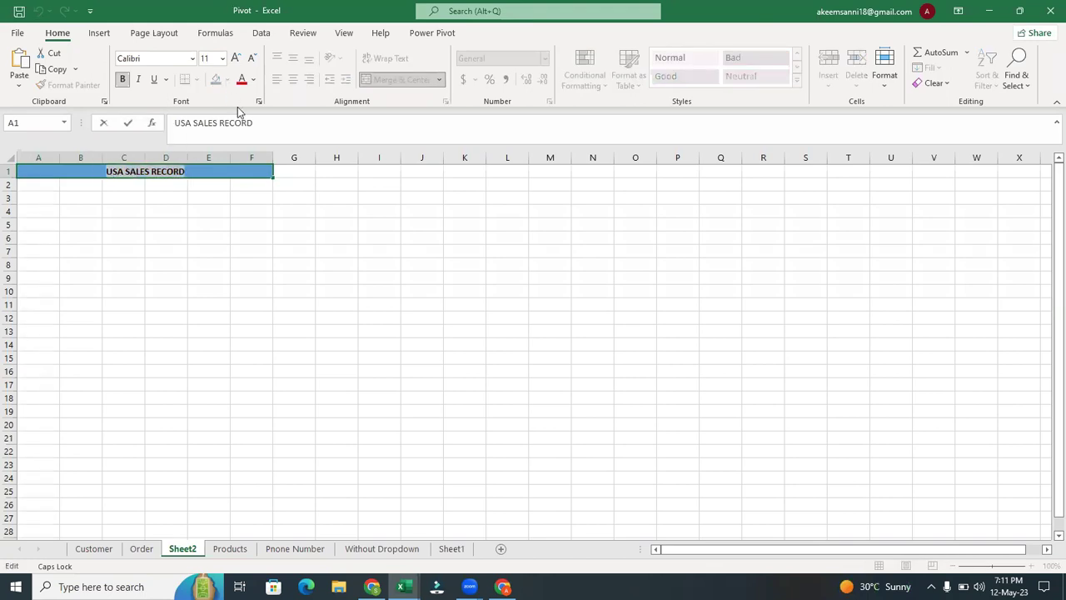
click(254, 80)
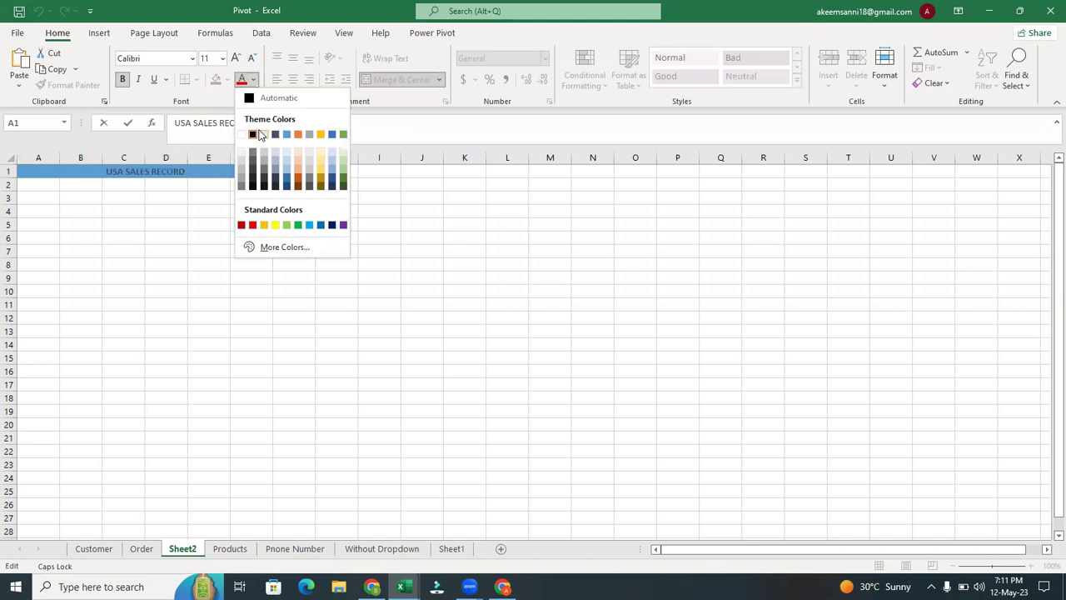
click(243, 134)
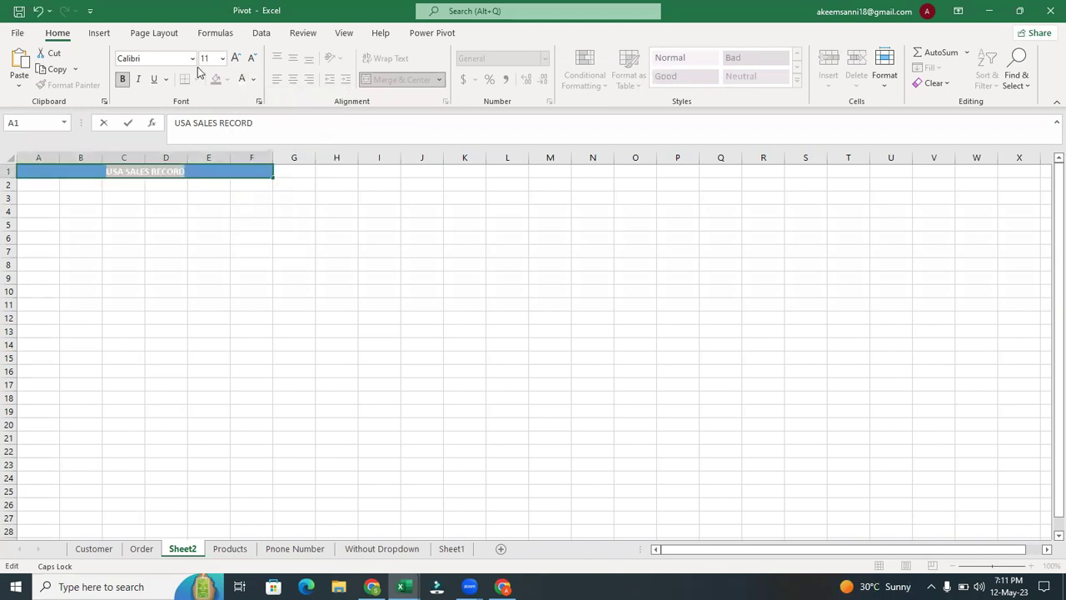
- Set the title font size to 14, then go to the Order sheet
click(235, 60)
click(235, 60)
click(235, 60)
click(235, 60)
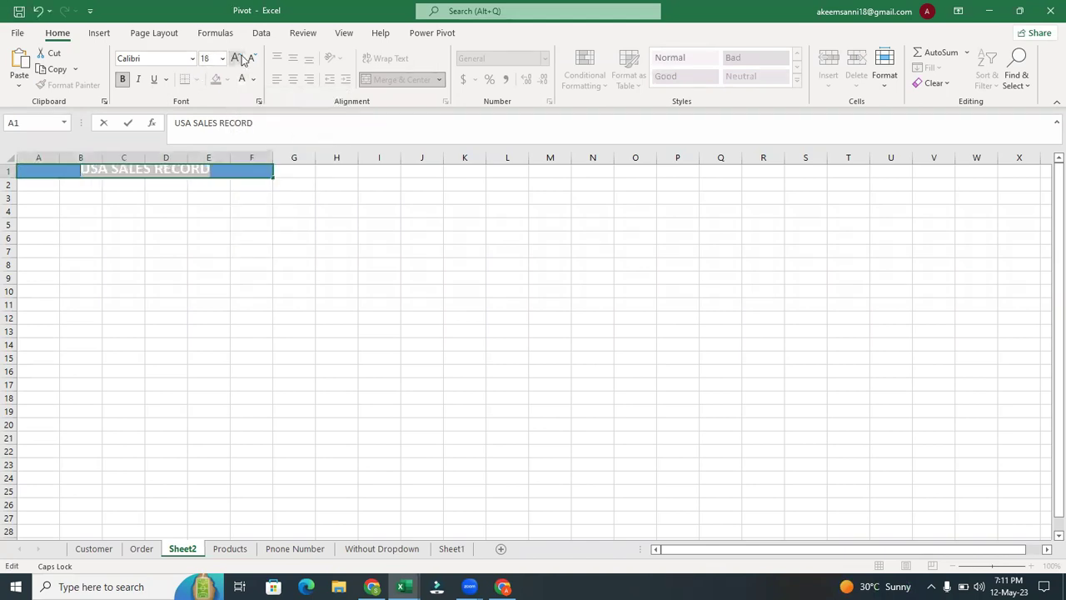
click(249, 58)
click(249, 59)
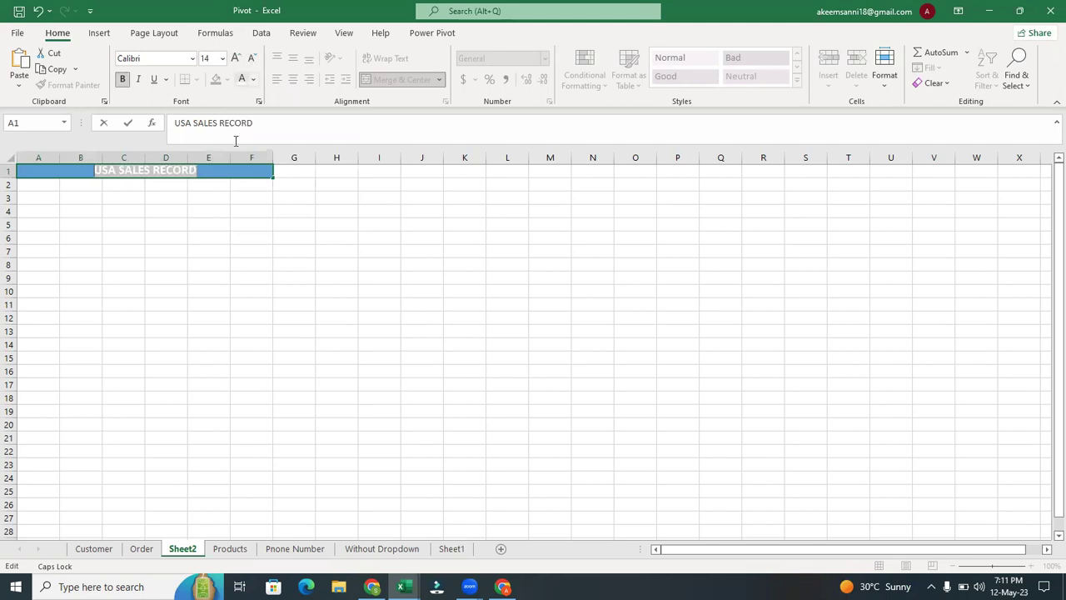
click(214, 190)
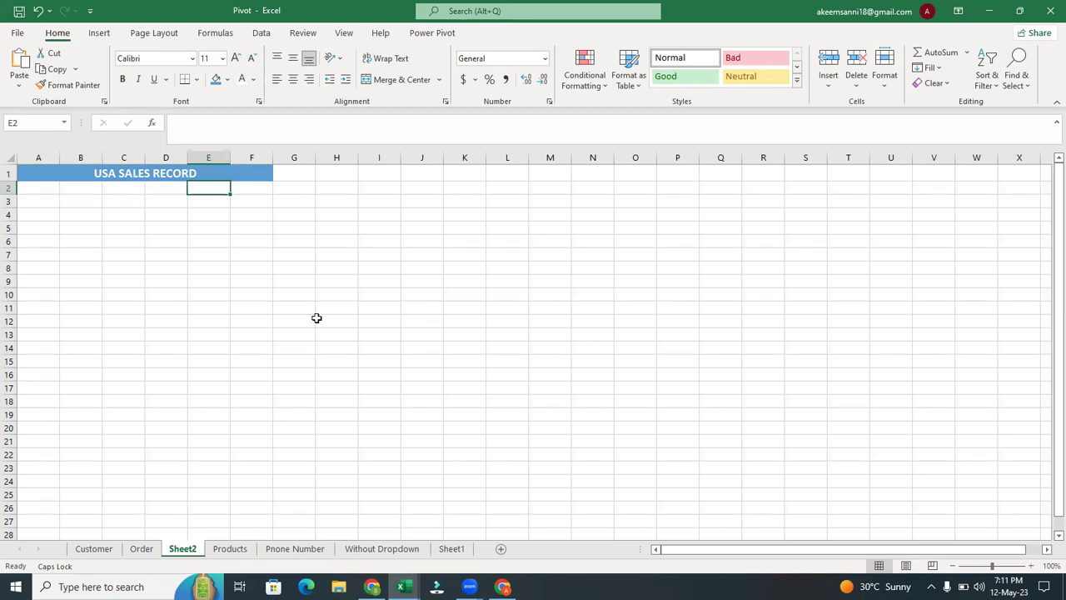
click(141, 549)
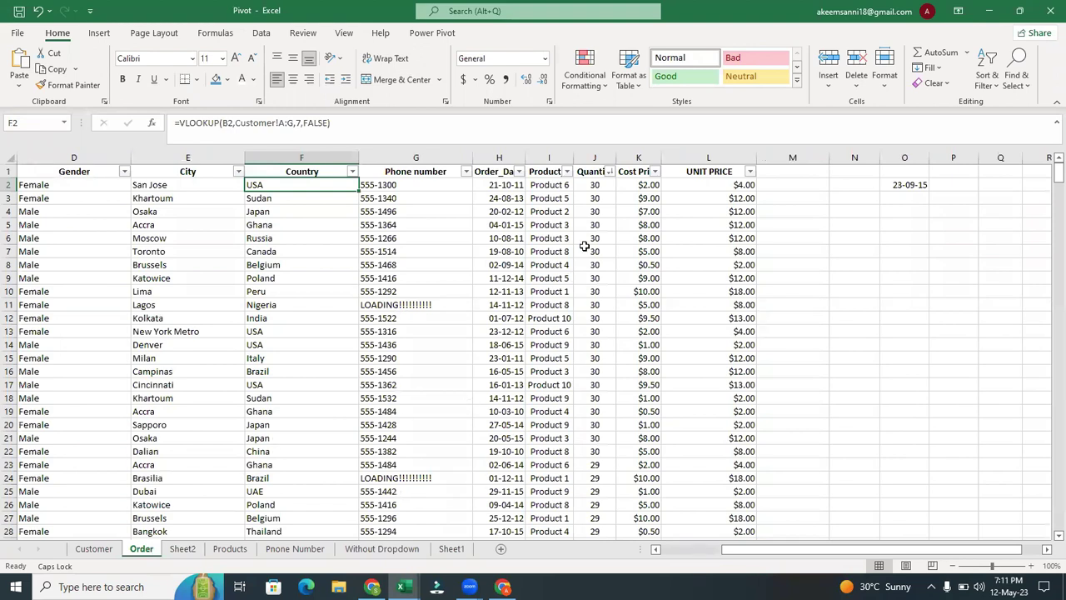
click(353, 173)
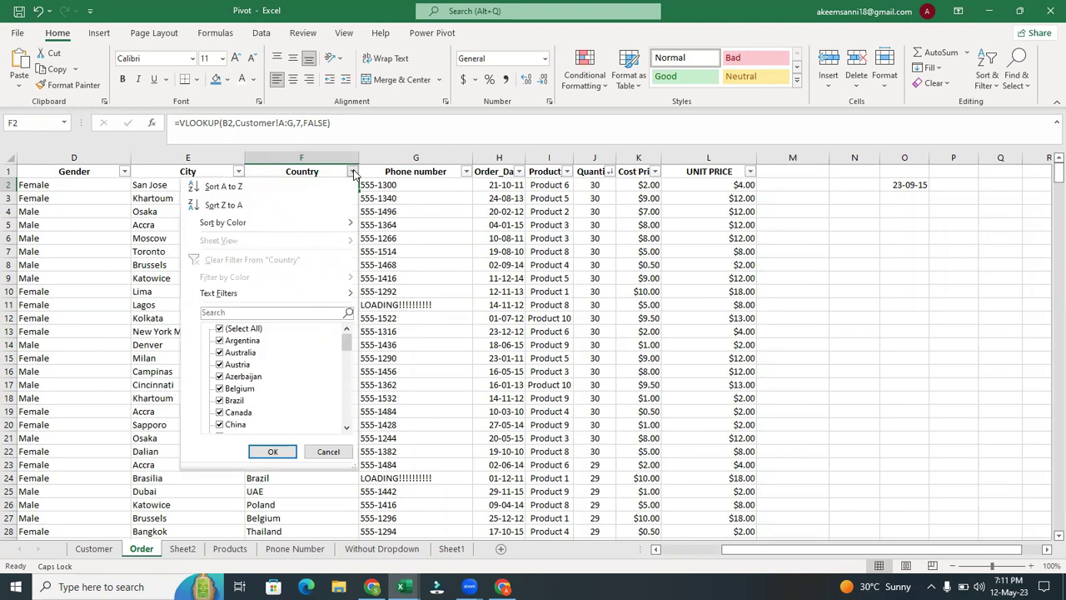
click(270, 313)
click(502, 286)
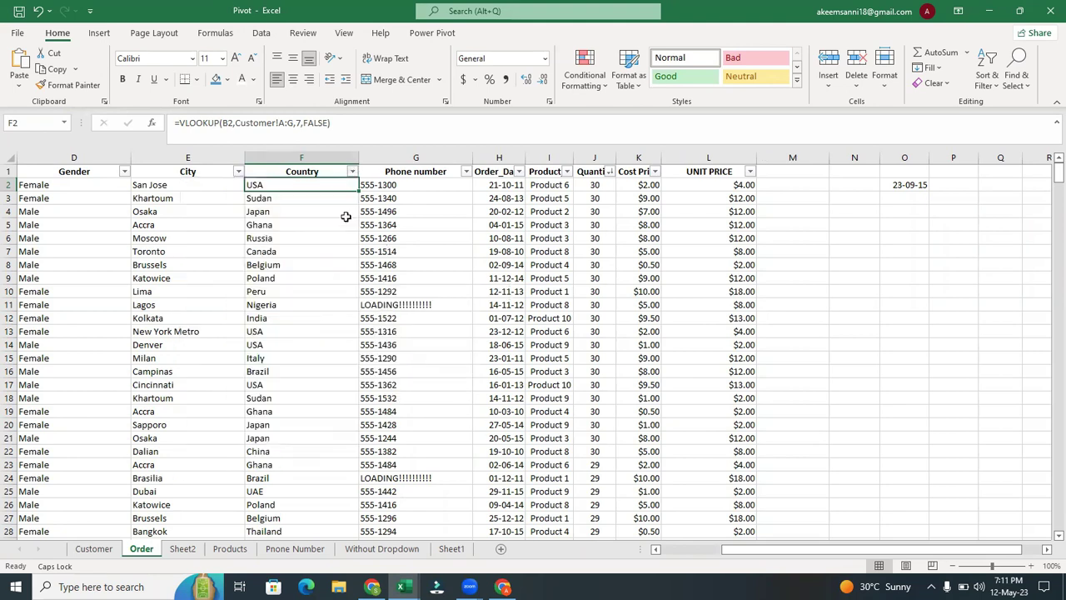
click(307, 172)
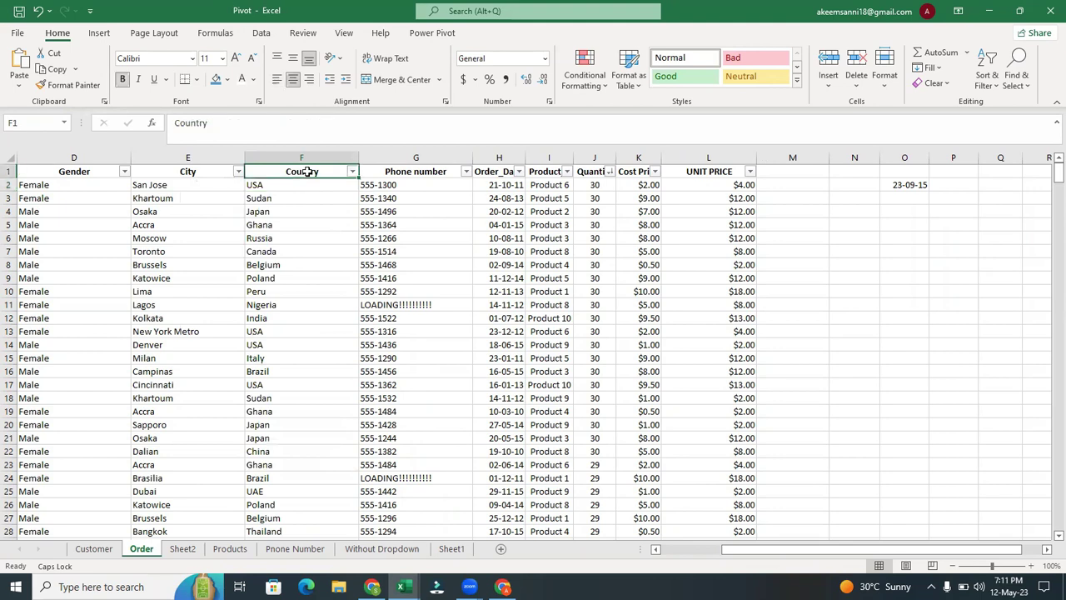
key(ctrl+shift+l)
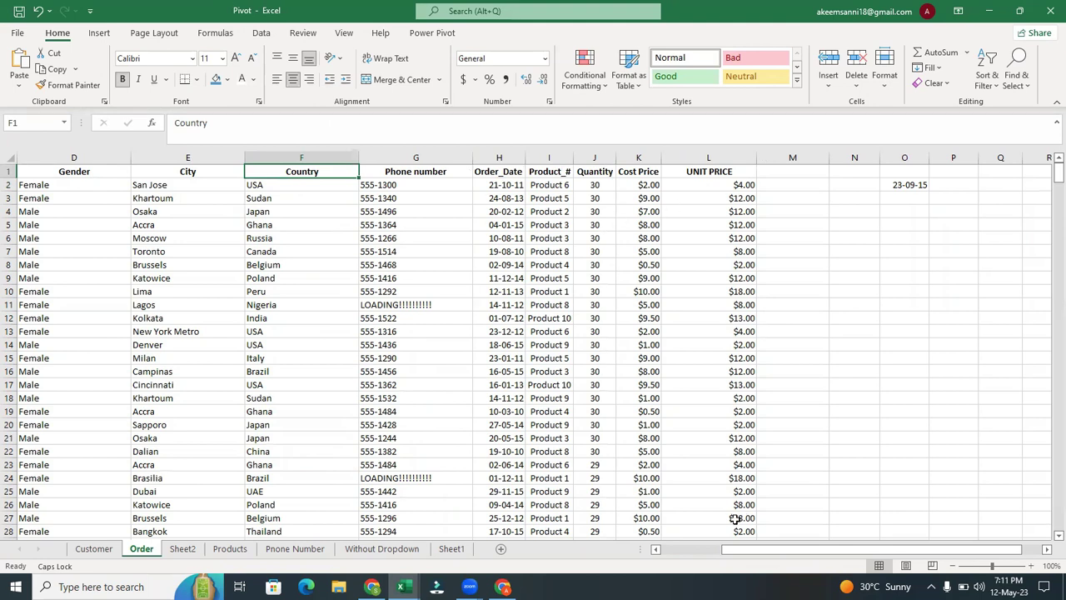
drag(727, 554, 632, 554)
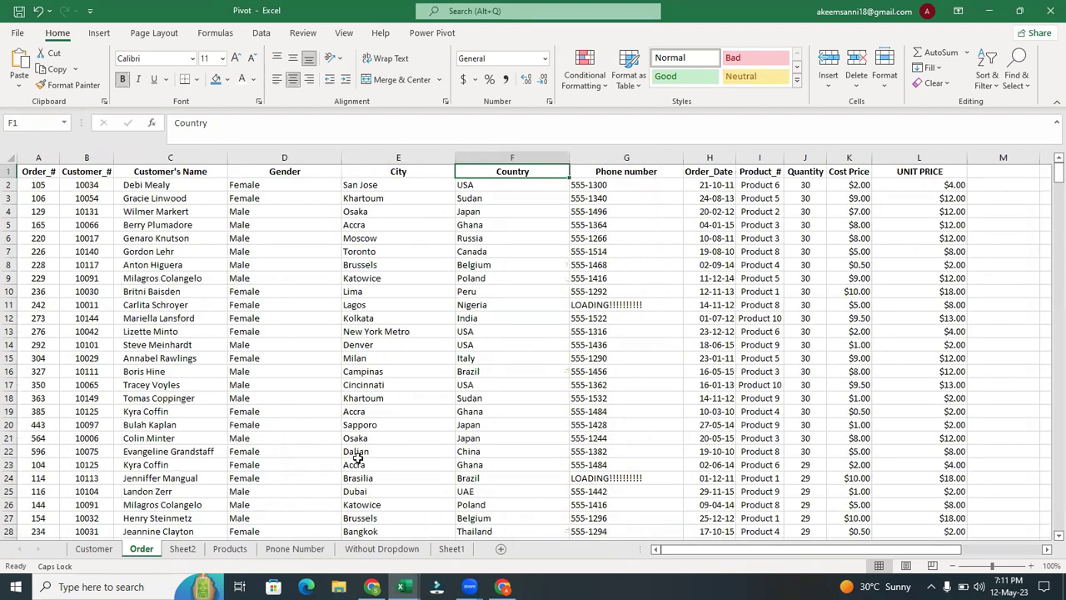
click(41, 171)
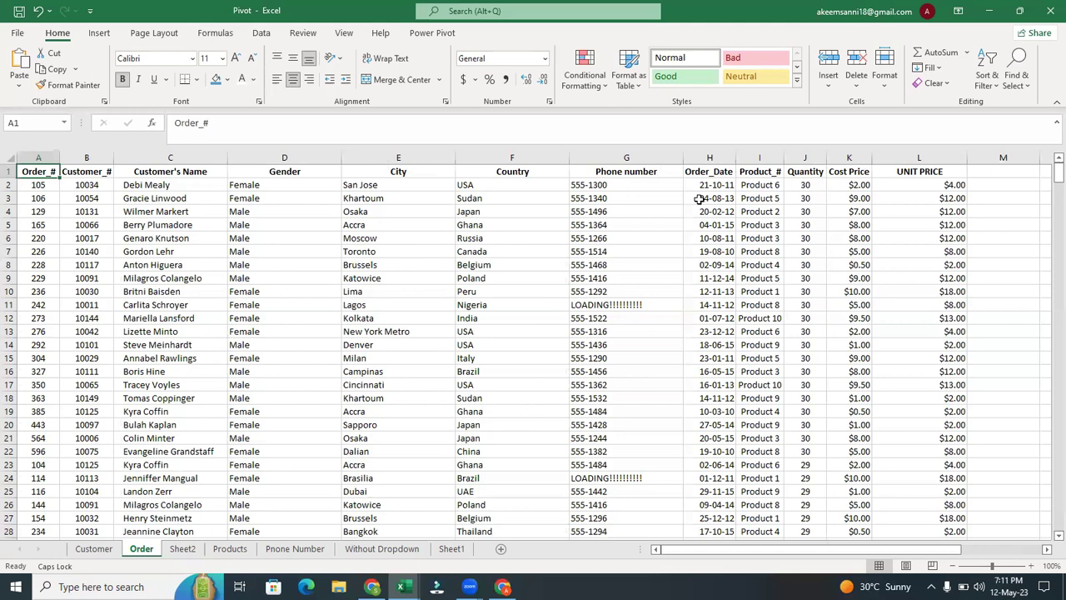
shift+click(936, 171)
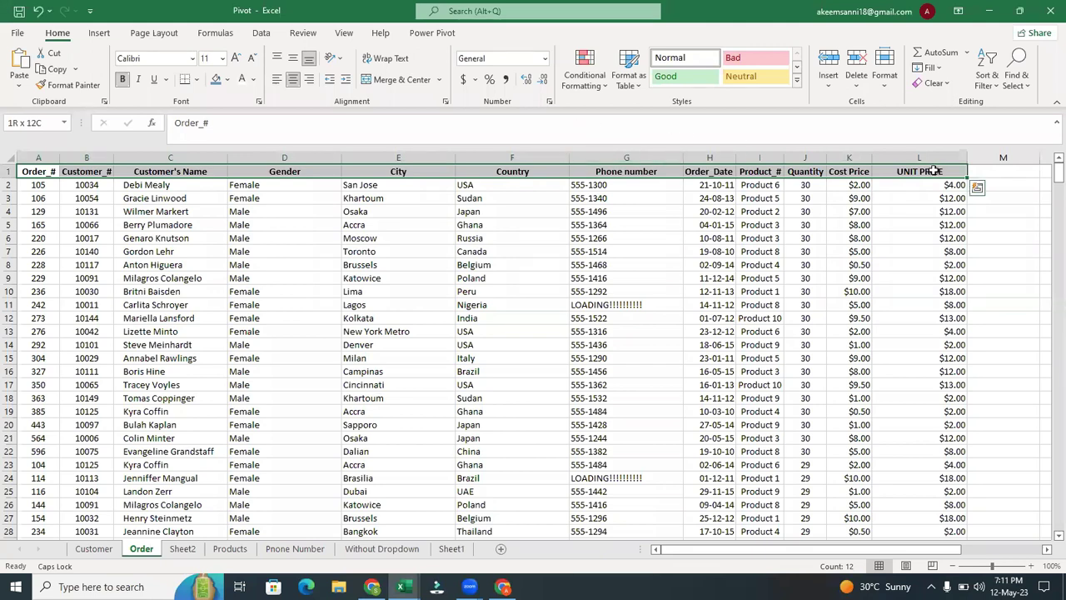
click(1012, 82)
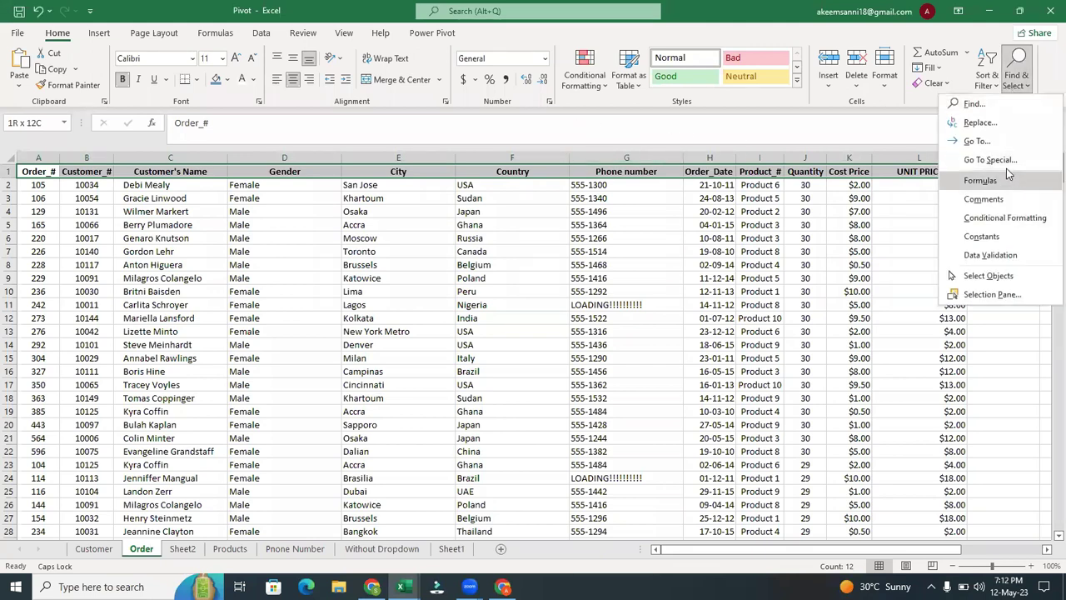
click(1014, 79)
click(999, 86)
click(1003, 159)
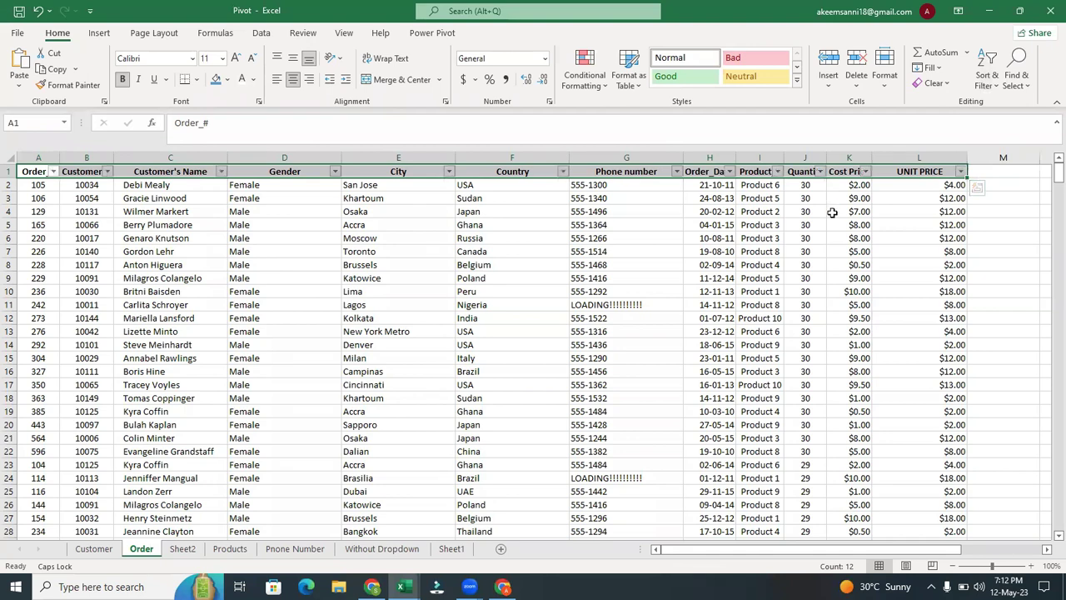
key(ctrl+shift+l)
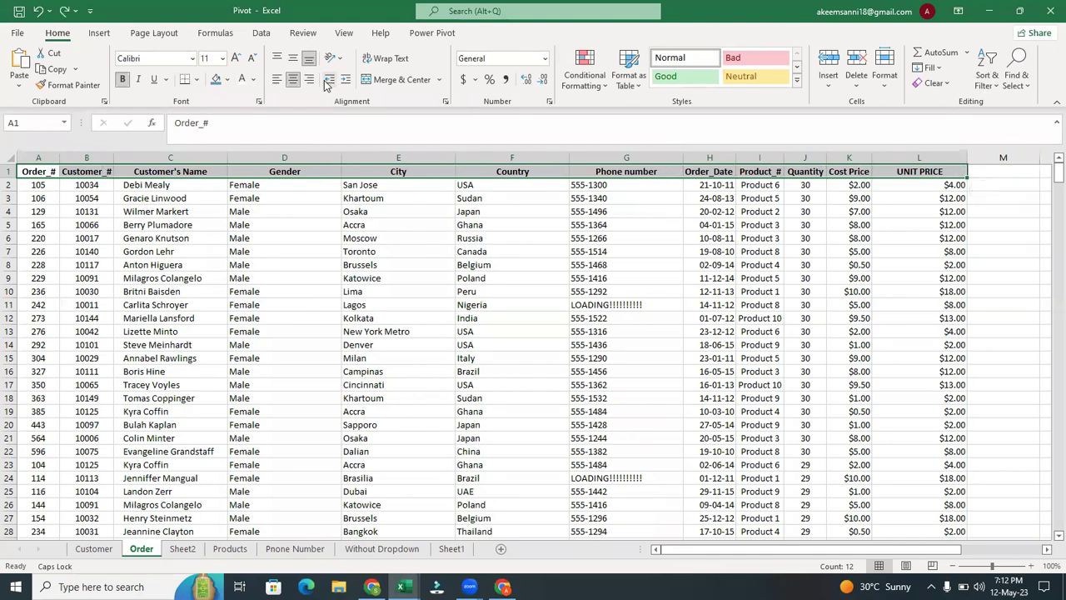
click(261, 35)
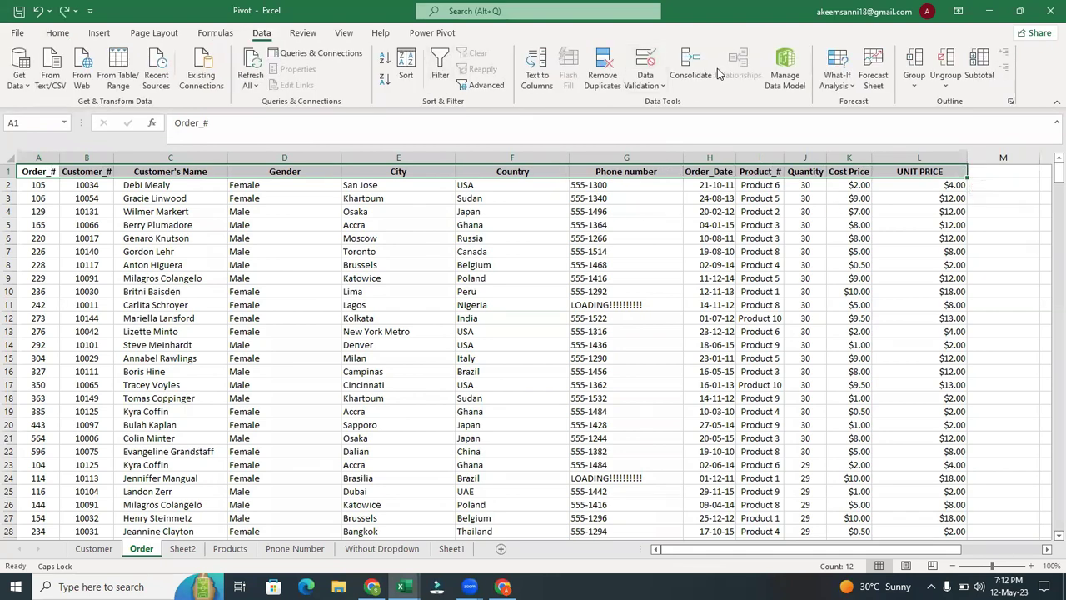
click(439, 75)
click(439, 75)
click(404, 172)
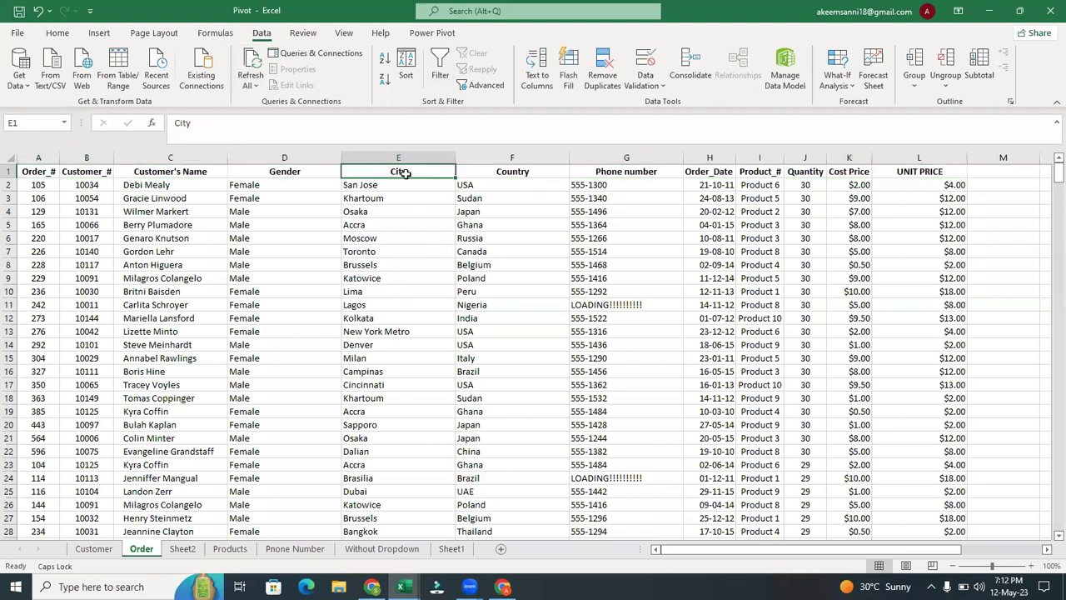
key(ctrl+shift+l)
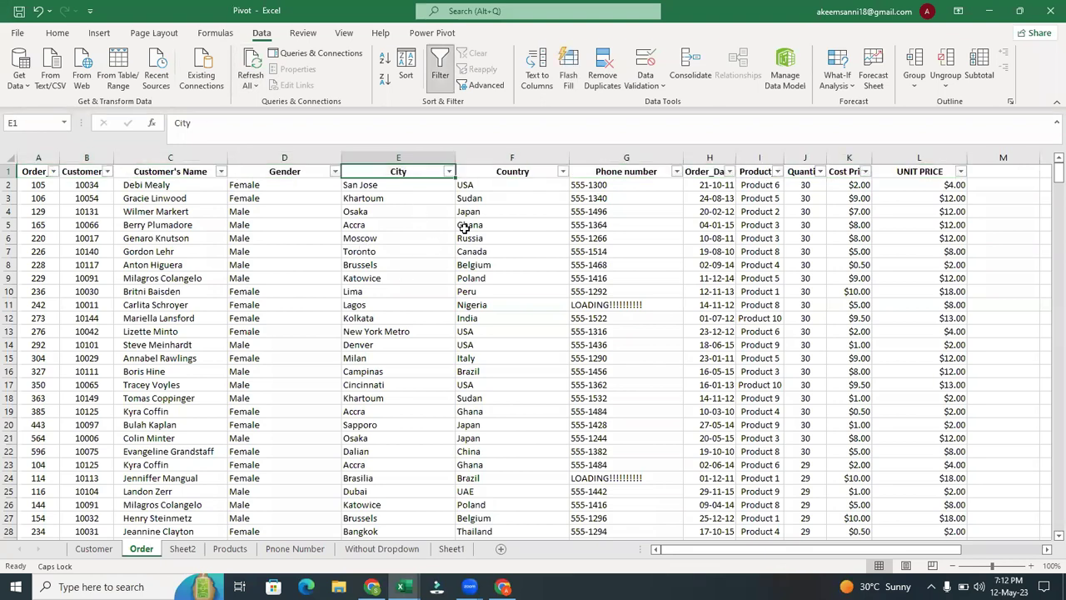
key(ctrl+shift+l)
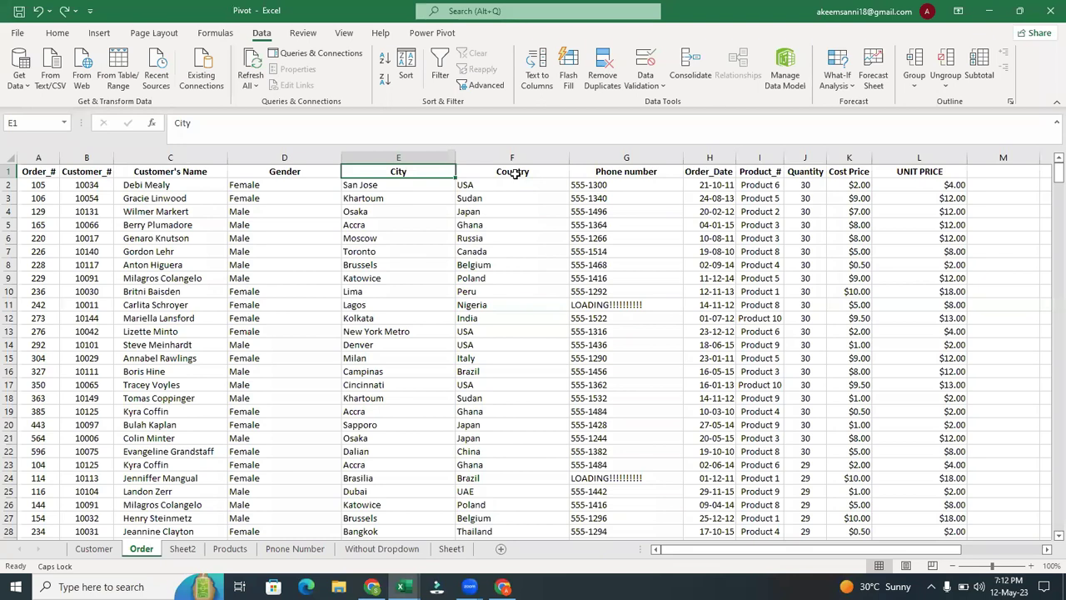
key(ctrl+shift+l)
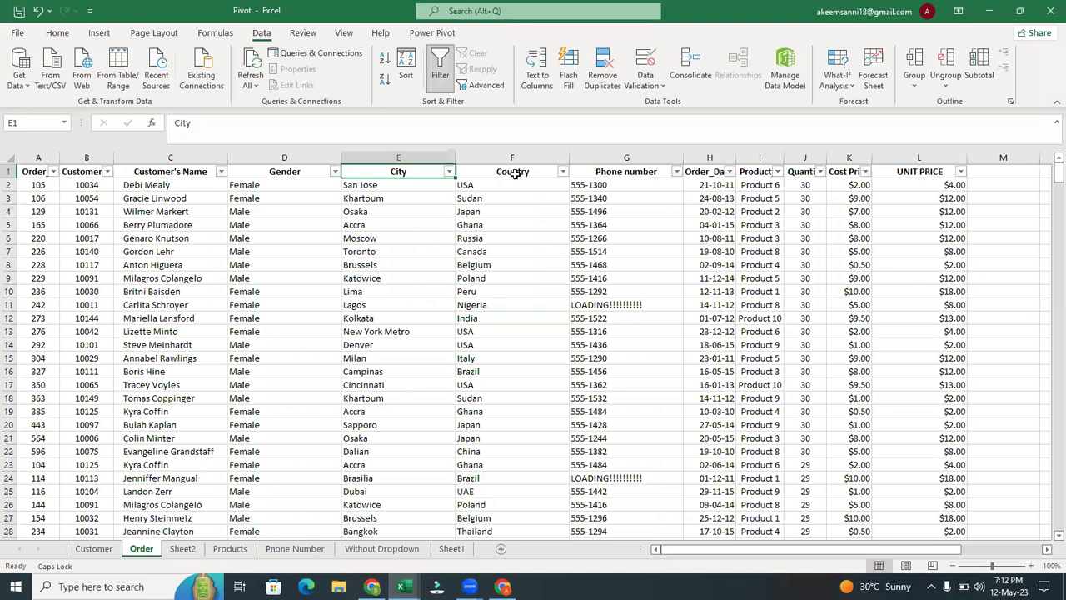
- Search the Country filter for 'US' and keep only USA checked
click(521, 236)
click(563, 172)
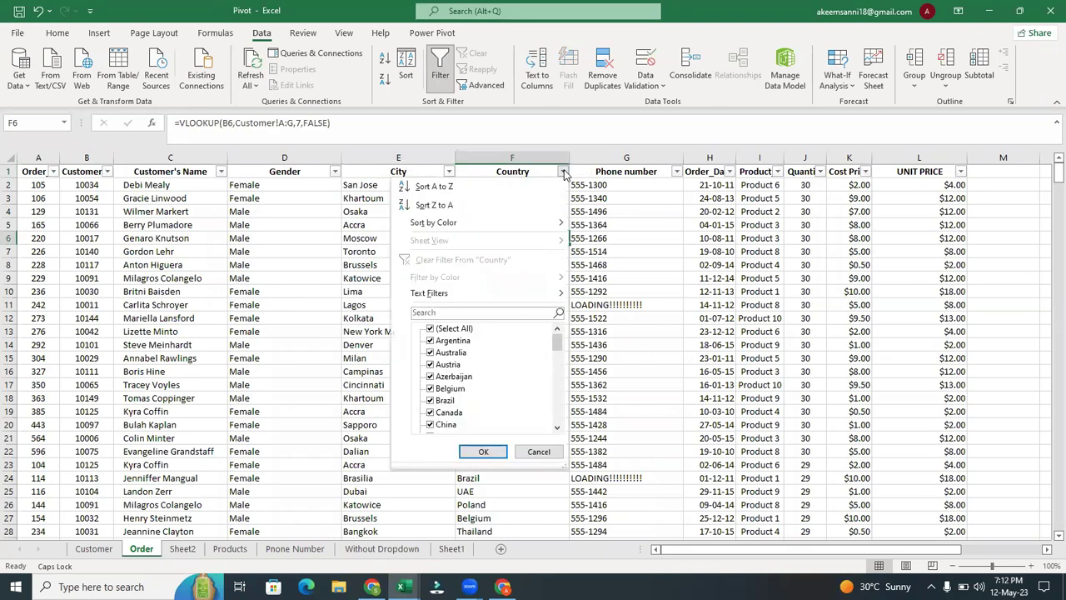
click(451, 313)
text(USA)
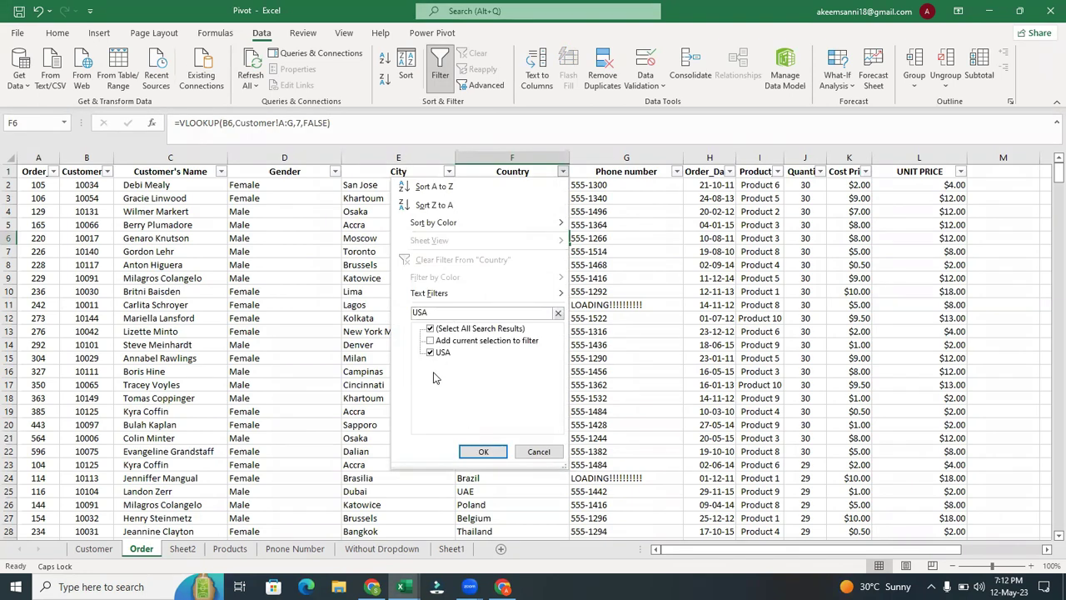
click(432, 353)
click(431, 353)
click(431, 353)
click(487, 449)
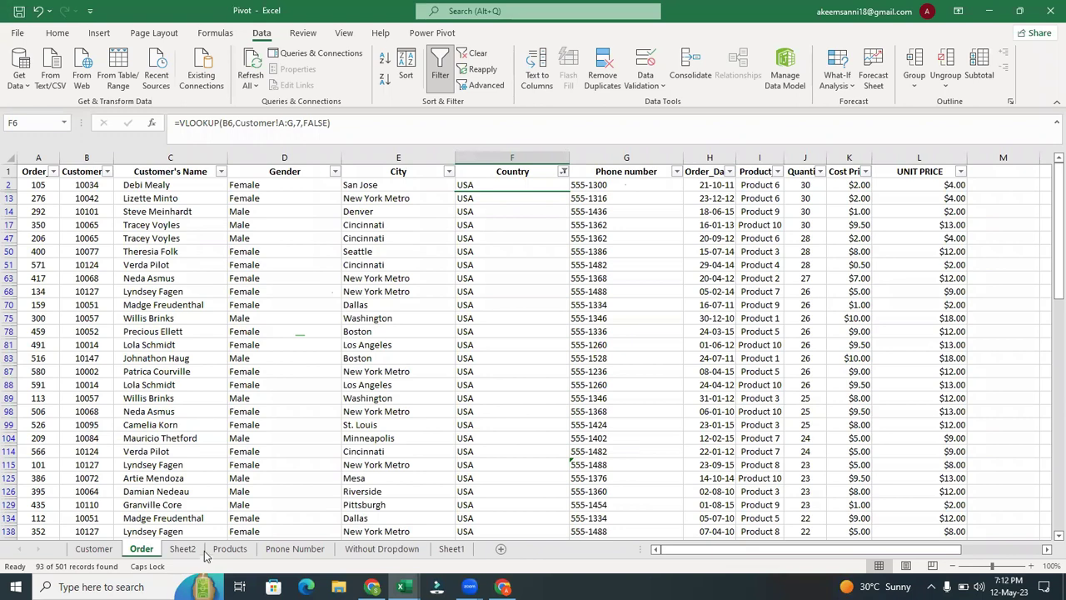
- Copy Product 1 to Product 10 from the Products sheet into Sheet2 cells A3:A12
click(245, 547)
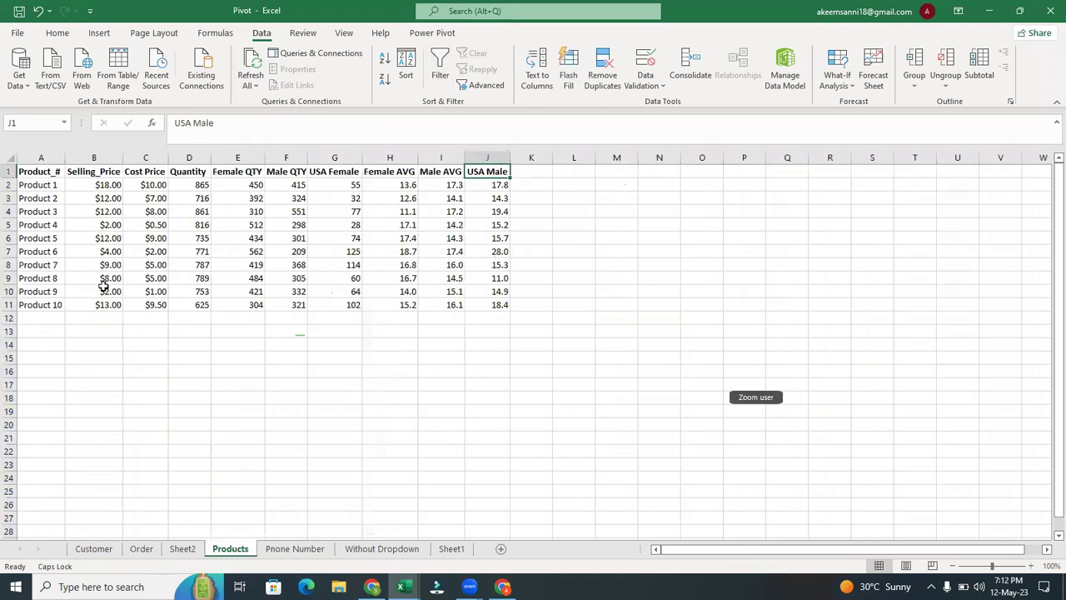
drag(37, 184, 49, 303)
key(ctrl+c)
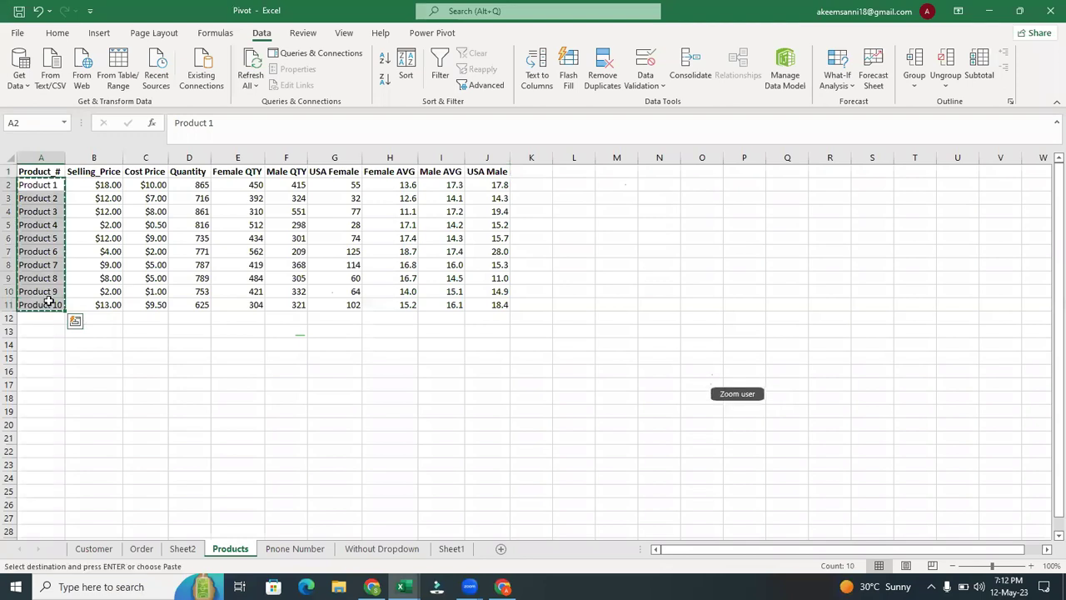
click(181, 548)
click(30, 190)
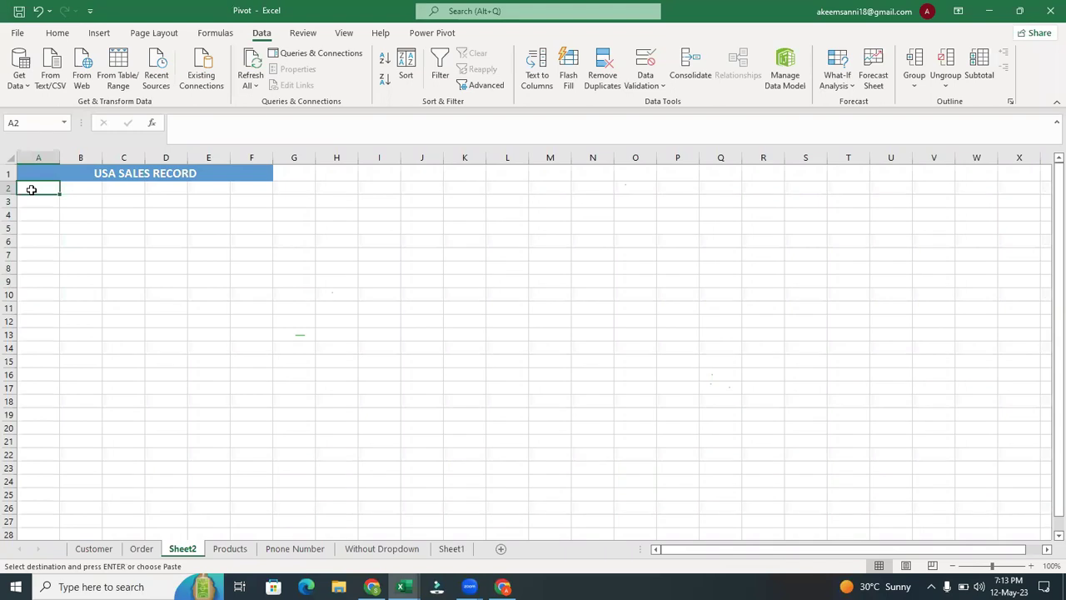
click(35, 203)
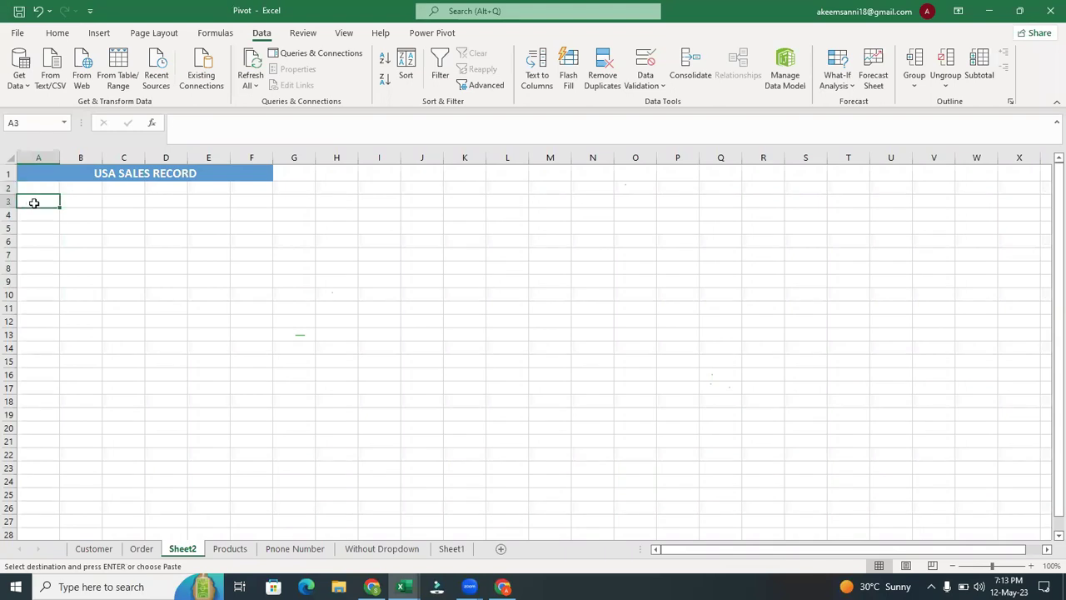
key(ctrl+v)
- Enter the heading Product Name in cell A2
click(34, 187)
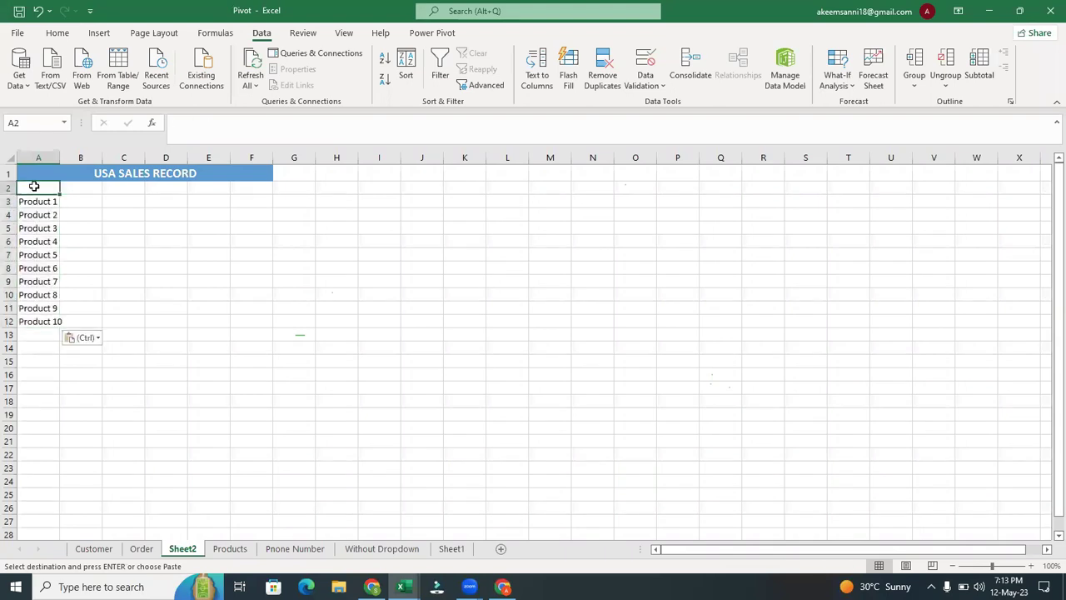
text(pROD)
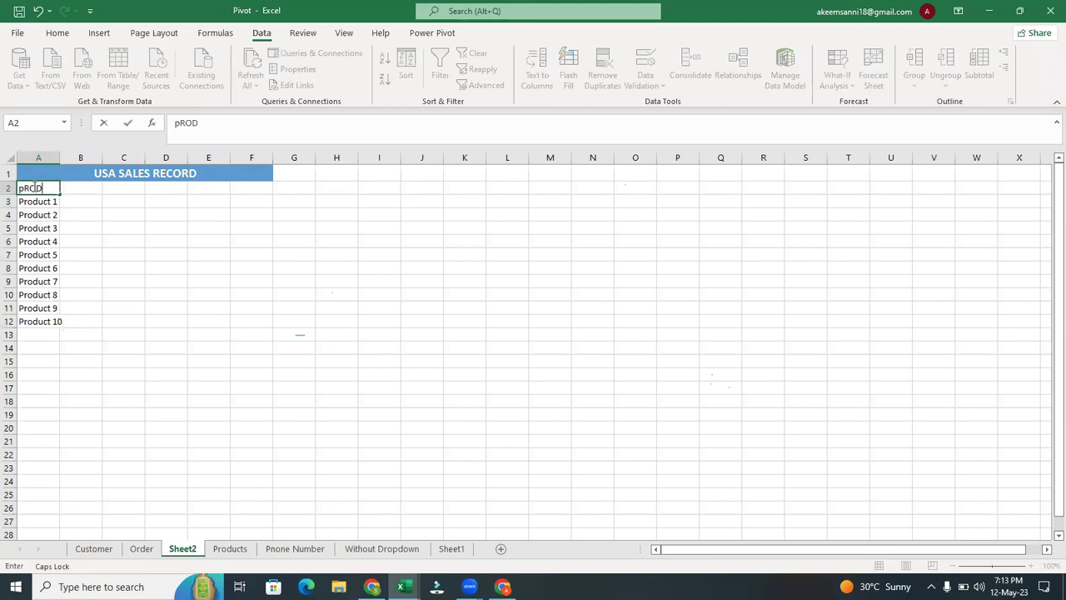
text(UCT)
key(BackSpace)
key(BackSpace)
key(BackSpace)
key(BackSpace)
key(BackSpace)
key(BackSpace)
key(BackSpace)
key(Caps_Lock)
text(Product Name)
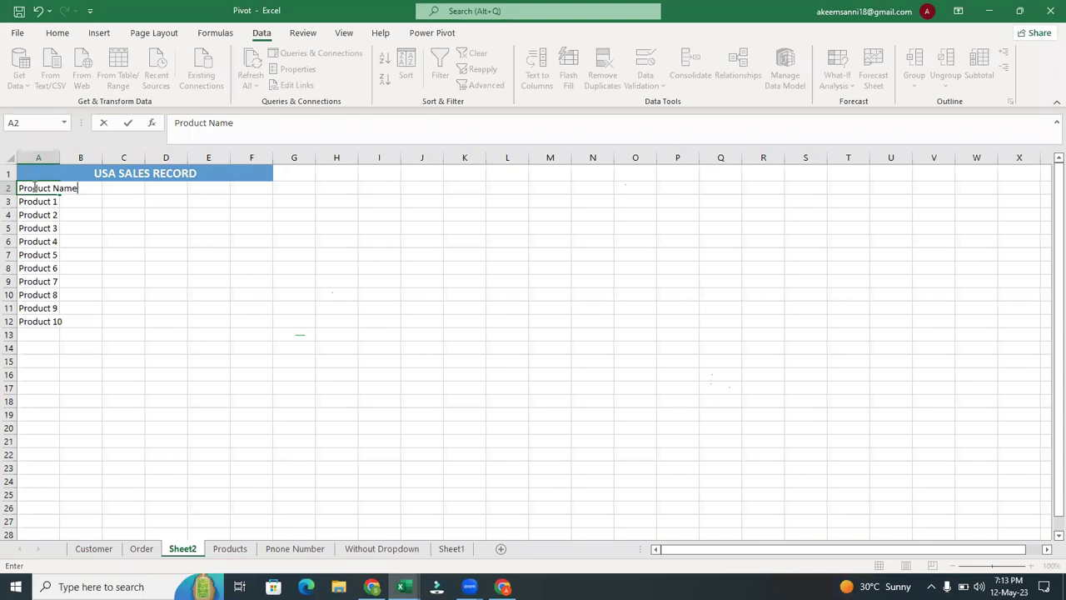
click(120, 241)
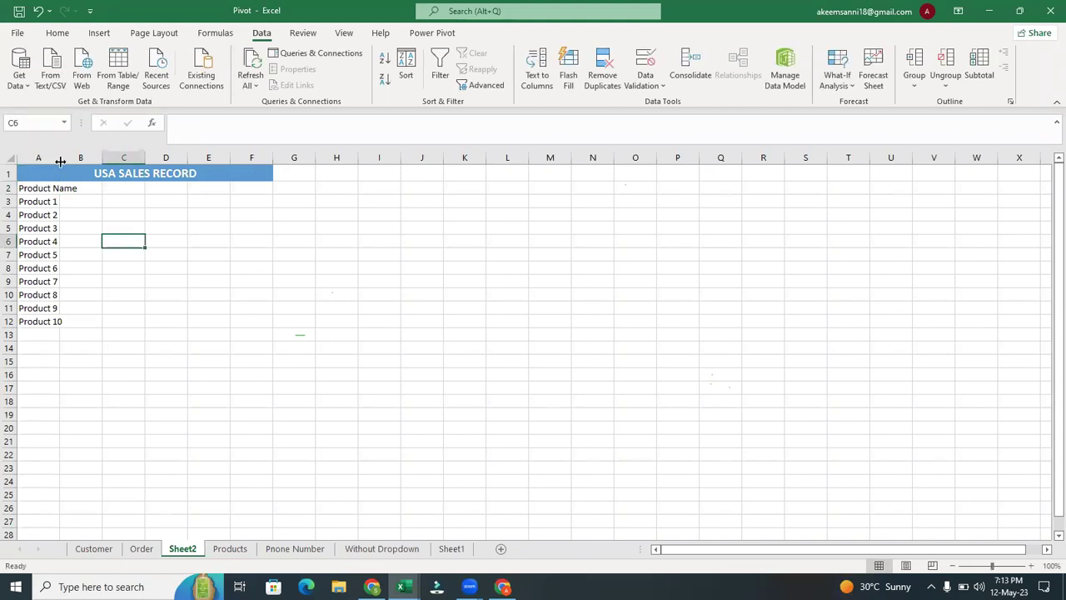
- Autofit column A, add a Quantity heading in B2, then go to the Order sheet
double_click(60, 161)
click(97, 188)
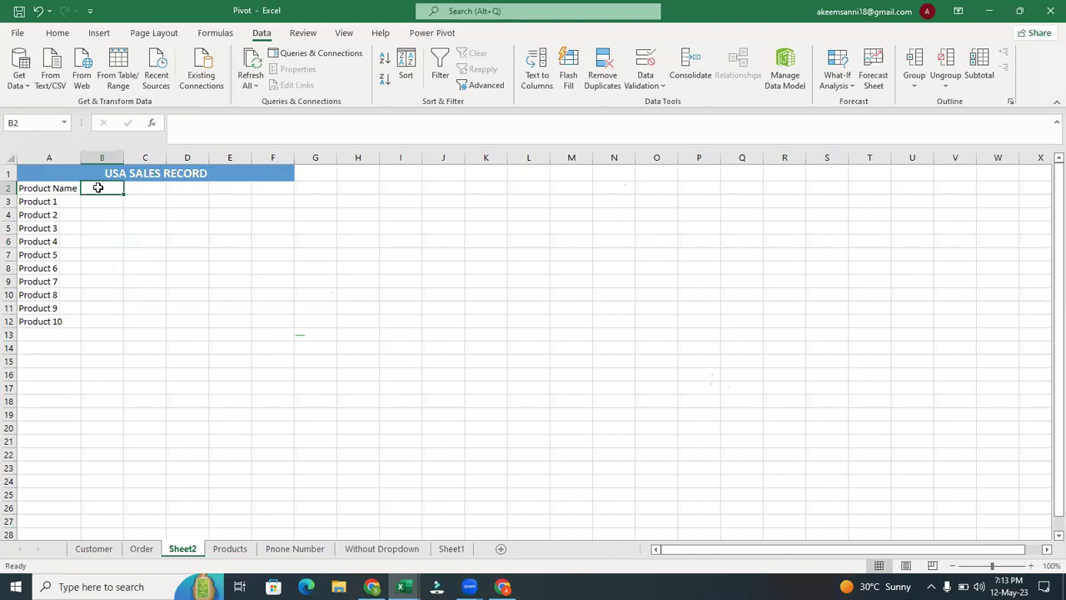
text(Quanti)
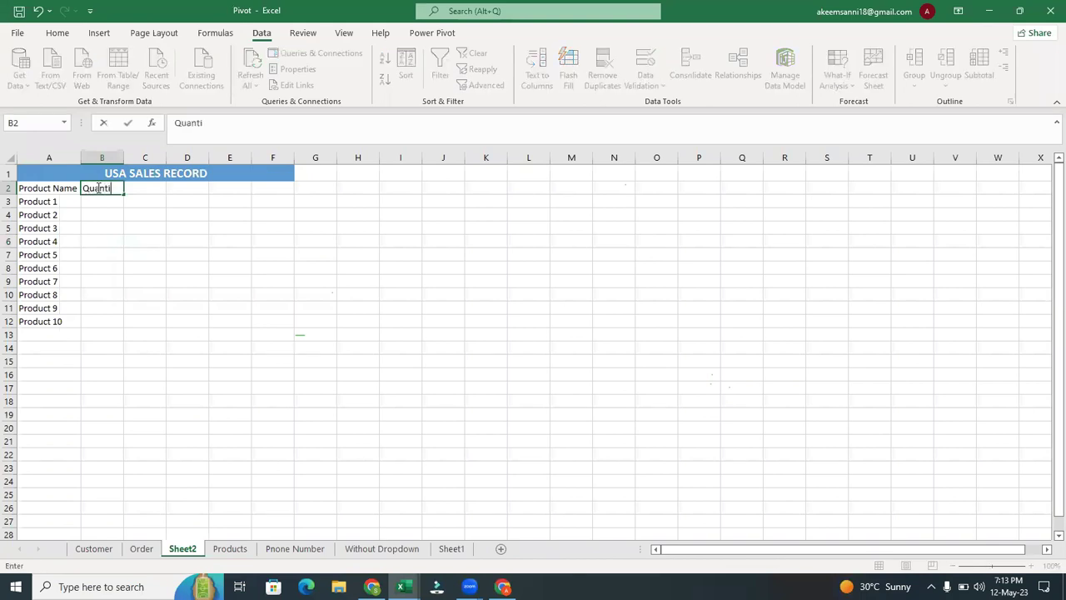
text(ty)
click(138, 250)
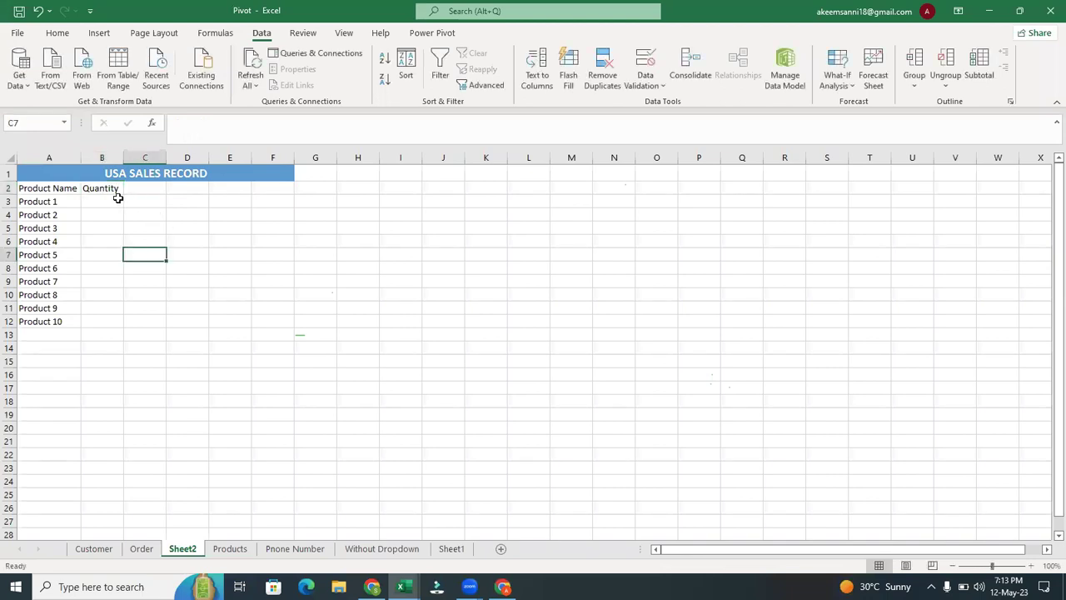
click(141, 548)
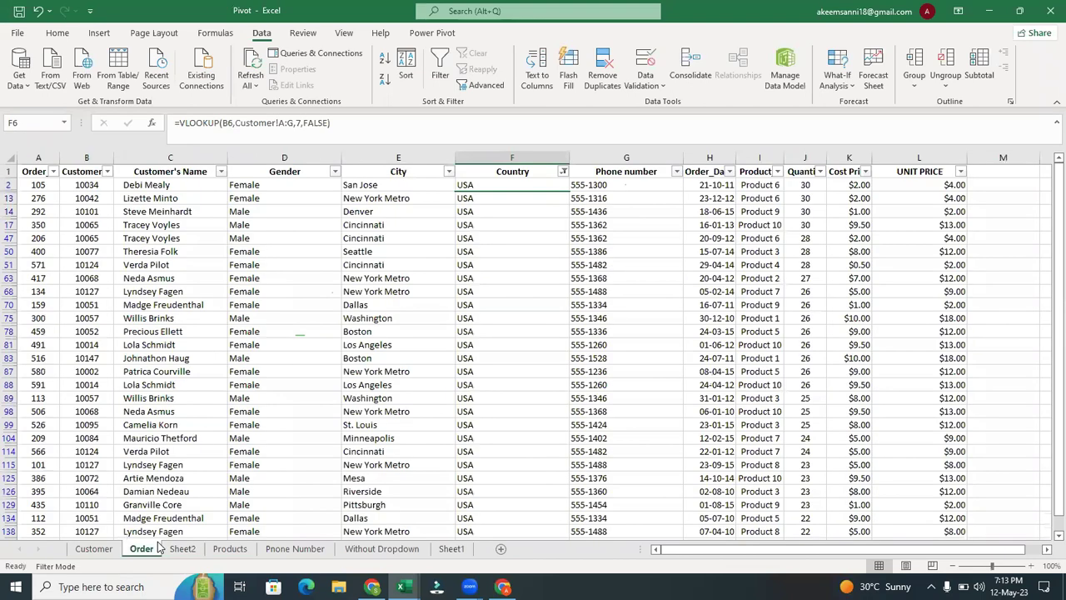
- Clear the Country filter on the Order table and return to Sheet2
click(564, 173)
click(499, 261)
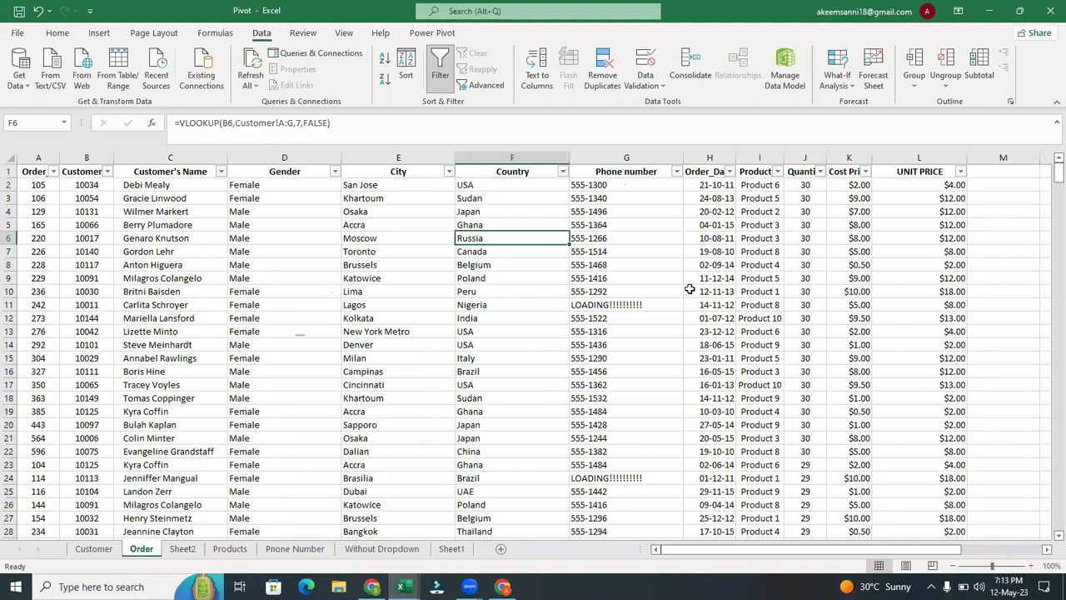
click(183, 556)
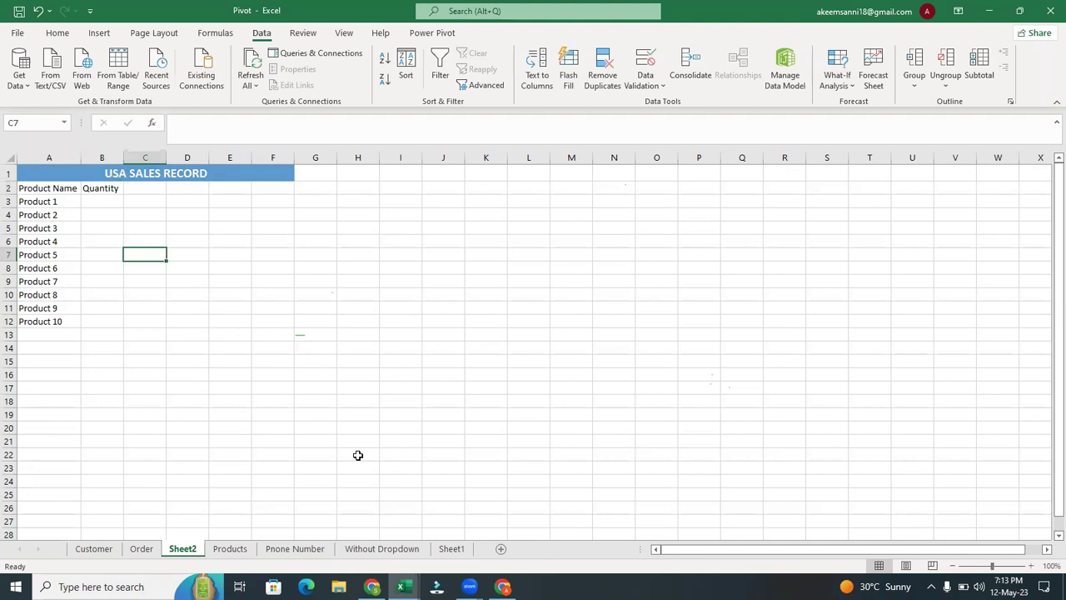
- Select Sheet2 cell B3 for the quantity formula, then view the Order sheet
mouse_move(403, 586)
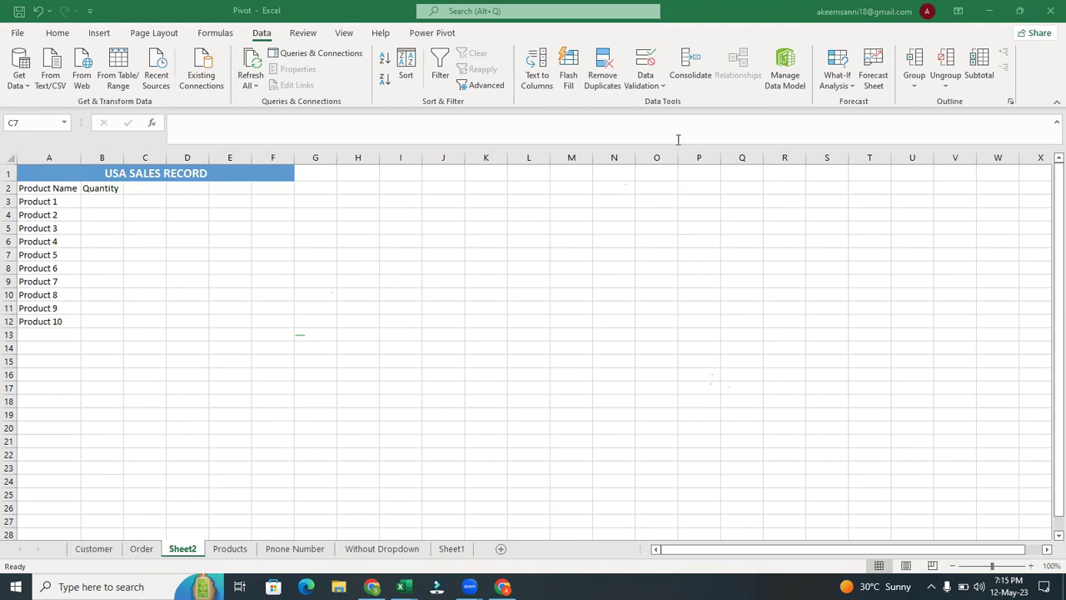
click(101, 201)
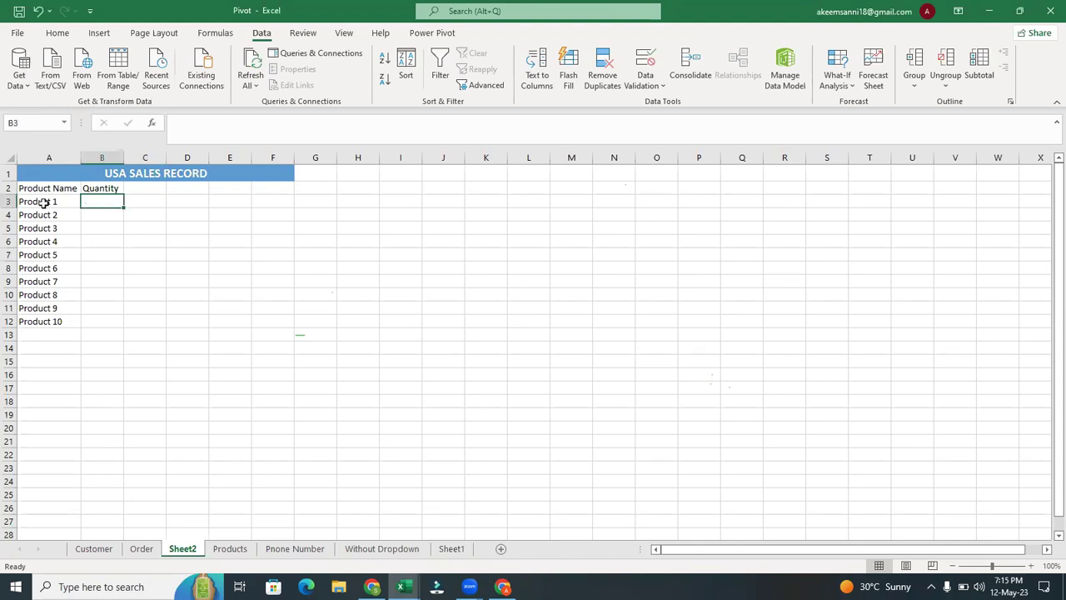
click(141, 548)
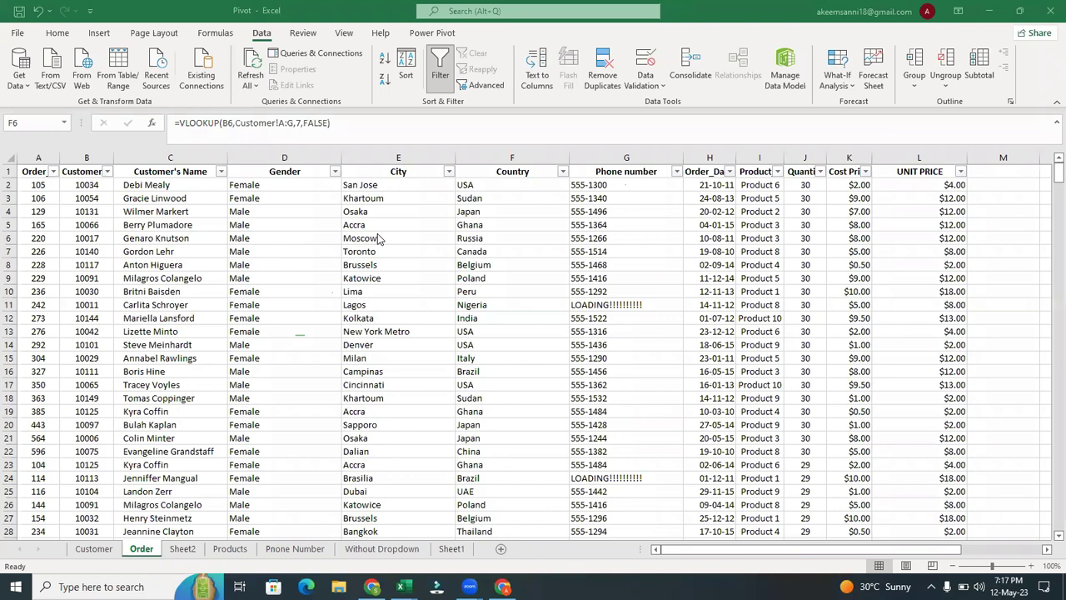
- Return to Sheet2 and select cell B3 for the quantity formula
click(185, 553)
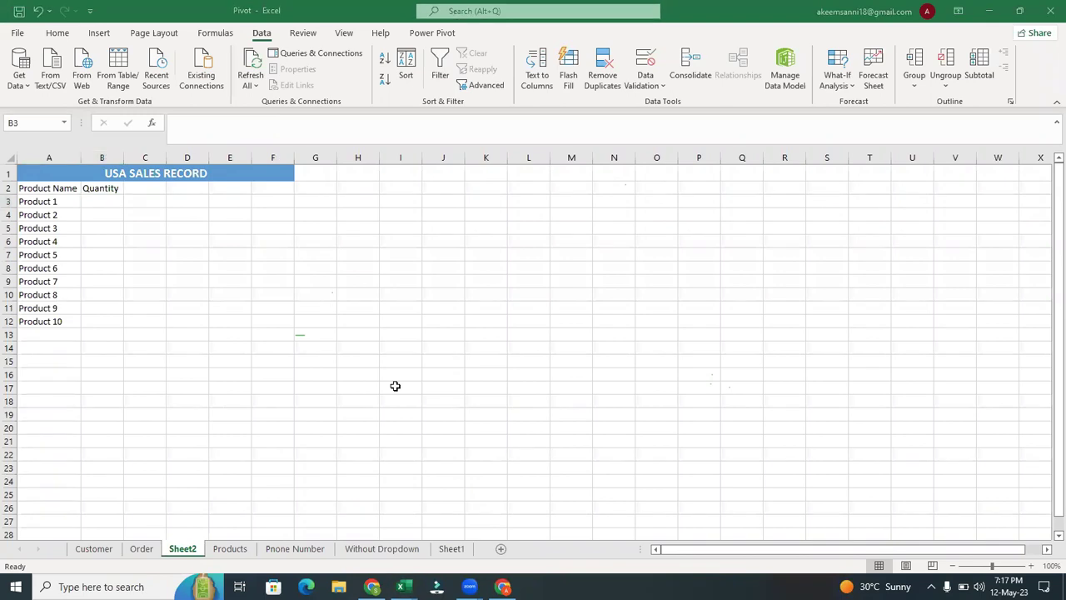
click(106, 209)
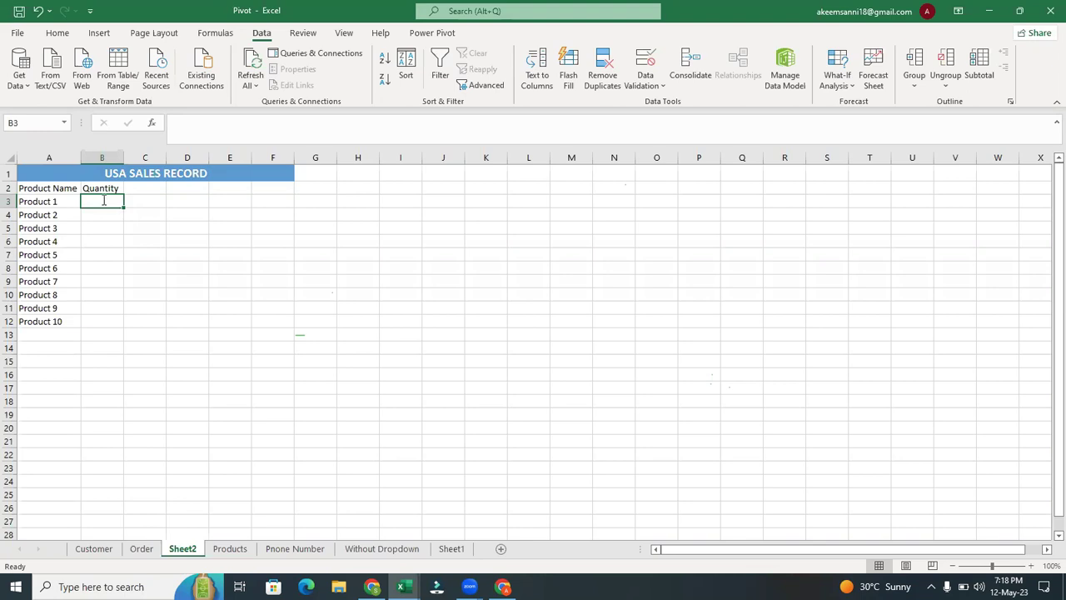
- Start =SUMIFS( in Sheet2!B3 by picking SUMIFS from the =sum suggestions
text(=sum)
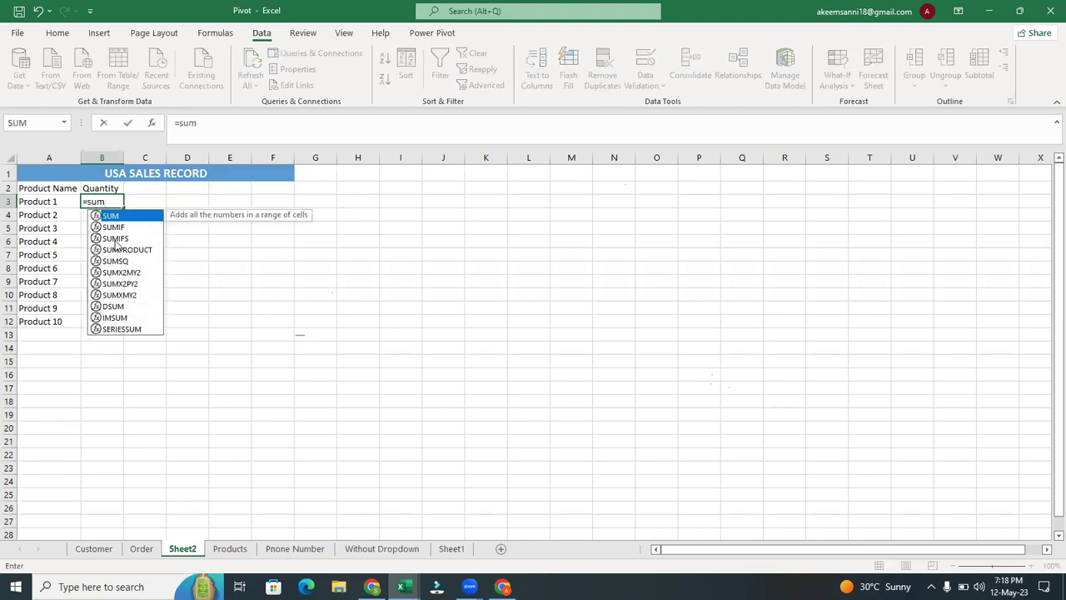
click(116, 241)
double_click(116, 239)
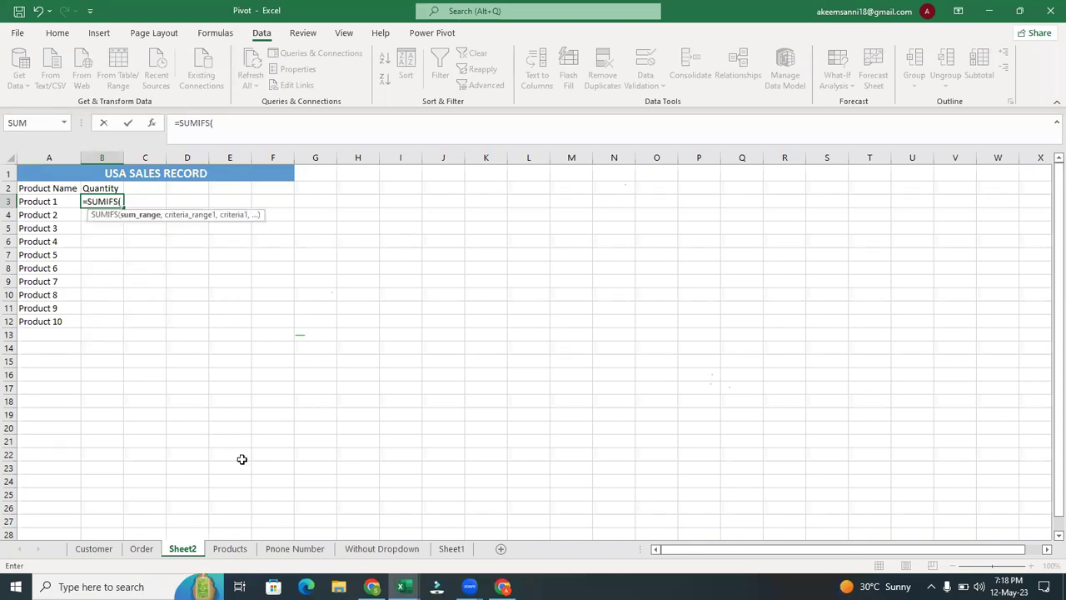
- Use Order!J:J as the SUMIFS sum range and Order!I:I as the first criteria range
click(141, 548)
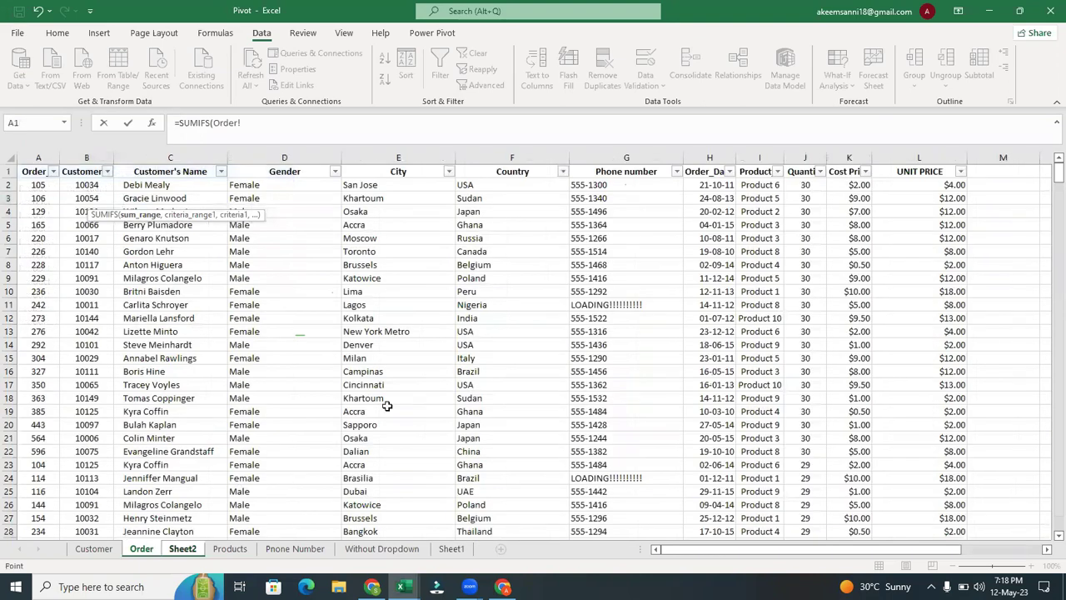
click(805, 157)
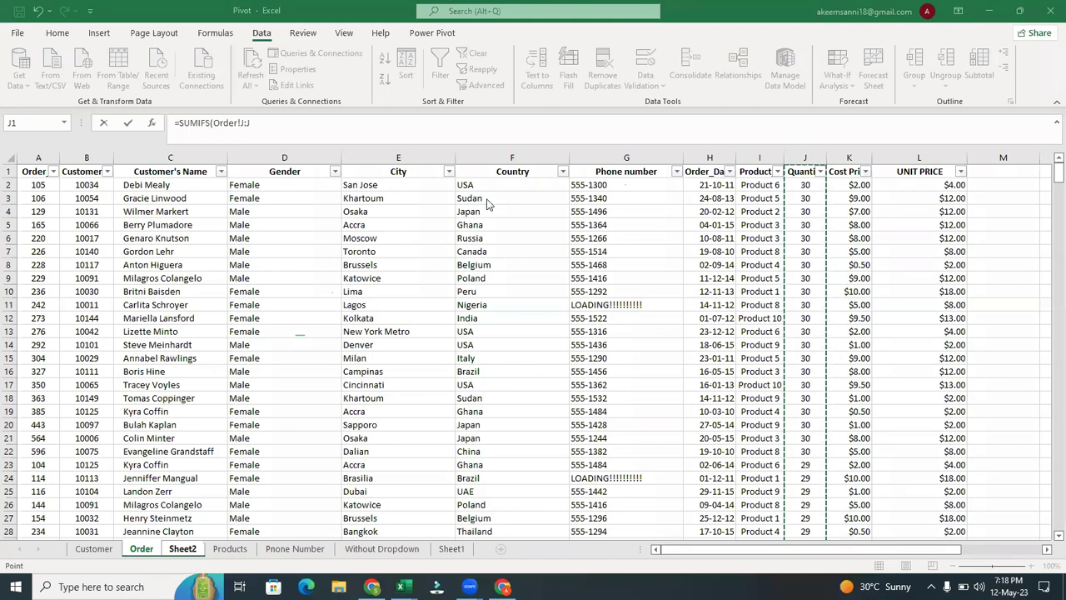
click(356, 131)
text(,)
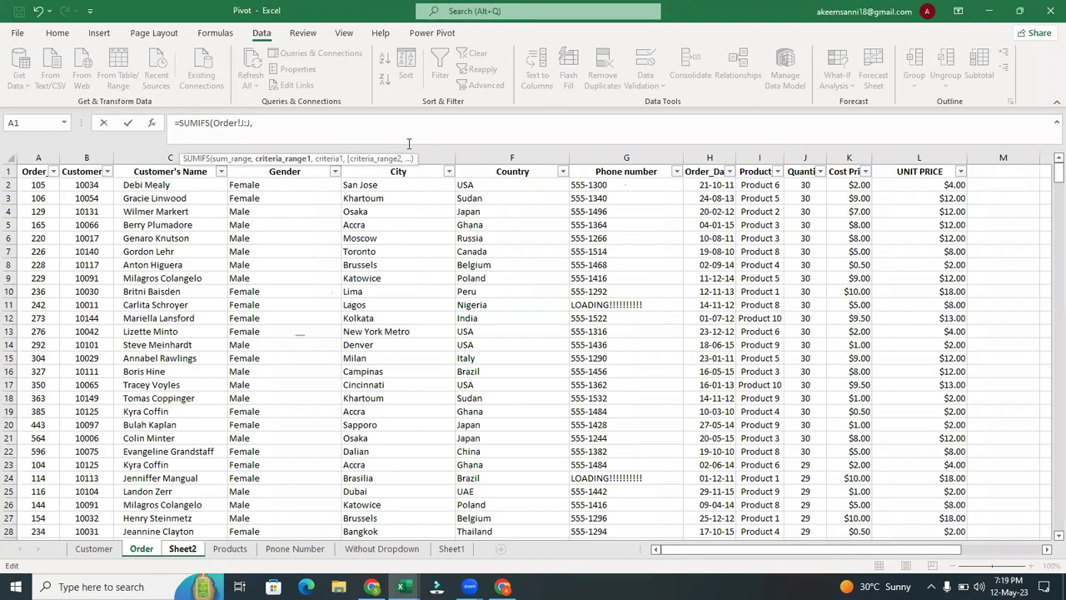
click(758, 158)
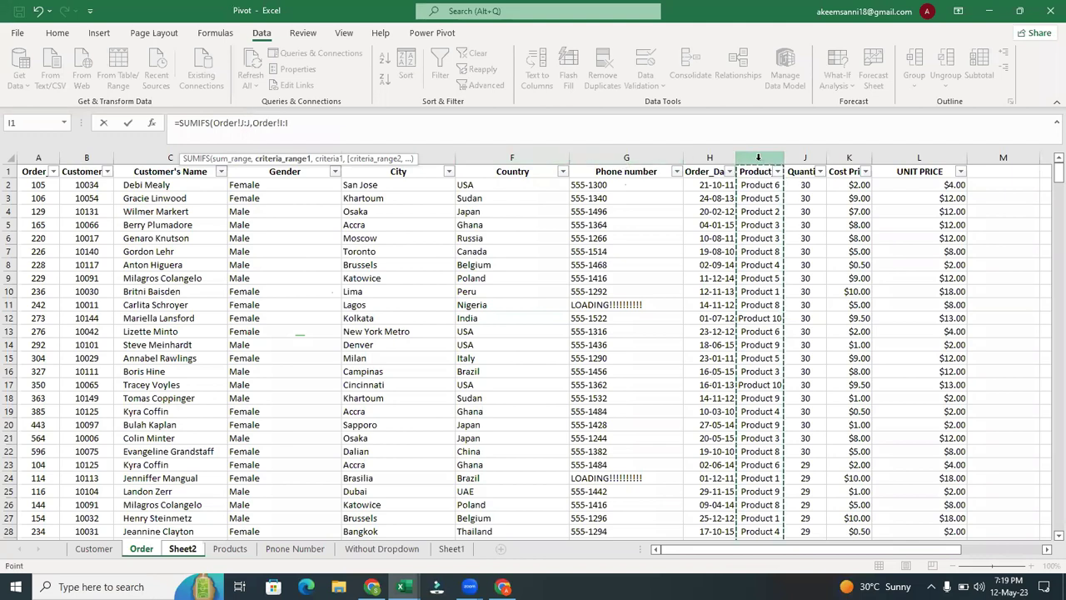
text(,)
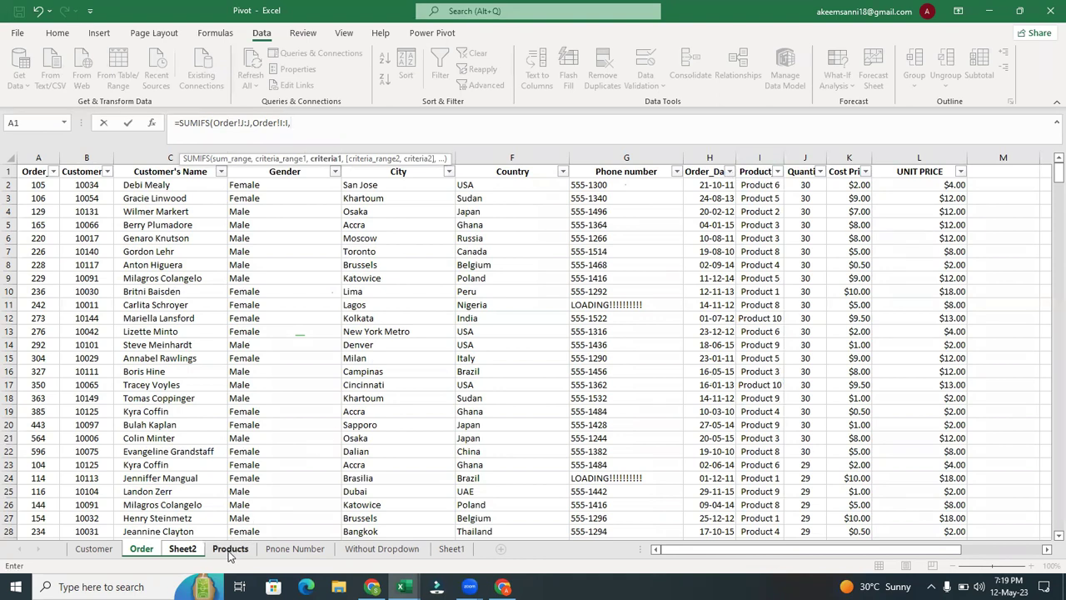
- Finish the criteria with Sheet2!A3 and Order!F:F equal to "USA", giving 162
click(183, 548)
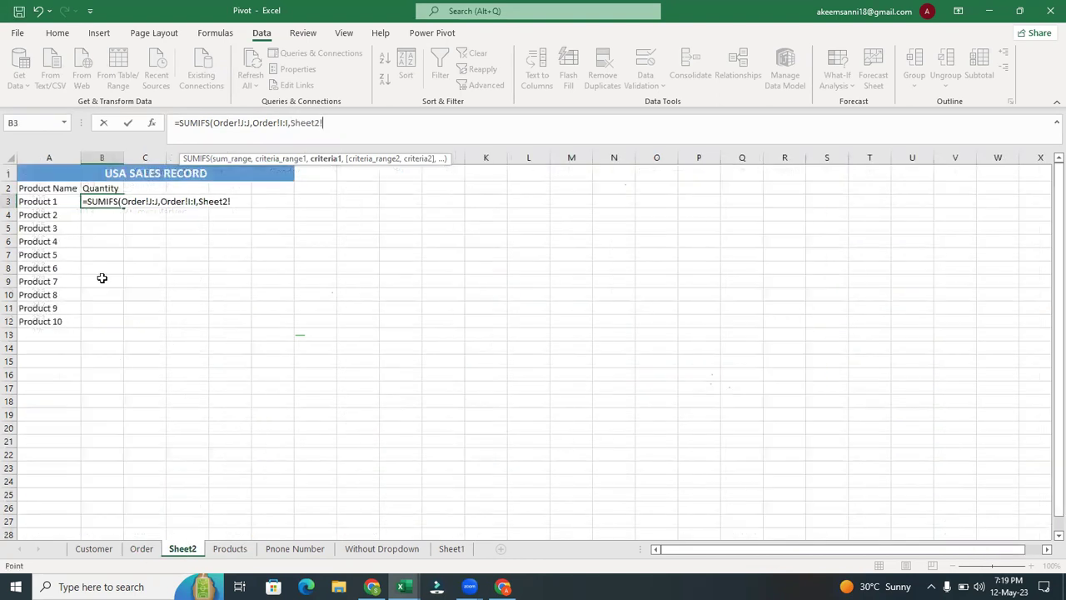
click(48, 205)
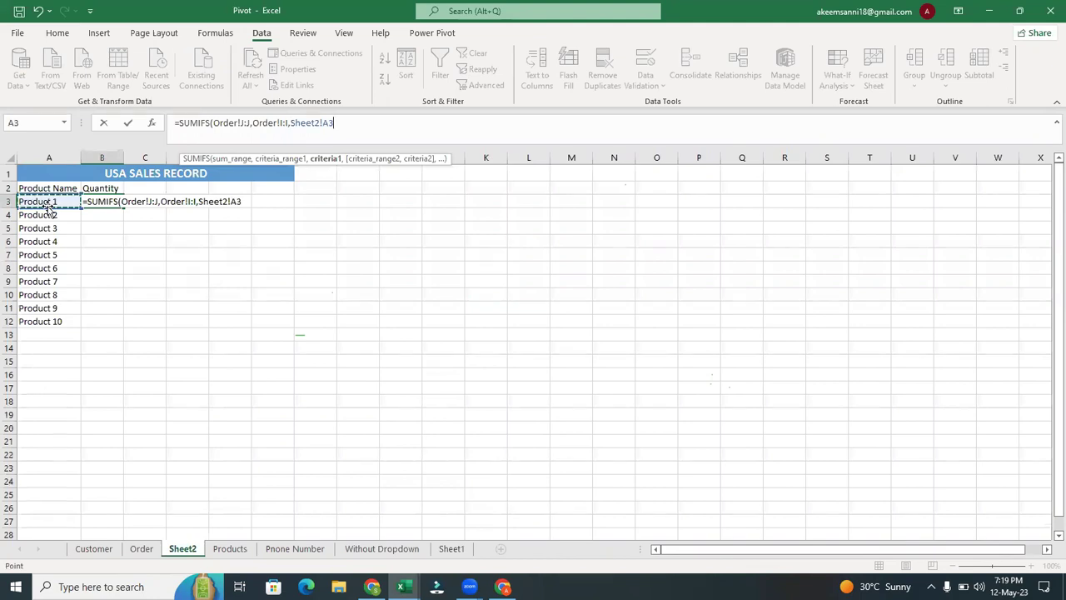
text(,)
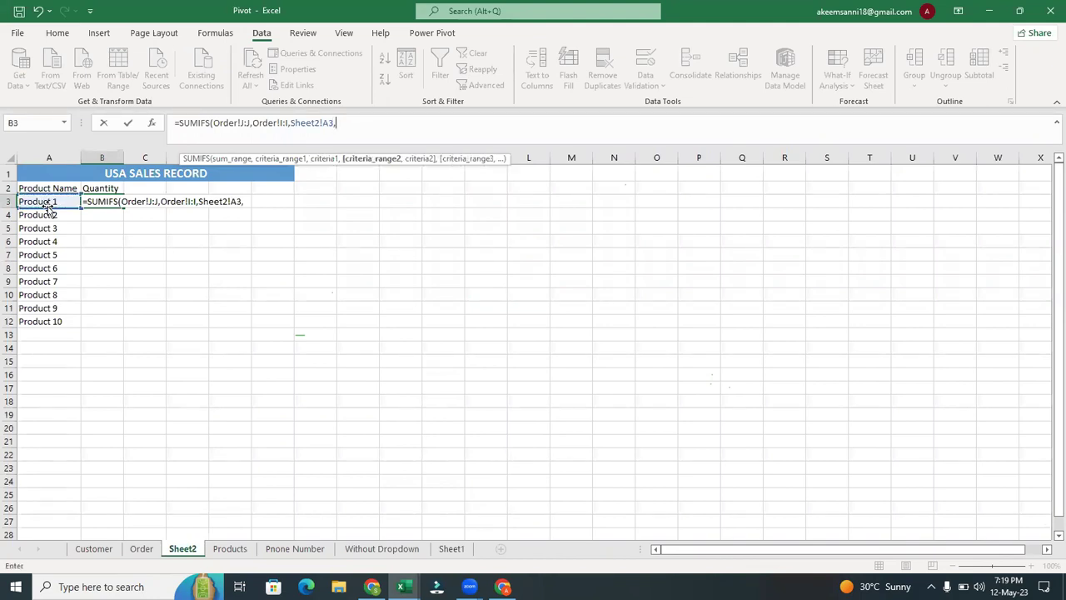
click(141, 549)
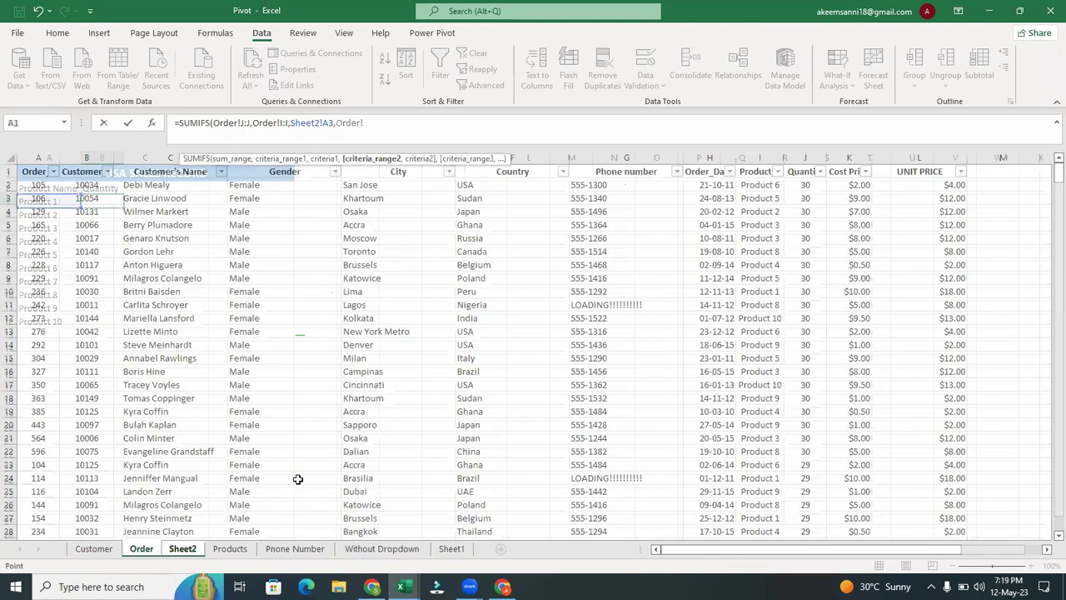
click(521, 154)
text(,)
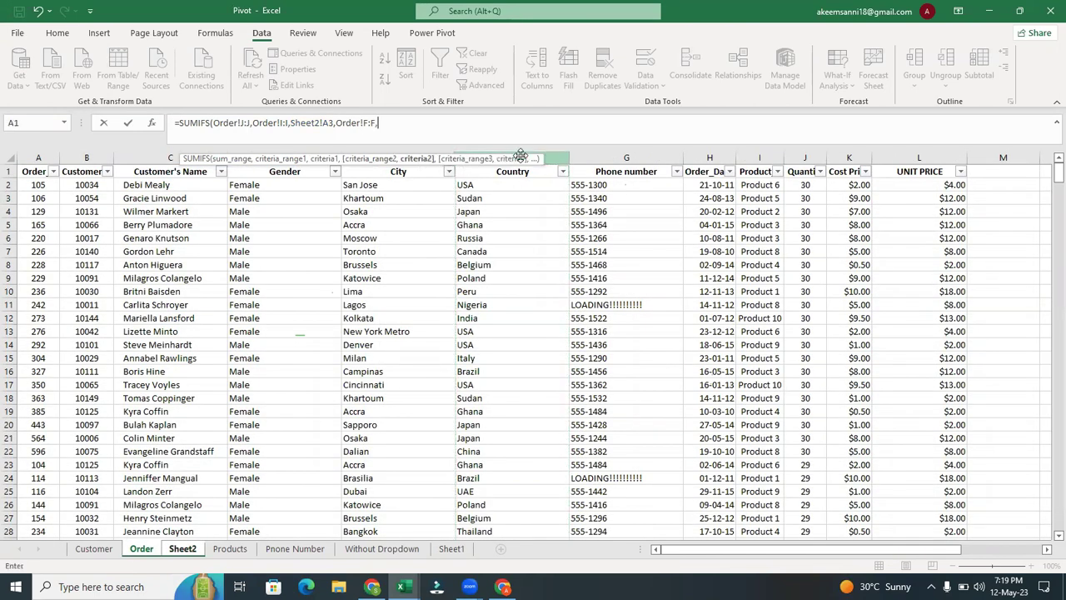
text(")
key(Caps_Lock)
text(USA")
key(Return)
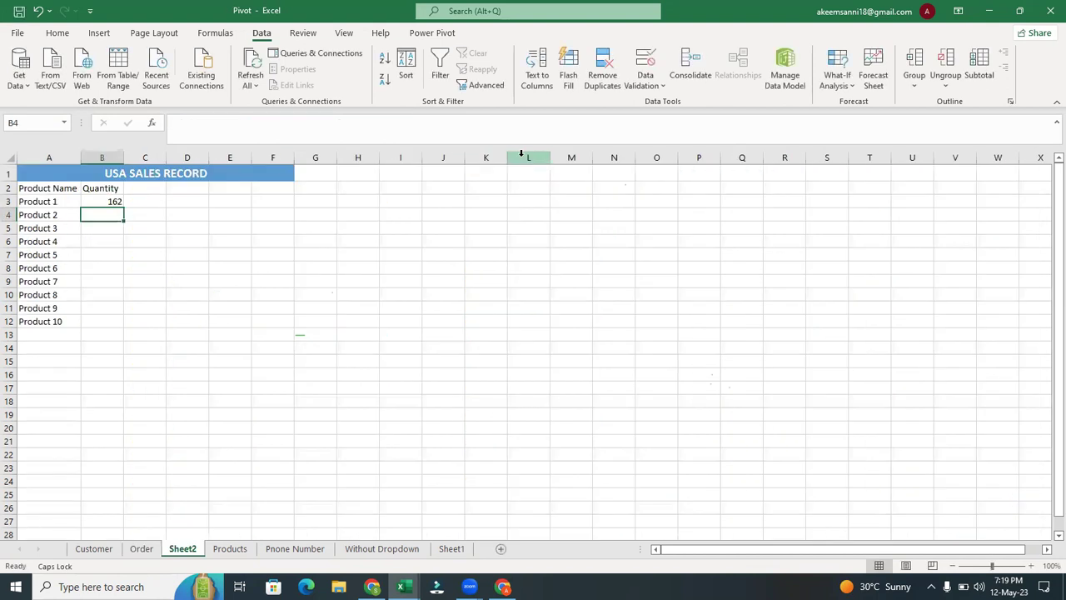
- Fill the B3 SUMIFS formula down through B12 for all ten products
click(108, 200)
double_click(123, 207)
click(162, 267)
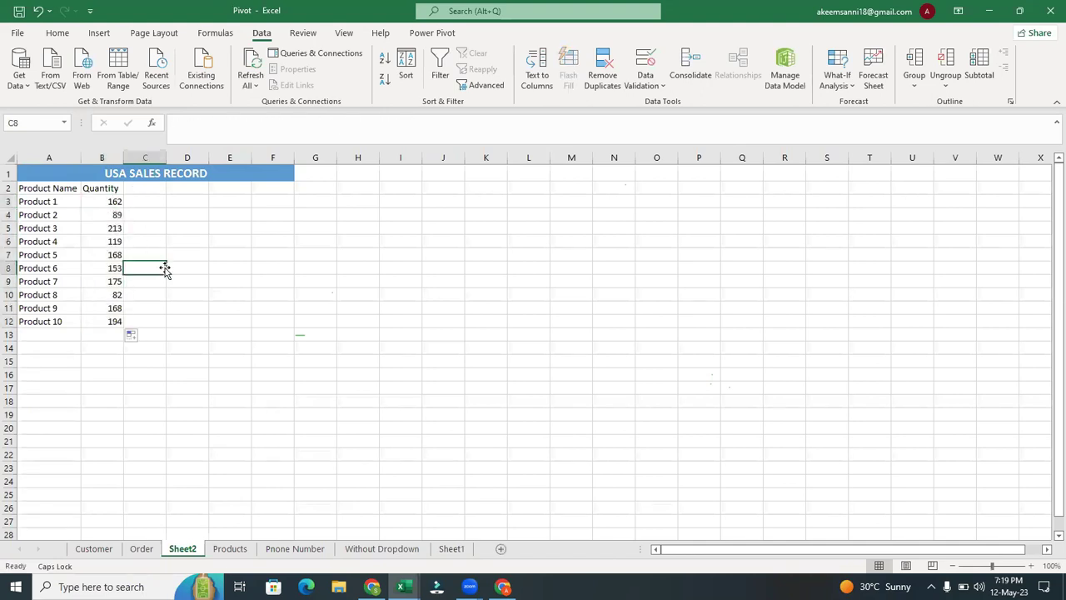
- Make the Product Name and Quantity headers in A2:B2 bold
click(32, 199)
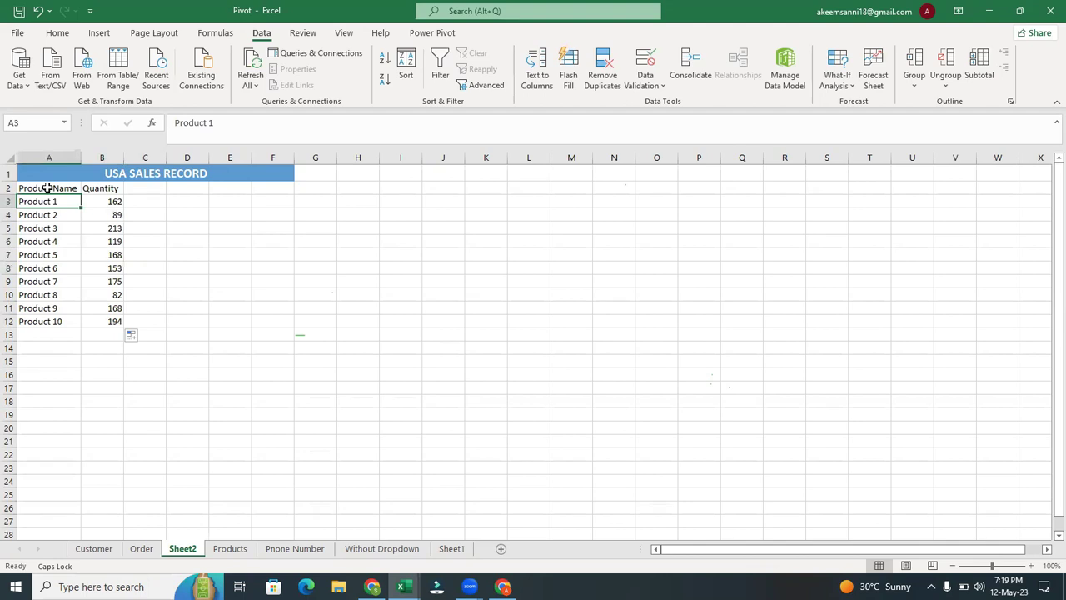
drag(48, 188, 98, 189)
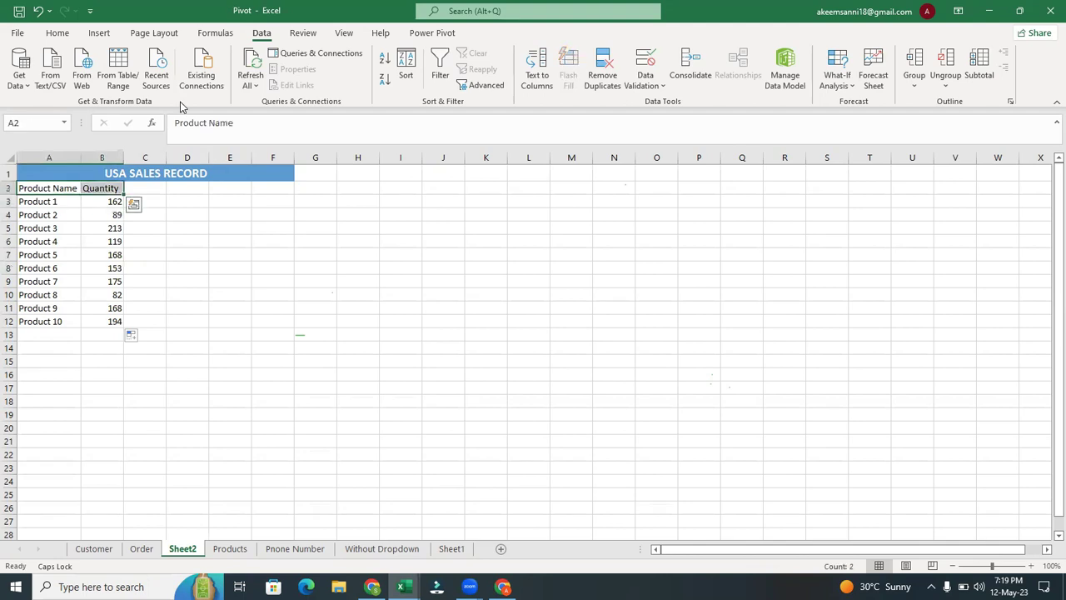
click(57, 33)
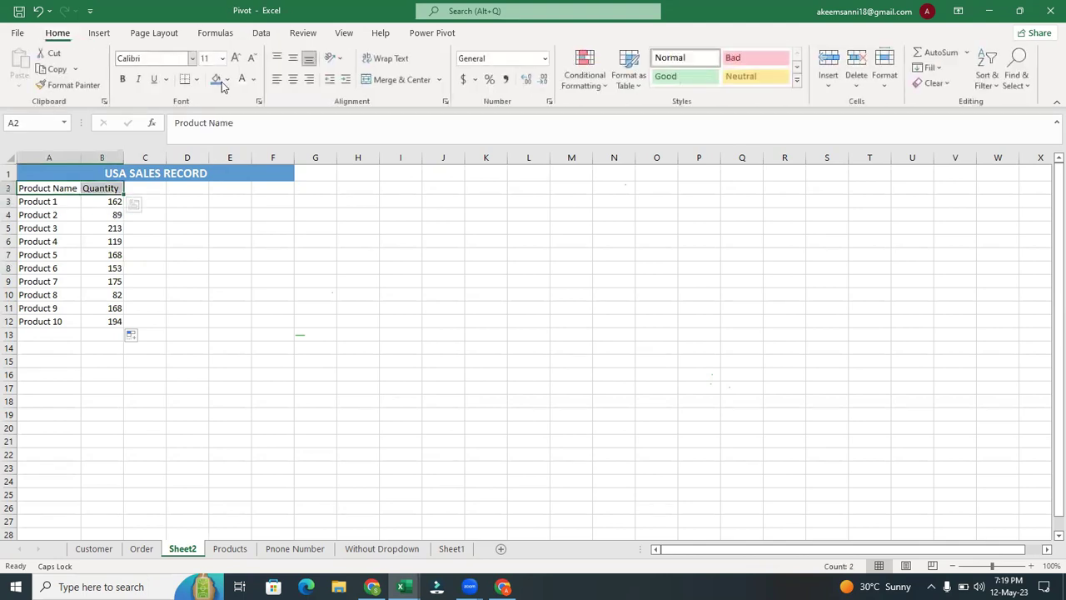
click(122, 78)
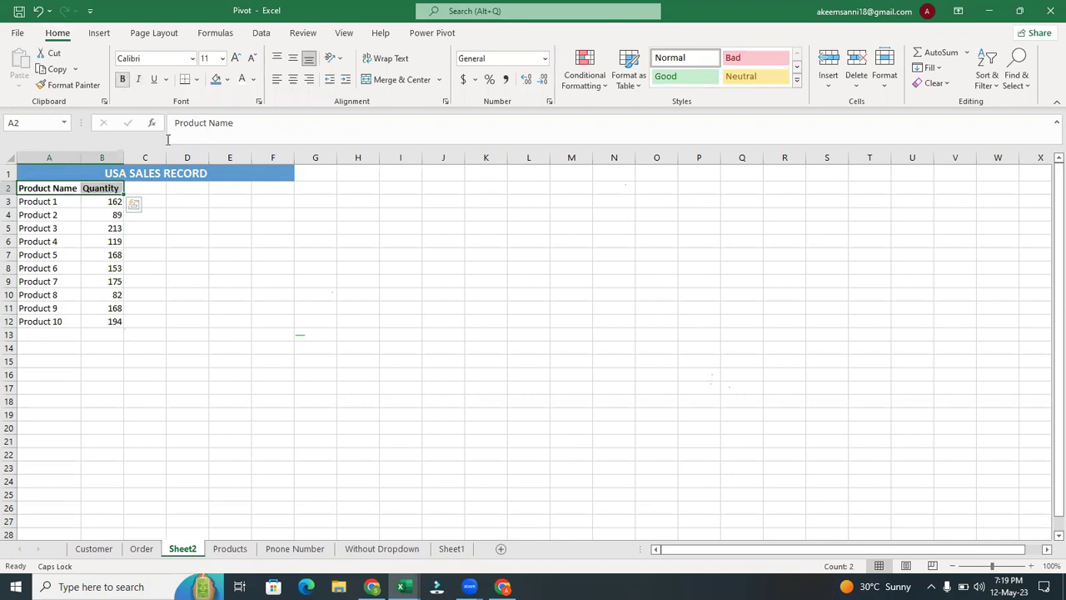
click(192, 248)
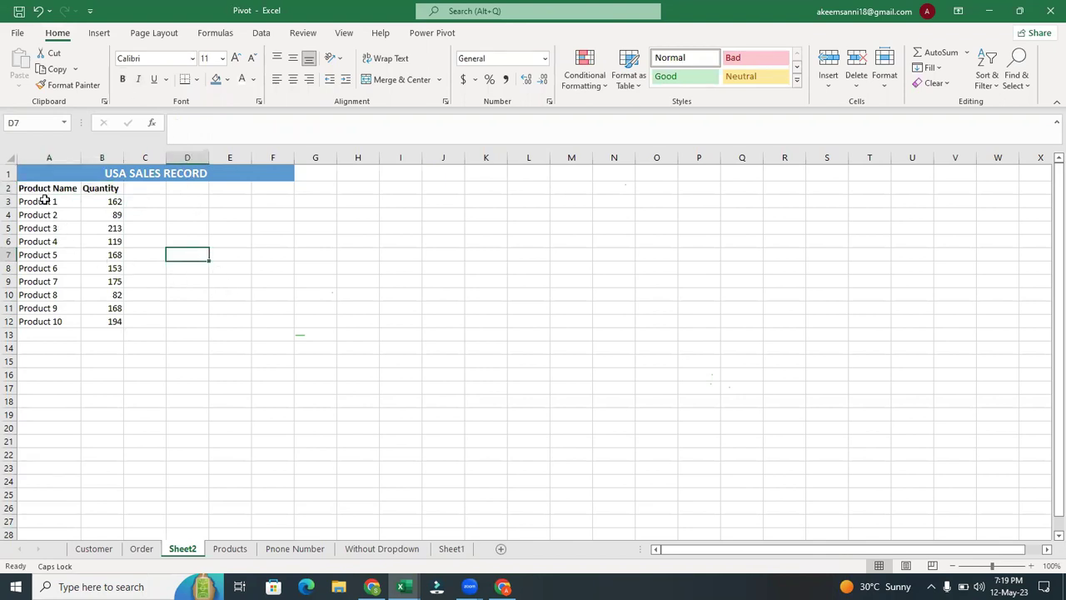
click(237, 347)
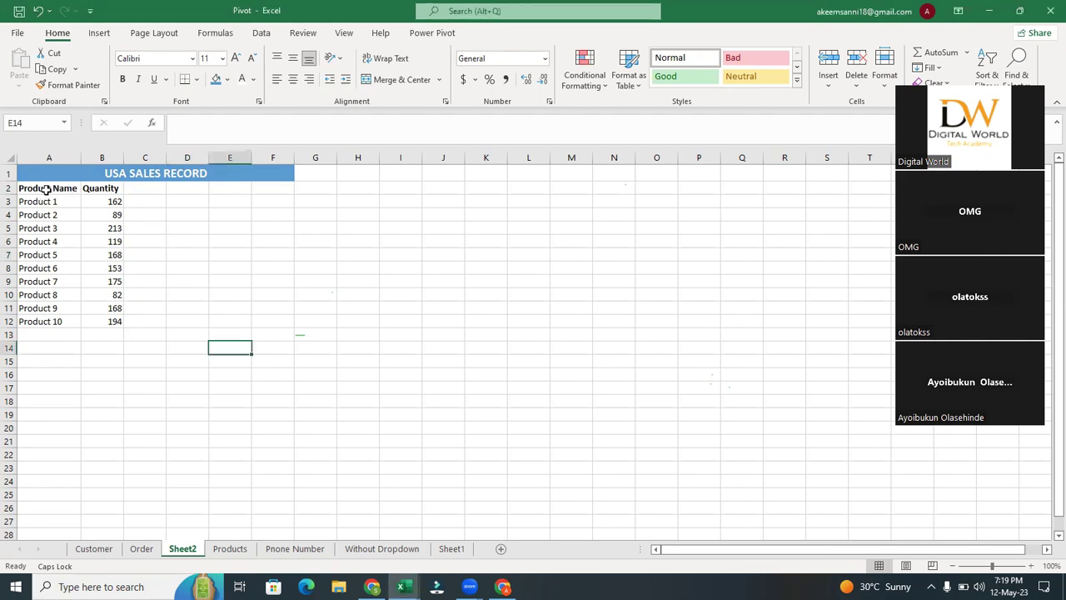
drag(47, 189, 109, 313)
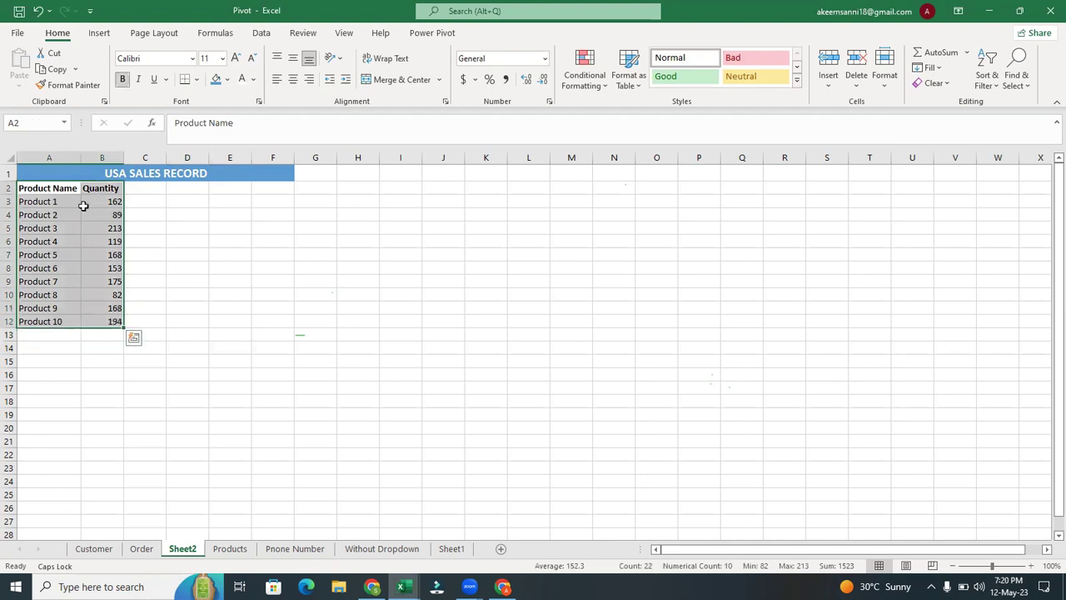
click(272, 253)
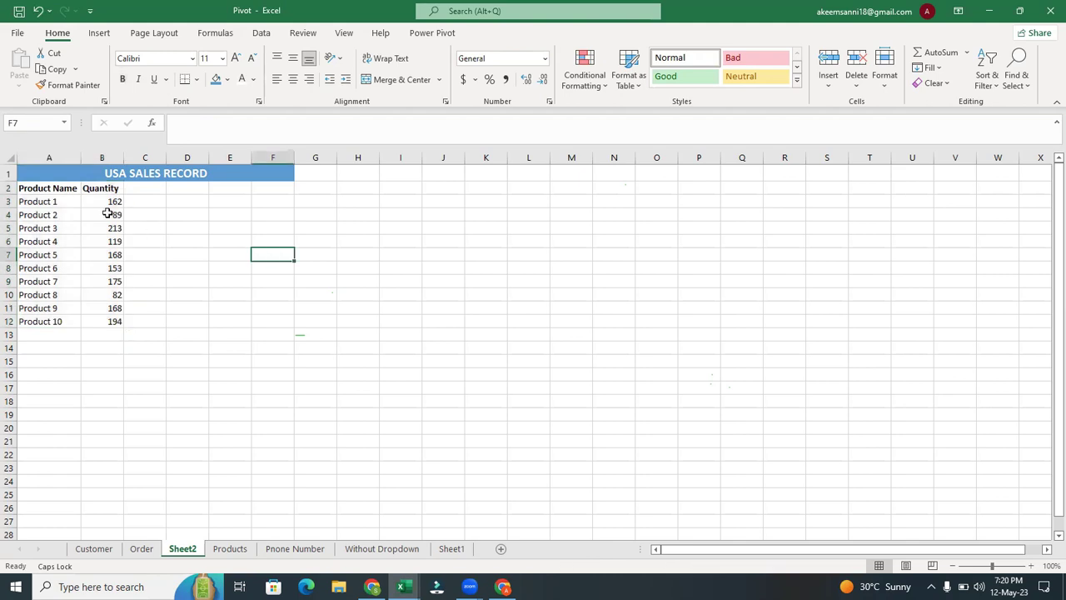
drag(33, 189, 104, 329)
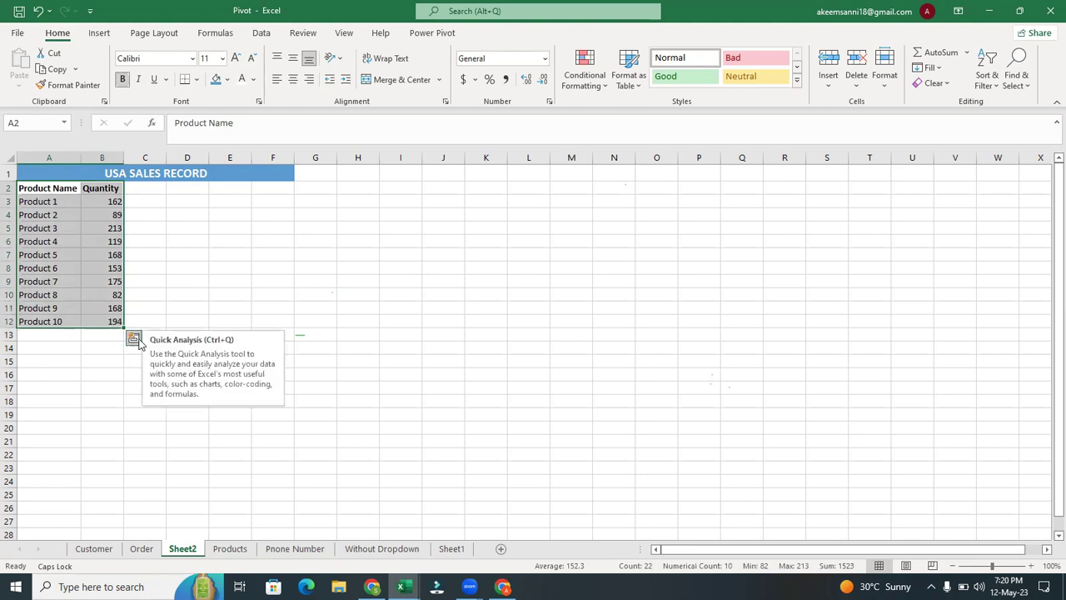
click(136, 340)
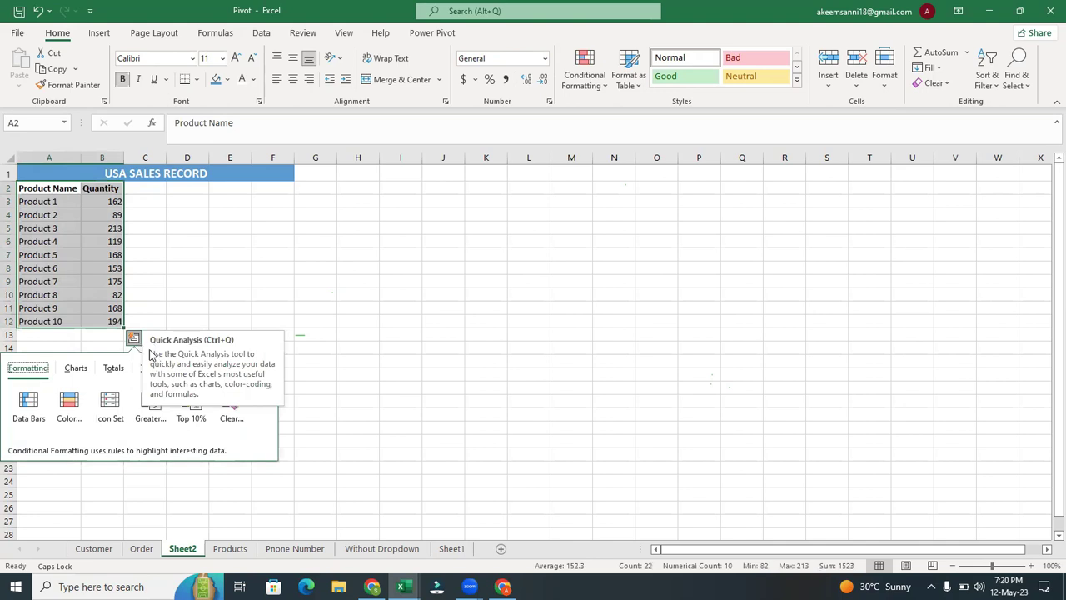
click(75, 368)
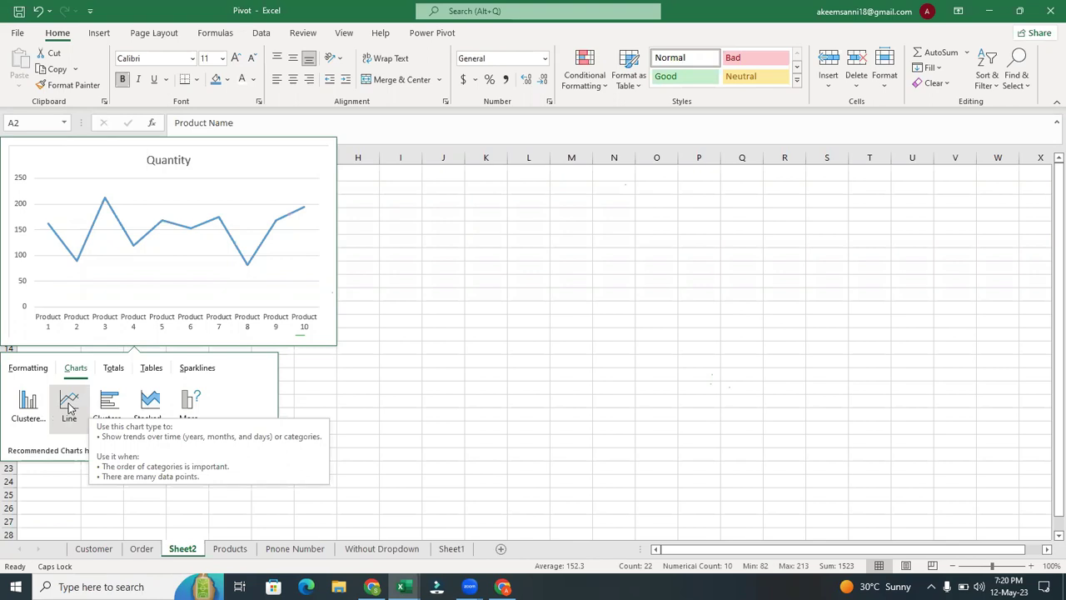
click(348, 349)
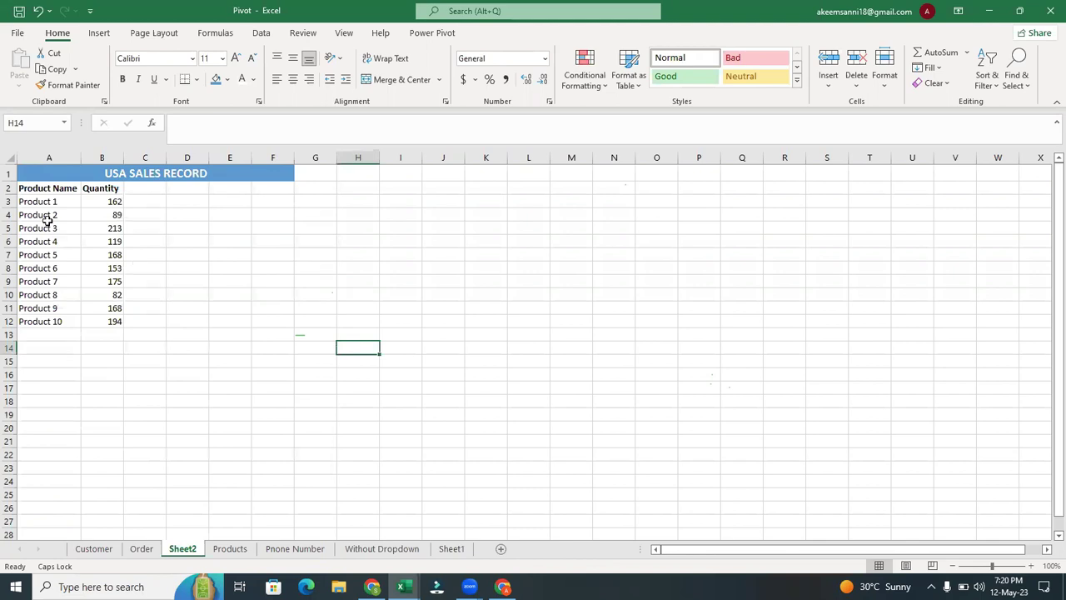
drag(25, 190, 120, 319)
click(204, 333)
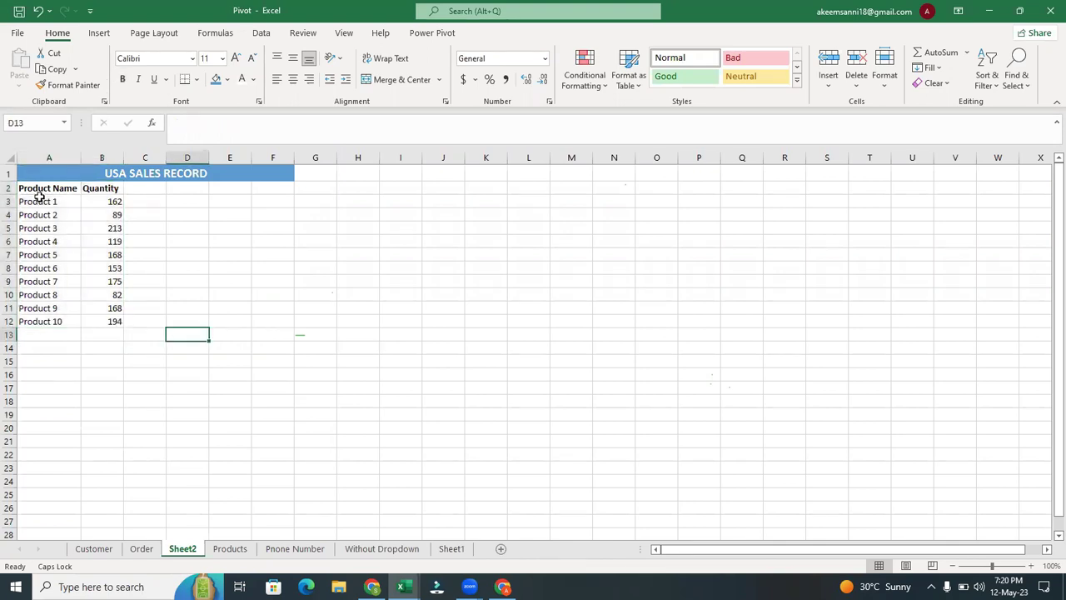
click(40, 202)
key(Up)
key(Up)
click(42, 200)
right_click(41, 200)
click(124, 305)
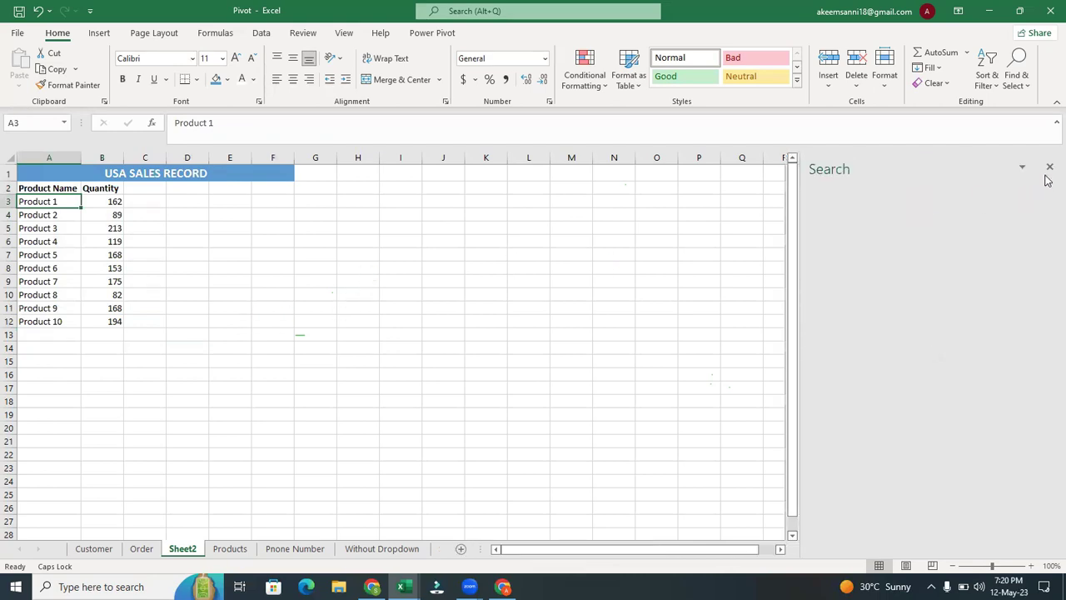
click(1048, 169)
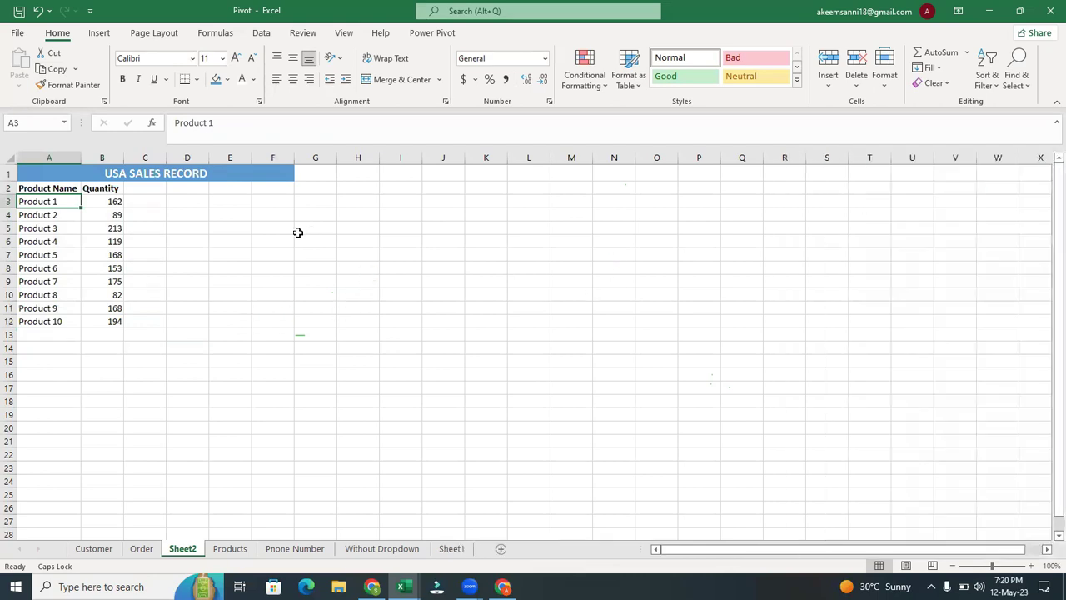
drag(33, 201, 112, 320)
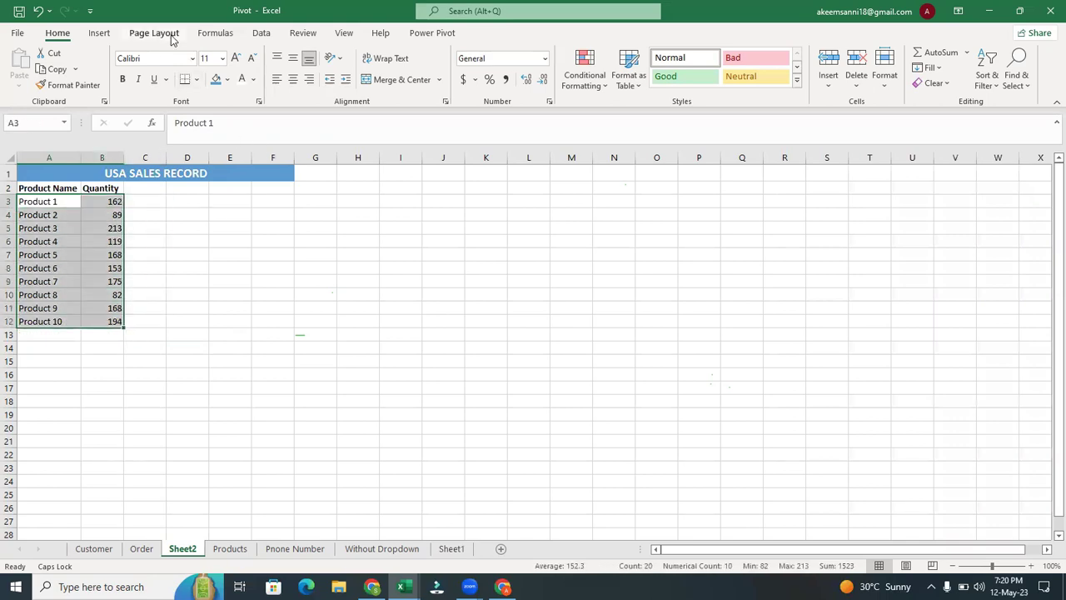
click(99, 34)
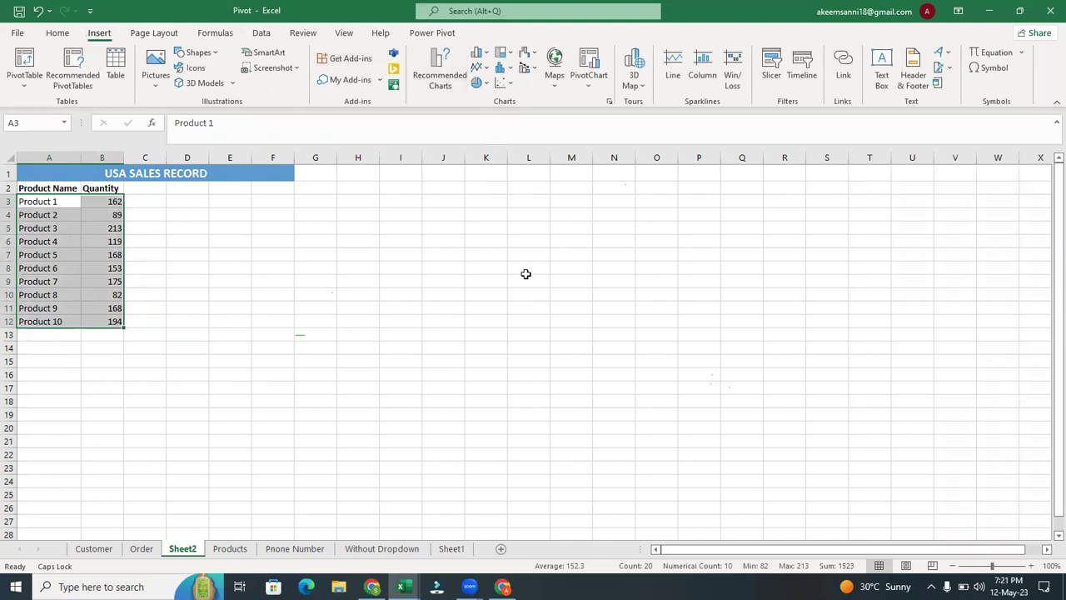
click(432, 74)
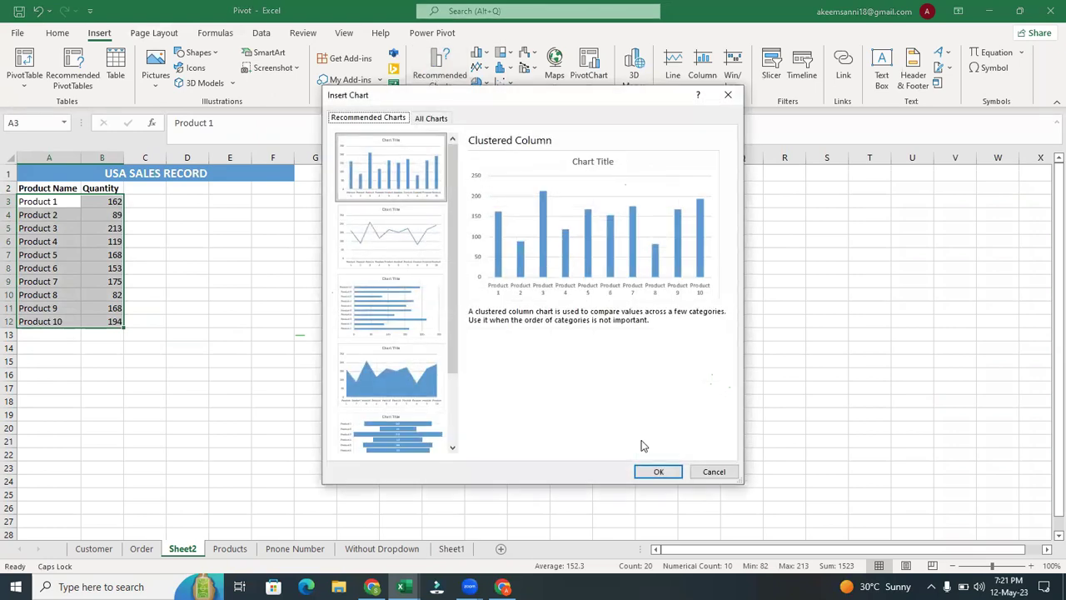
click(656, 473)
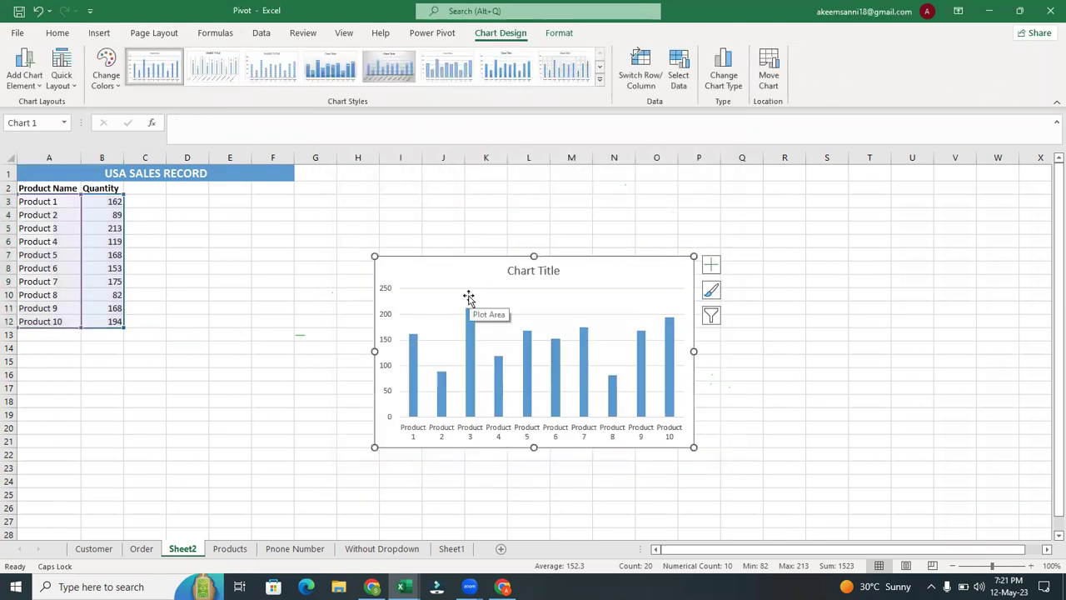
drag(449, 266, 221, 208)
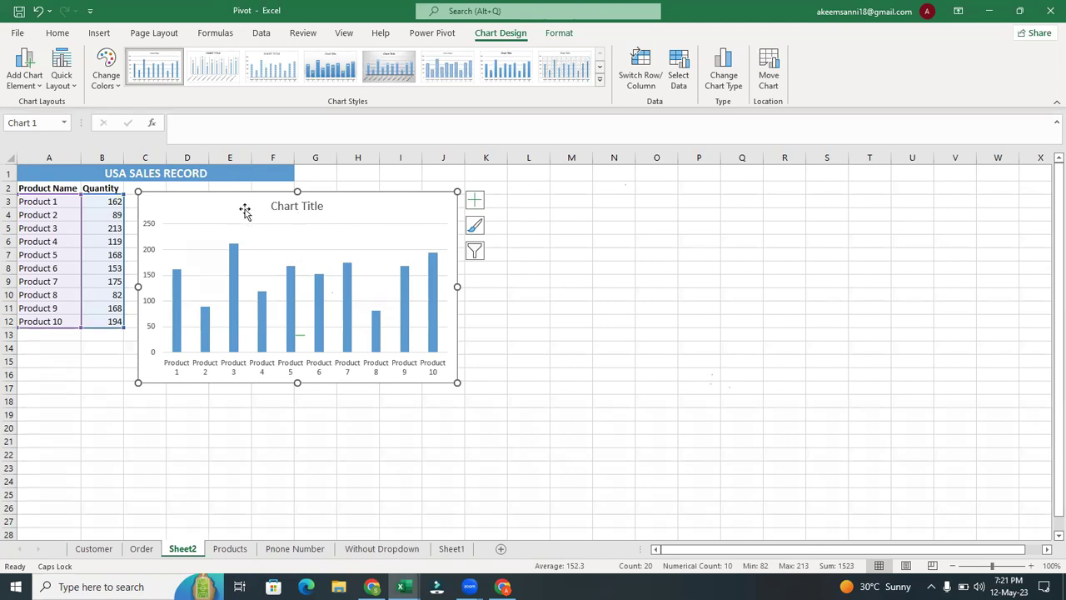
key(Delete)
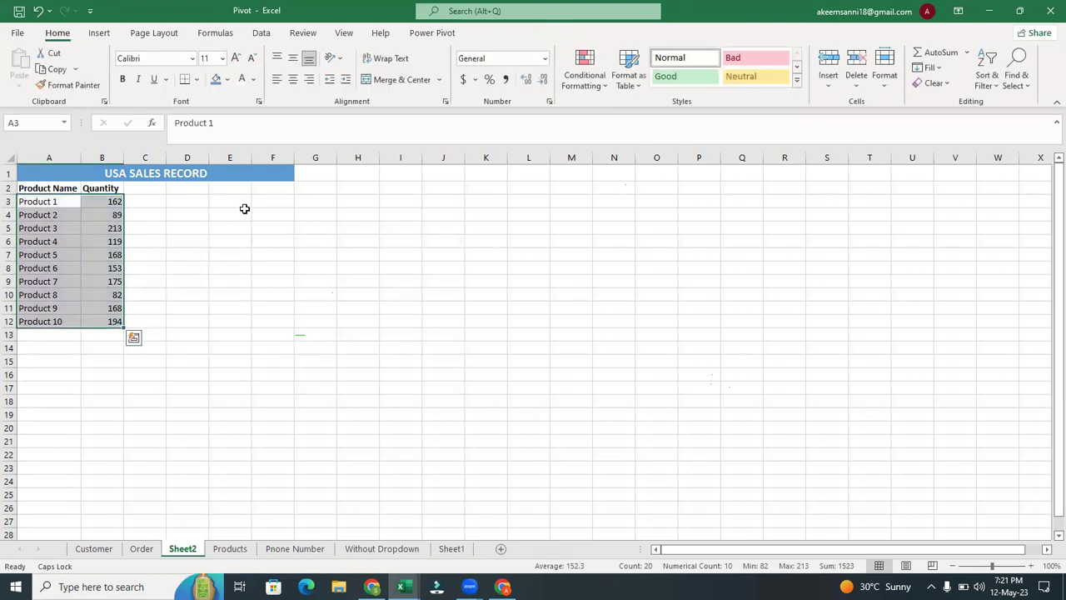
- Select the product names and quantities A3:B12 on Sheet2 and show the Insert ribbon
click(244, 210)
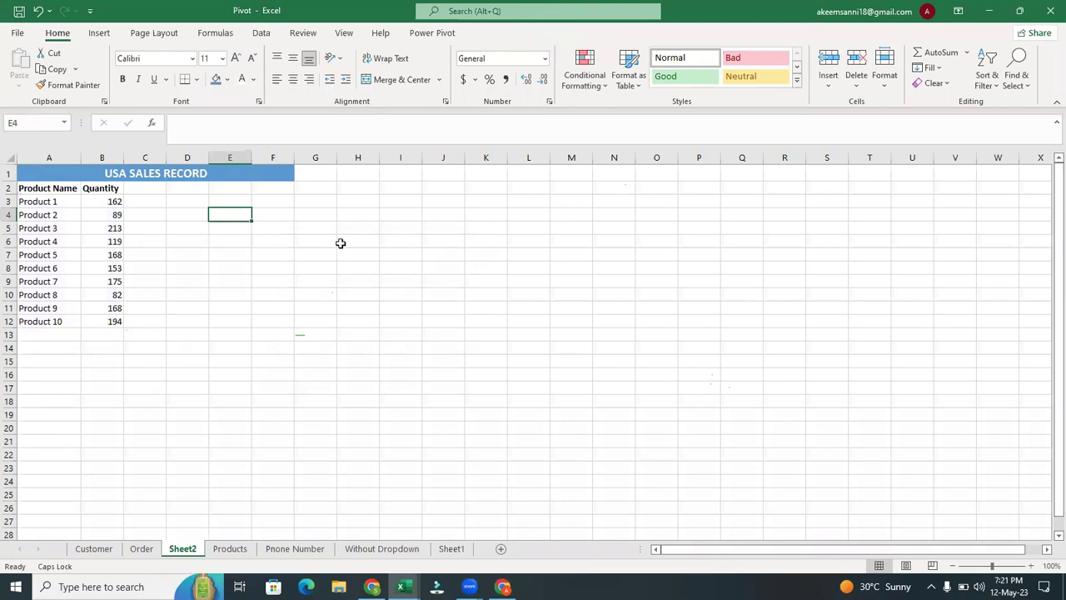
click(144, 549)
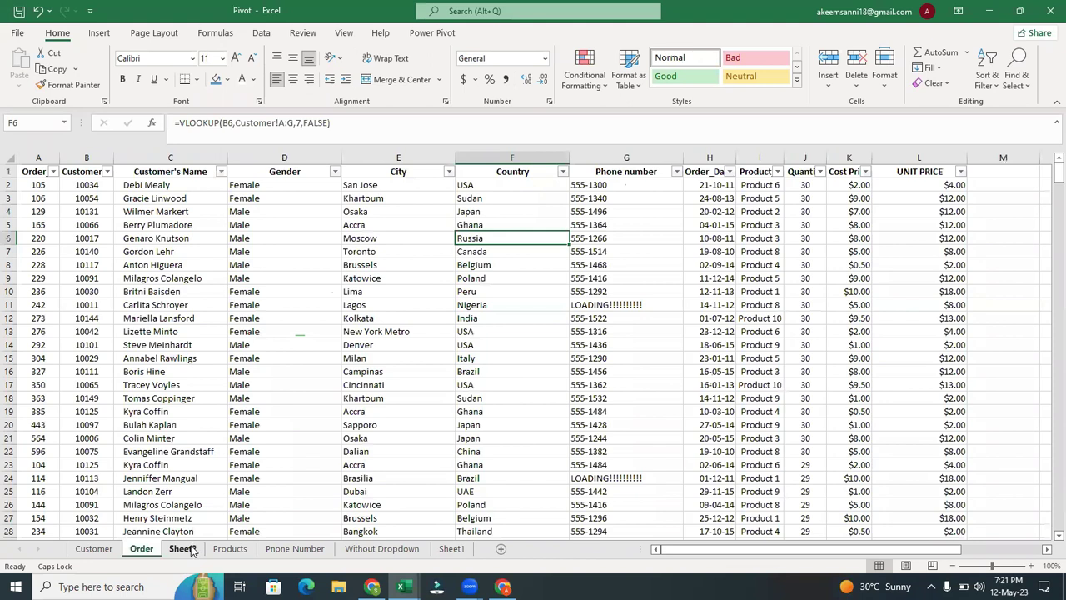
click(183, 549)
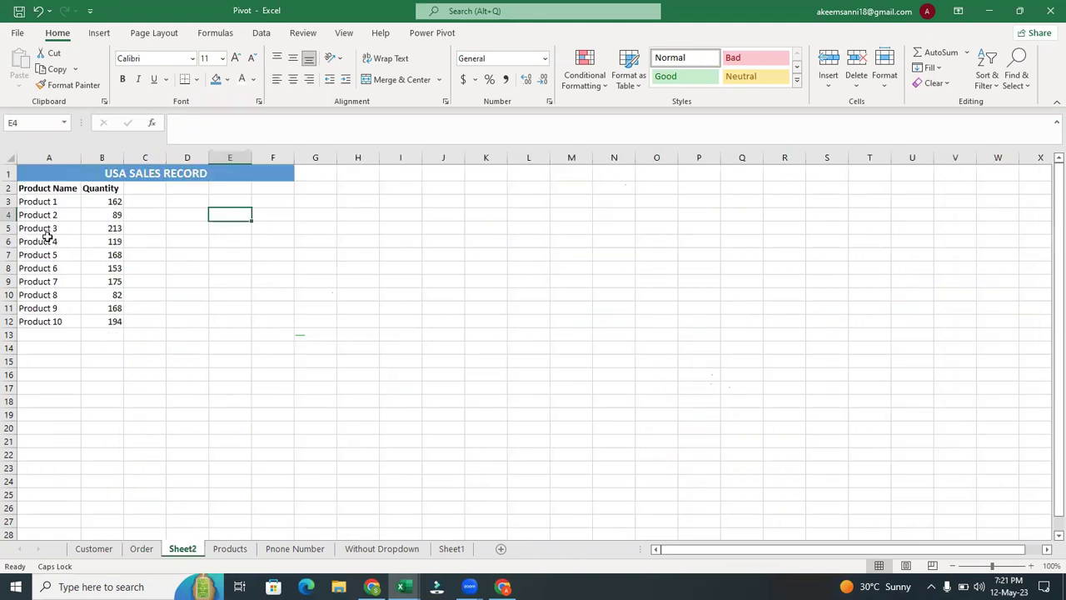
drag(31, 204, 103, 319)
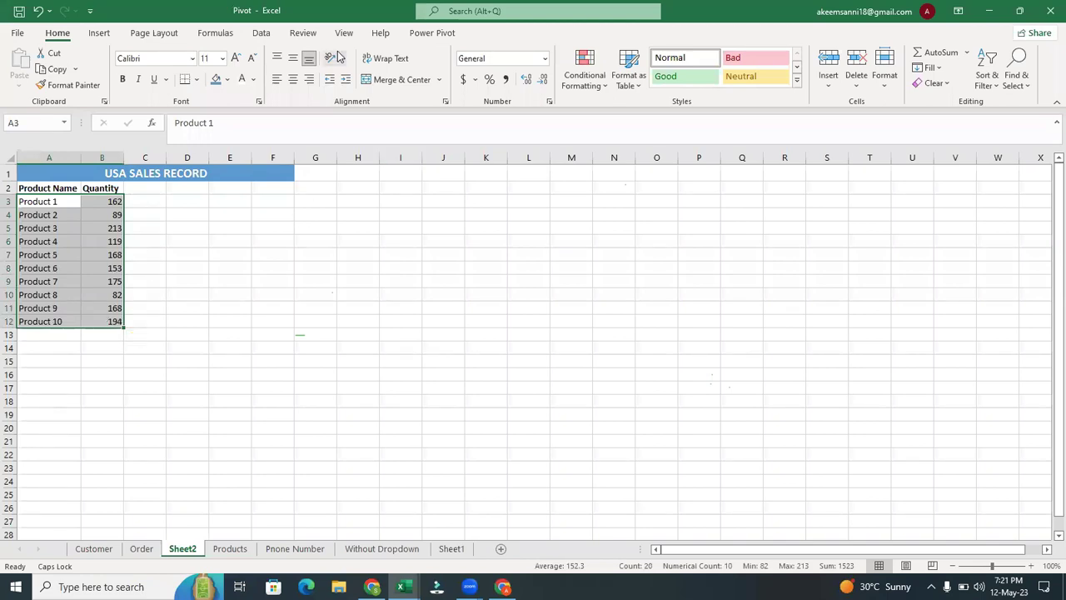
click(99, 33)
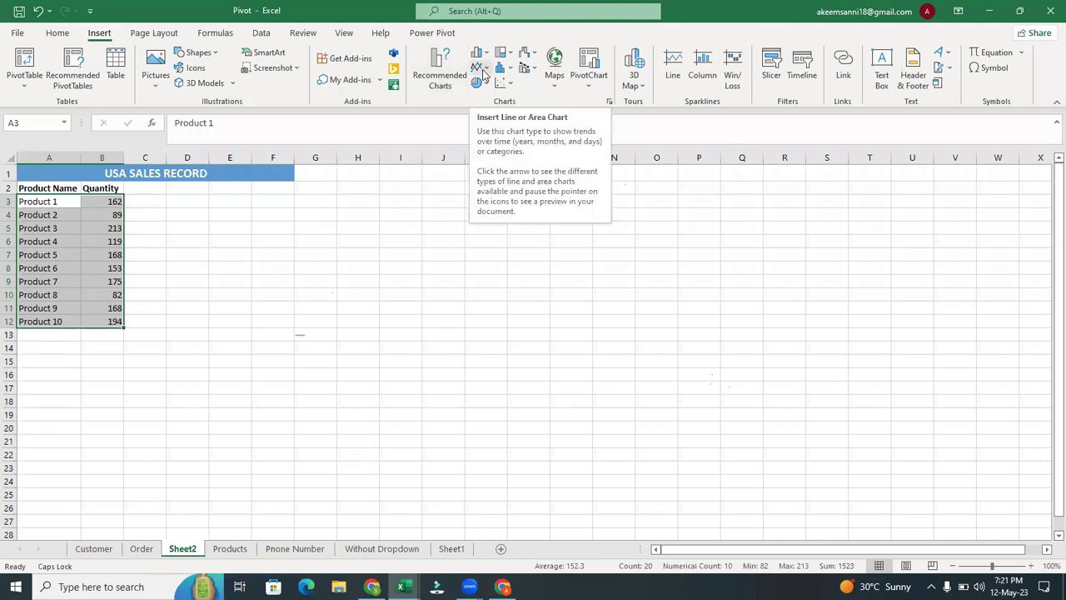
- In Recommended Charts, preview line, bar and funnel charts, then choose Clustered Column
click(439, 77)
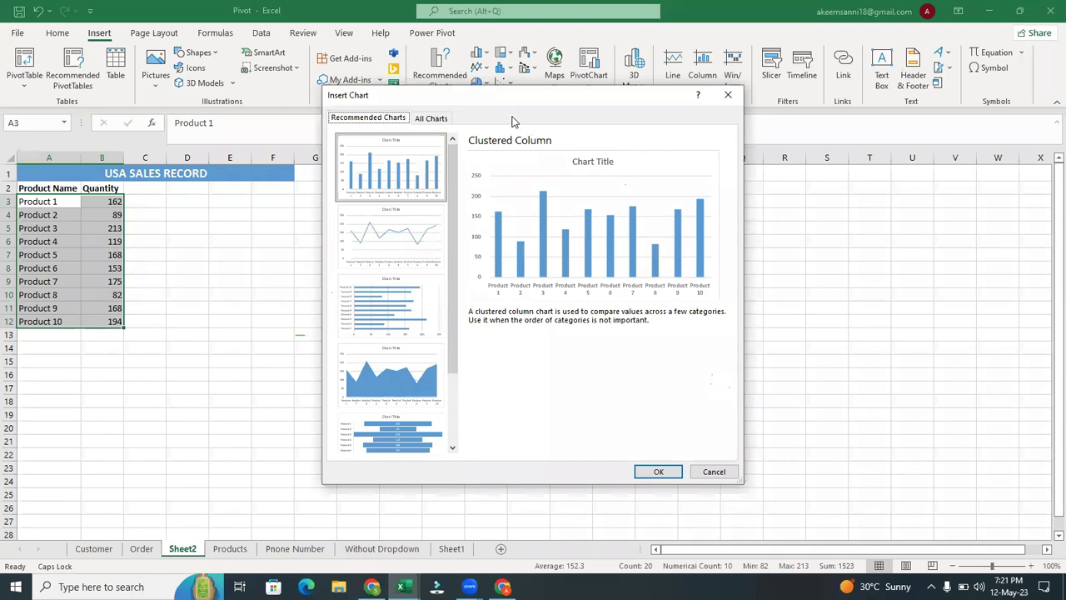
click(410, 248)
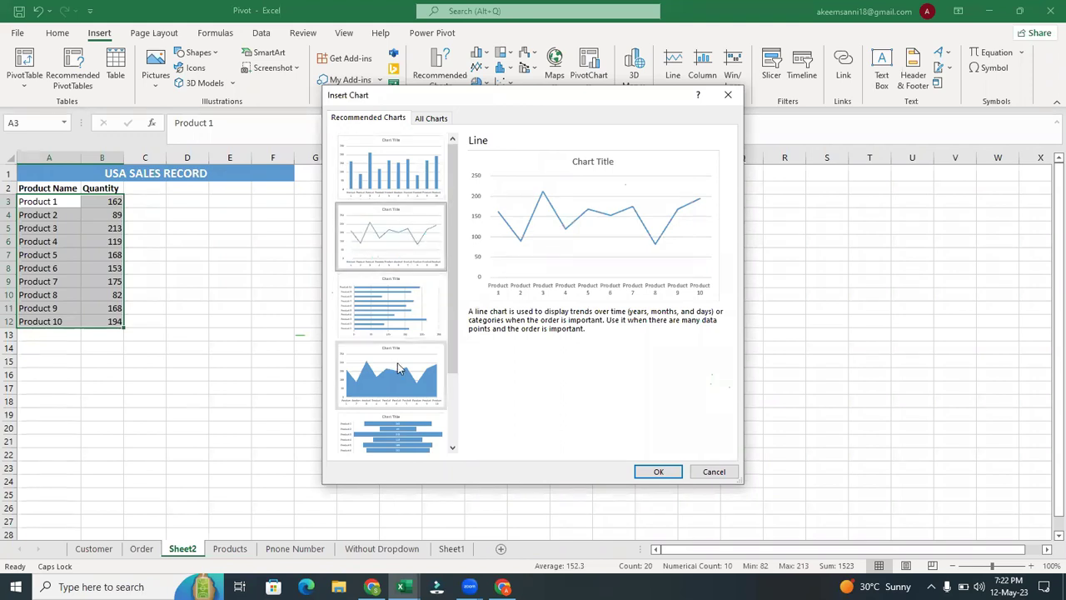
click(403, 321)
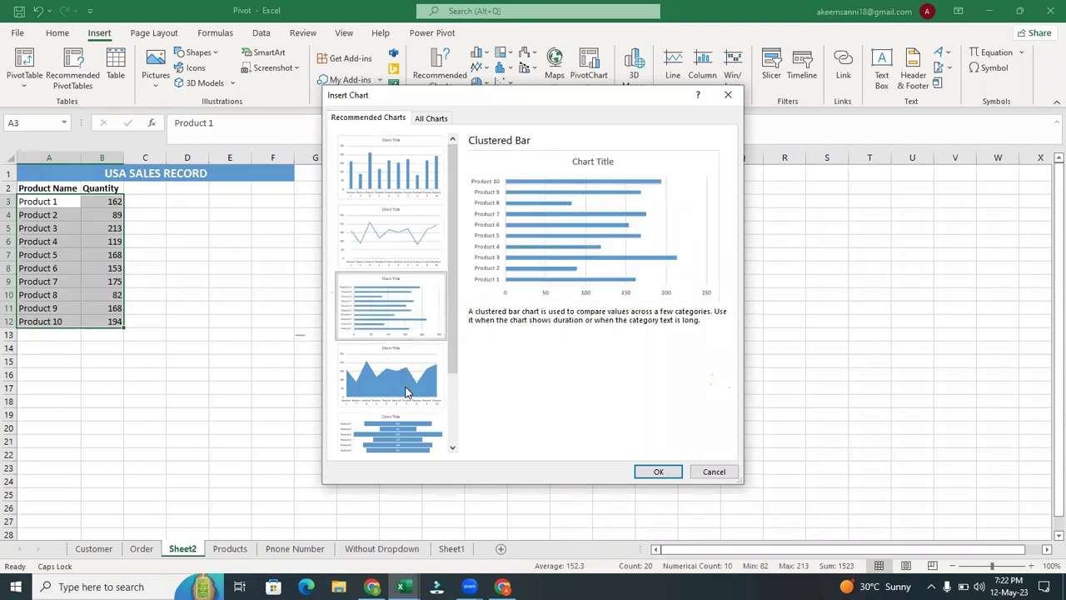
click(400, 430)
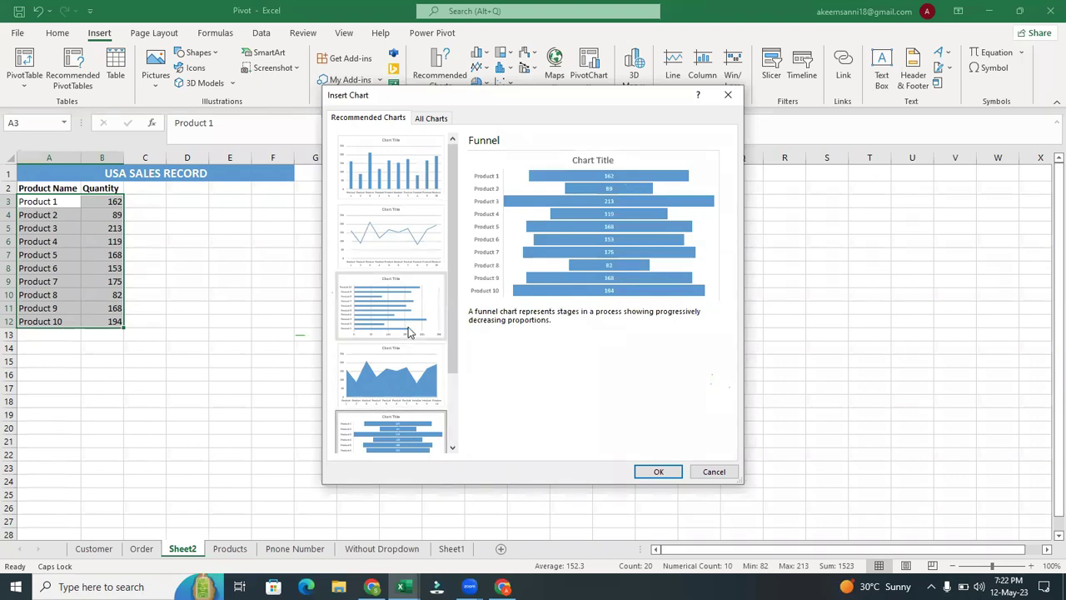
click(421, 163)
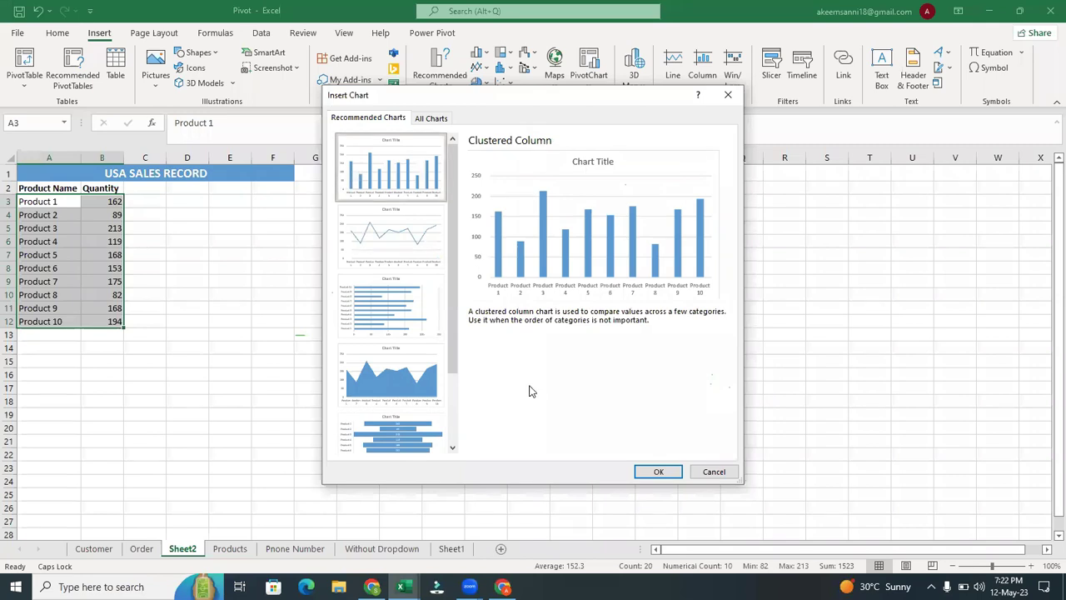
- Insert the clustered column chart and position it beside the USA SALES RECORD table
click(657, 473)
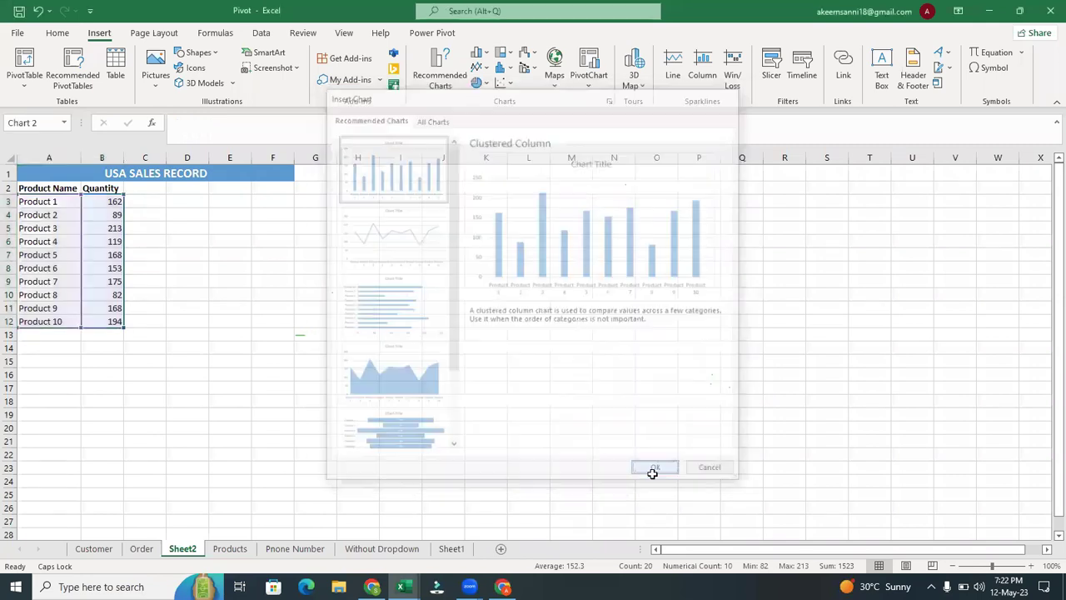
mouse_move(461, 264)
mouse_down()
mouse_move(278, 222)
mouse_move(247, 211)
mouse_move(237, 192)
mouse_move(229, 200)
mouse_up()
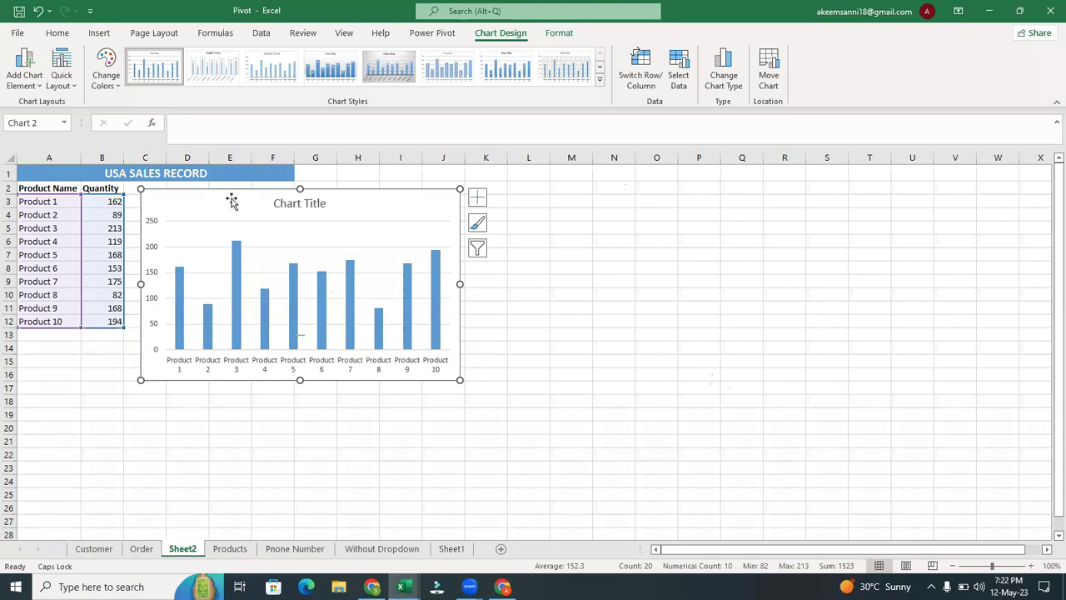
drag(231, 197, 231, 194)
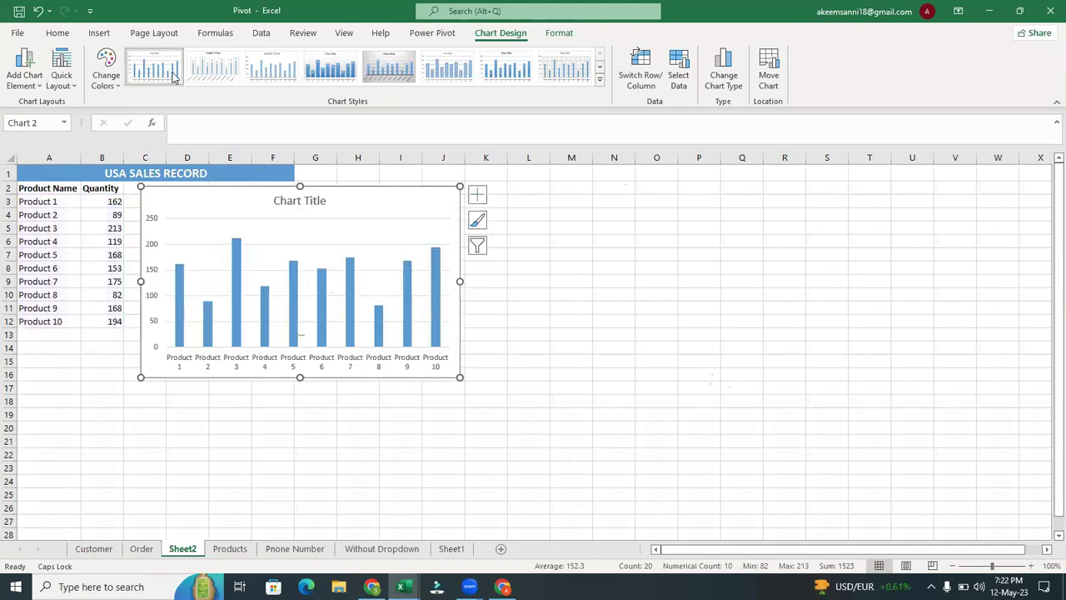
- Apply chart Style 2, retitle the chart USA SALES RECORD, then switch to another preset style
click(223, 72)
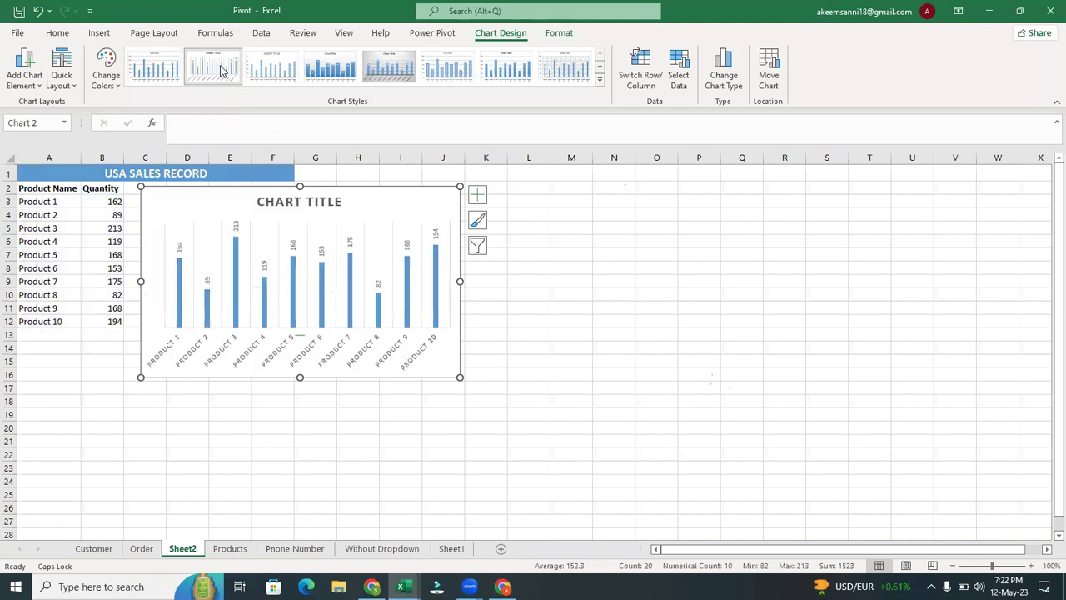
click(310, 201)
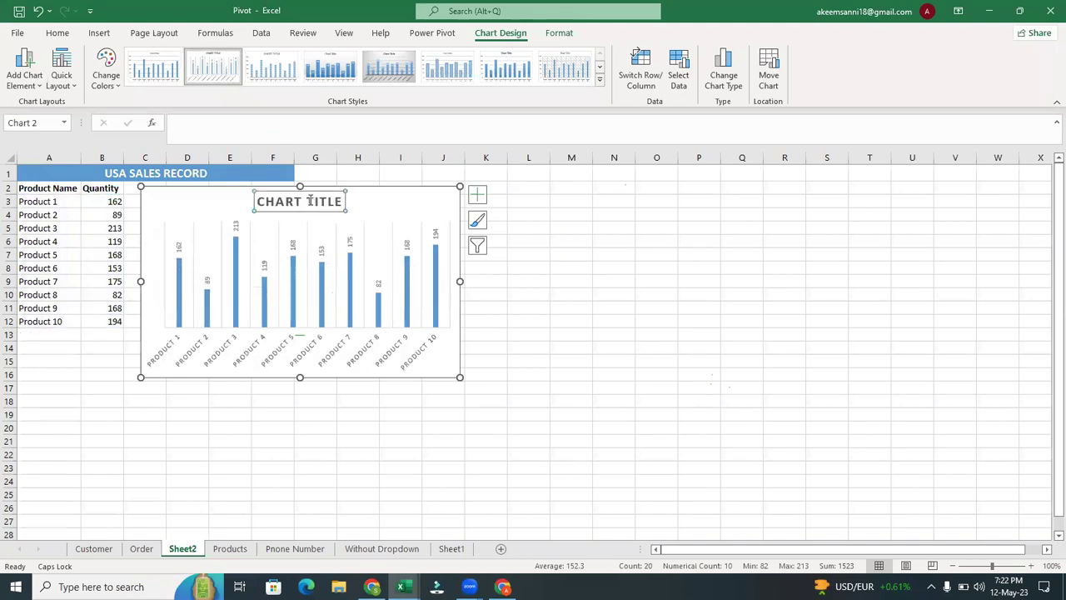
double_click(310, 200)
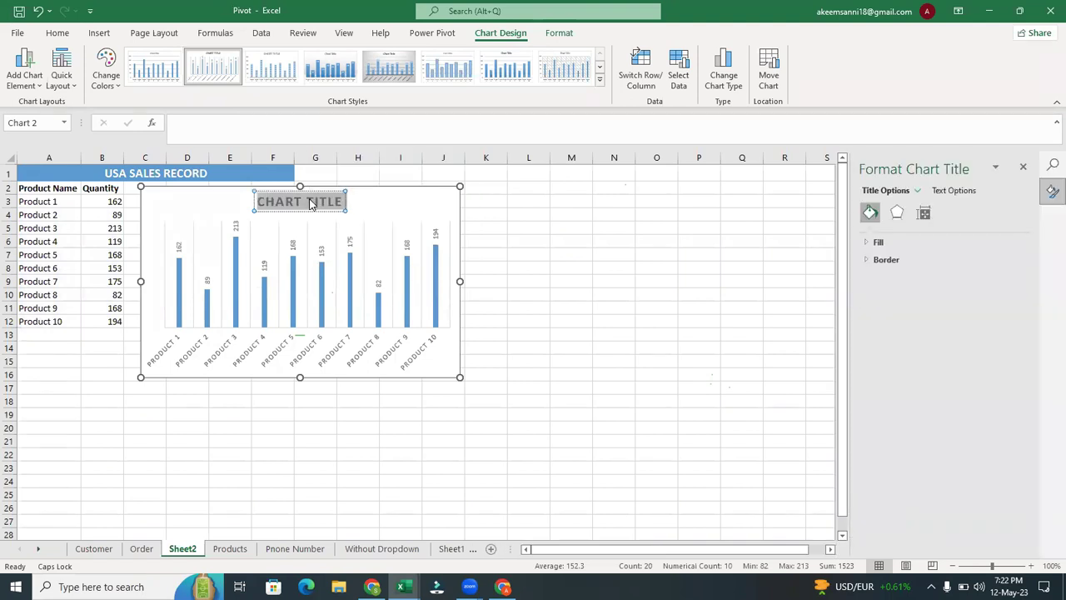
key(BackSpace)
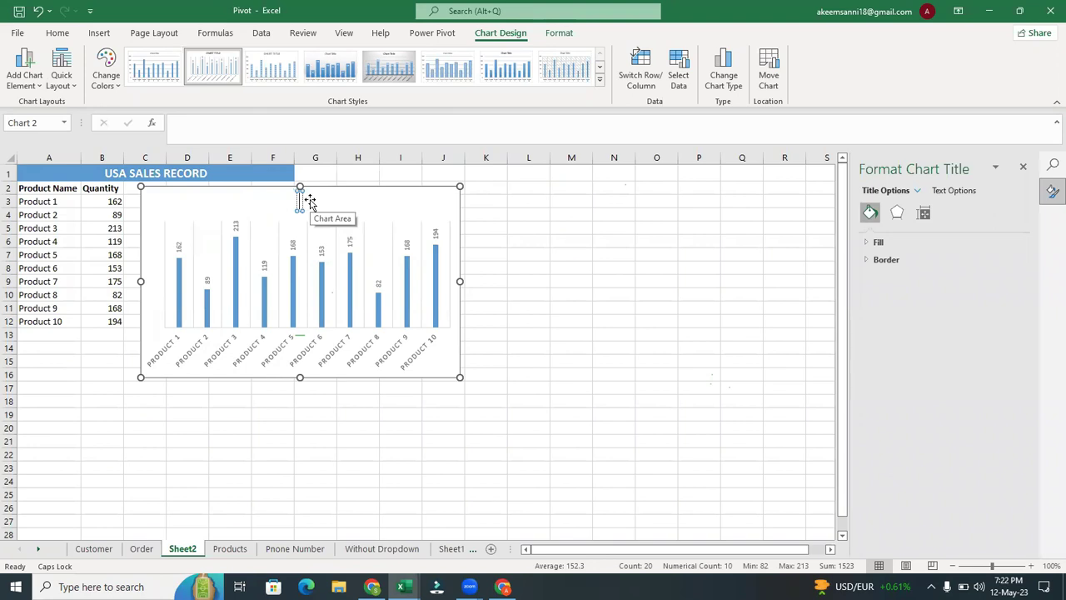
text(A)
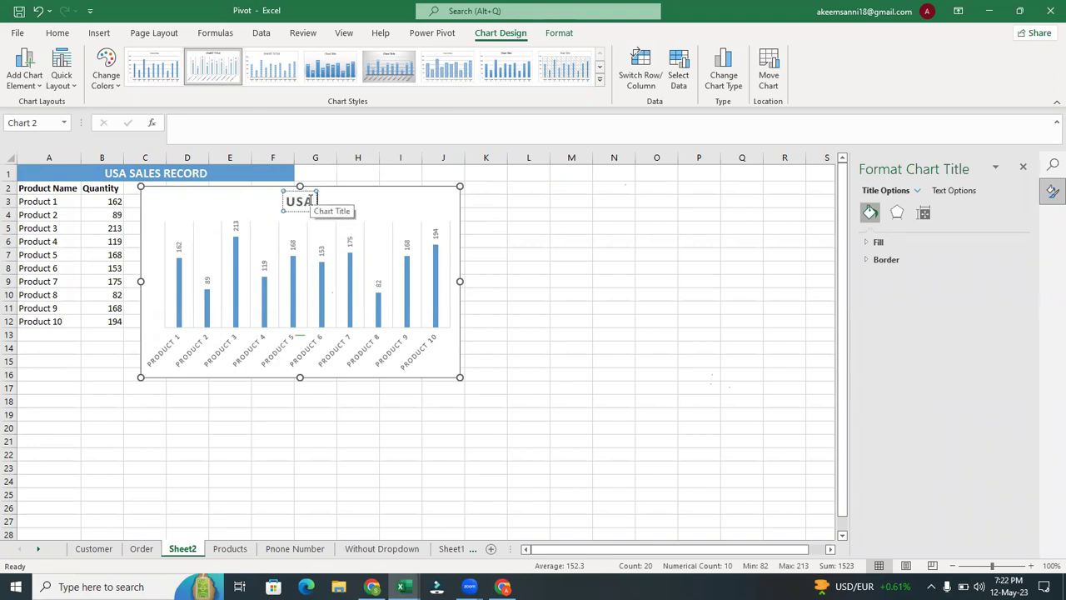
text( SALES)
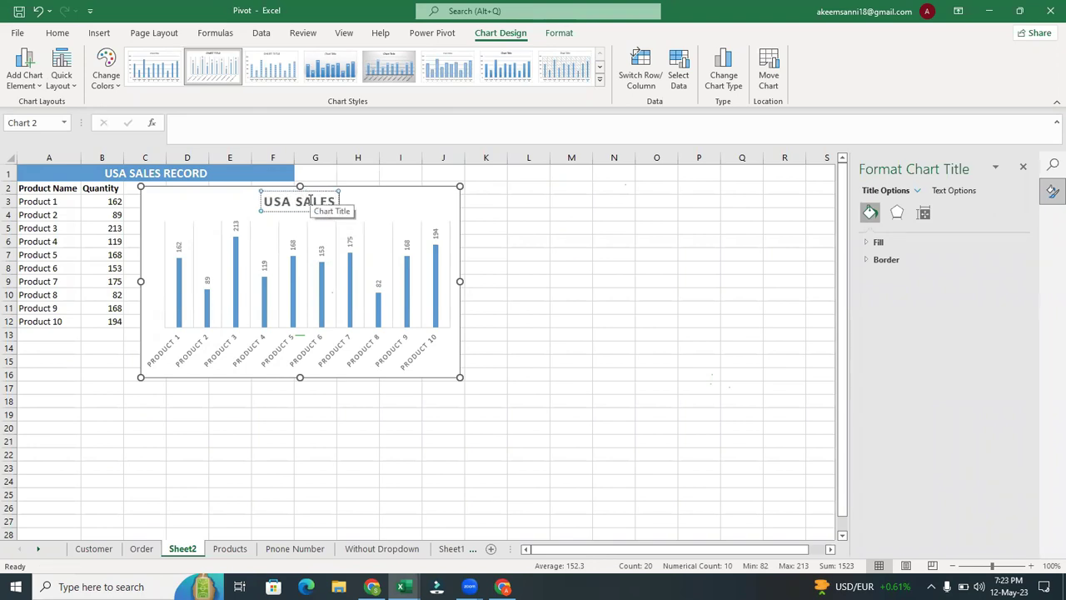
text( RECOR)
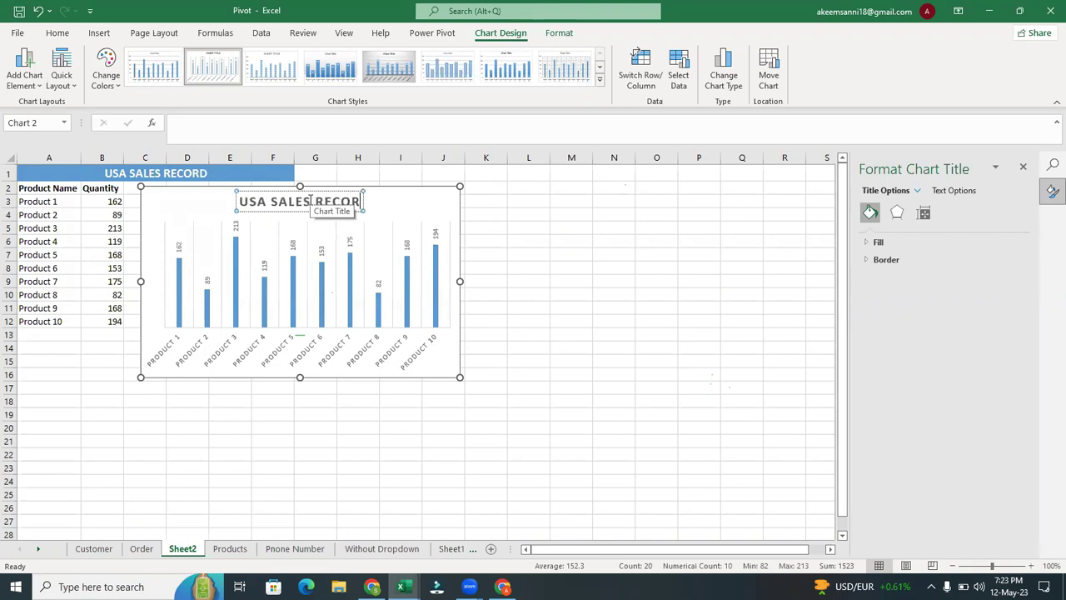
text(D)
click(481, 239)
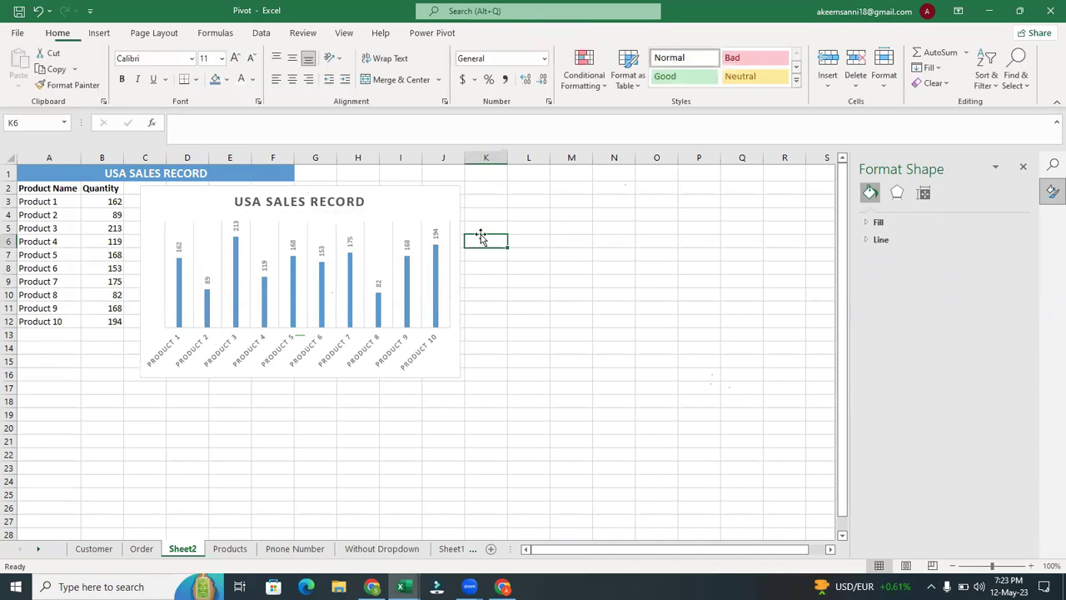
click(360, 206)
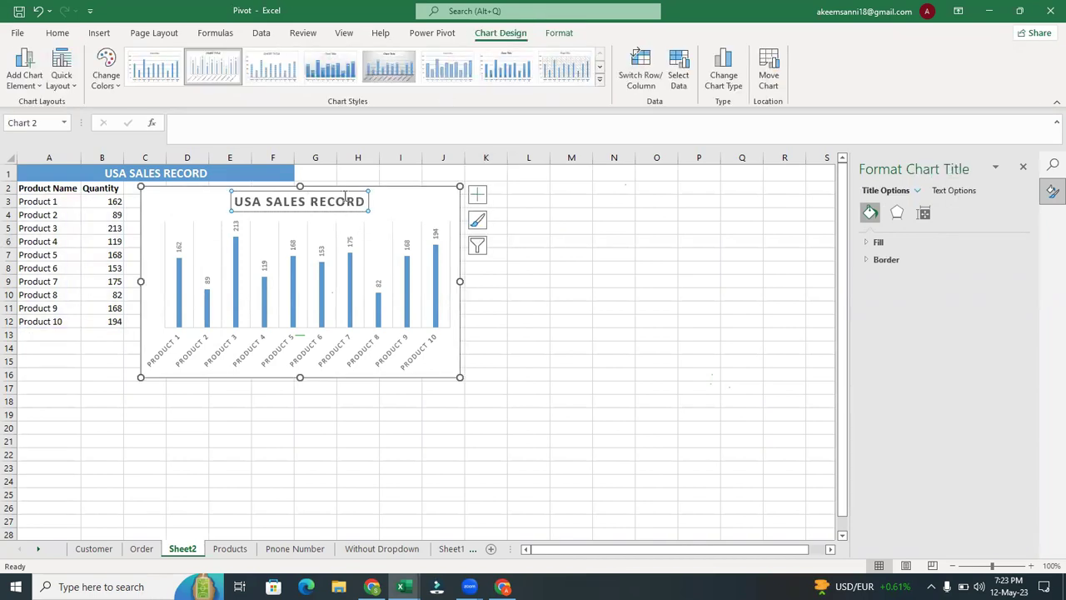
click(388, 68)
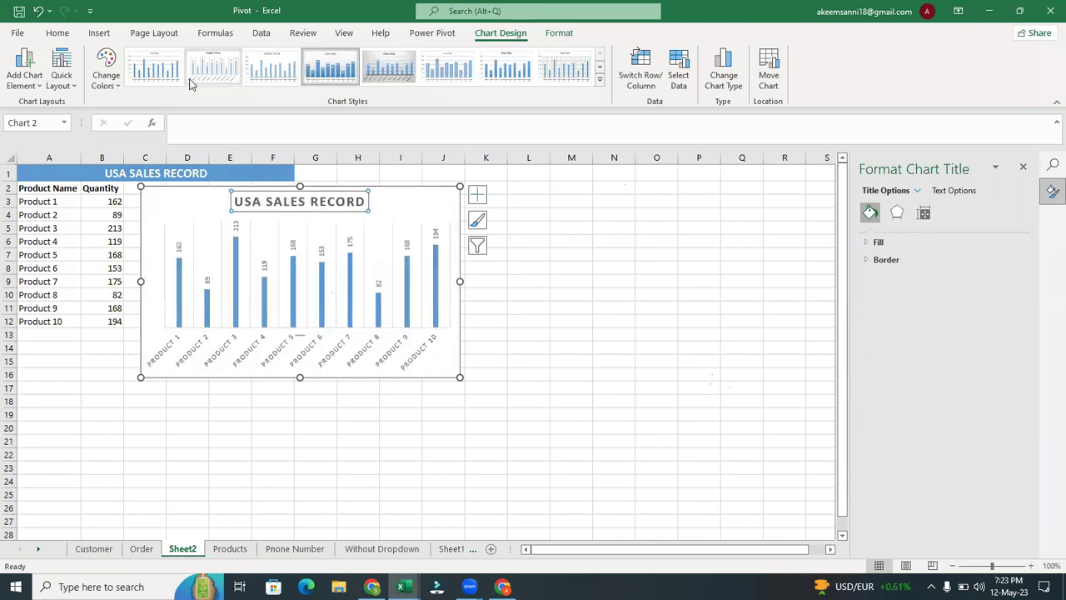
- Browse the chart colour schemes without applying one, then show the Chart Elements list
click(121, 85)
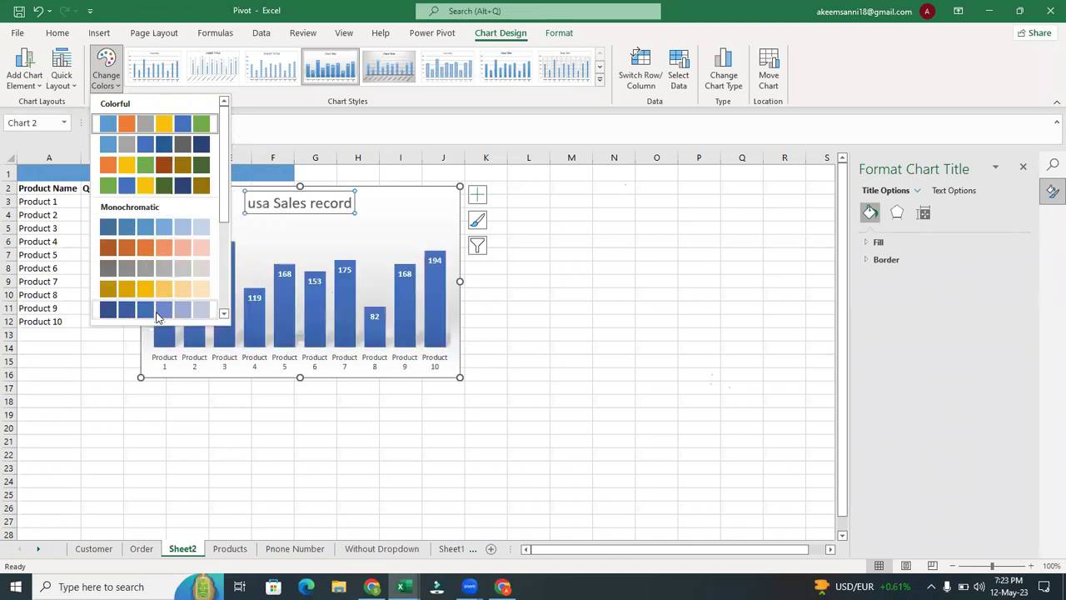
drag(225, 209, 223, 319)
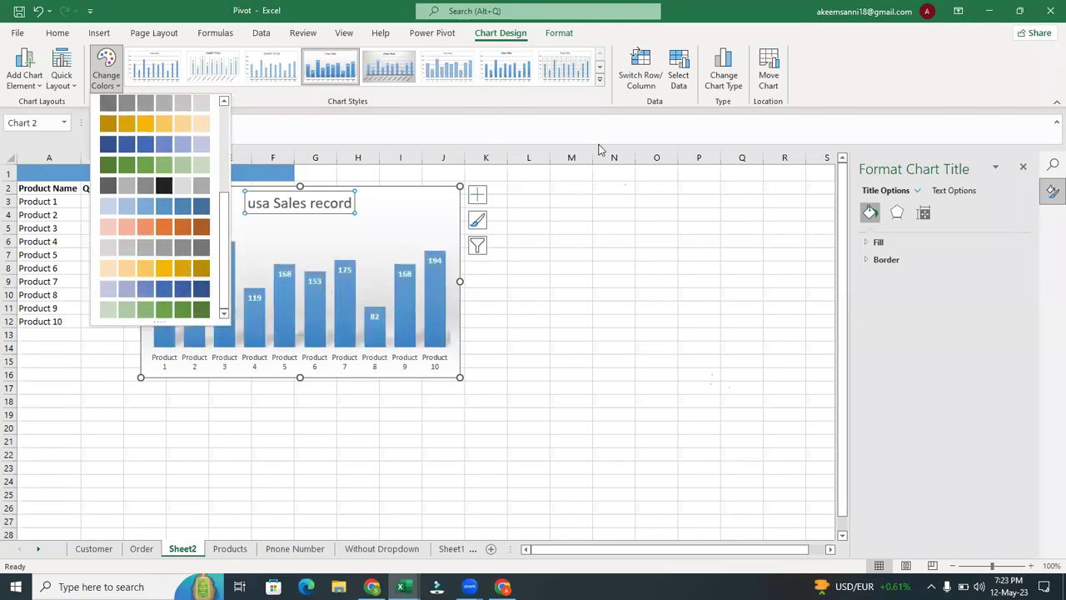
click(584, 206)
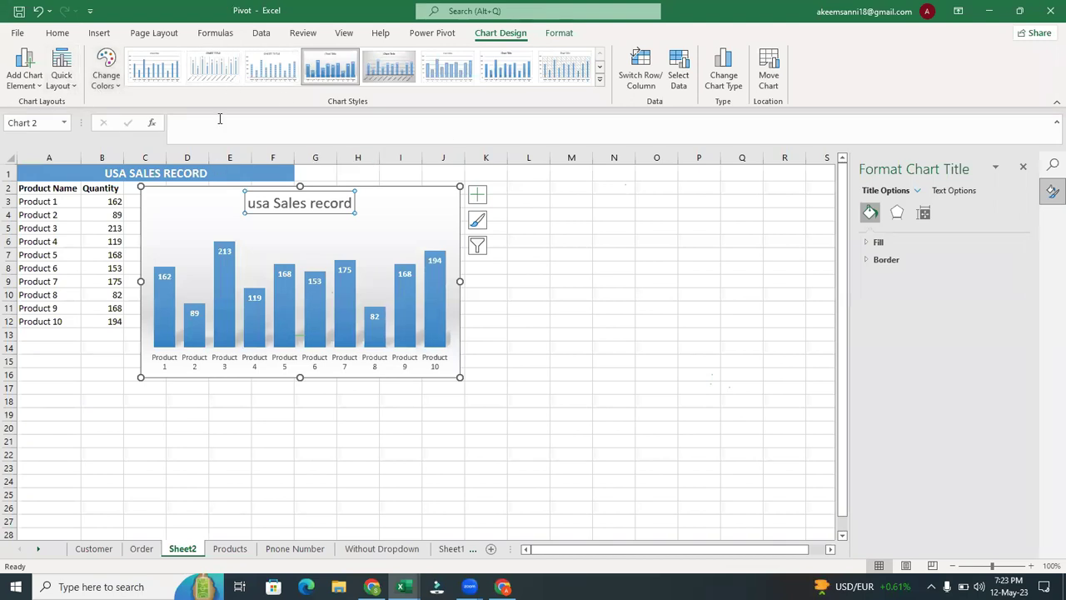
click(479, 203)
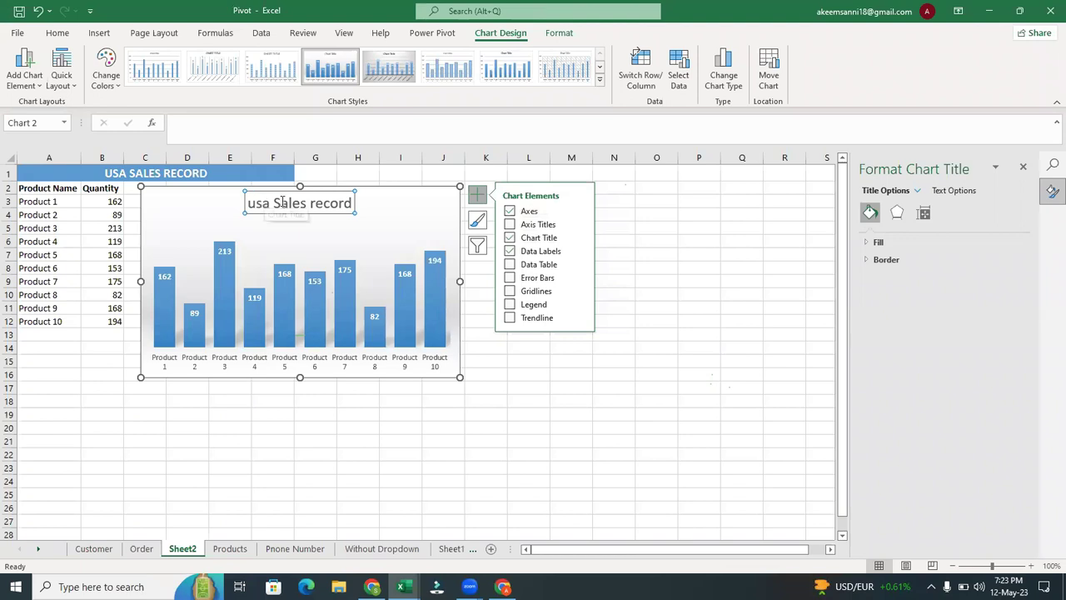
- Toggle Chart Title off and on, then retype the title as USA SALES RECORD in capitals
click(509, 238)
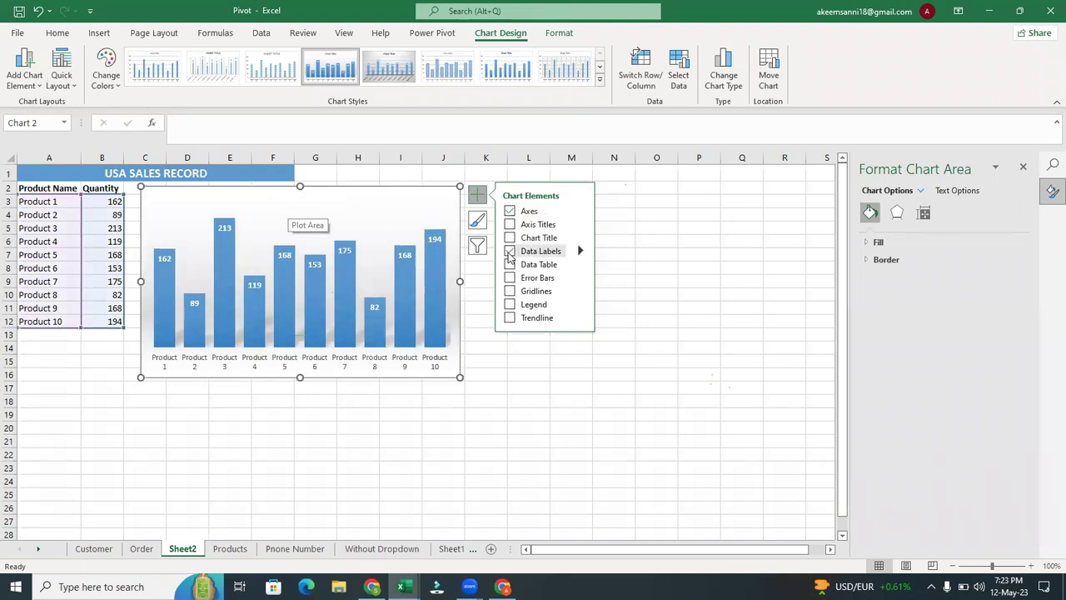
click(510, 238)
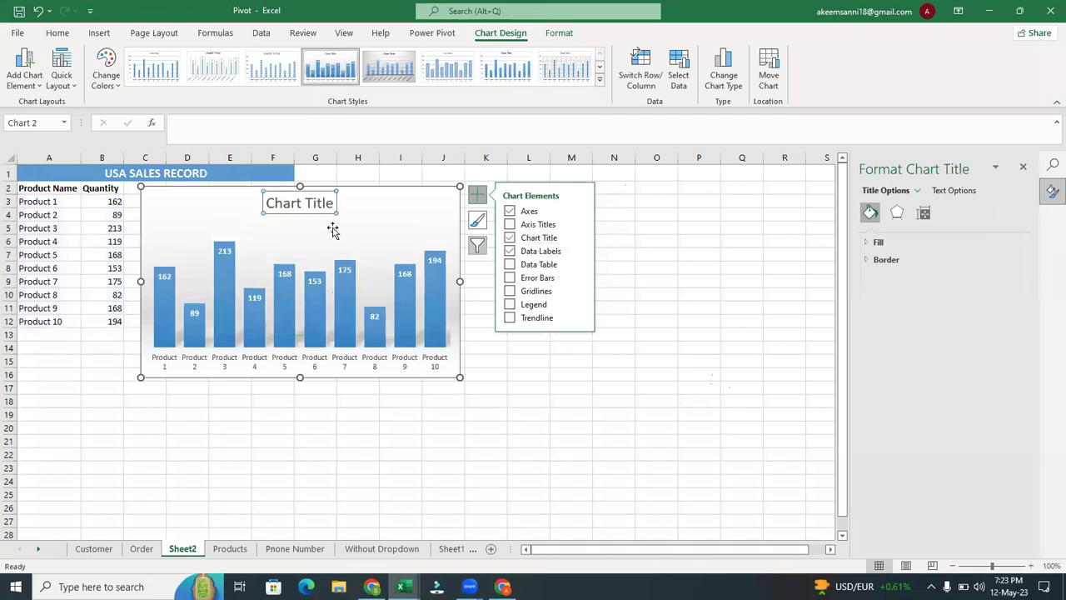
click(315, 204)
double_click(316, 206)
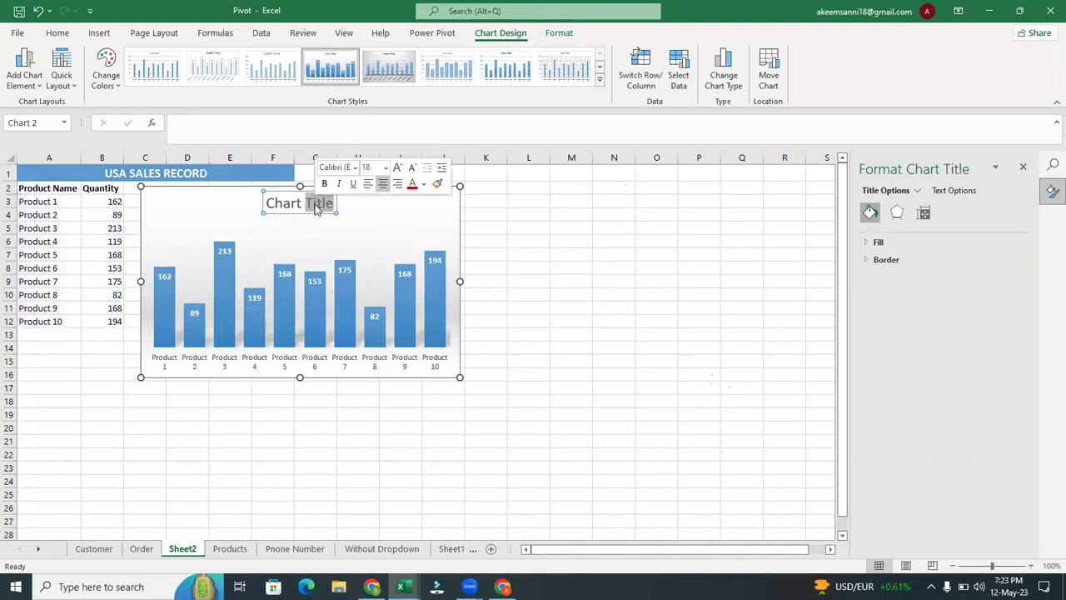
triple_click(317, 208)
text(usa)
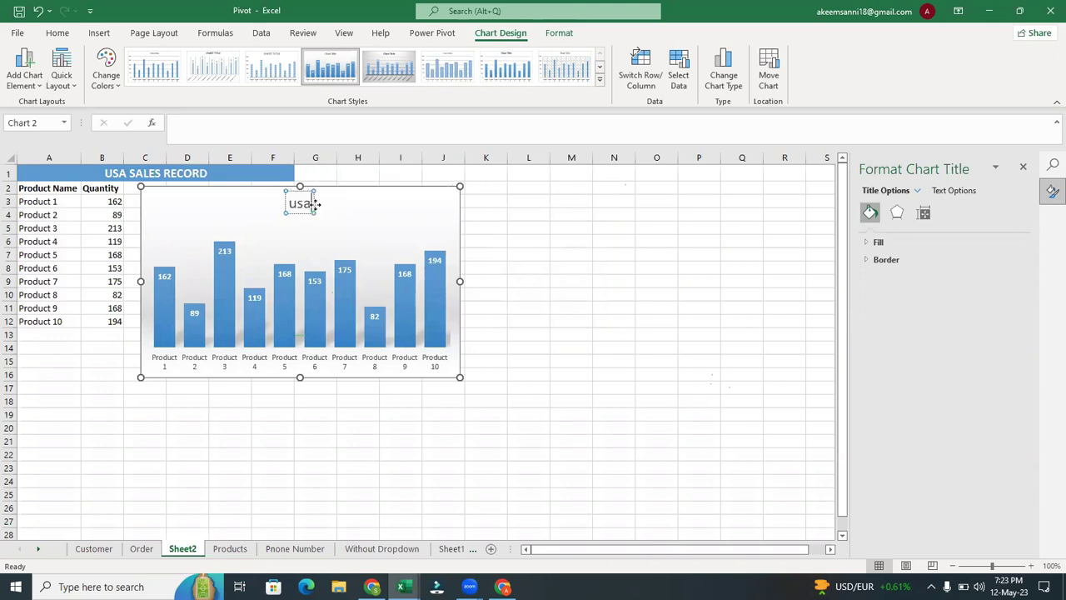
key(BackSpace)
key(BackSpace)
key(BackSpace)
key(Caps_Lock)
text(USA)
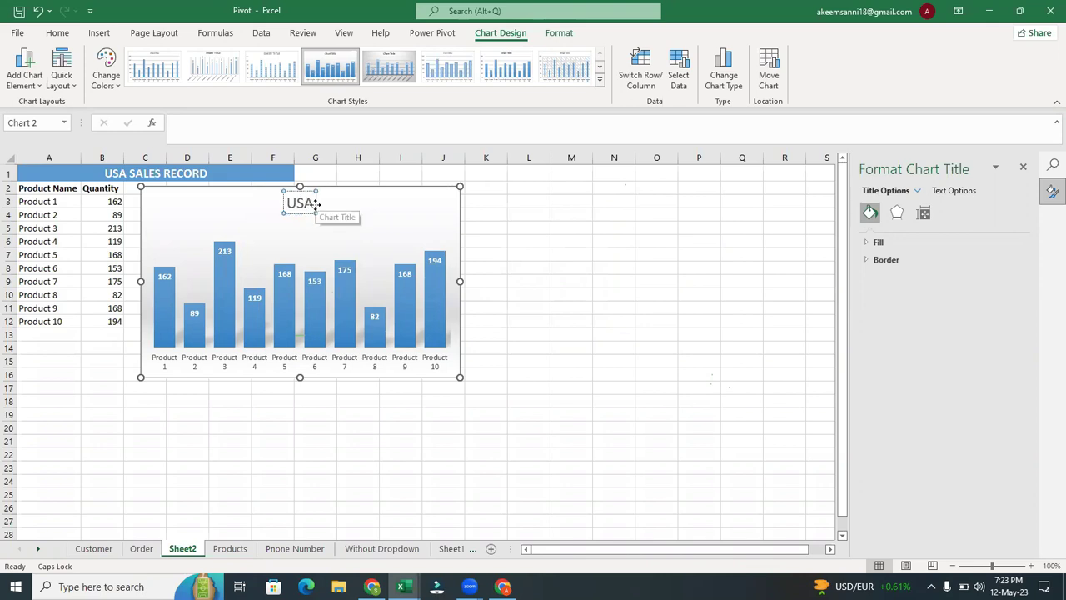
text( SALES RECORD)
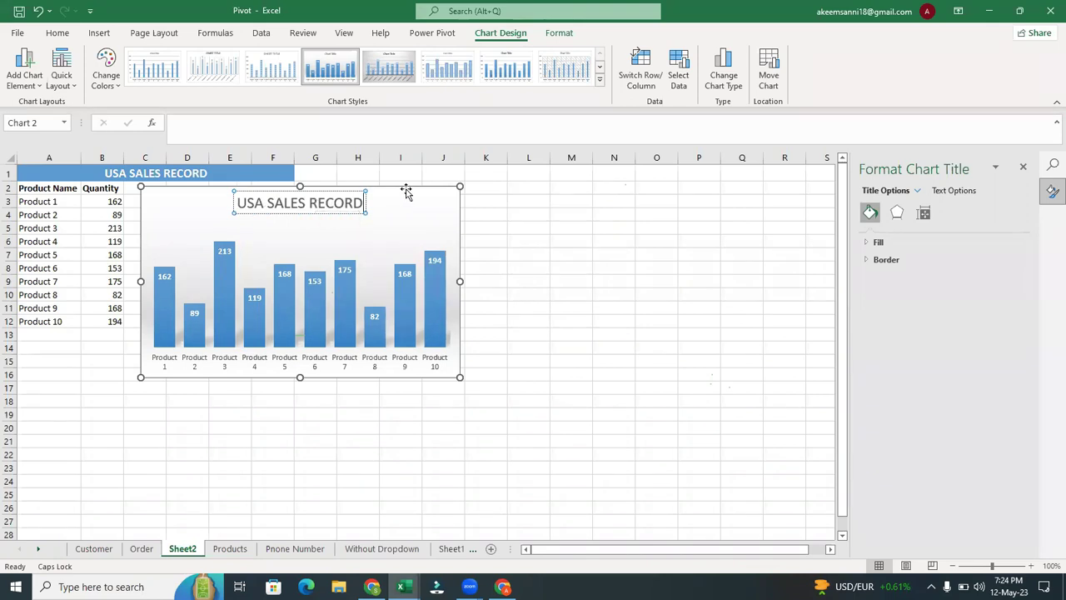
click(379, 260)
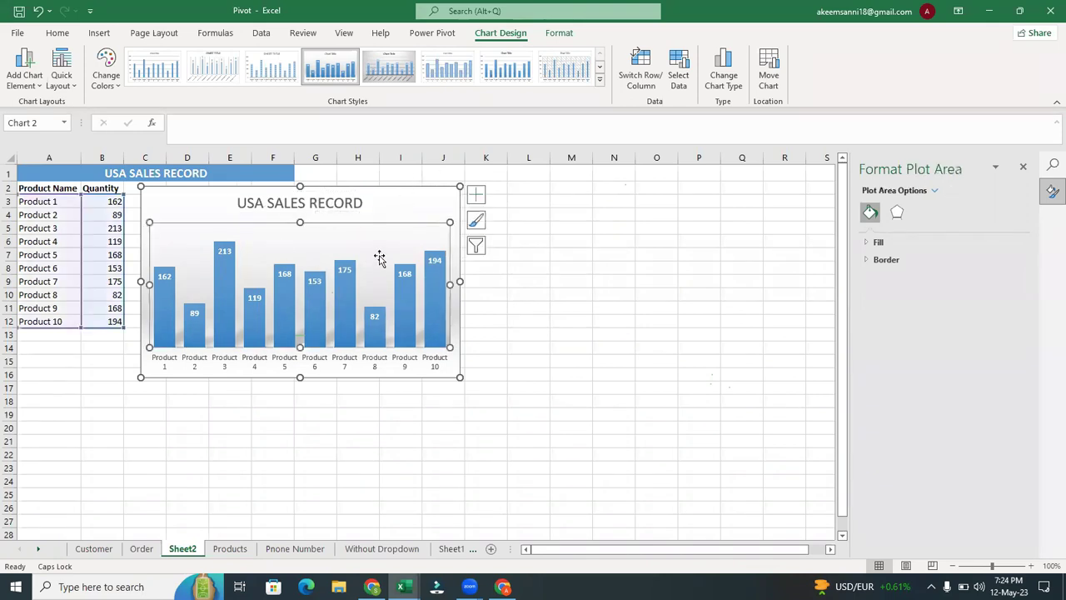
- Toggle Legend and Trendline in Chart Elements, leaving the chart with neither
click(485, 203)
click(436, 211)
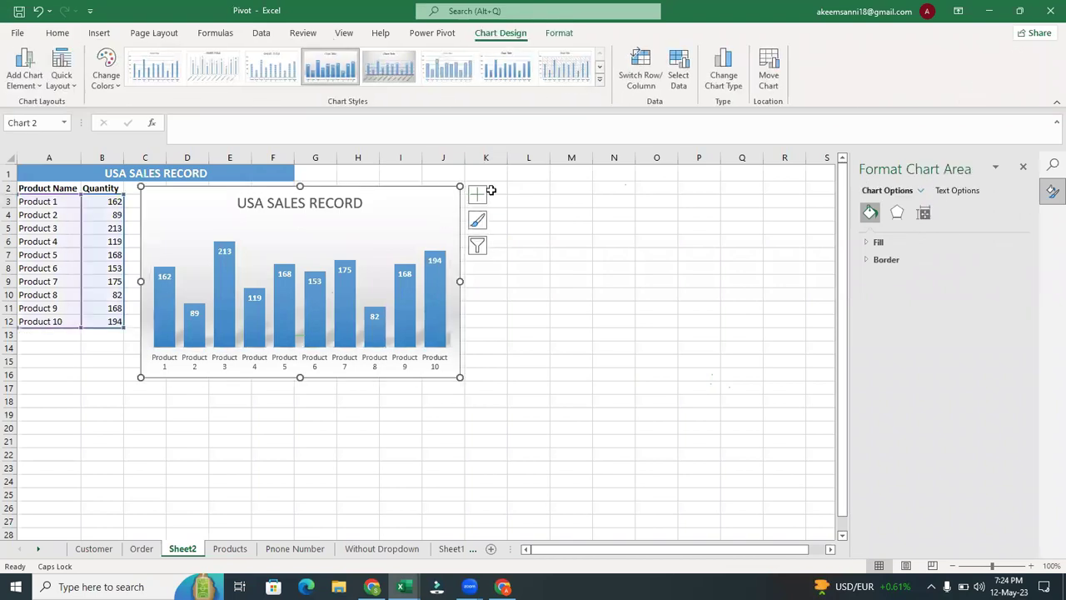
click(480, 195)
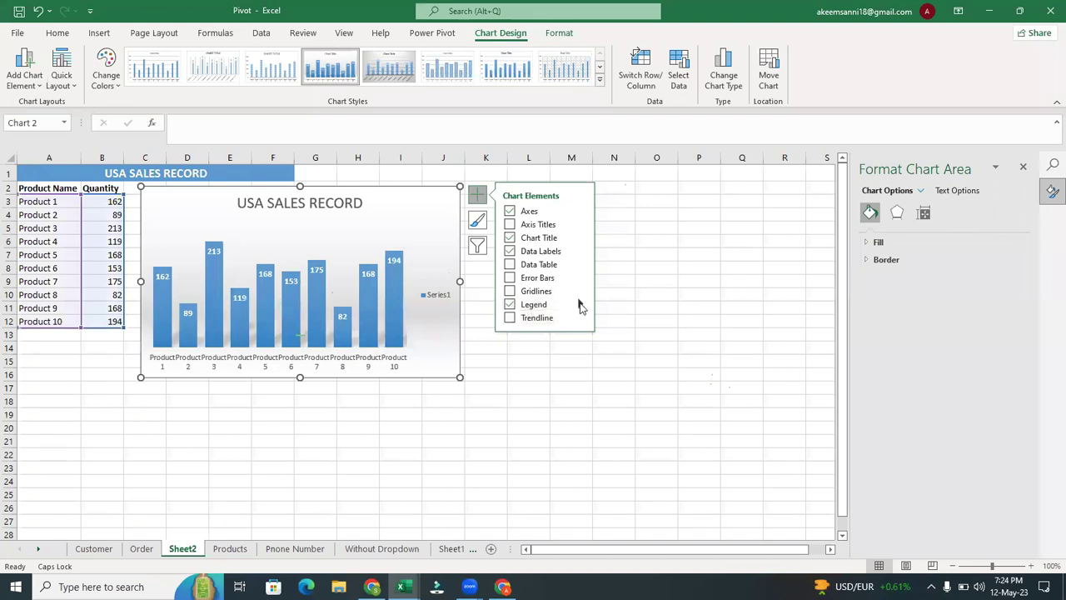
click(580, 305)
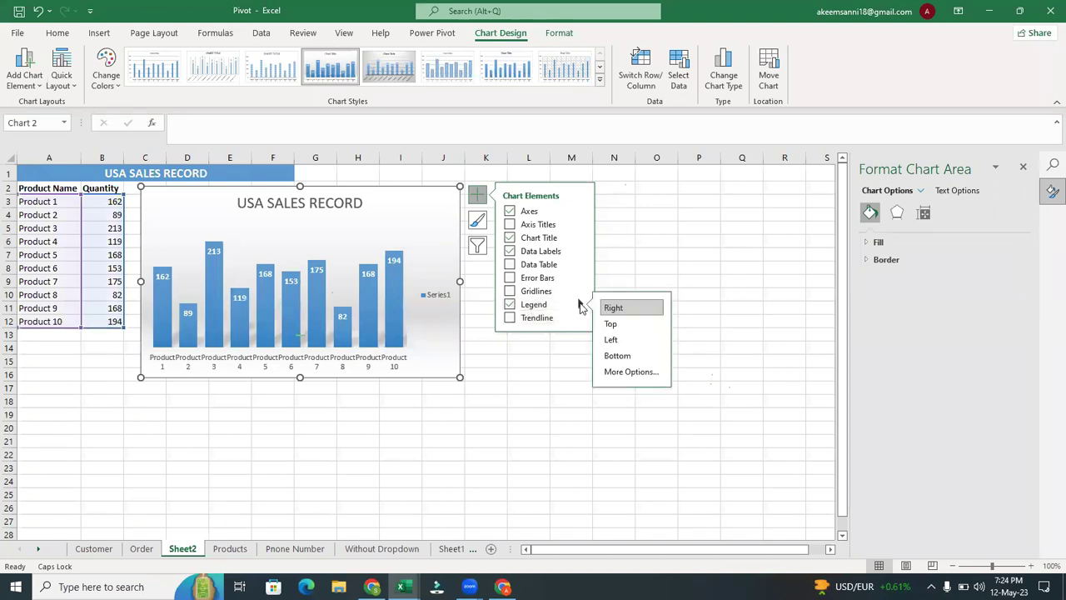
click(511, 306)
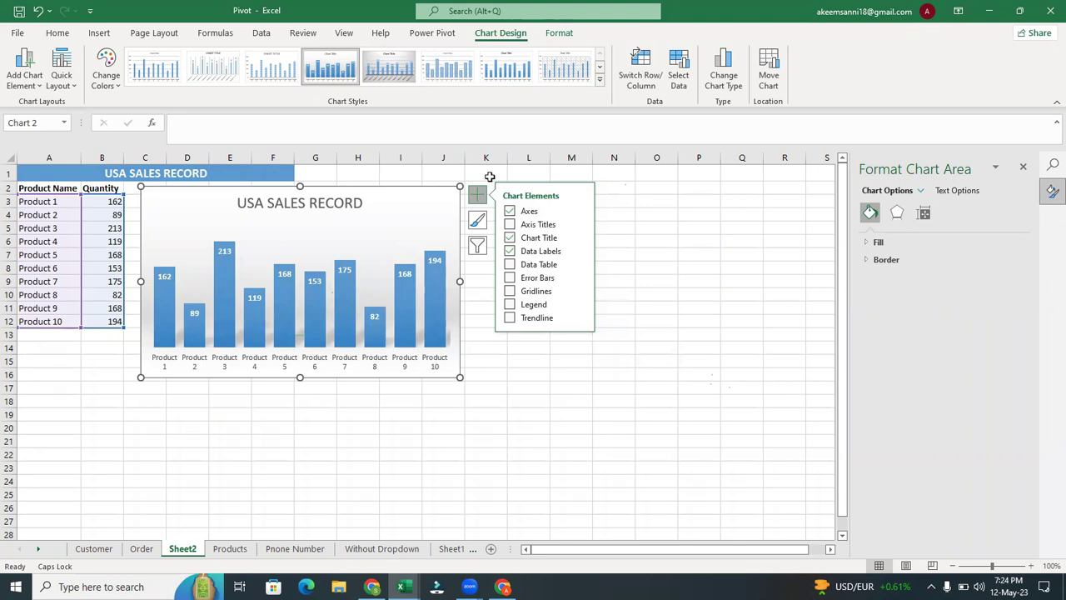
click(509, 306)
click(509, 305)
click(510, 317)
click(510, 317)
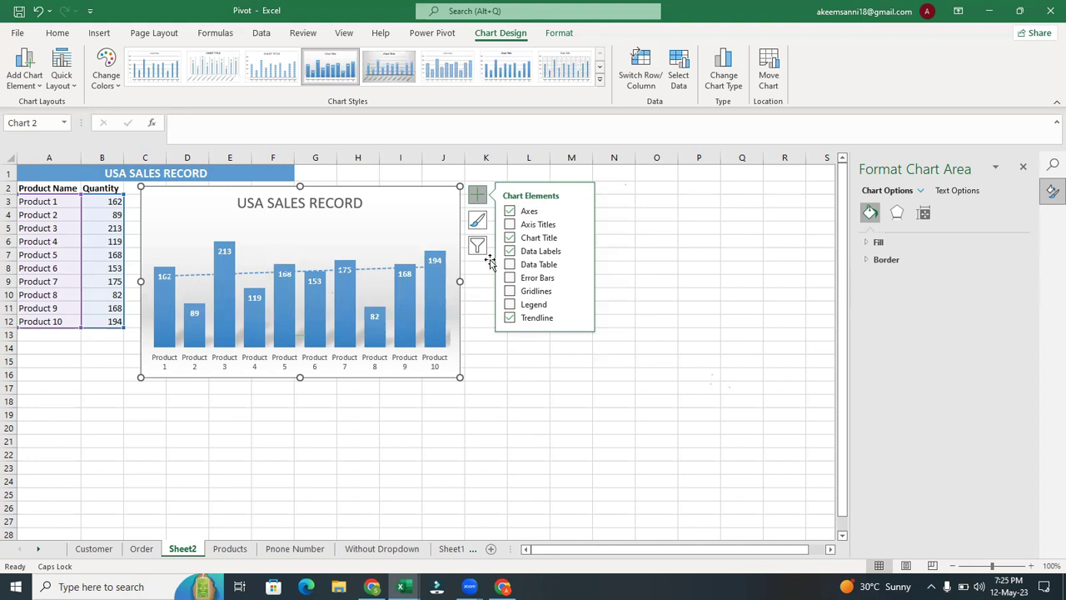
click(511, 317)
click(499, 174)
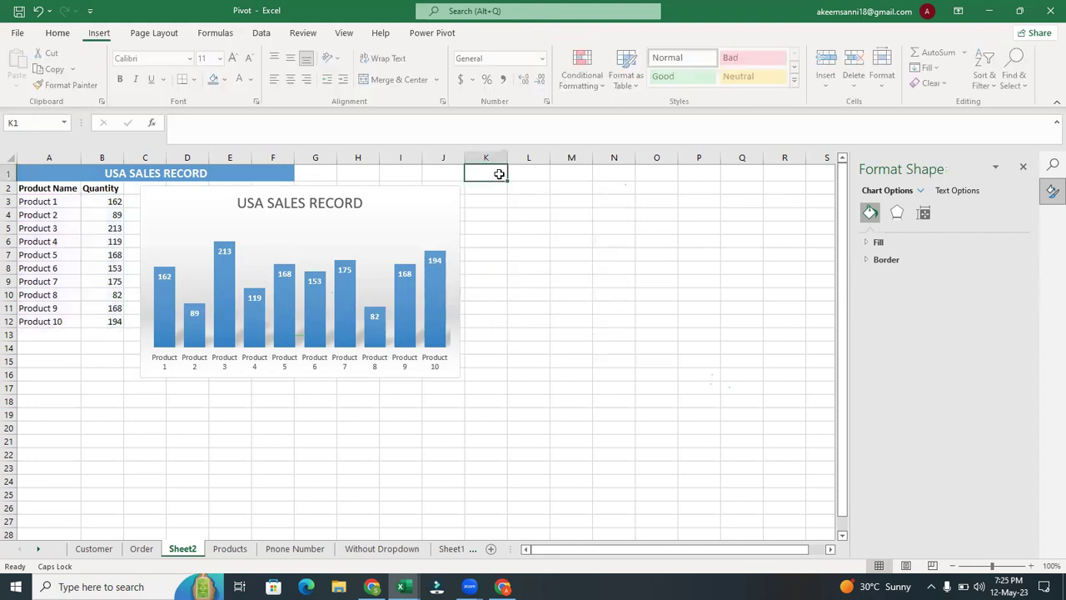
click(422, 213)
click(477, 246)
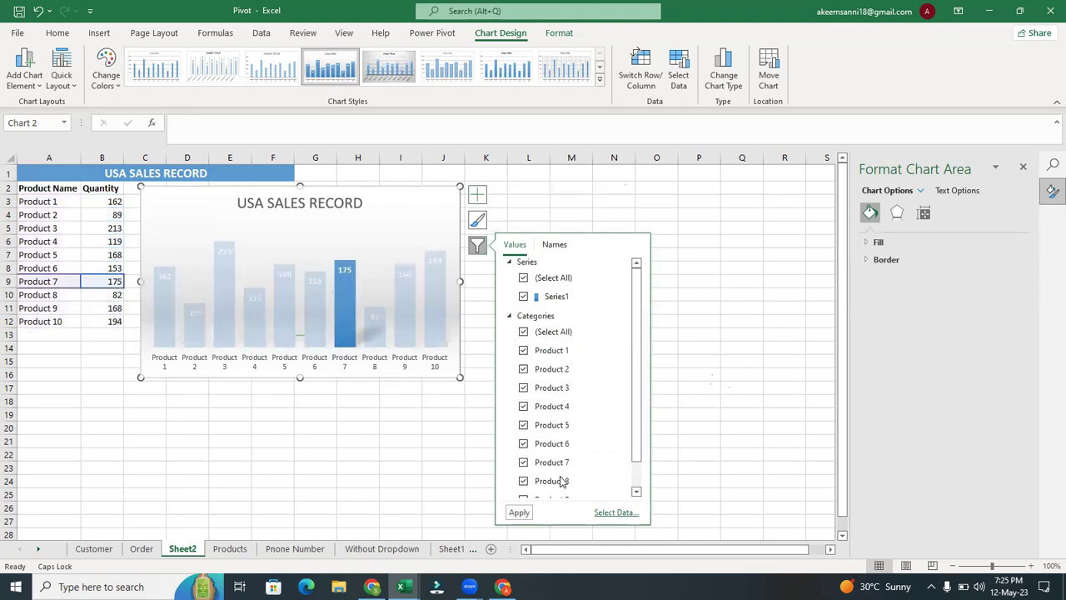
scroll(637, 448, down, 1)
drag(657, 459, 619, 414)
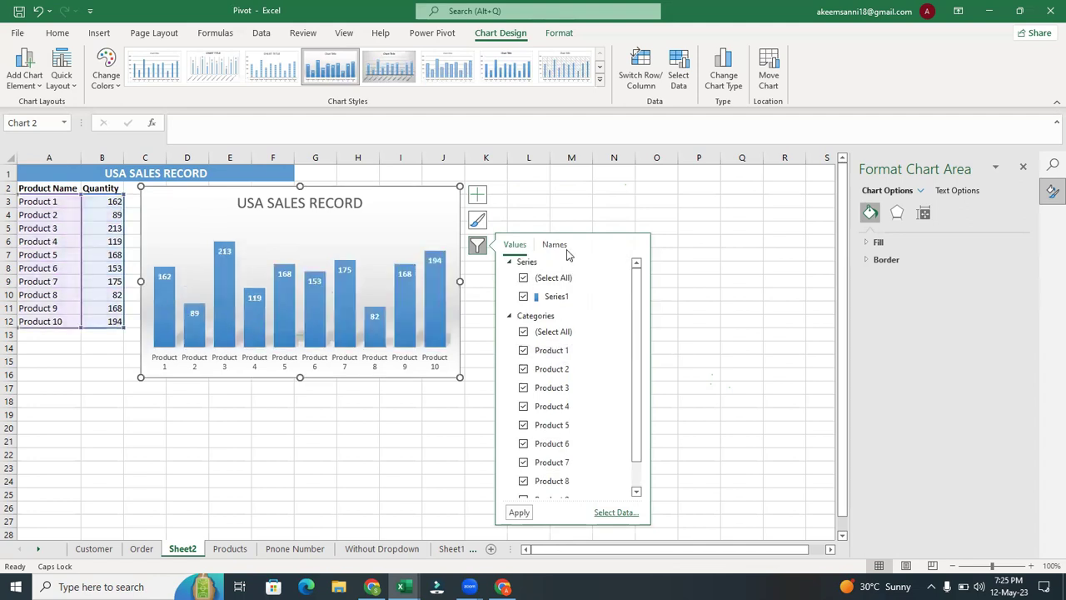
click(563, 218)
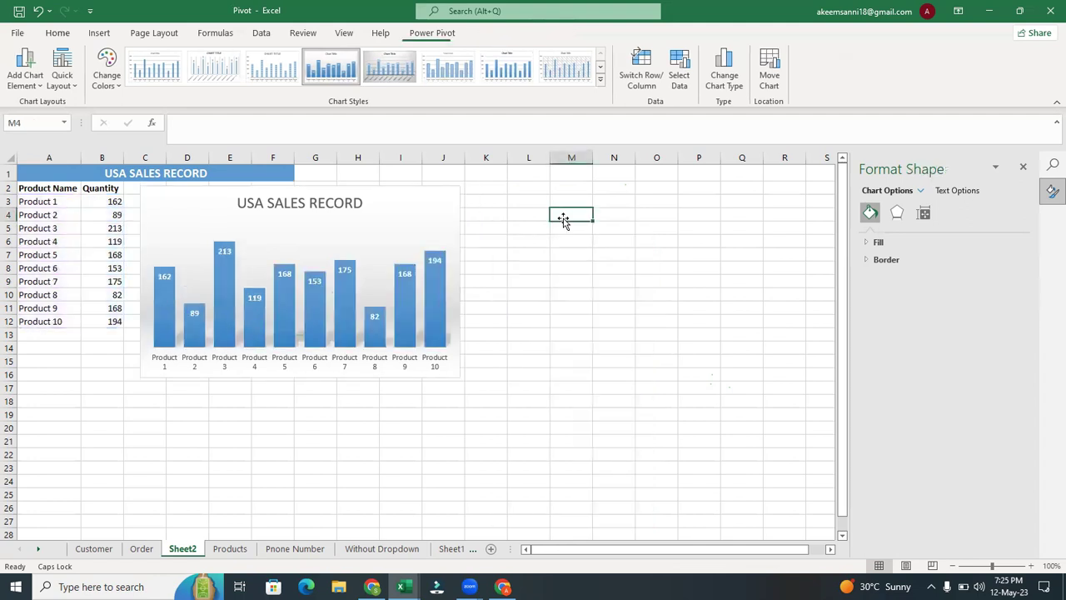
click(428, 223)
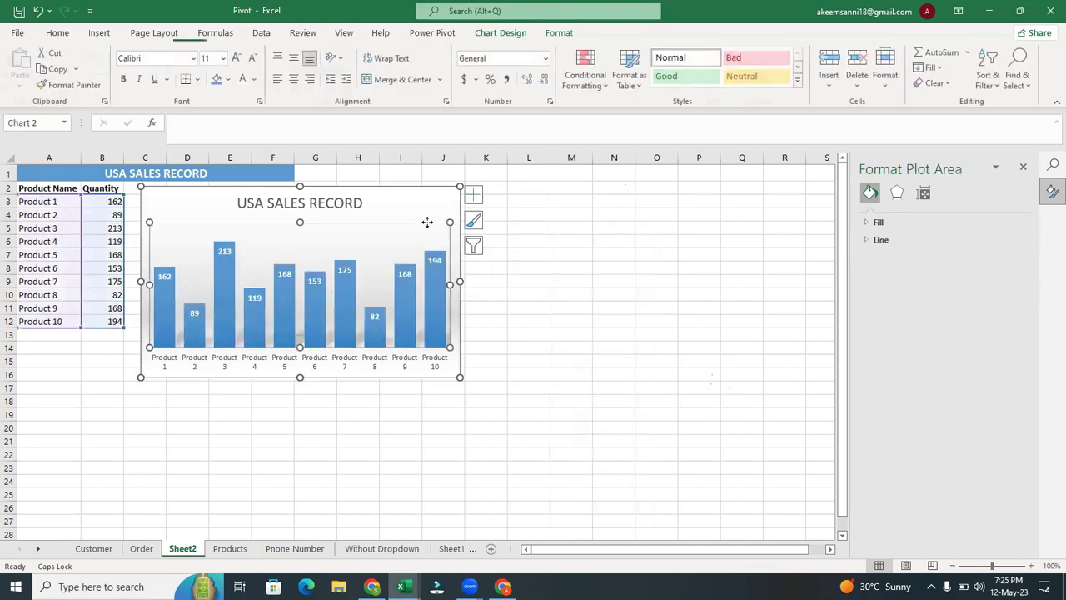
click(559, 33)
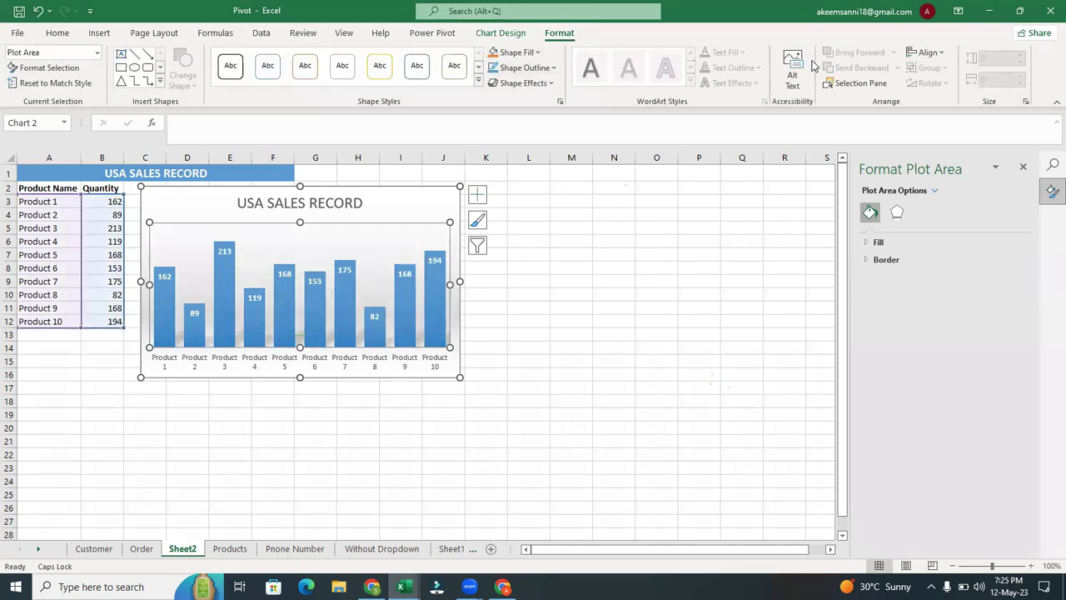
click(538, 52)
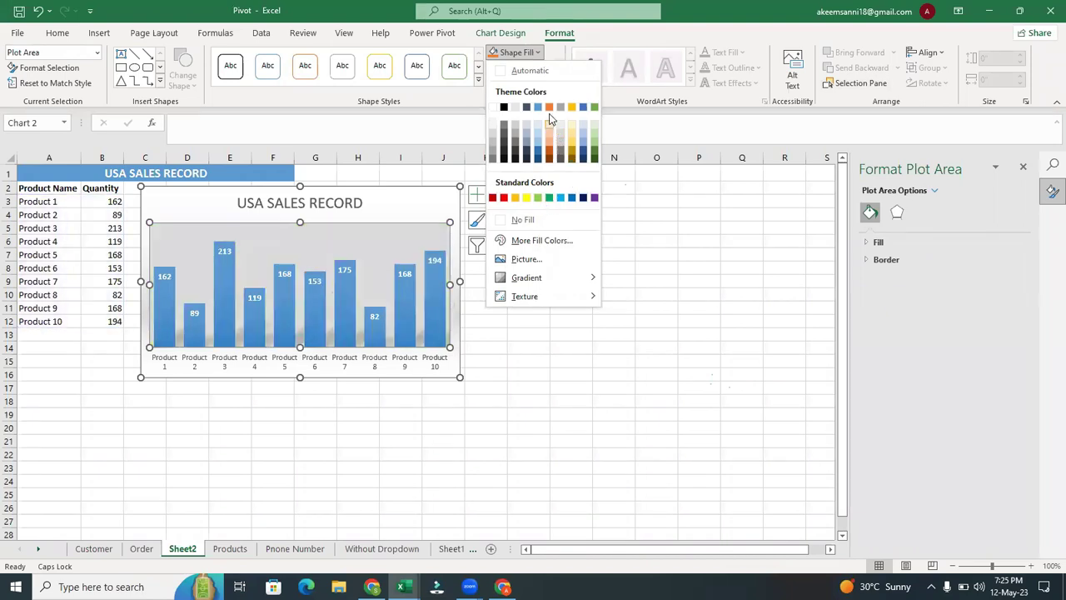
click(513, 393)
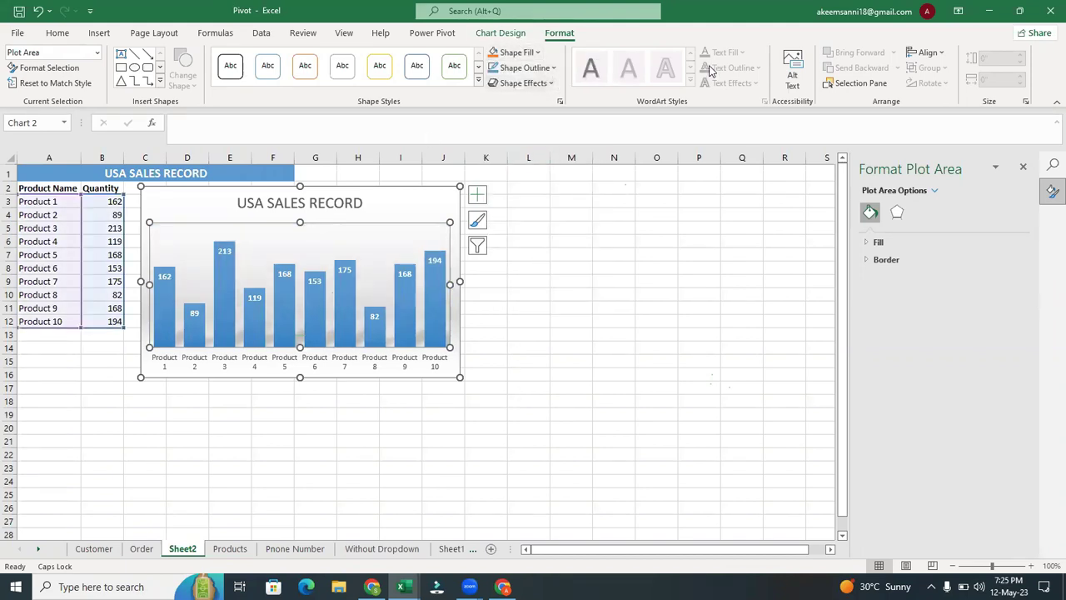
click(503, 31)
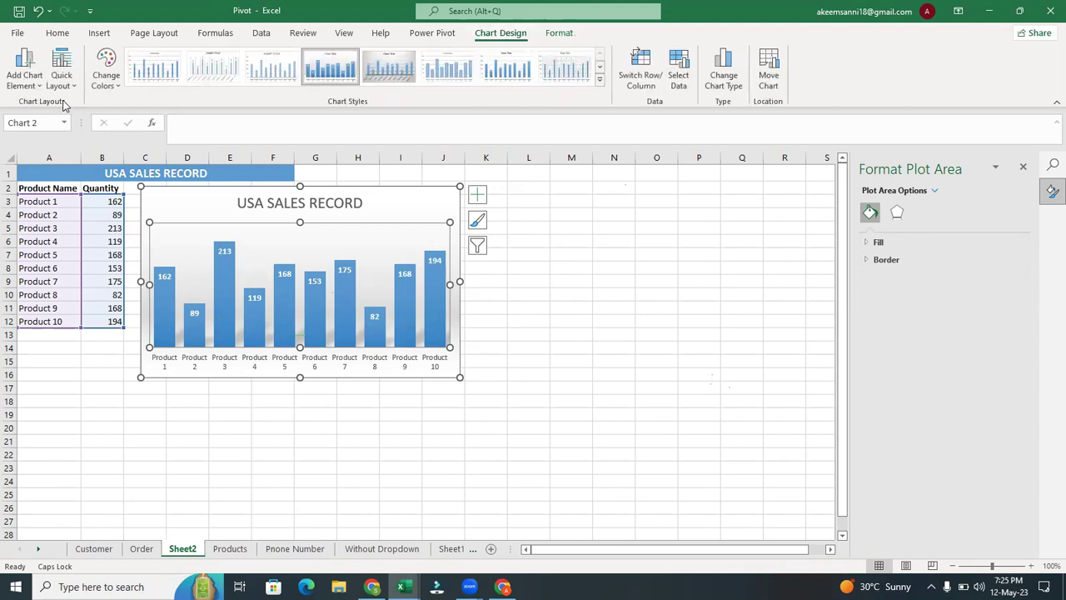
- Preview the chart colour schemes, then open and close Select Data without changing the source
click(108, 77)
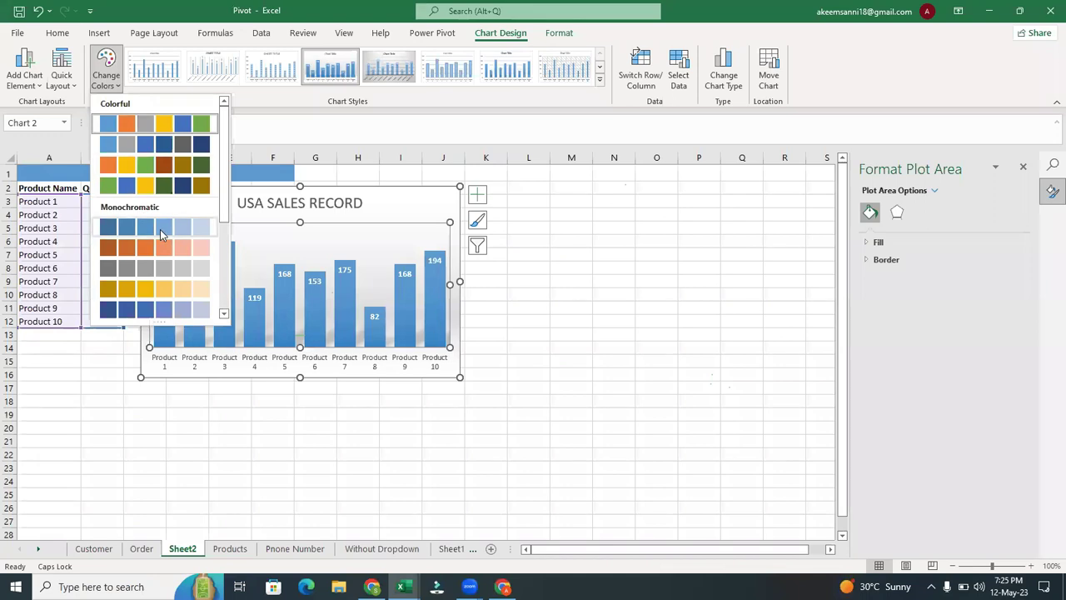
click(682, 91)
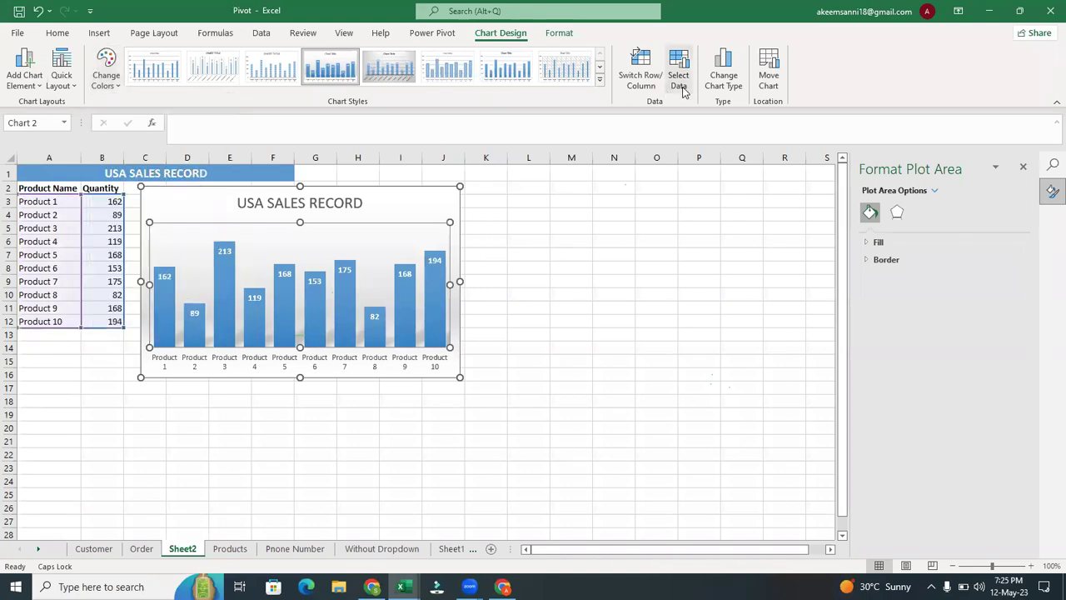
click(683, 91)
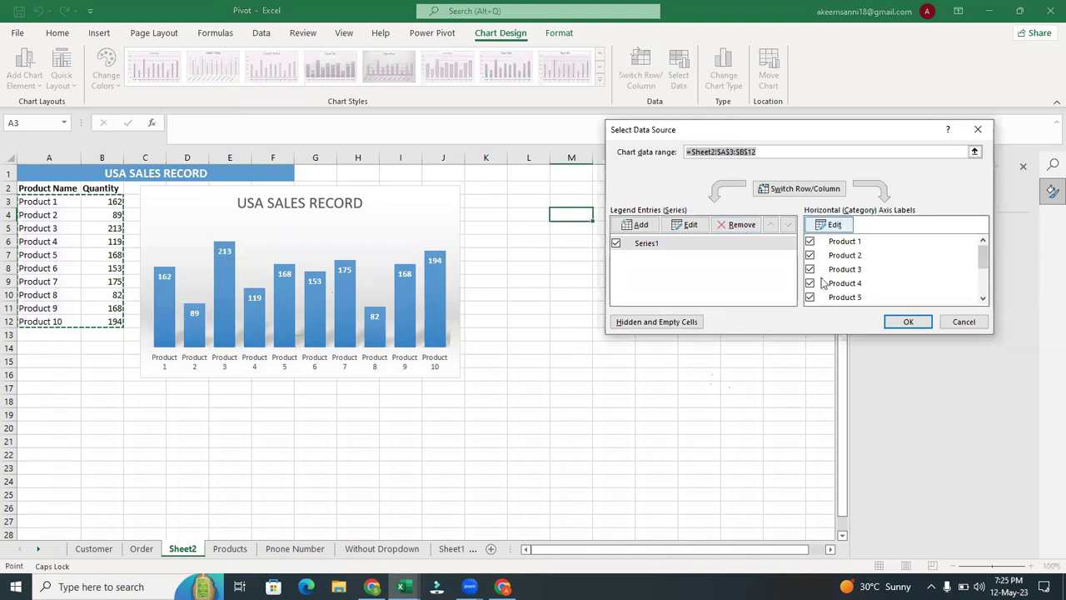
click(973, 151)
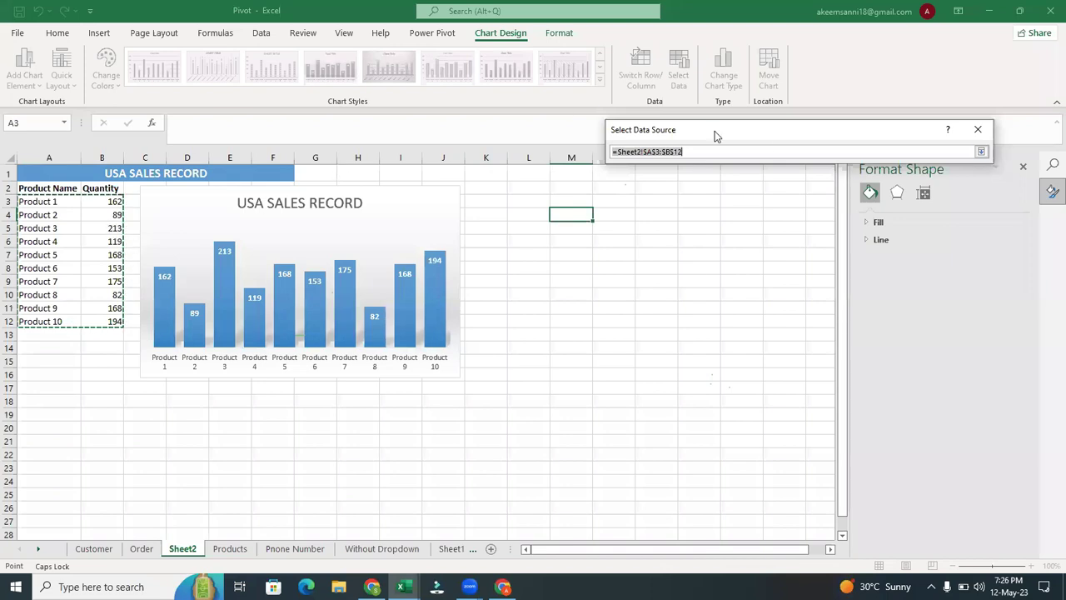
click(981, 154)
click(973, 130)
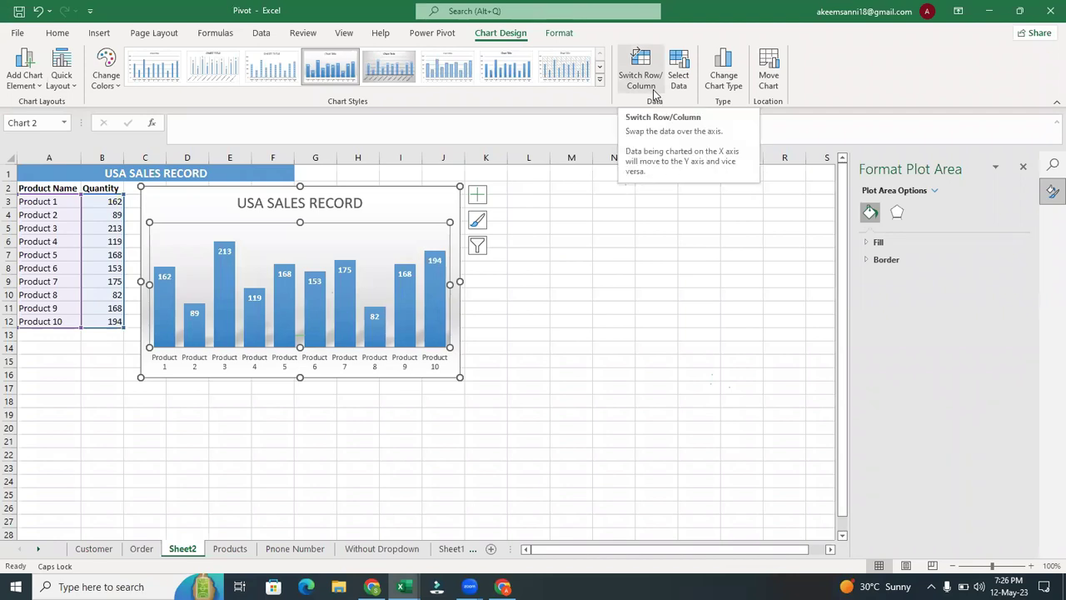
- Drag the USA SALES RECORD chart slightly right and switch row/column twice, leaving the plot unchanged
drag(301, 371, 345, 376)
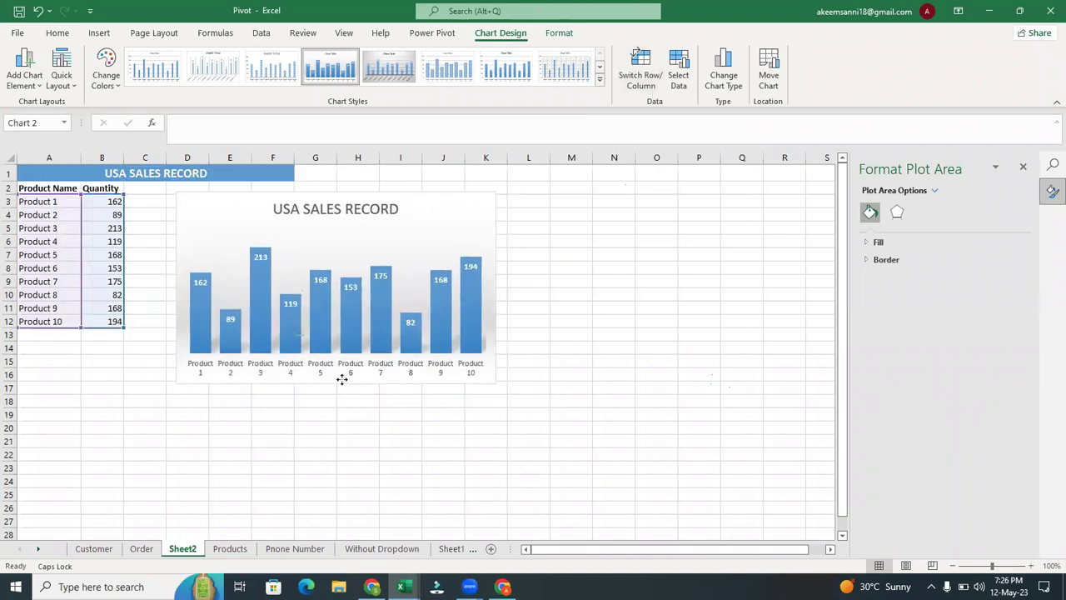
click(641, 87)
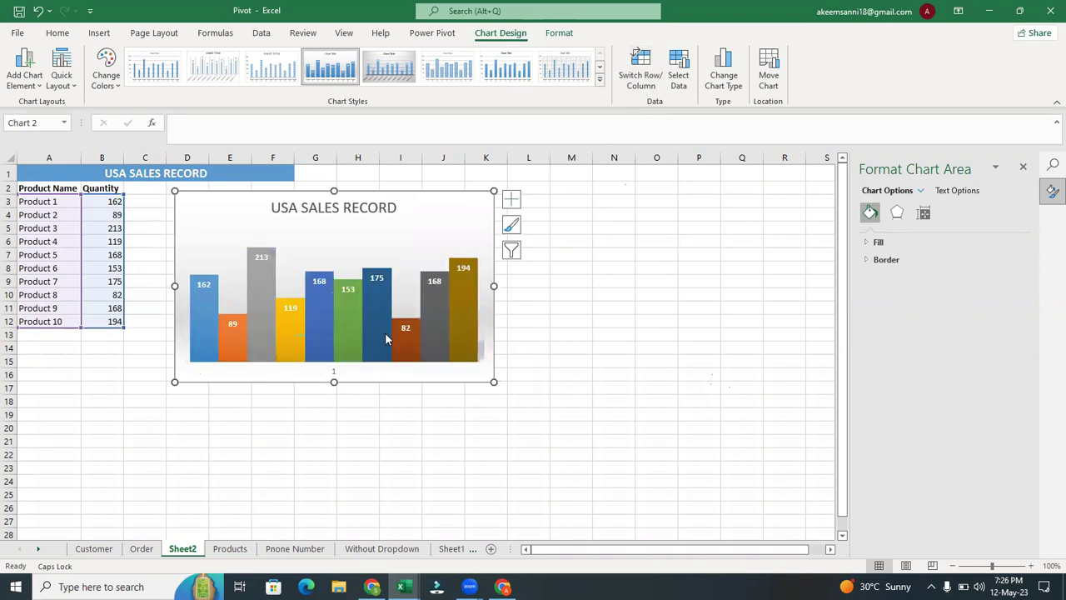
click(640, 75)
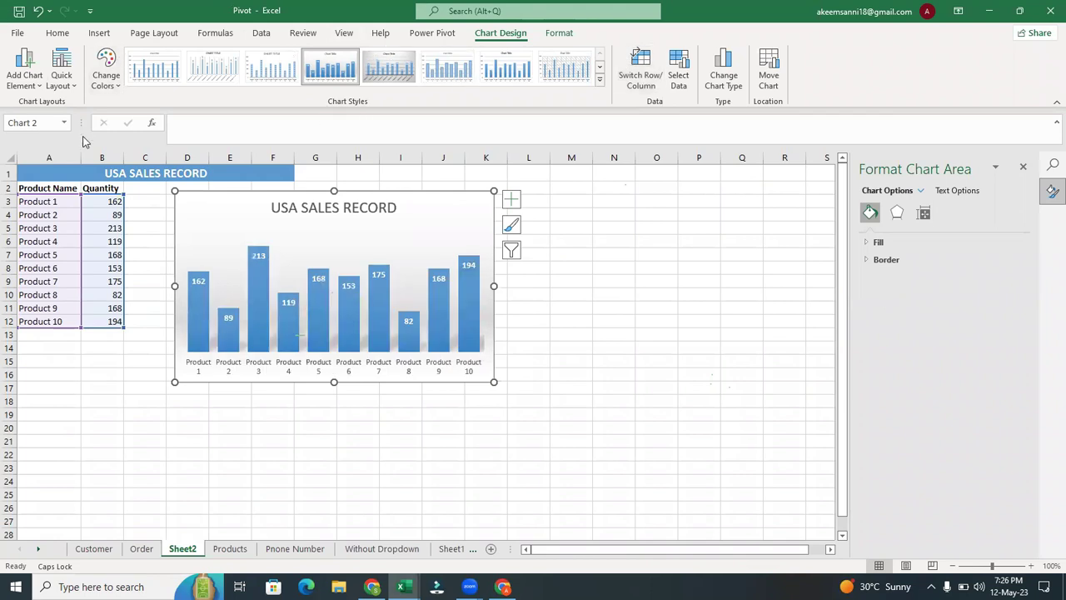
- Delete the USA SALES RECORD chart and clear the Quantity values in B3:B12
key(Delete)
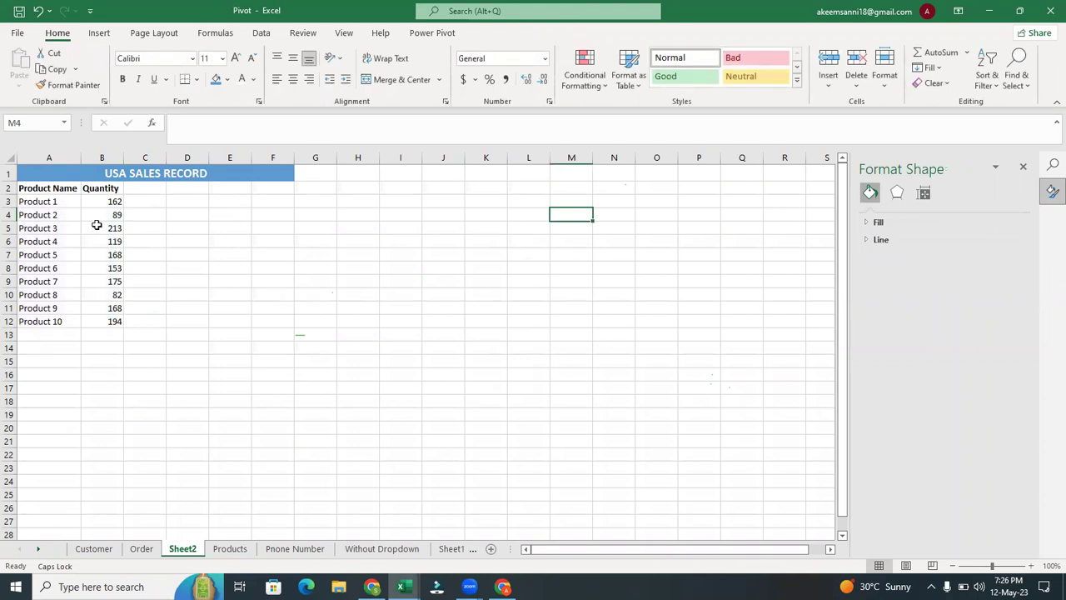
drag(106, 201, 113, 320)
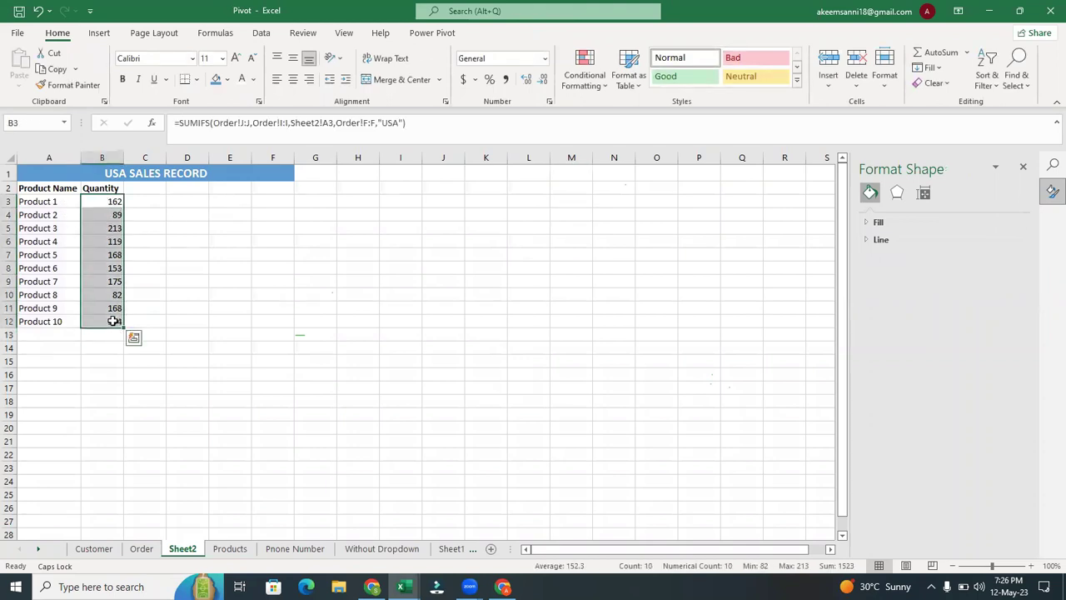
right_click(101, 269)
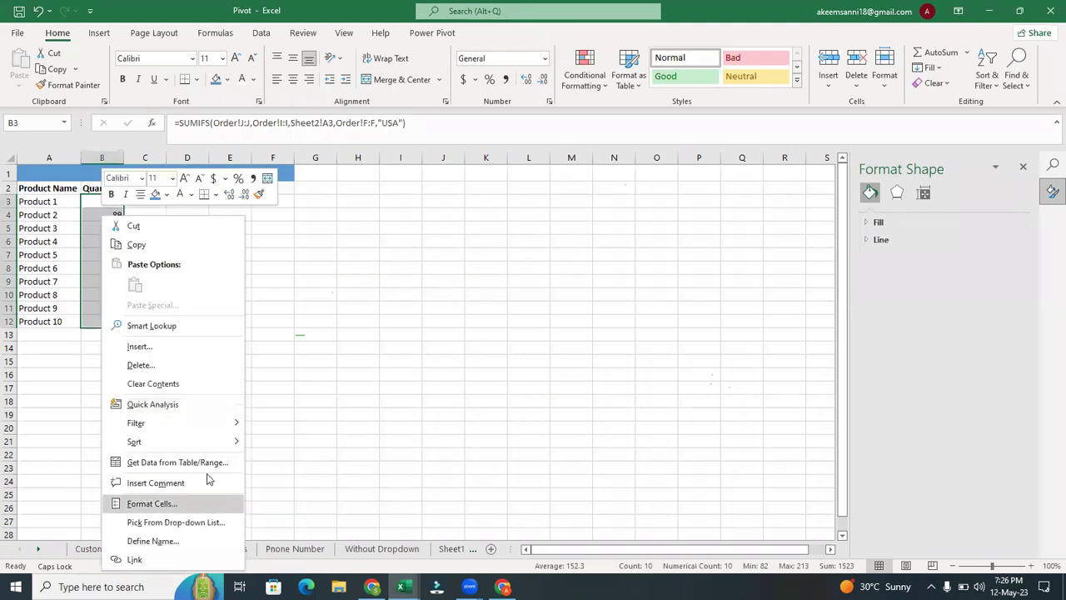
click(189, 385)
click(366, 336)
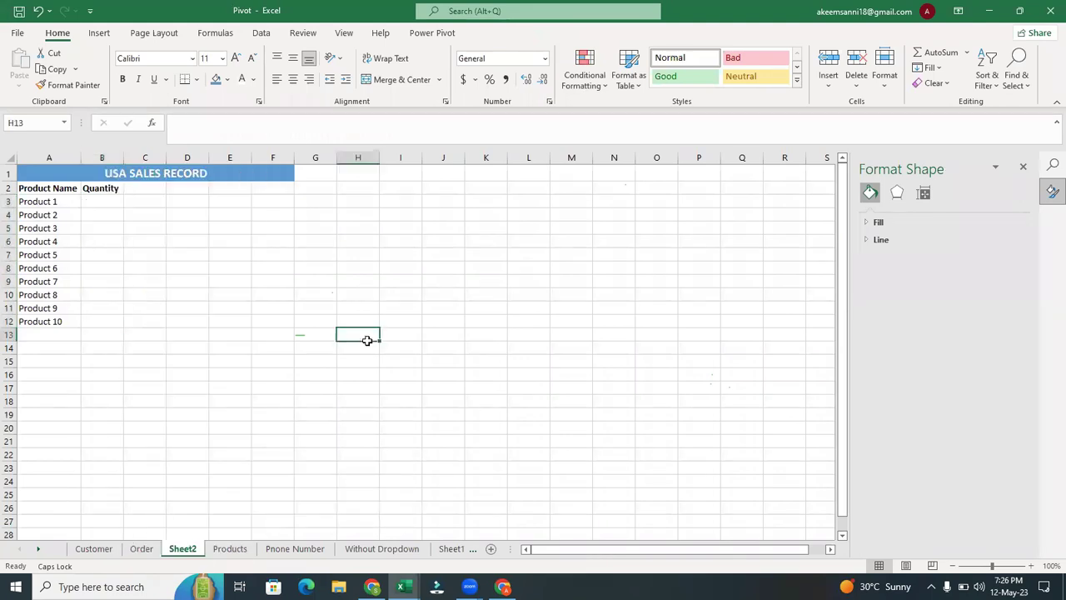
- On the Customer sheet, select the Country column from G2 downward and dismiss quick analysis
click(141, 549)
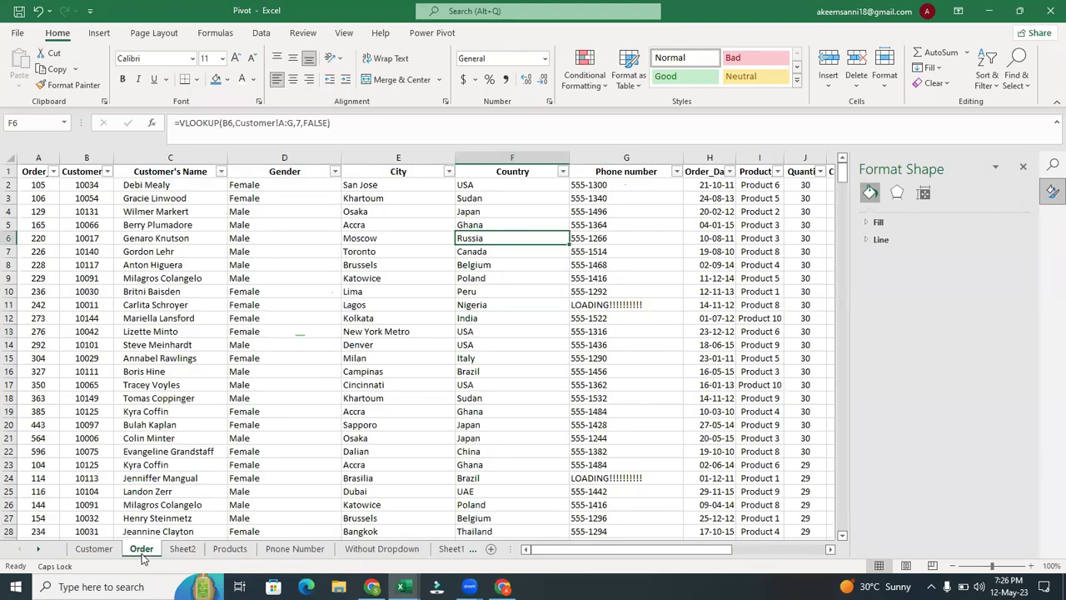
click(94, 549)
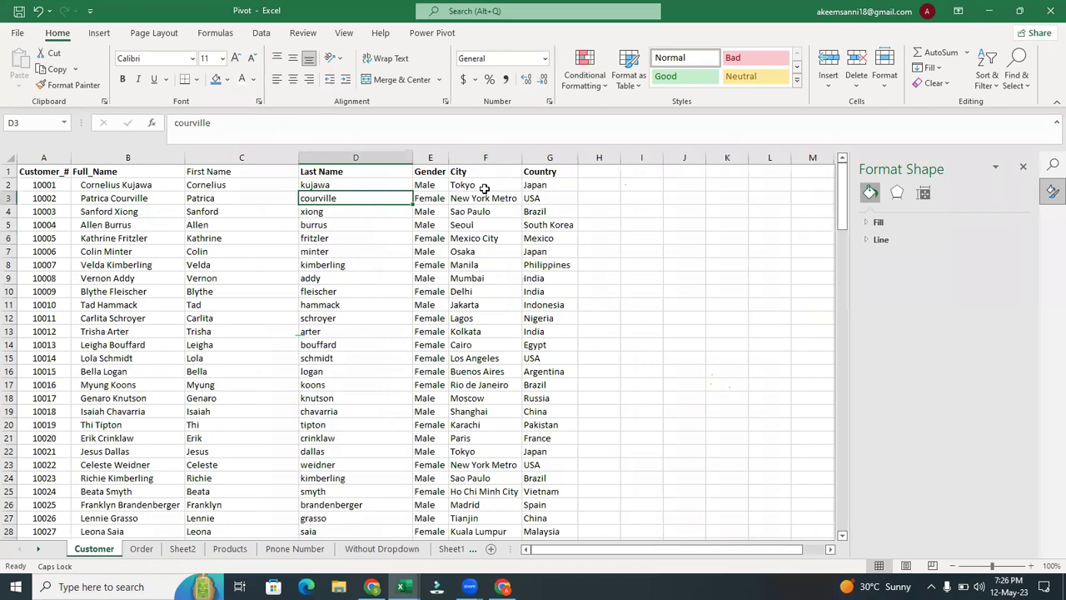
click(542, 189)
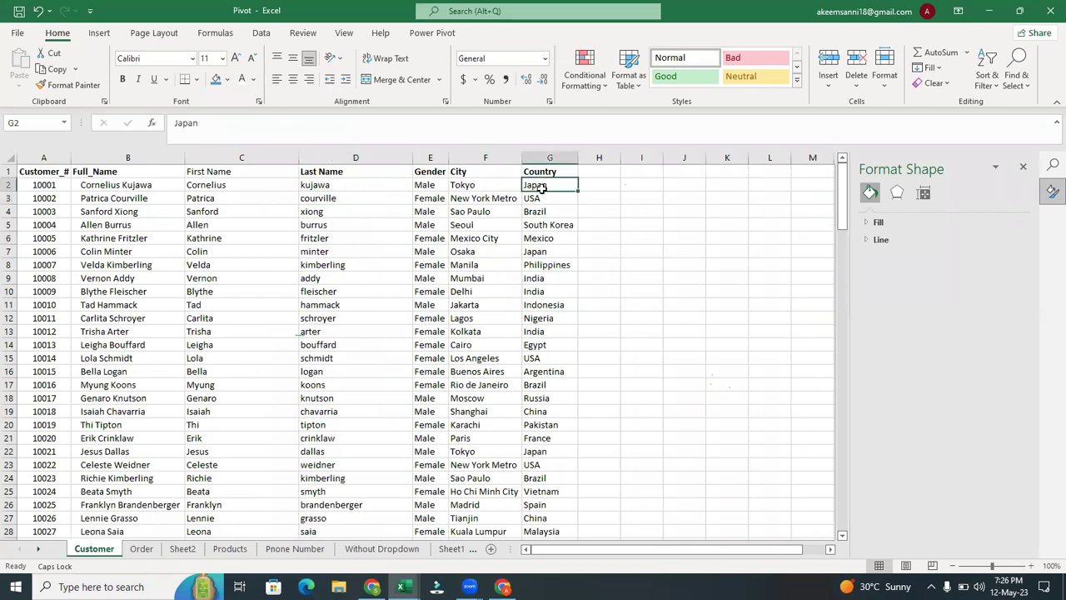
key(ctrl+shift+Down)
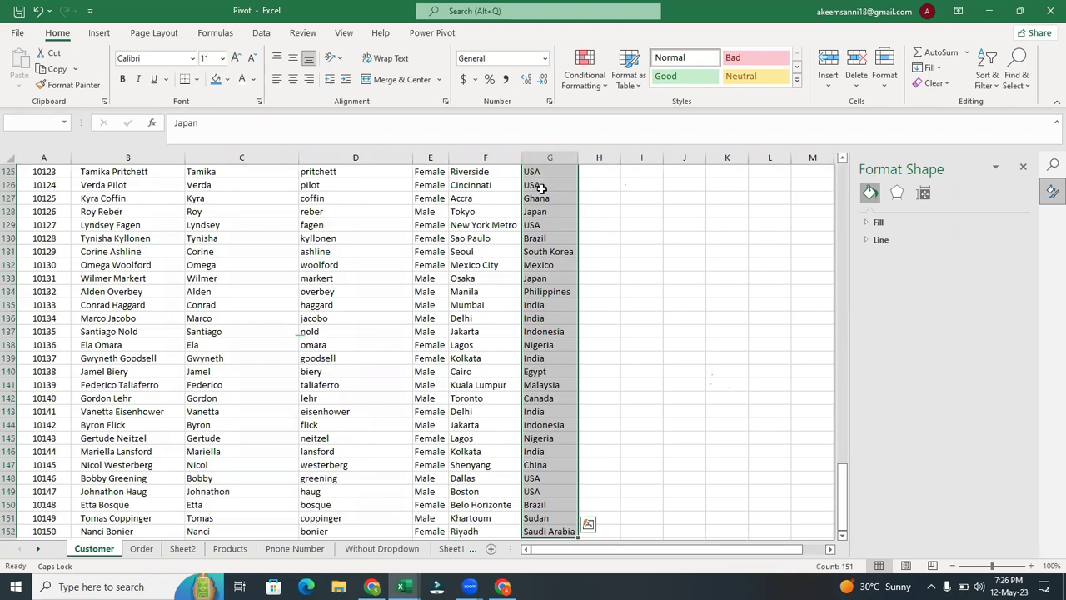
key(ctrl+q)
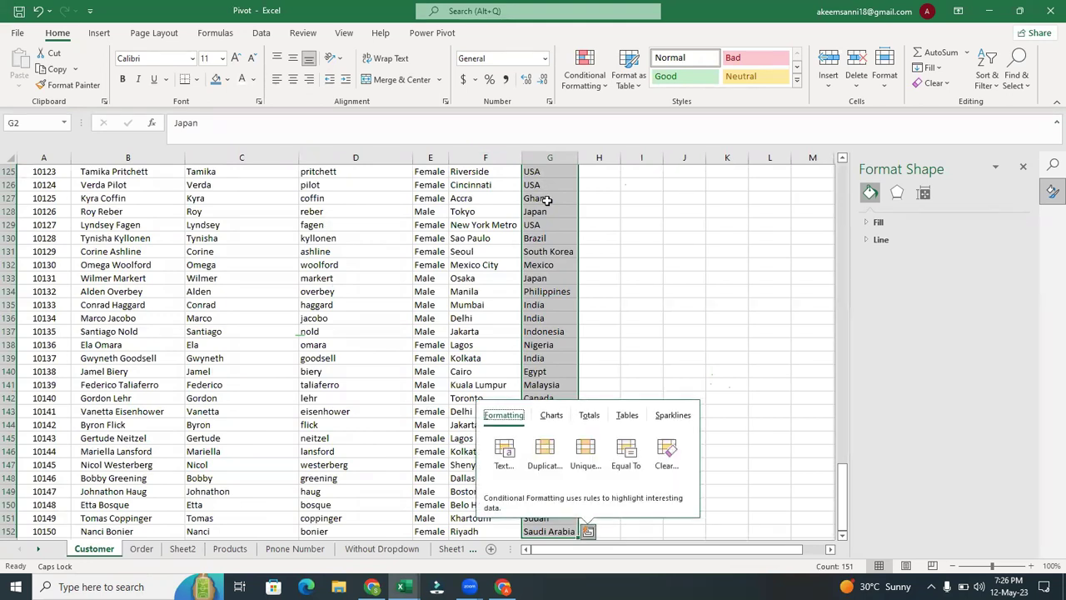
click(593, 246)
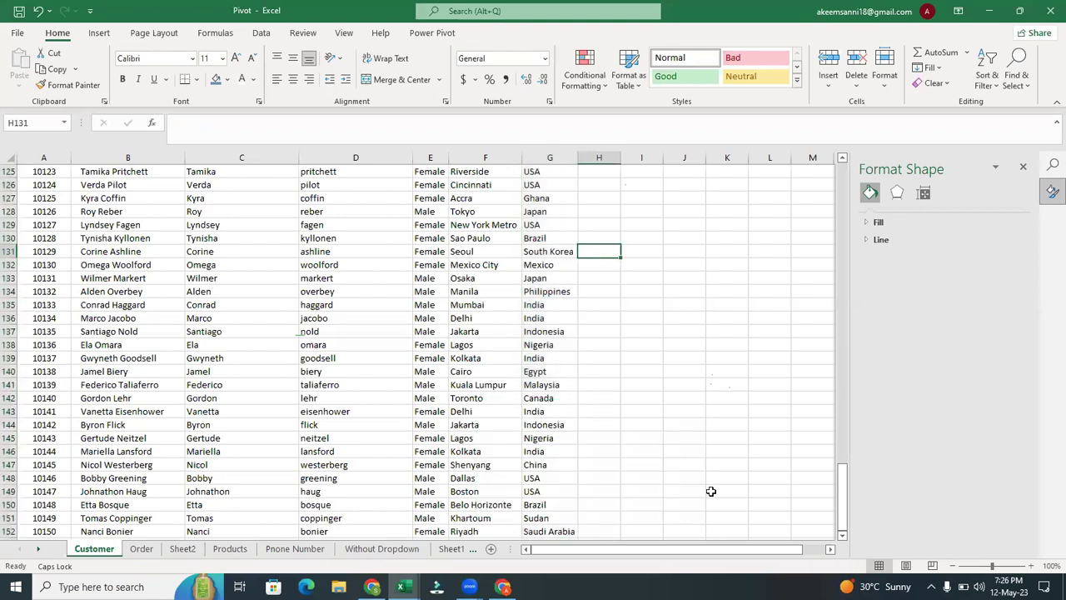
drag(841, 529, 860, 283)
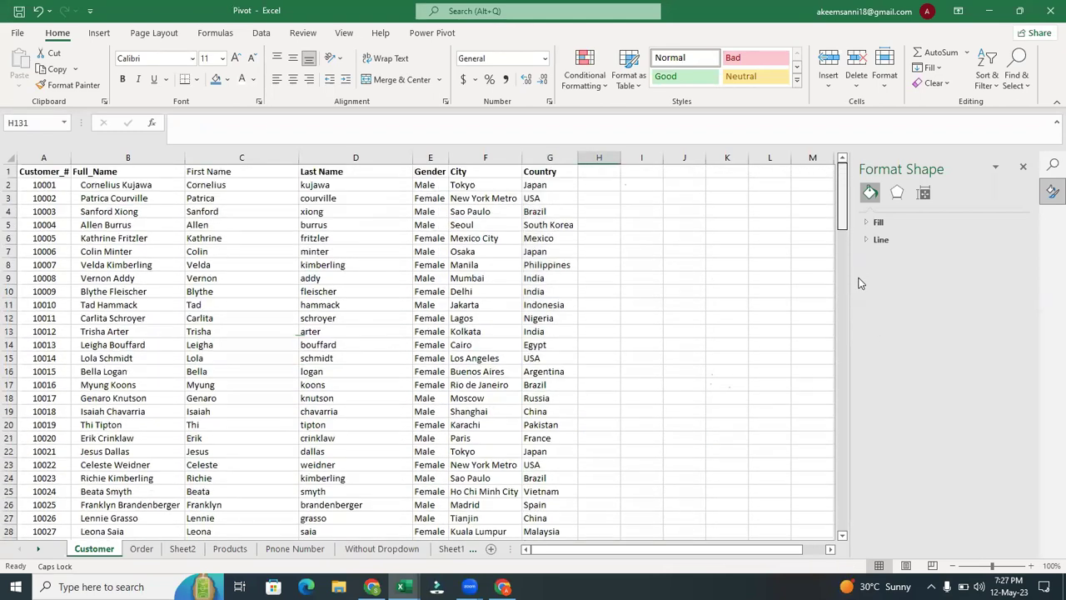
click(1052, 164)
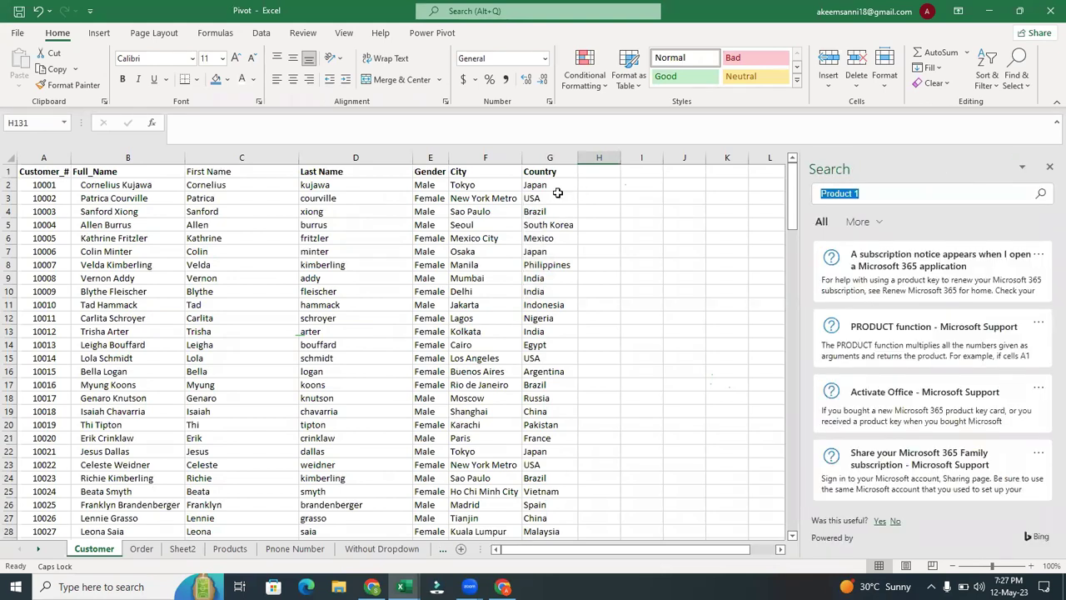
- Copy the country values G2:G152 and close the search side pane
click(552, 184)
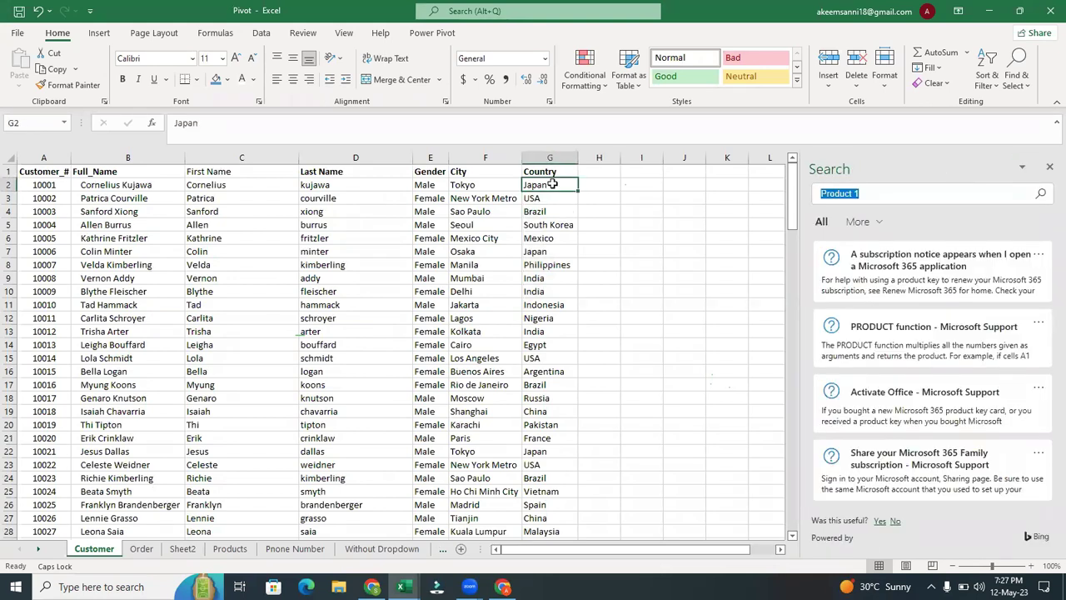
key(ctrl+shift+Down)
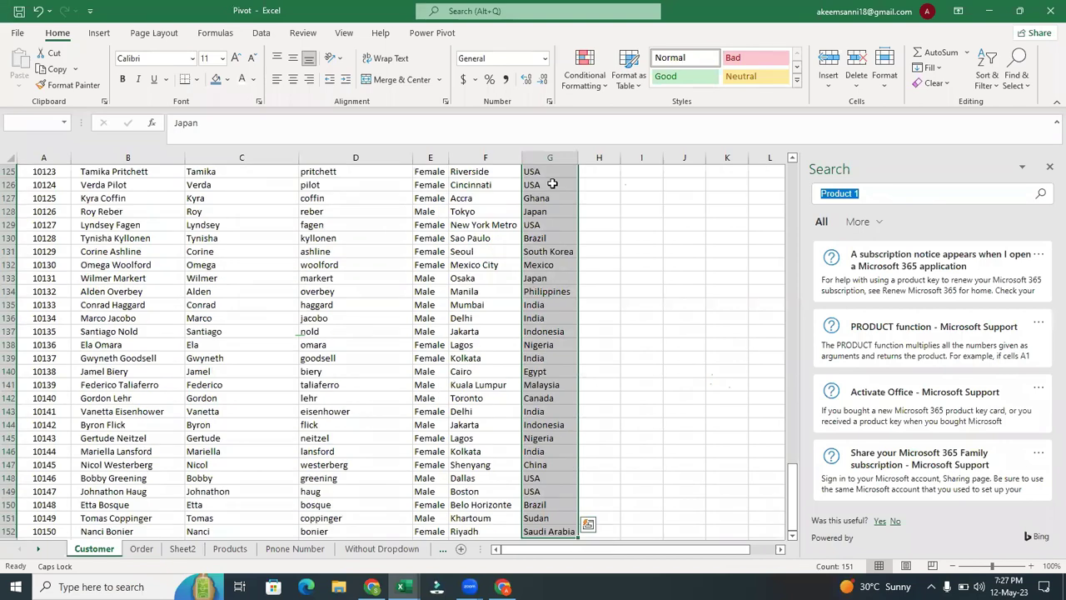
key(ctrl+c)
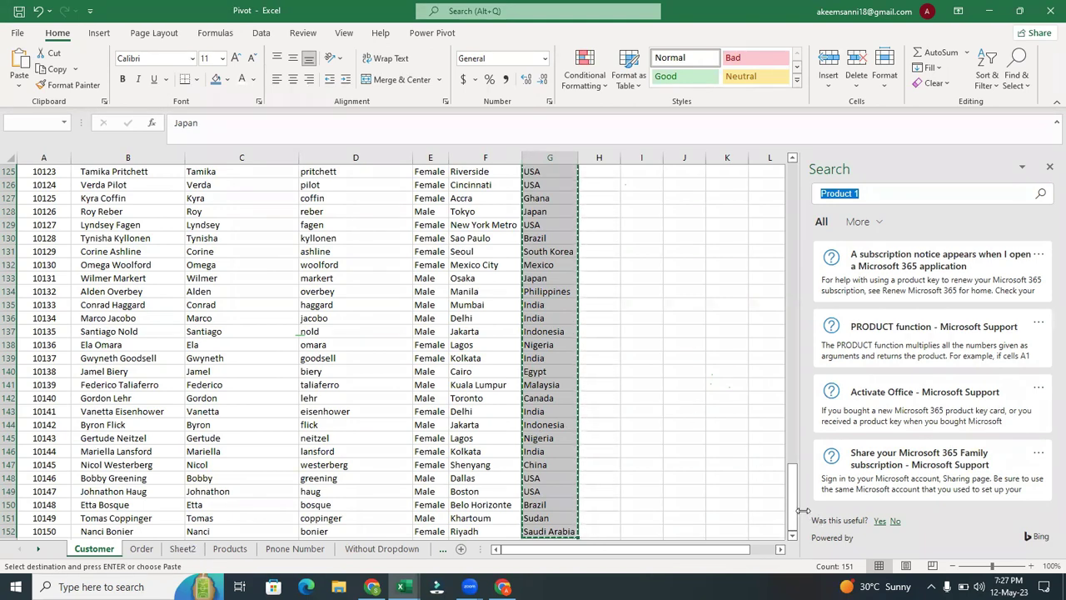
scroll(791, 509, up, 20)
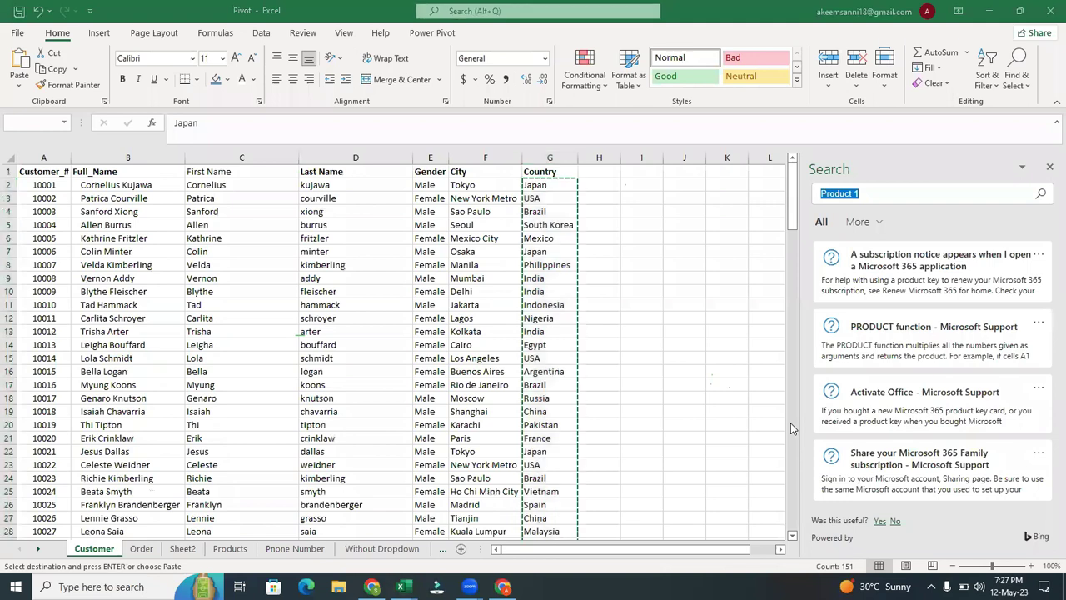
click(1046, 177)
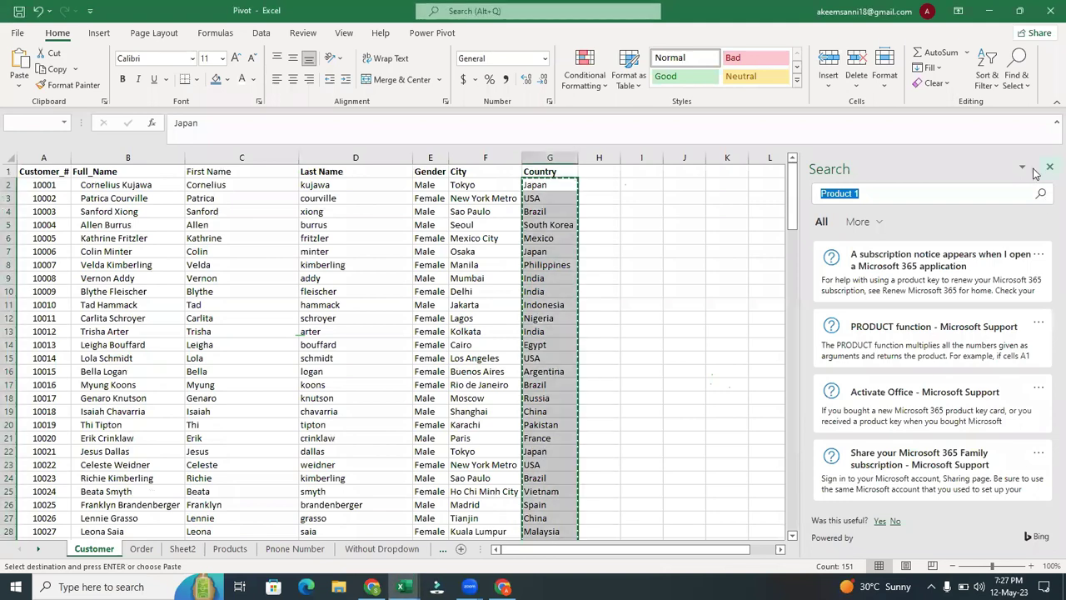
click(1047, 168)
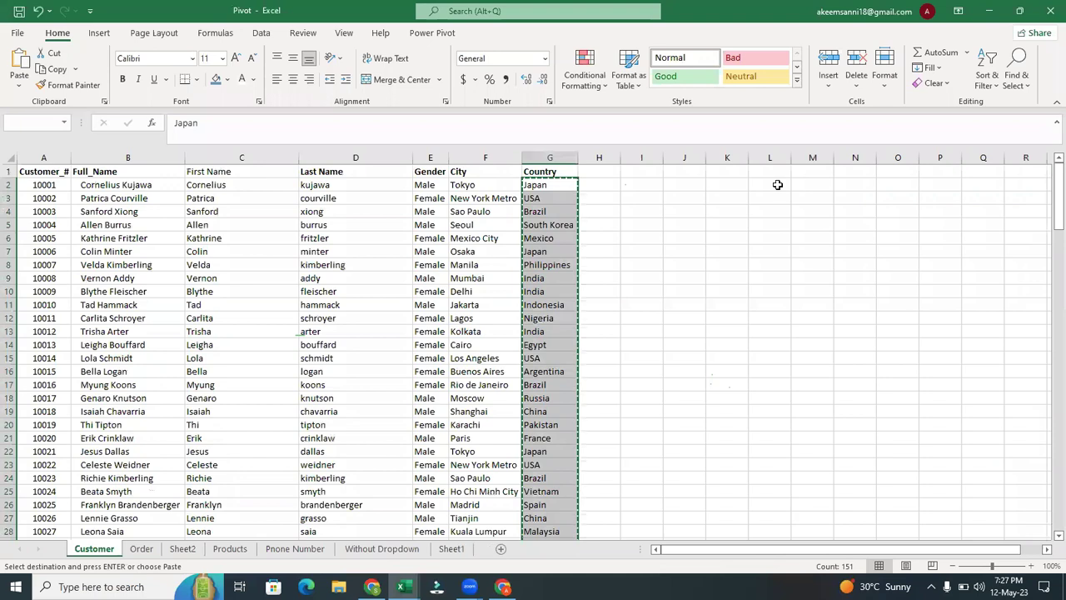
click(601, 187)
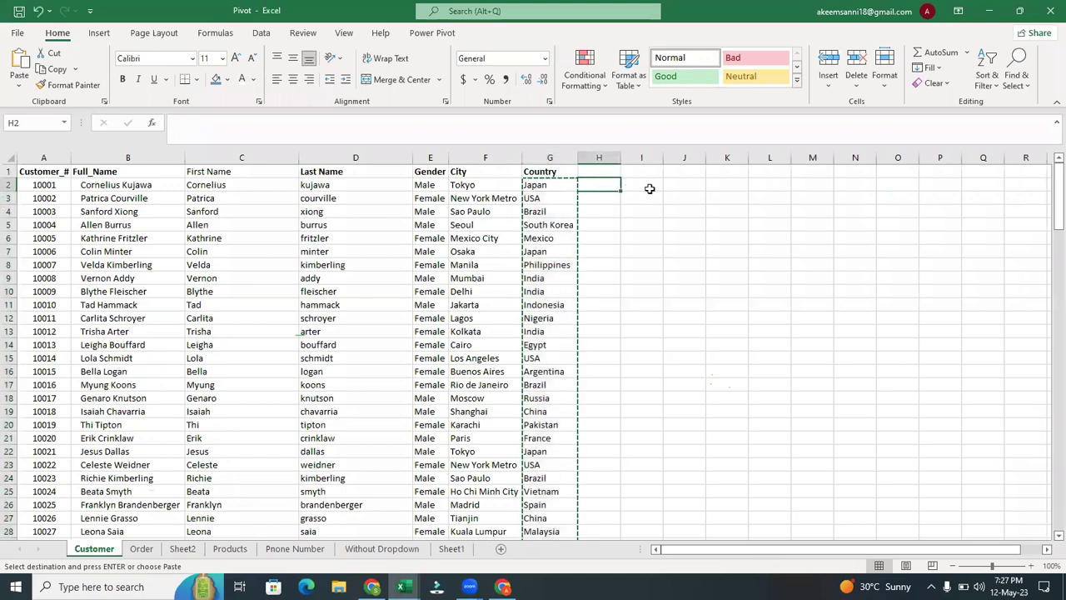
- Paste the copied countries into I2 and autofit column I to the names
click(647, 189)
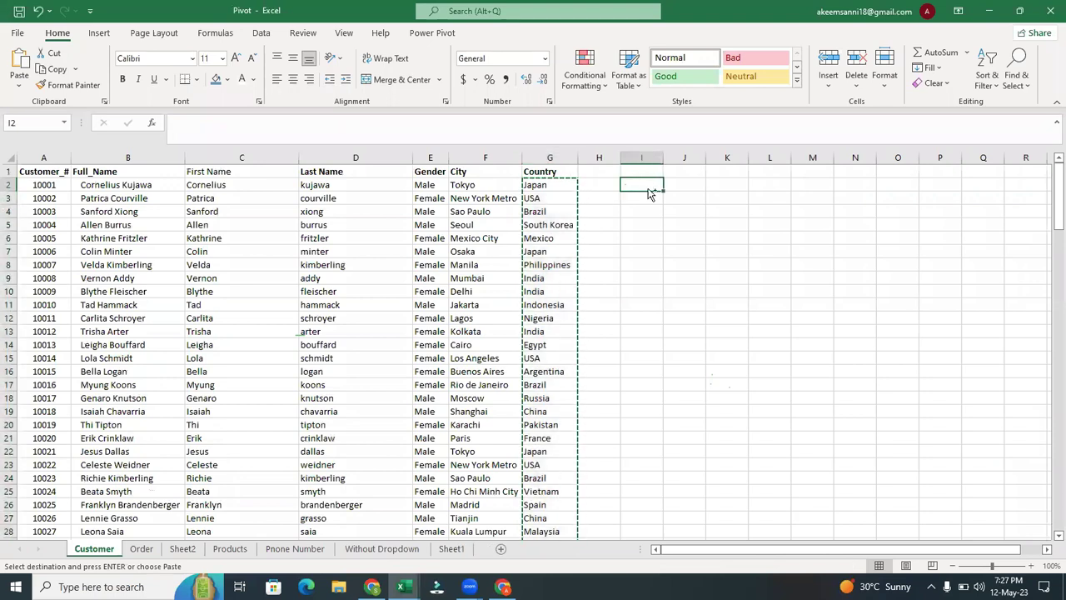
key(ctrl+v)
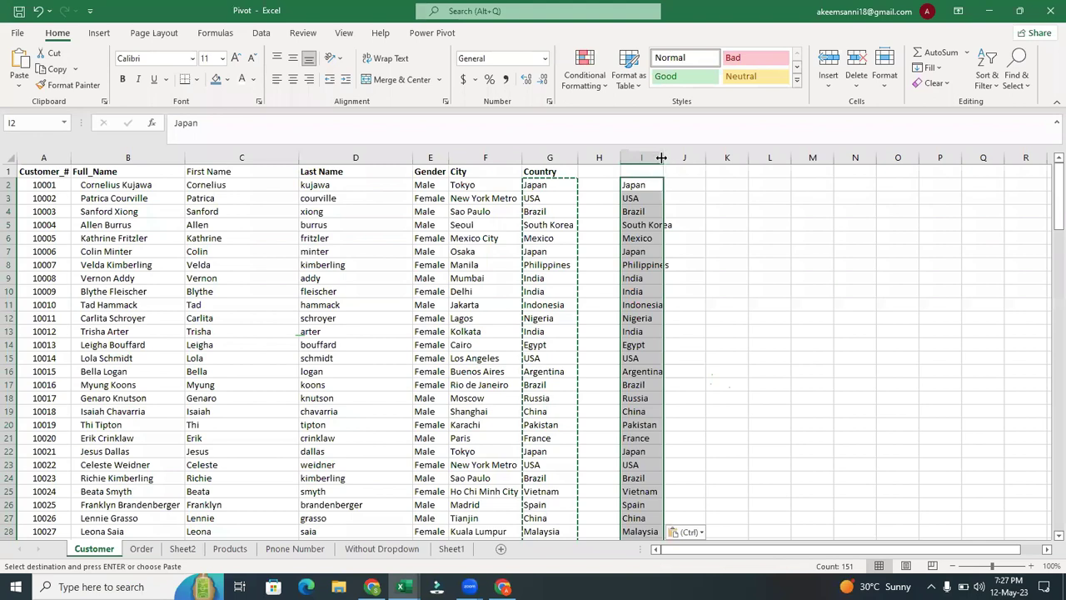
double_click(661, 157)
double_click(639, 196)
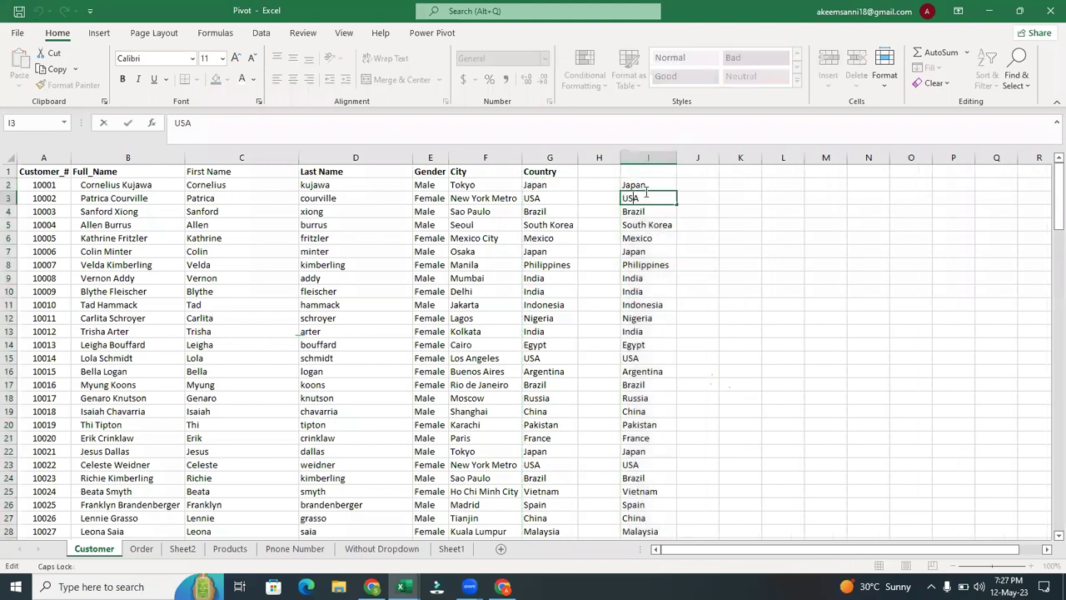
key(Escape)
click(643, 184)
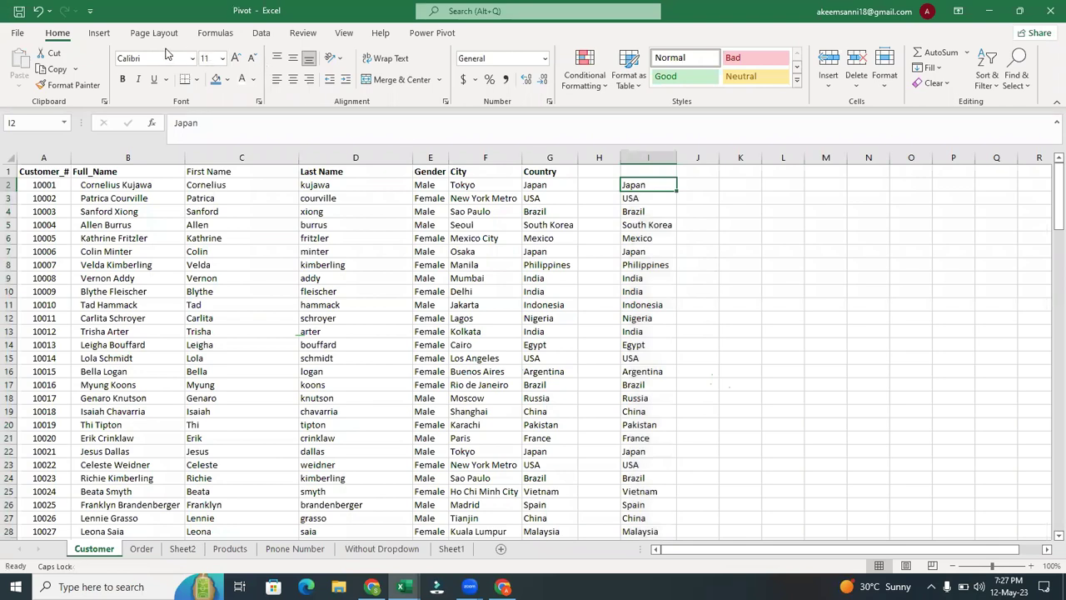
- Remove duplicates from I2:I152, leaving 46 unique countries after 105 are removed
click(275, 34)
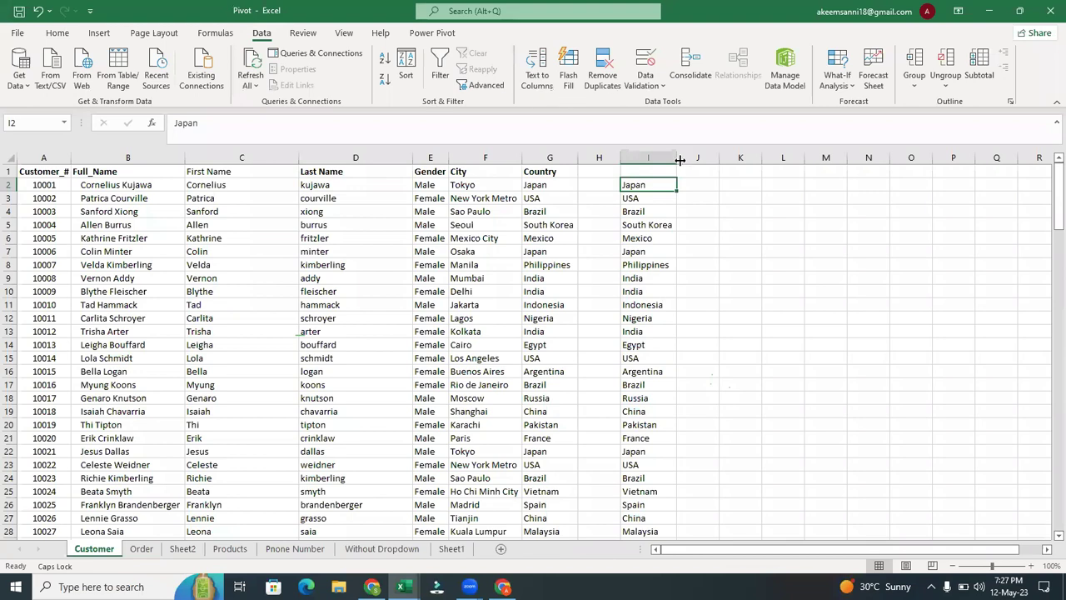
key(ctrl+shift+Down)
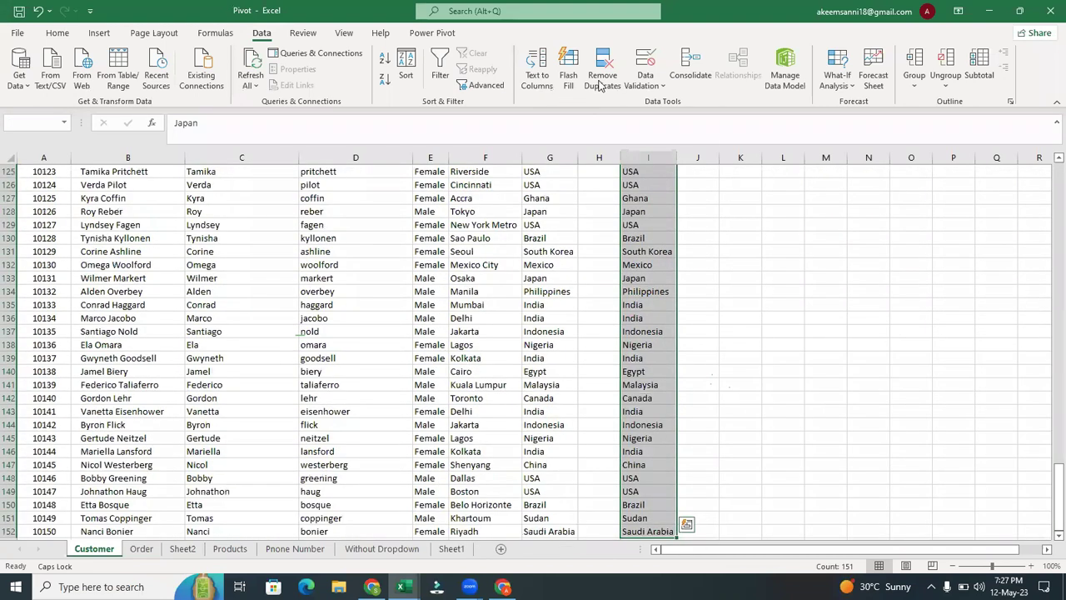
click(599, 82)
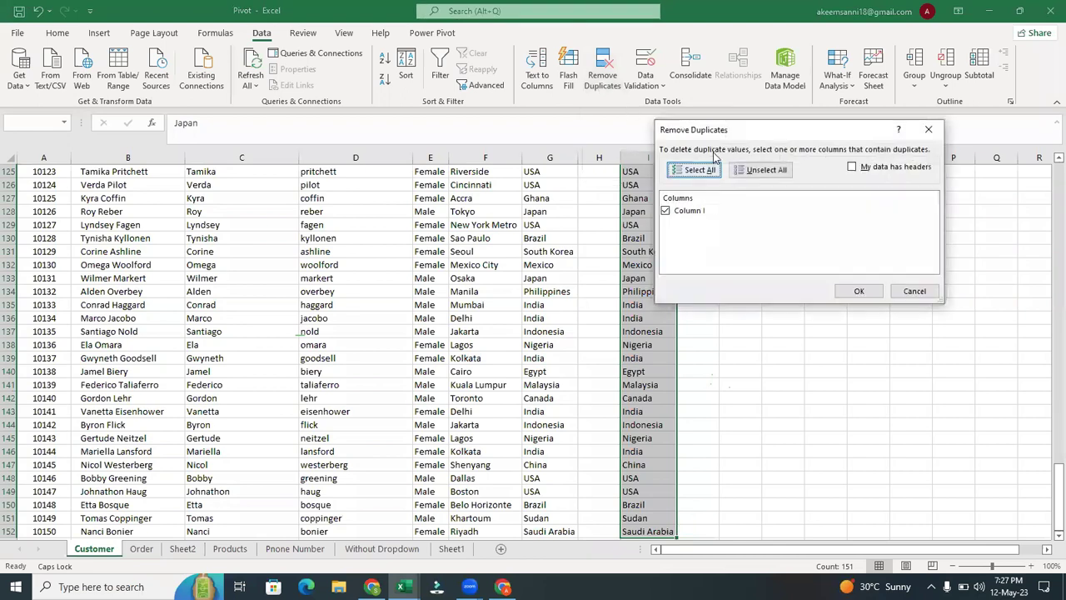
drag(716, 135, 320, 170)
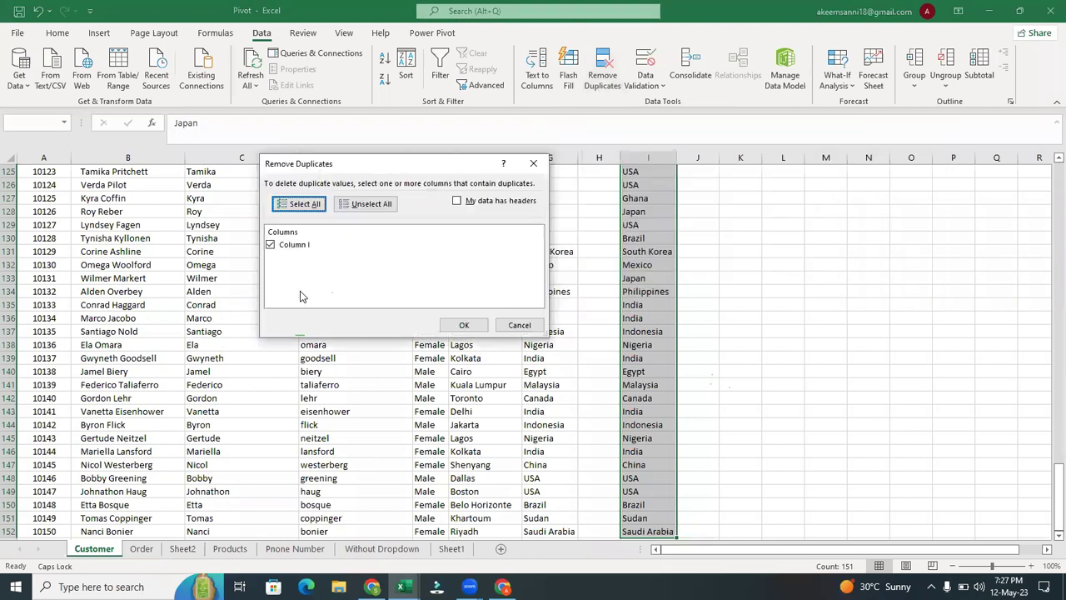
click(464, 326)
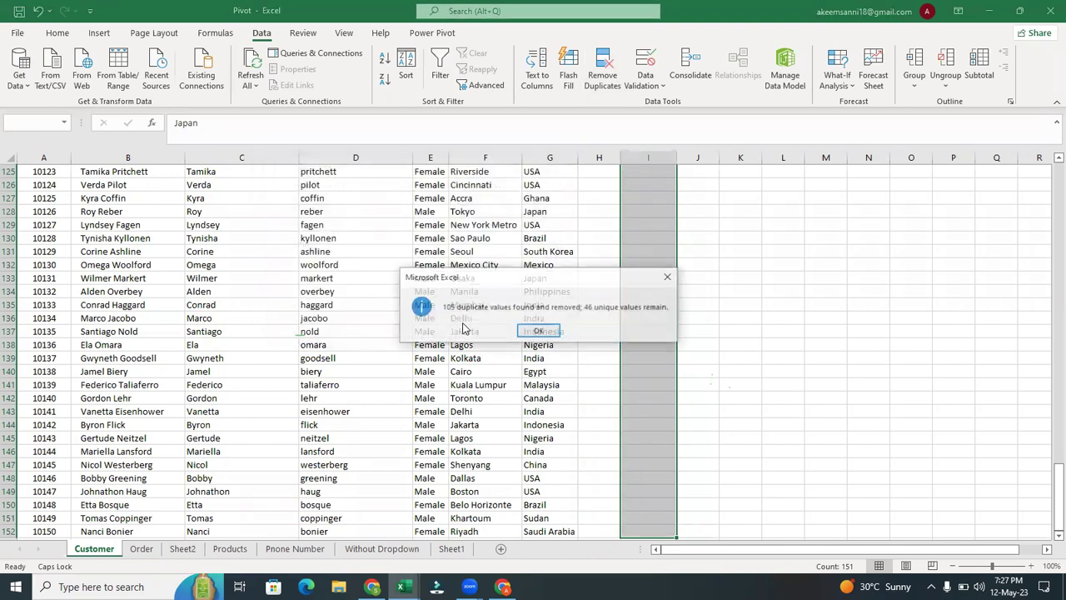
click(560, 331)
scroll(1035, 256, up, 7)
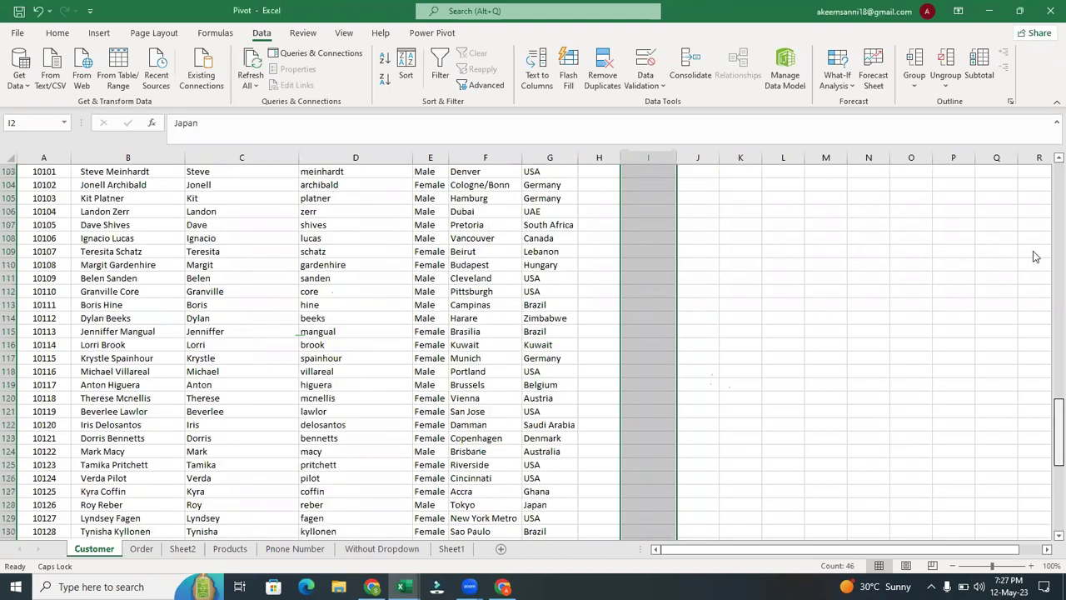
scroll(1035, 257, up, 20)
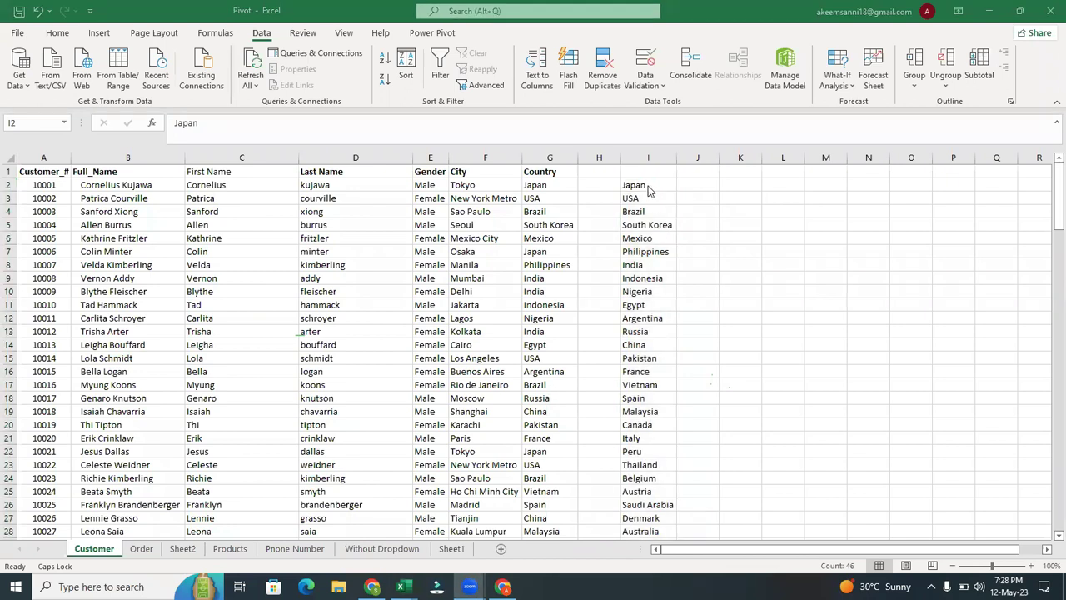
- On Sheet2, insert a blank column A and re-merge the title across A1:G1
click(182, 549)
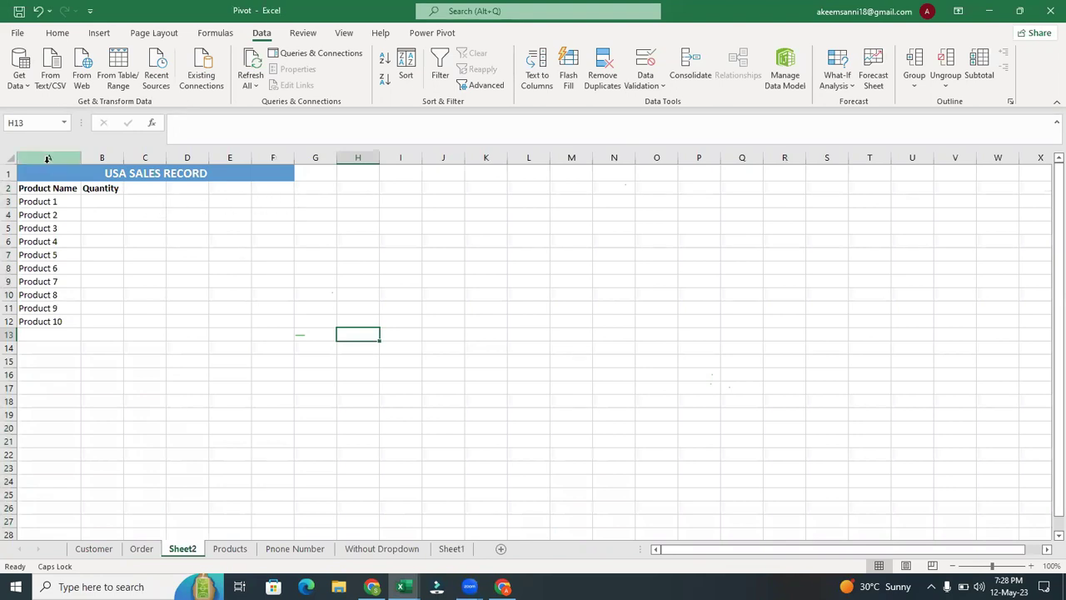
click(45, 159)
right_click(48, 162)
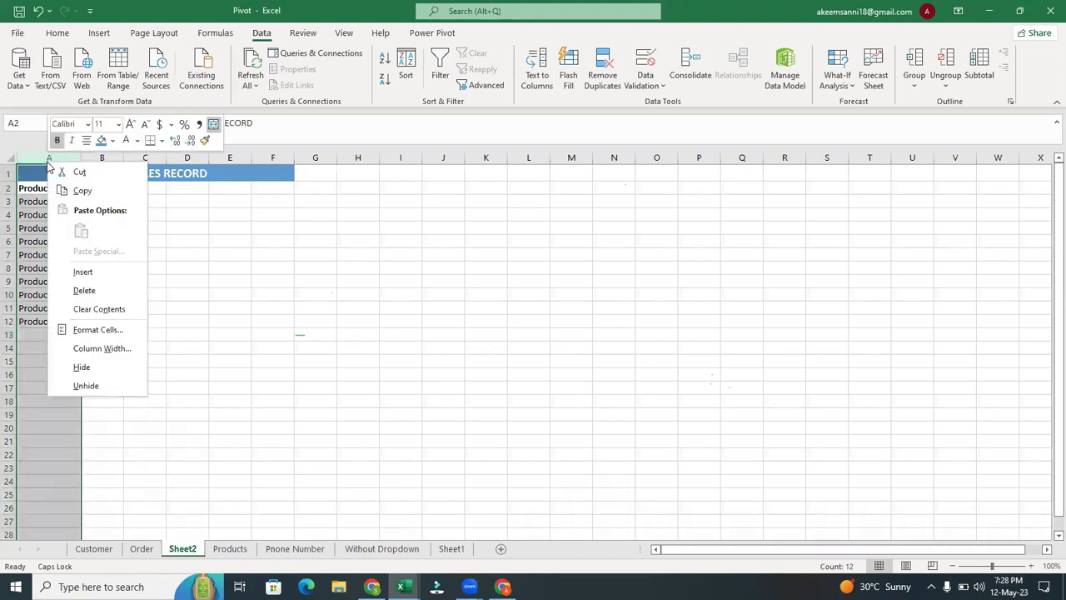
click(82, 272)
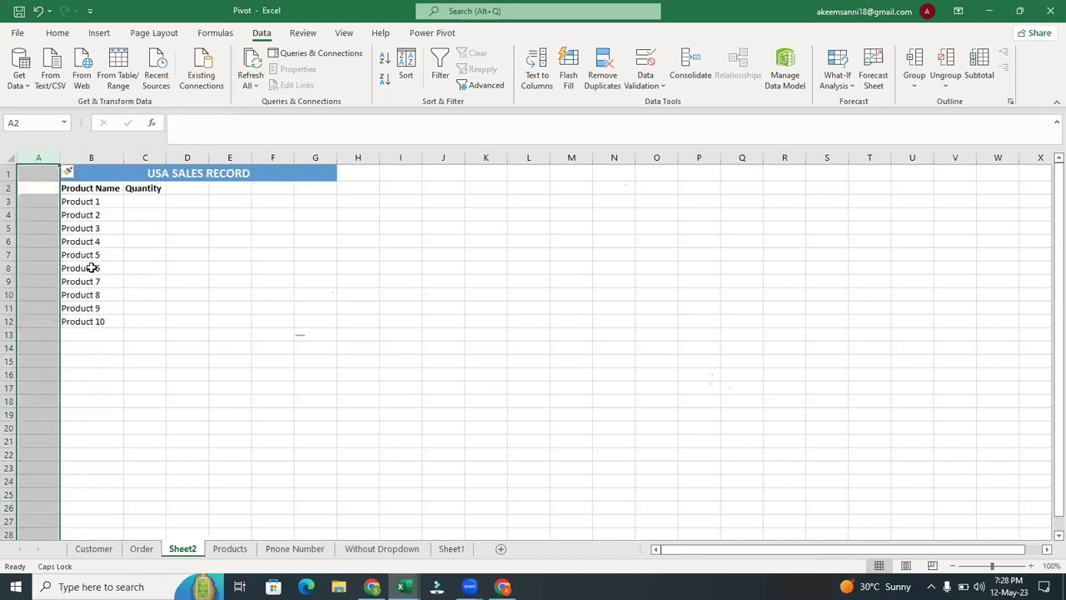
click(38, 201)
click(86, 174)
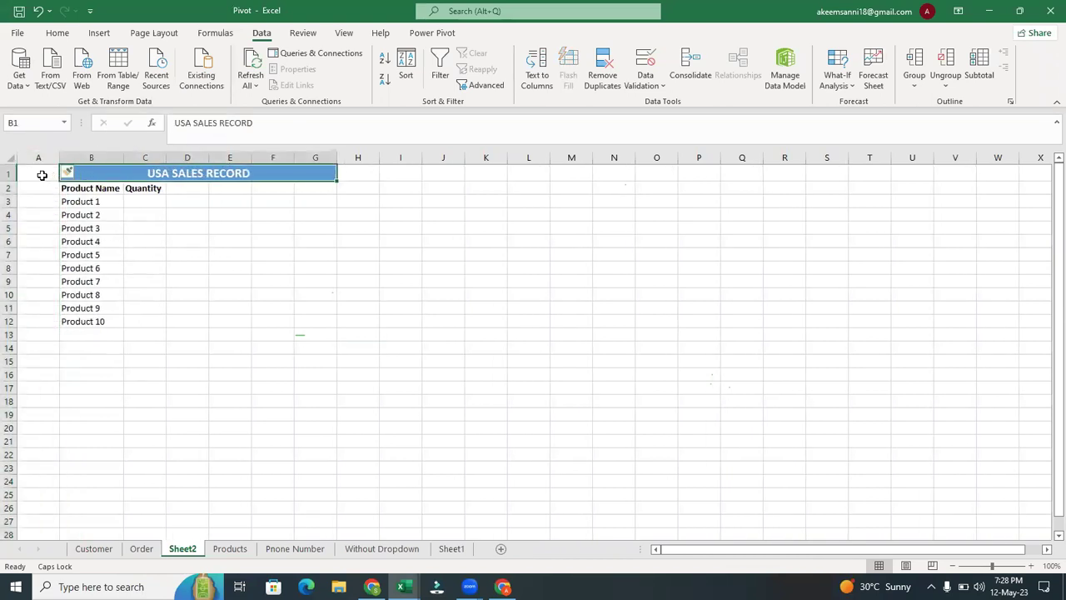
click(41, 175)
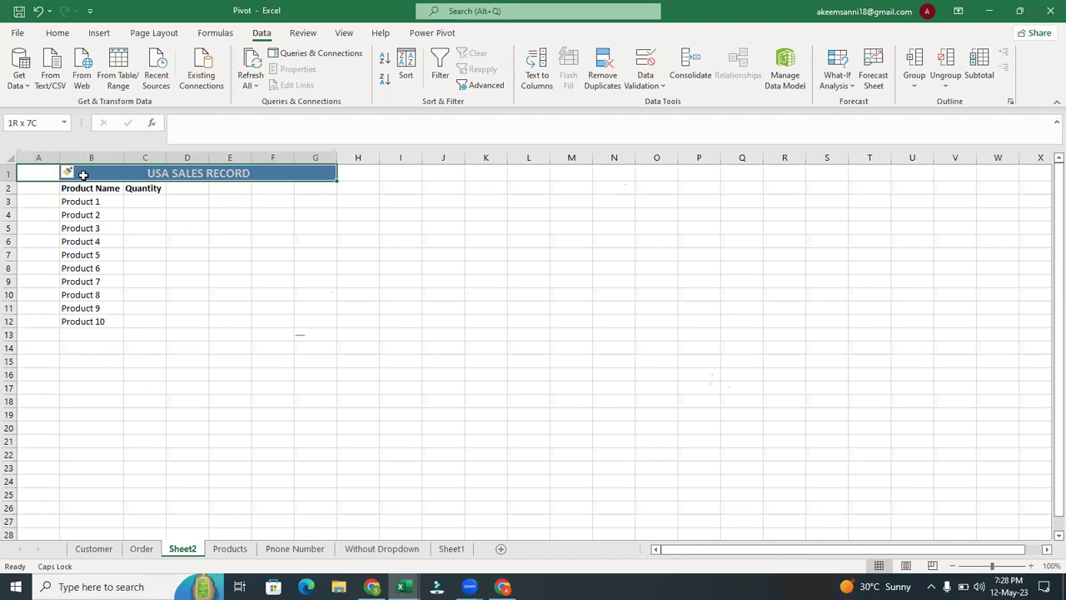
click(57, 32)
click(385, 80)
click(386, 81)
click(158, 253)
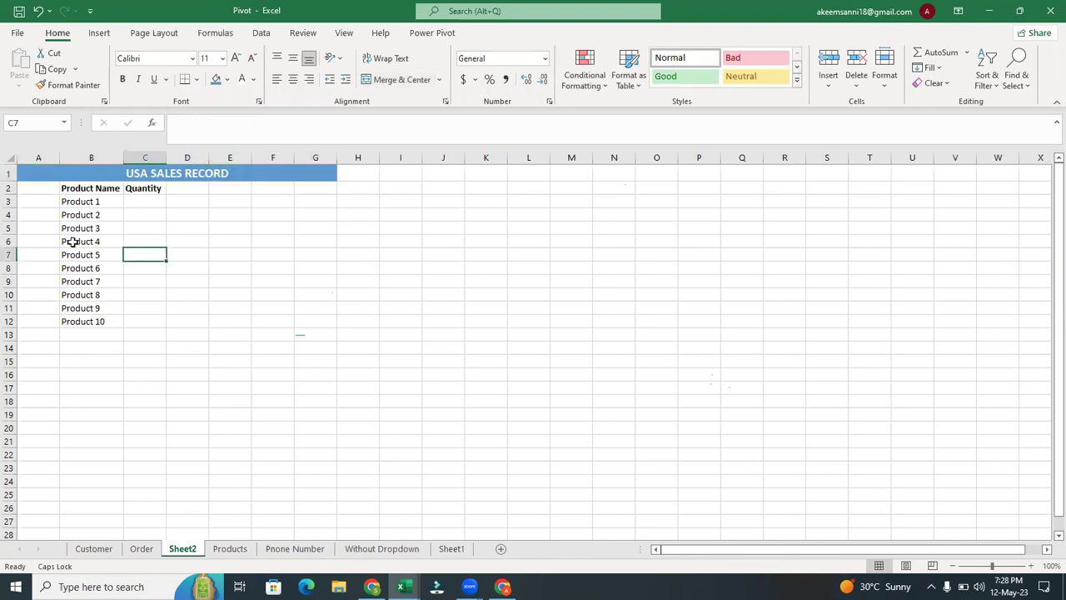
- Start a header in A2, then delete column A so the table starts in column A
click(34, 190)
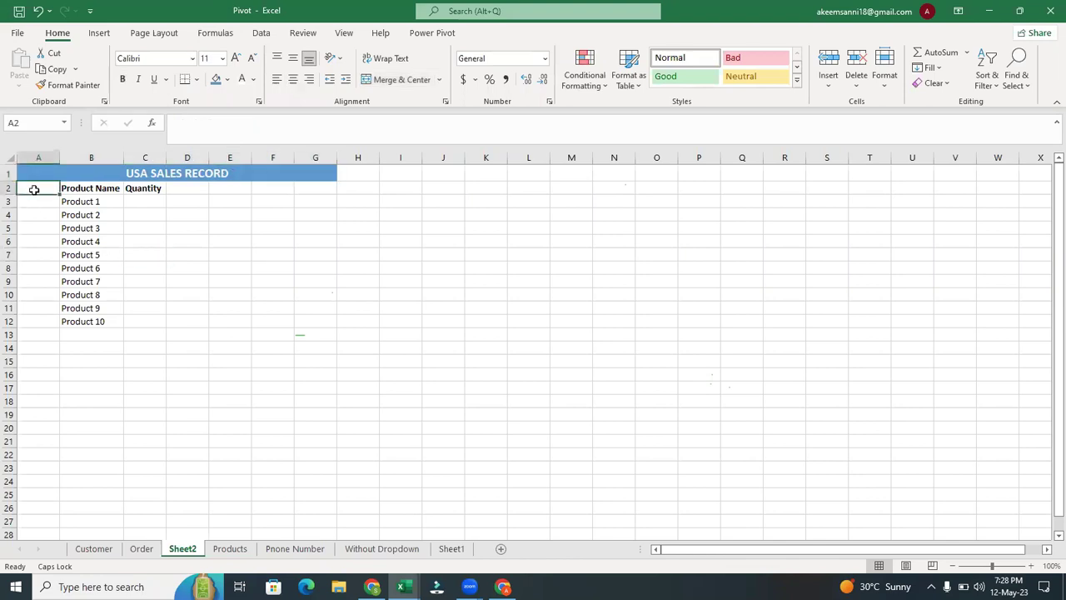
text(CO)
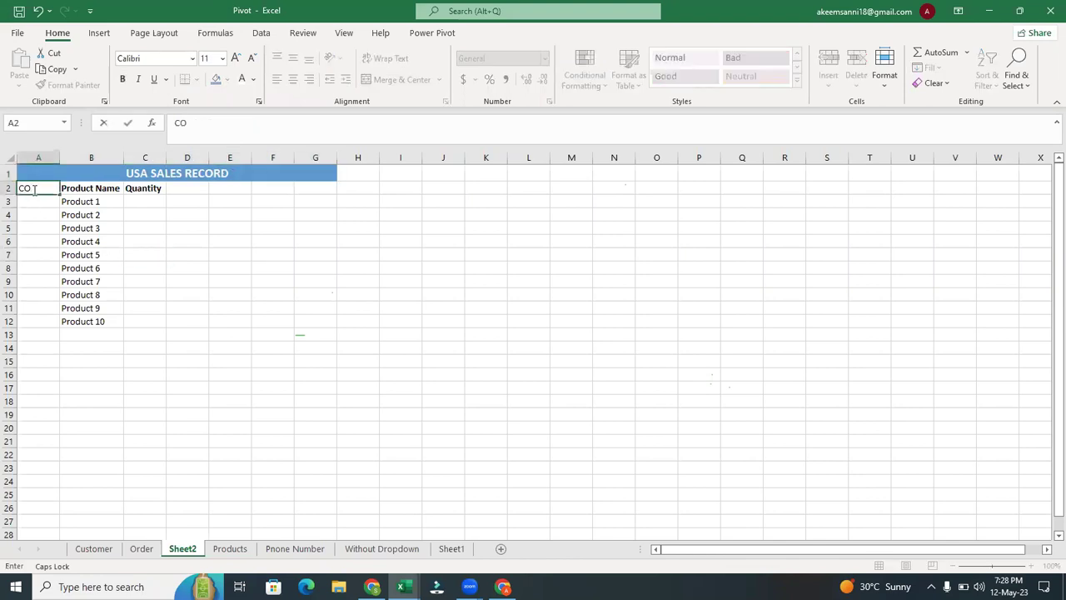
text(UTRY)
key(BackSpace)
key(BackSpace)
key(BackSpace)
key(BackSpace)
click(52, 156)
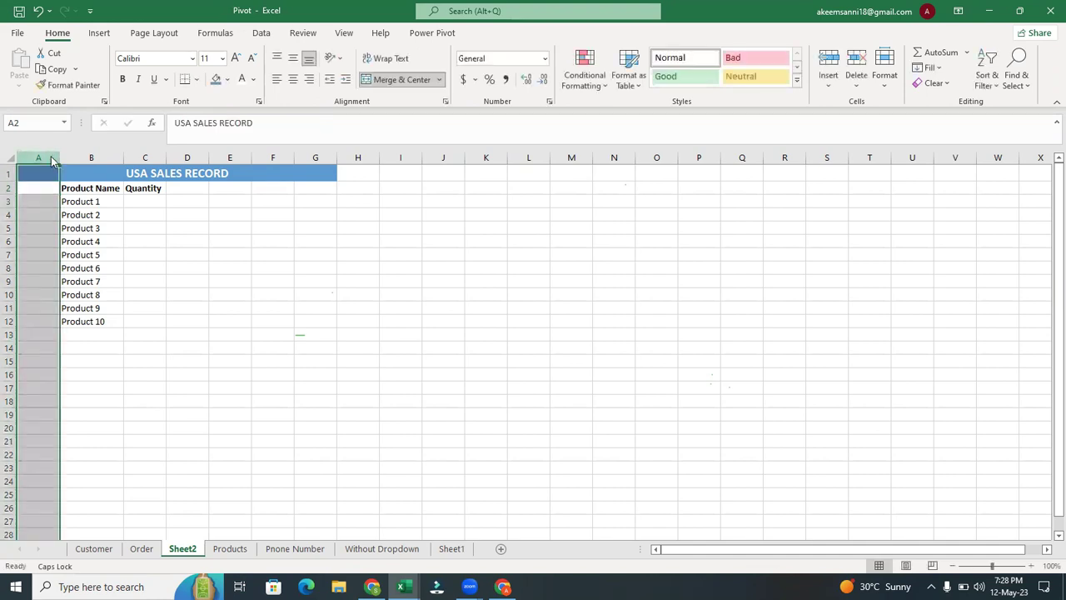
right_click(52, 156)
click(88, 285)
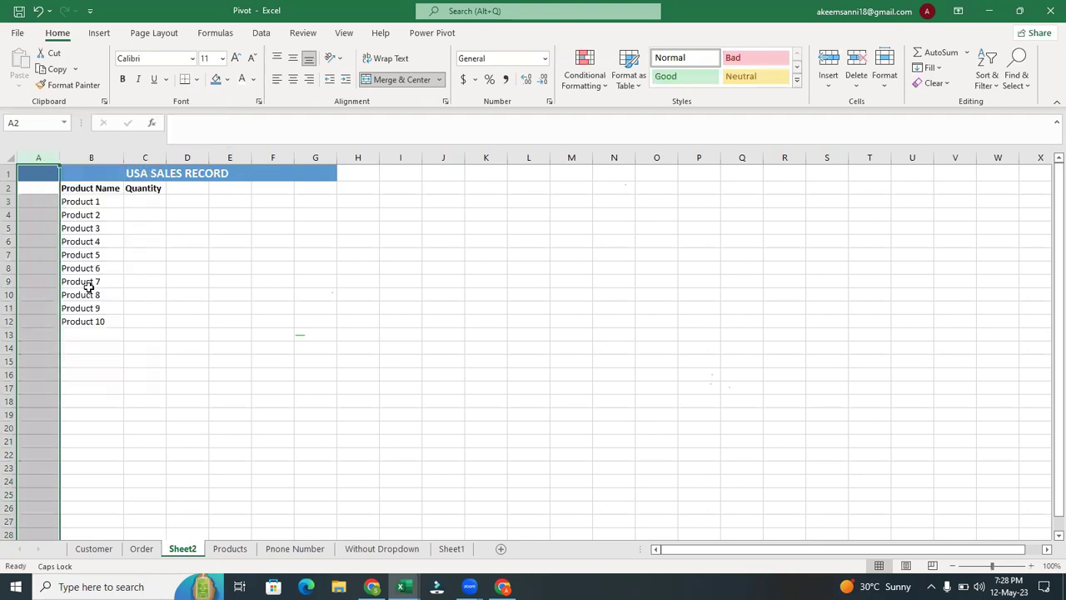
click(317, 193)
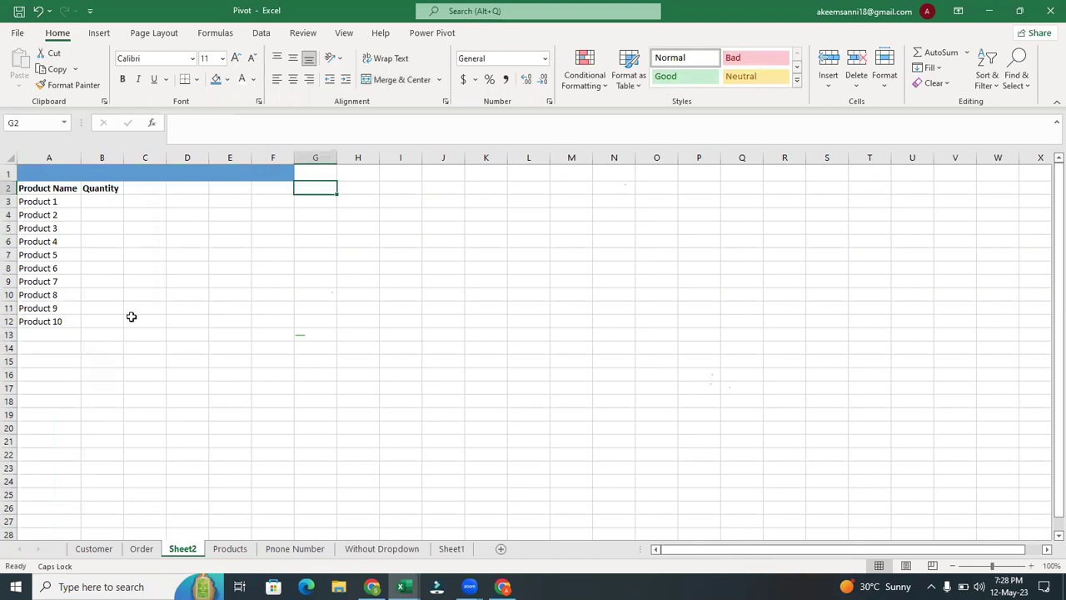
- View the Order sheet and the Customer sheet's unique country list in column I
click(144, 548)
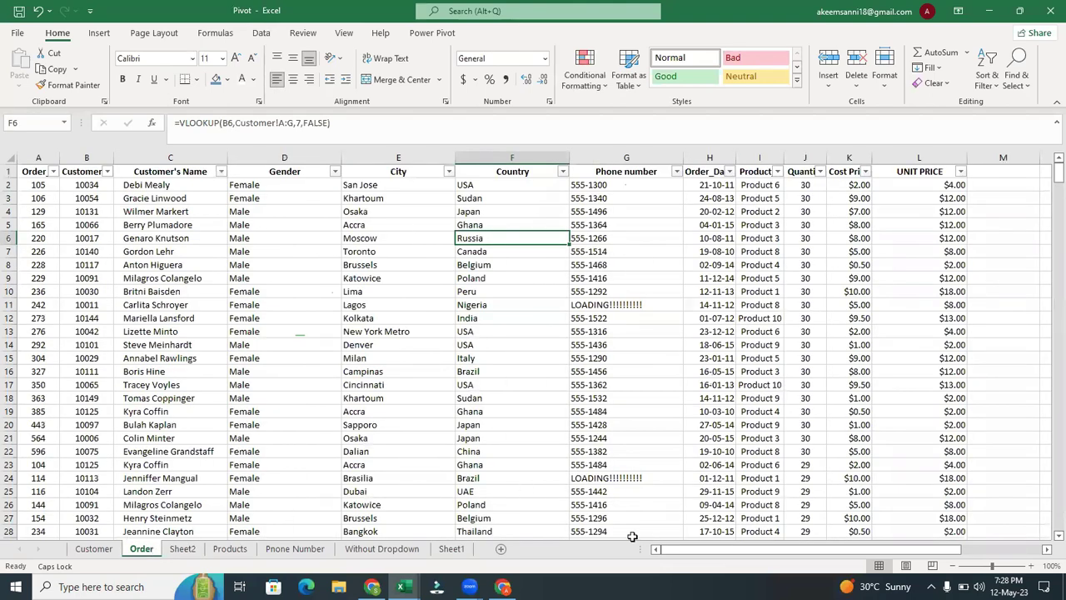
drag(677, 555, 644, 551)
click(94, 562)
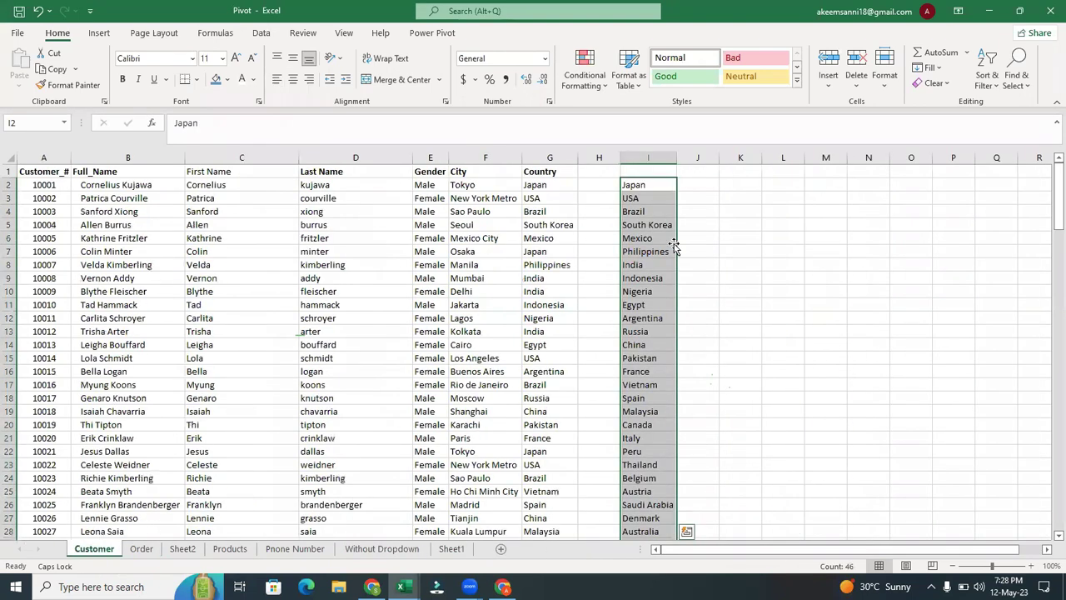
click(724, 194)
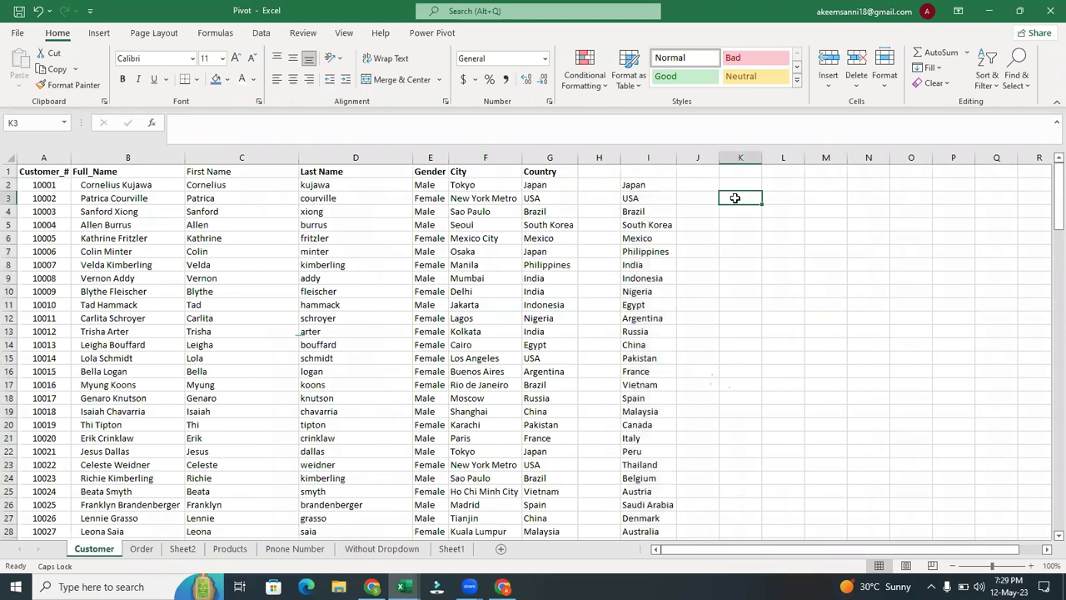
- Back on Sheet2, insert and remove a blank column, then select G1 for the country list
click(187, 551)
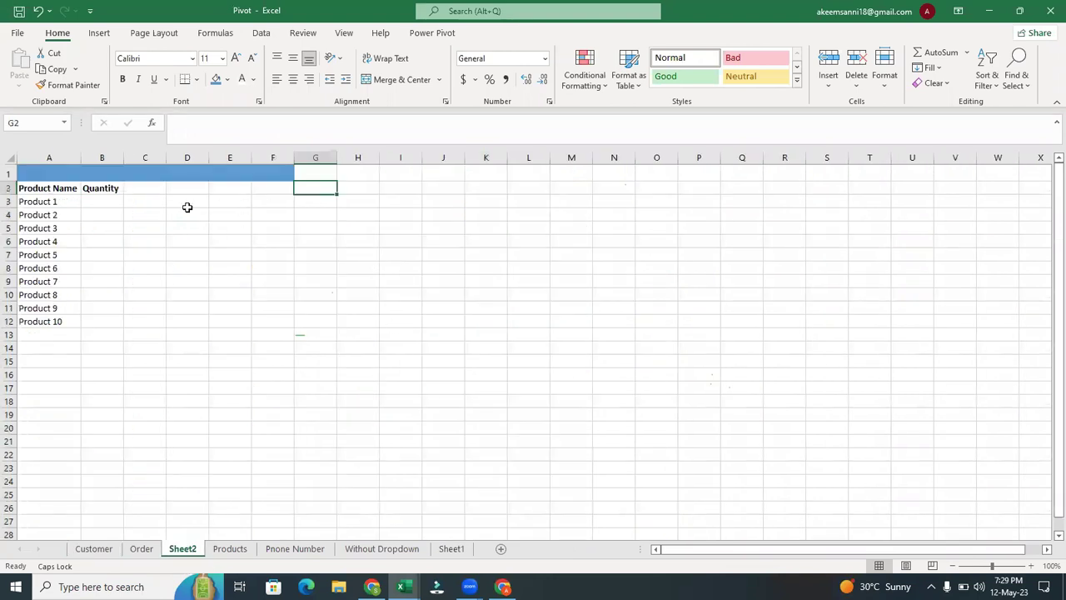
click(130, 167)
key(ctrl+shift+plus)
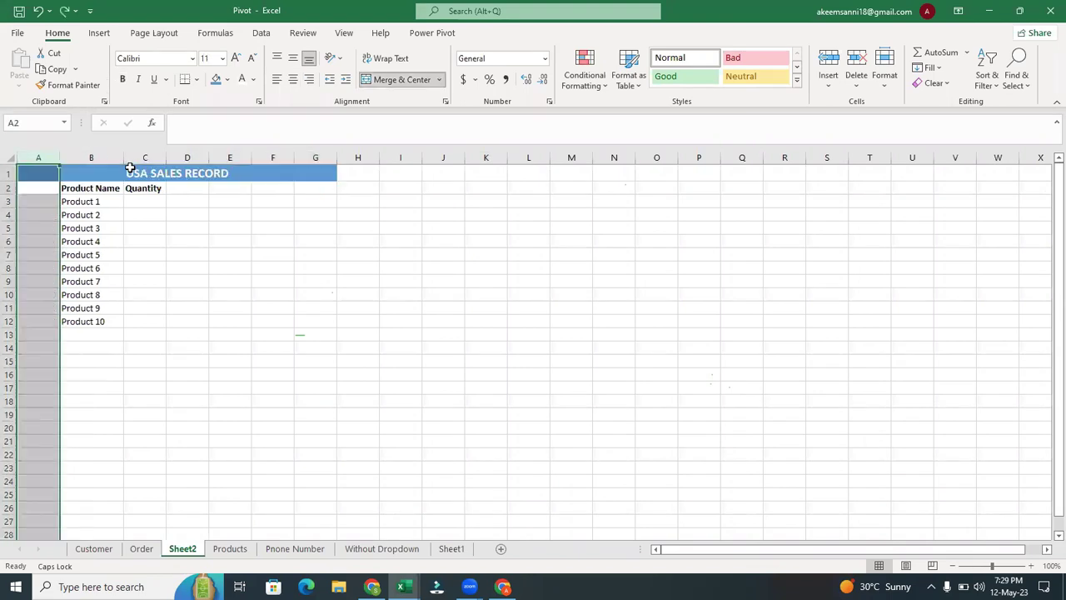
key(ctrl+minus)
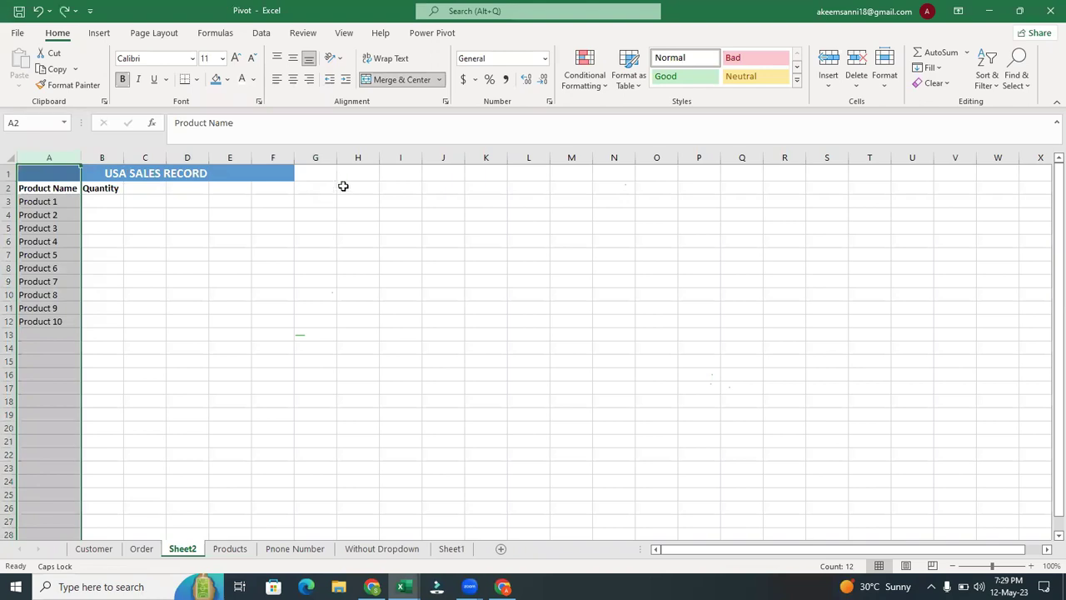
click(320, 175)
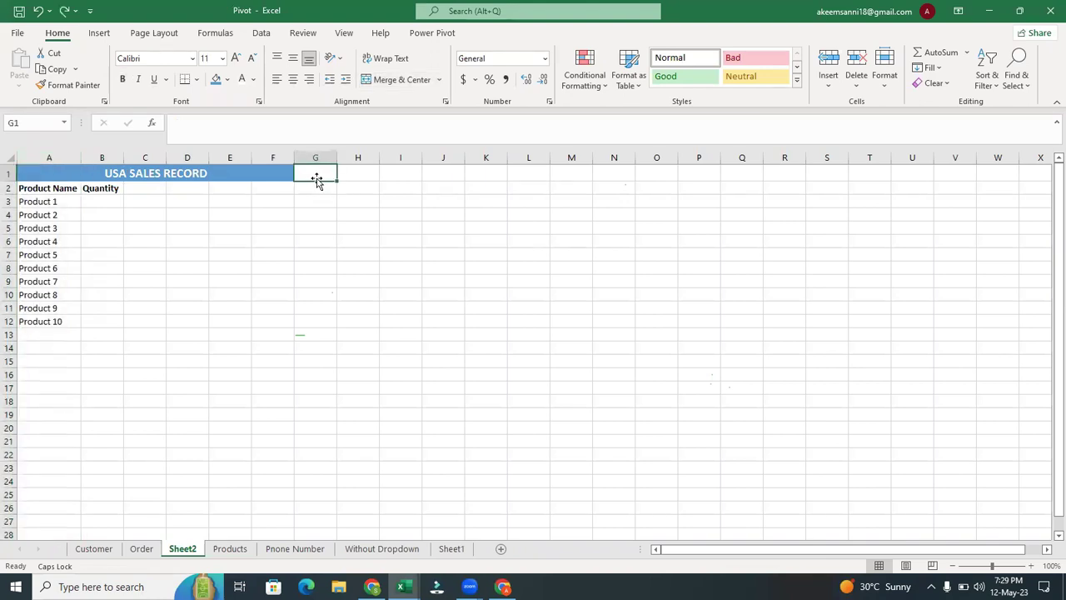
click(260, 33)
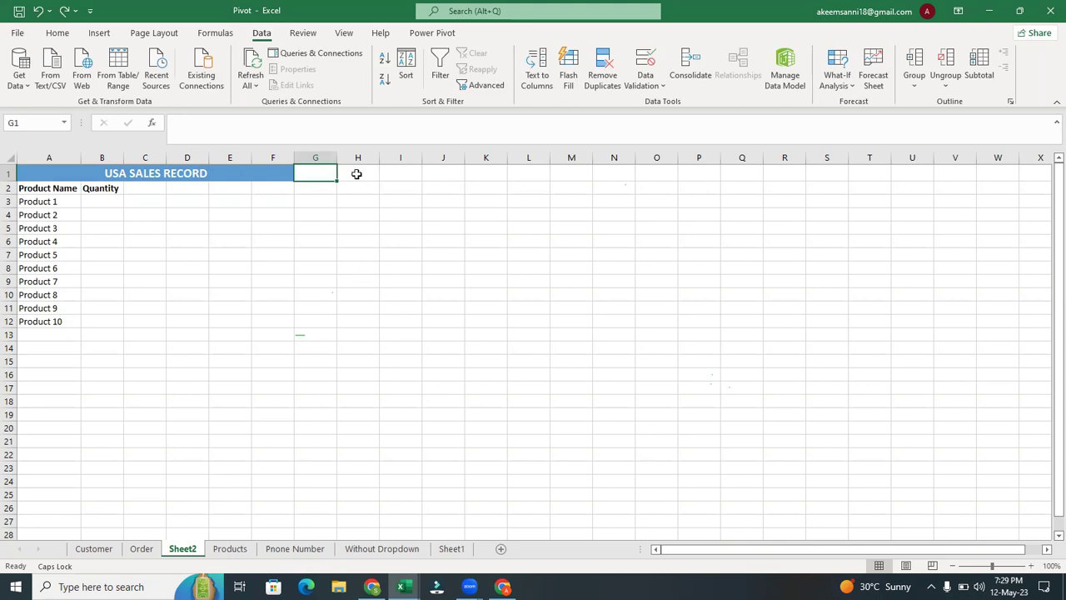
- Set G1's data validation to a List with source =Customer!$I$2:$I$47
click(642, 72)
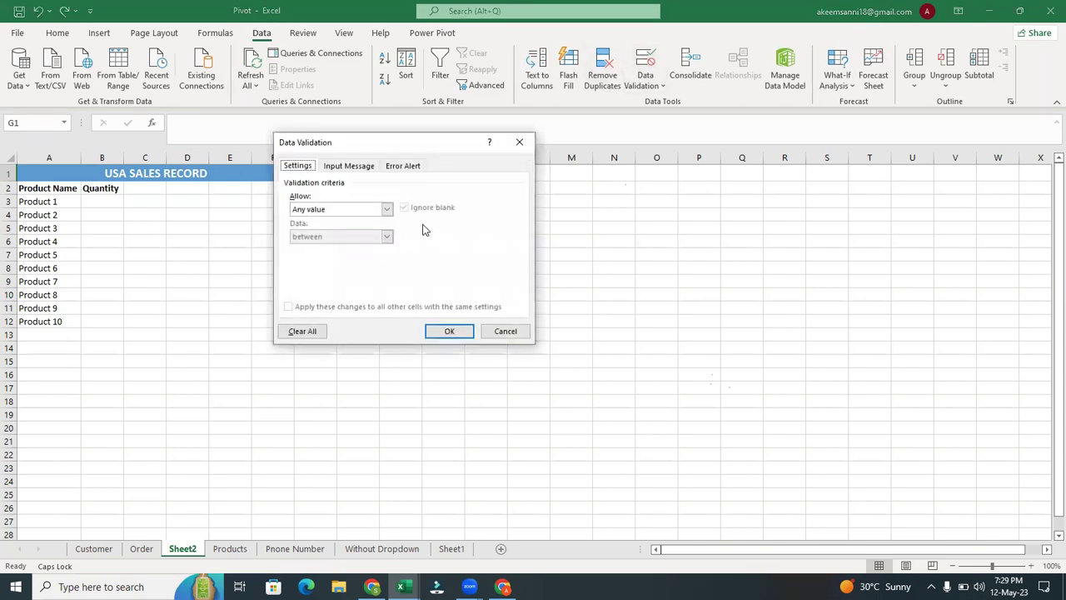
click(386, 210)
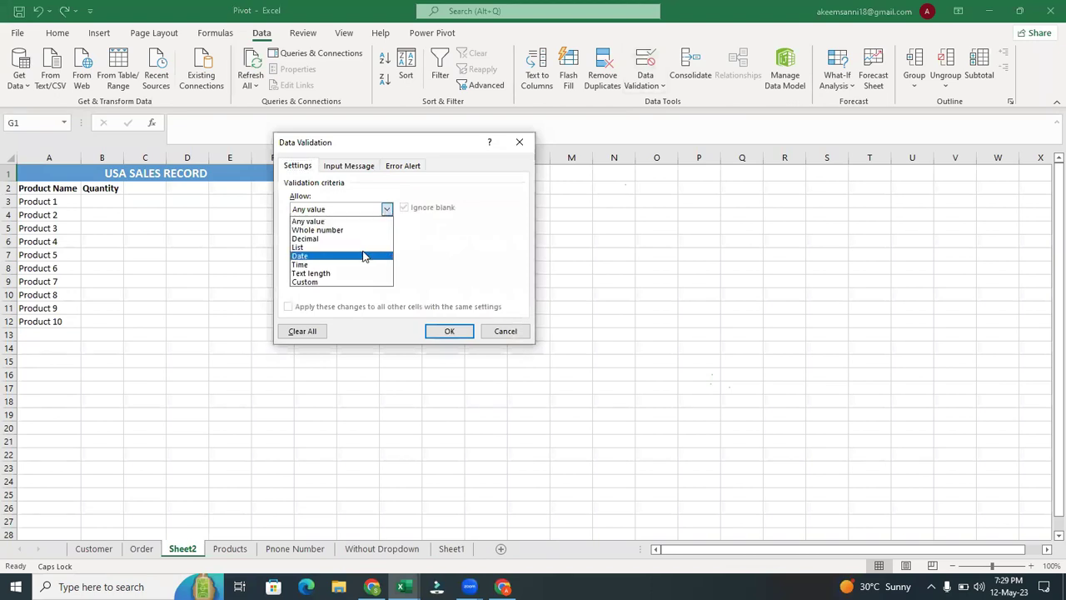
click(362, 250)
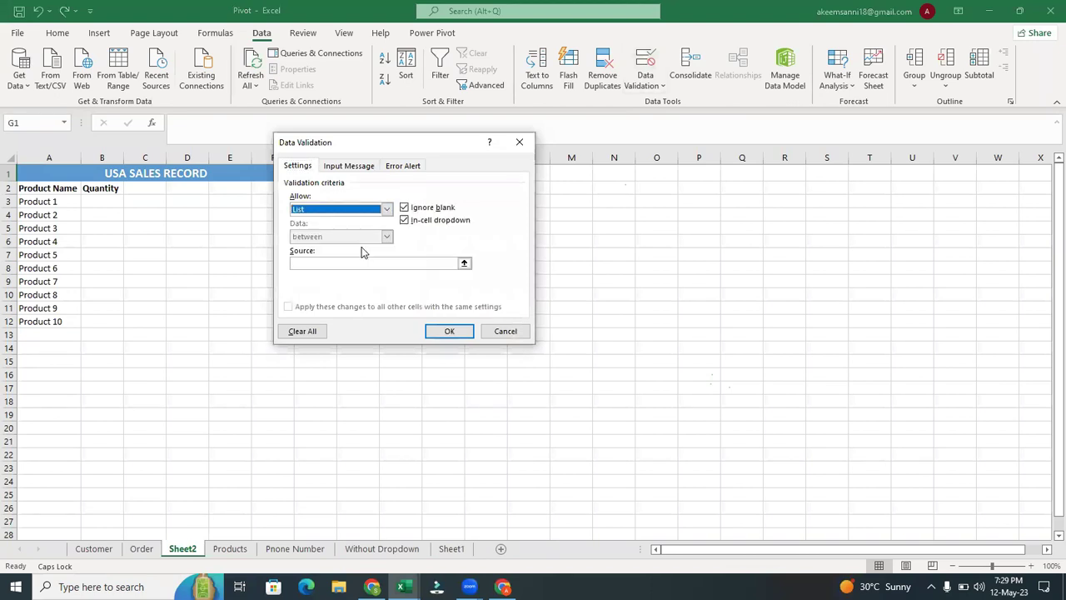
click(464, 263)
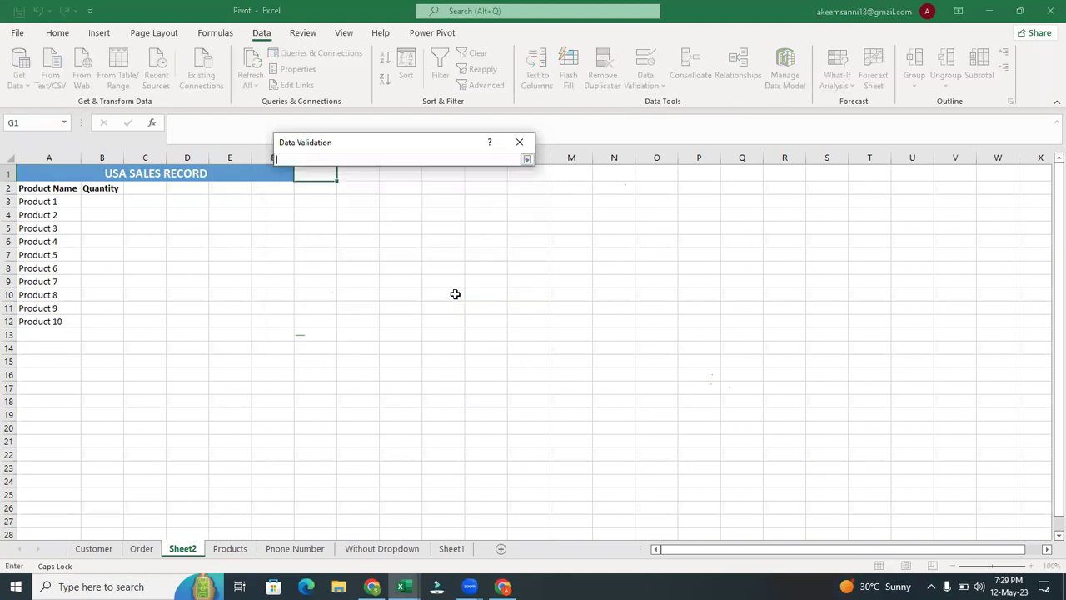
click(94, 548)
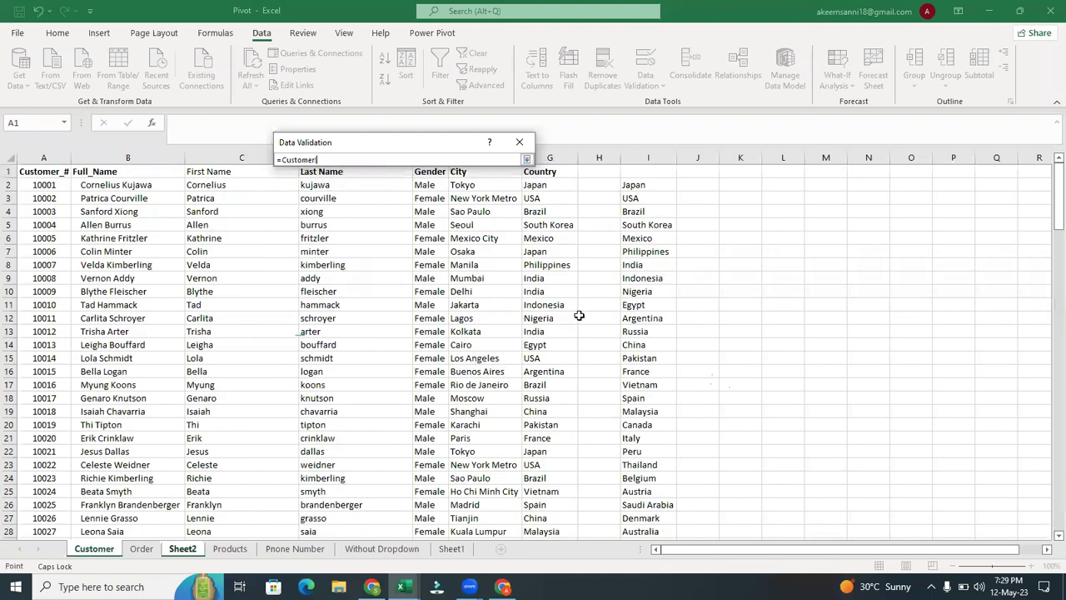
click(639, 185)
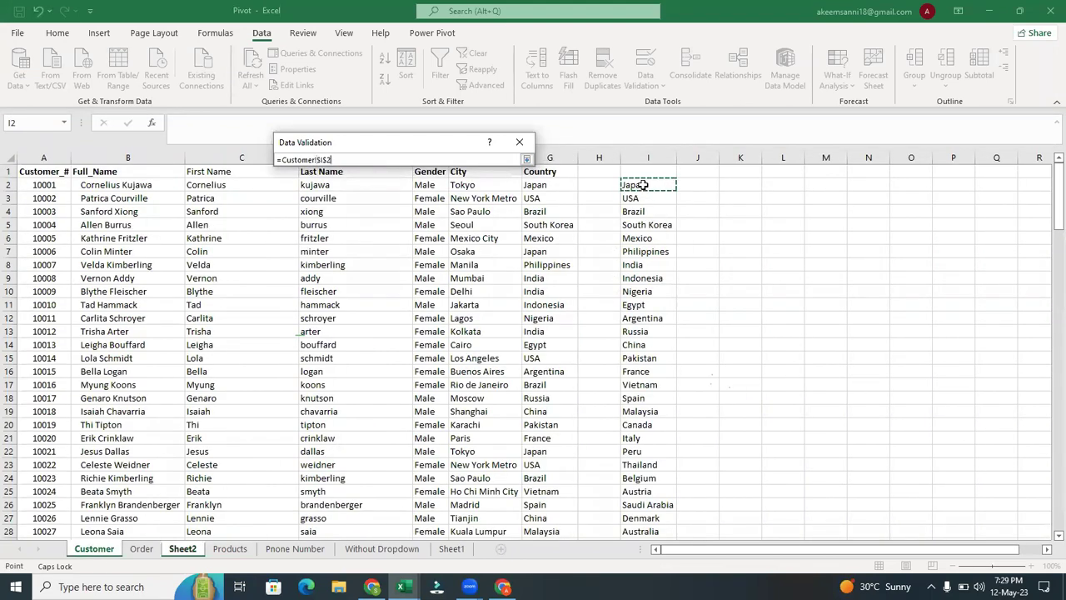
drag(643, 206, 646, 550)
drag(646, 550, 646, 529)
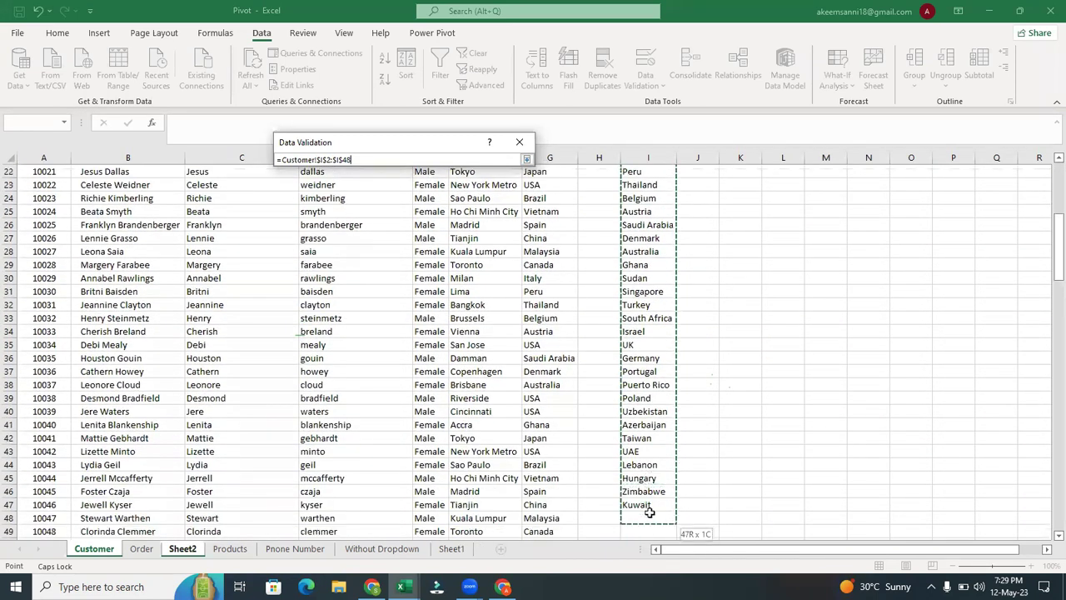
click(527, 159)
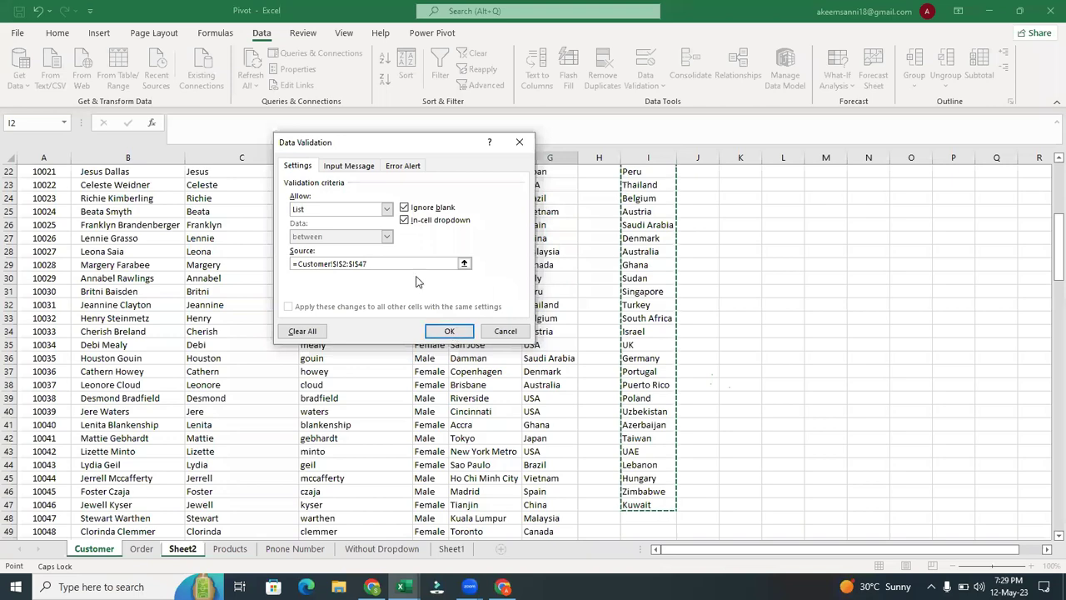
- Give the validation an input message titled COUNTRY and start typing 'Select the country'
click(353, 169)
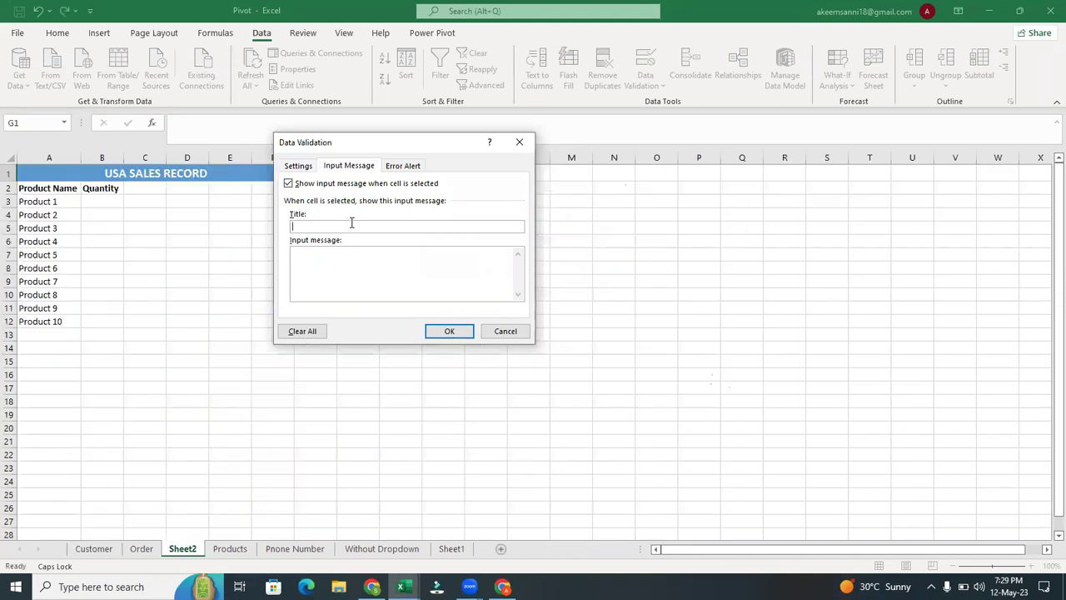
key(Caps_Lock)
text(coun)
key(BackSpace)
key(BackSpace)
key(BackSpace)
key(BackSpace)
key(Caps_Lock)
text(COUNTR)
key(Caps_Lock)
text(ect the )
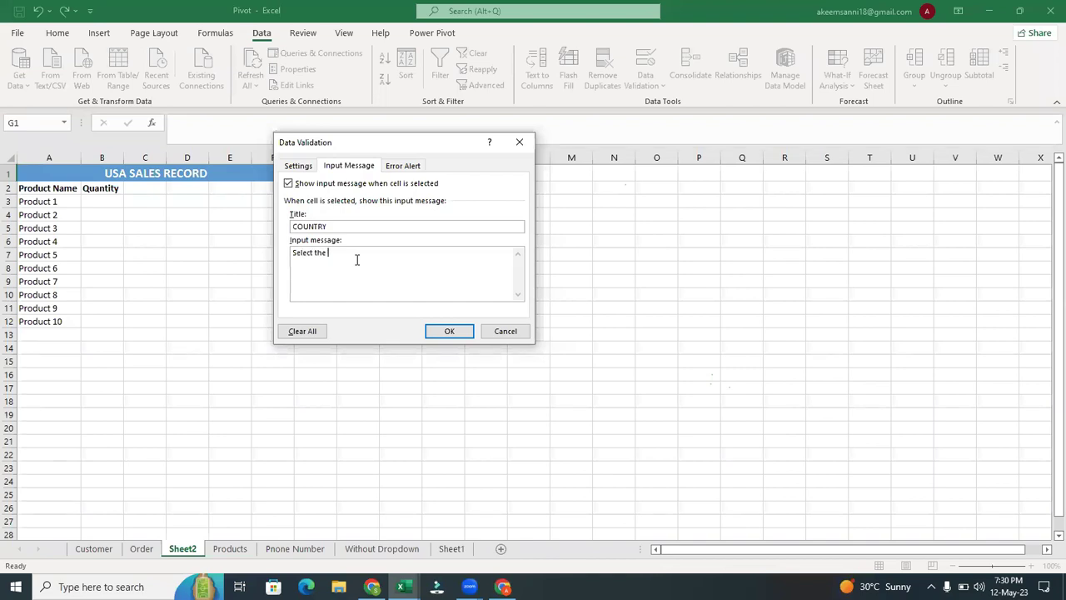
text(coun)
text(tryu)
text(here)
- Confirm the validation rule, then choose Japan from G1's country dropdown
click(453, 333)
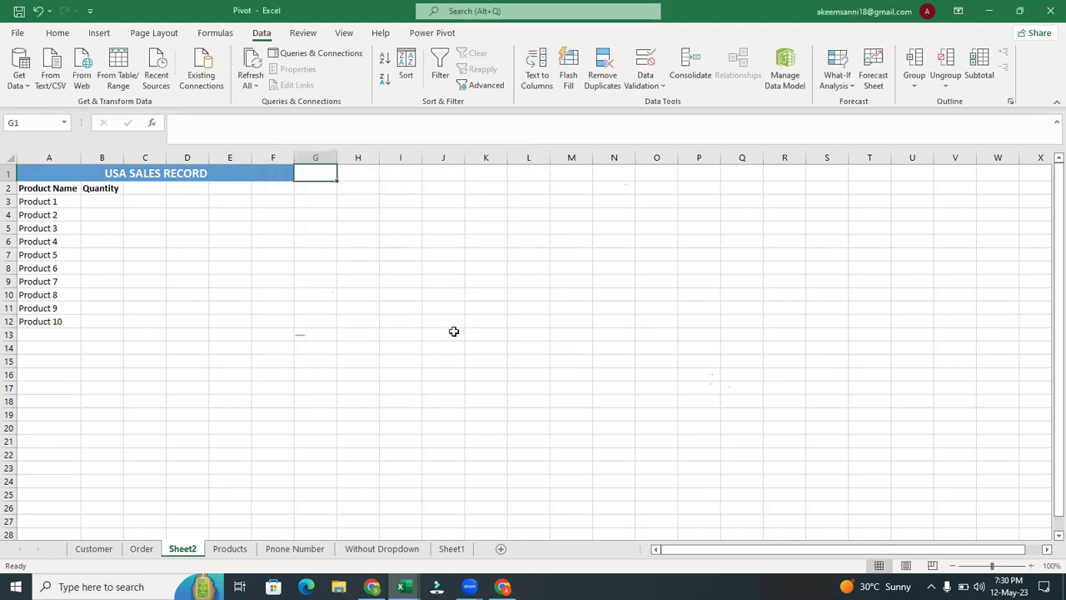
click(312, 171)
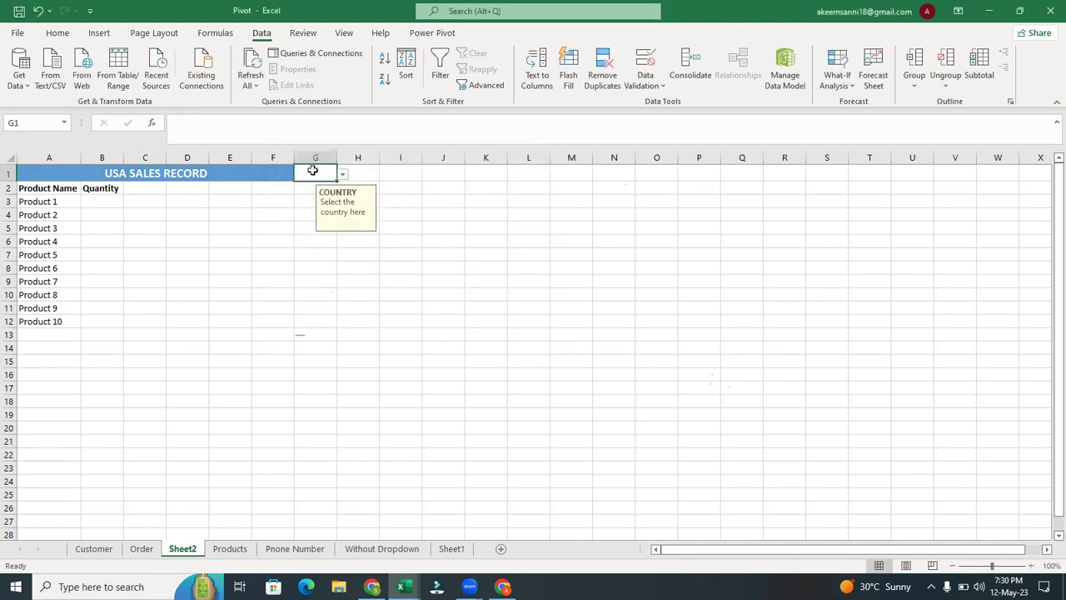
click(343, 175)
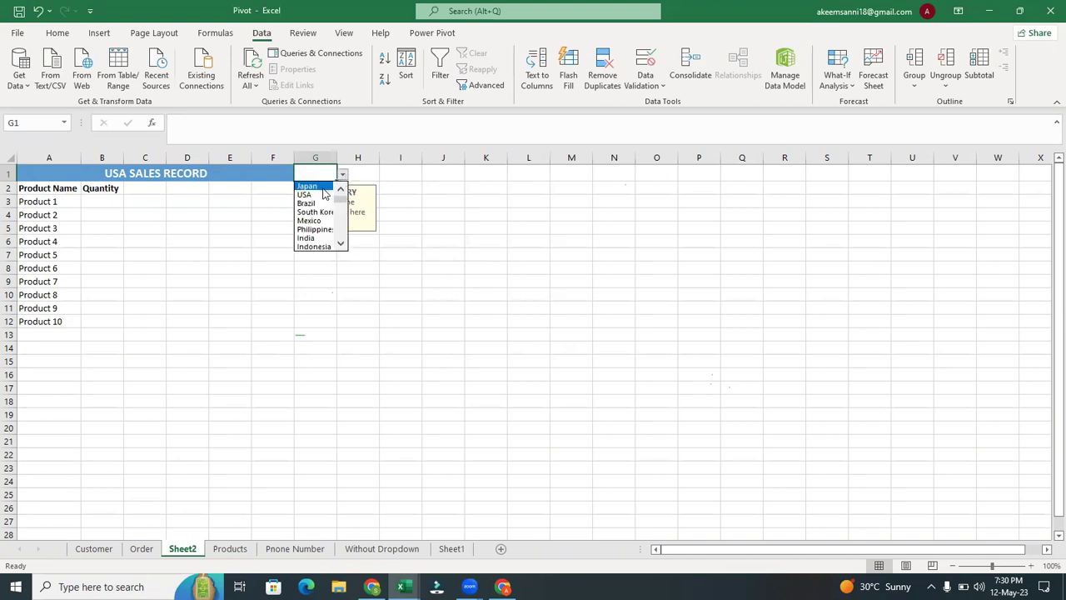
click(324, 194)
click(393, 215)
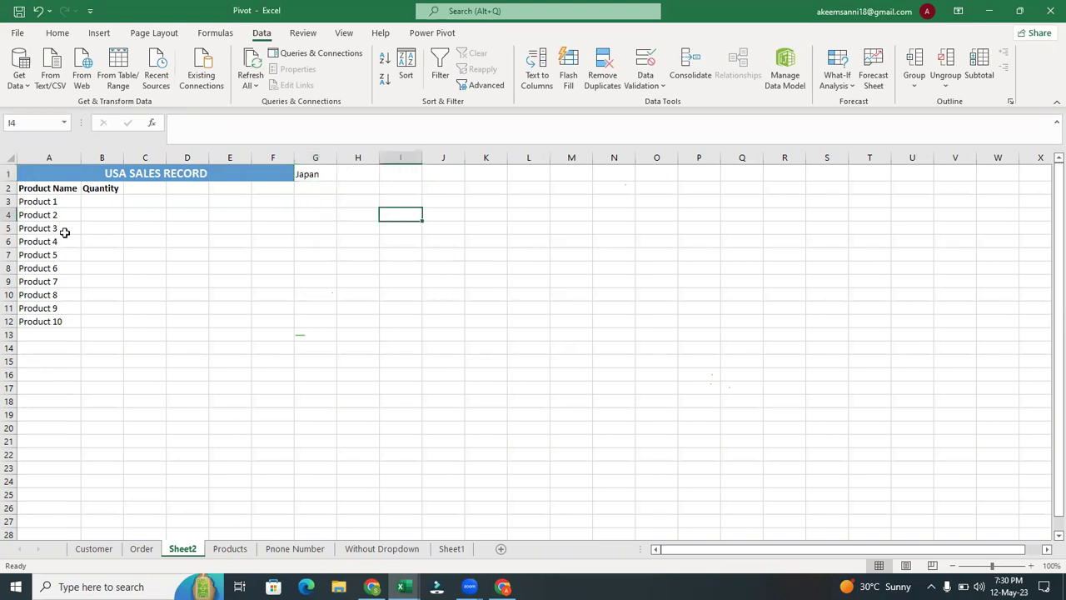
click(113, 205)
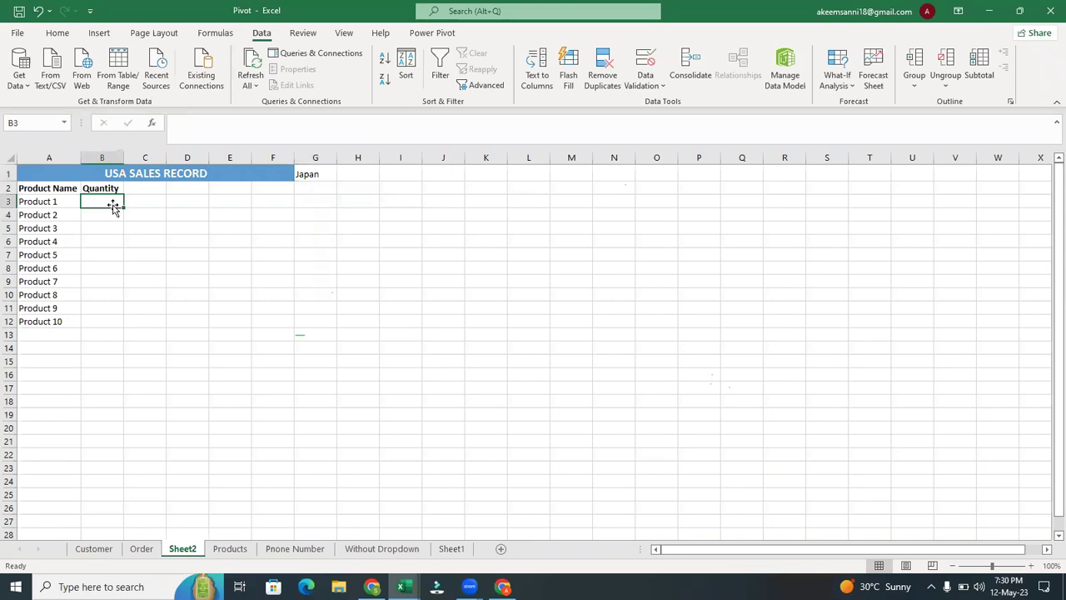
- Start a SUMIFS in B3 with sum range Order!J:J and criteria range Order!I:I
text(su)
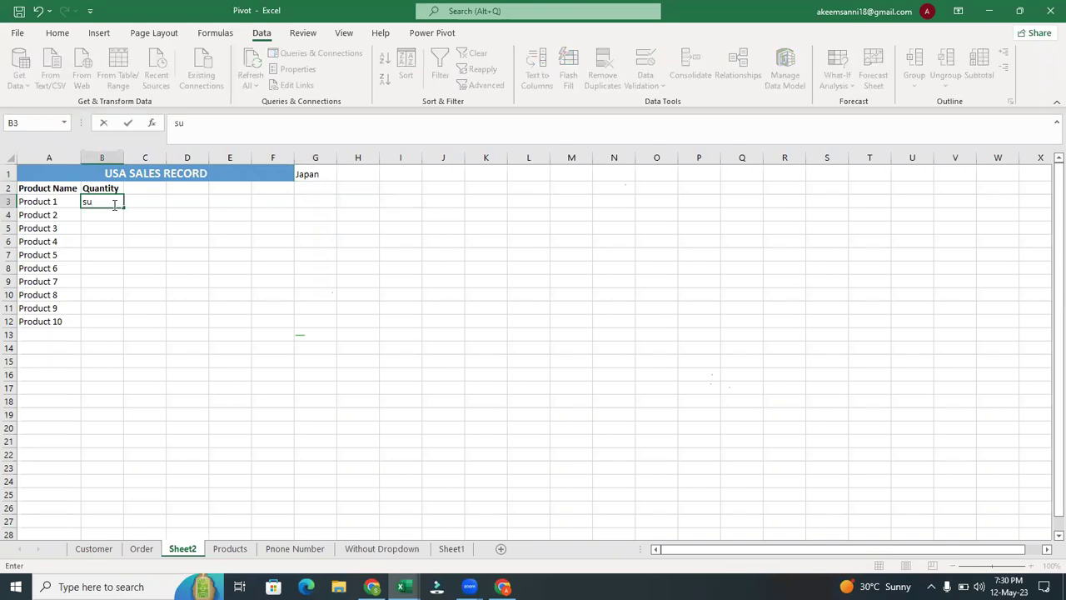
text(=sumif)
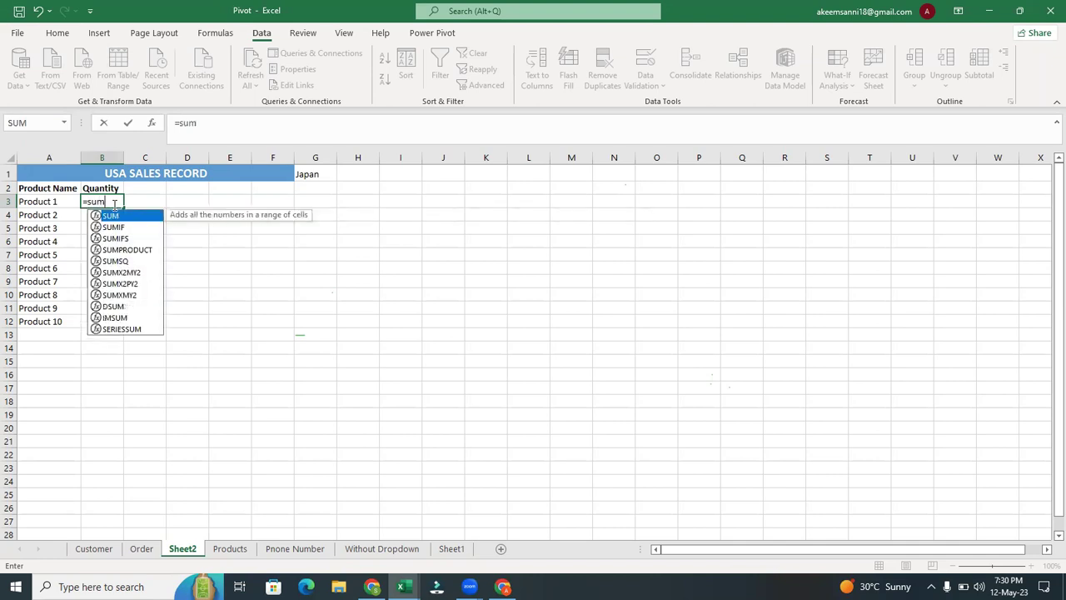
click(108, 228)
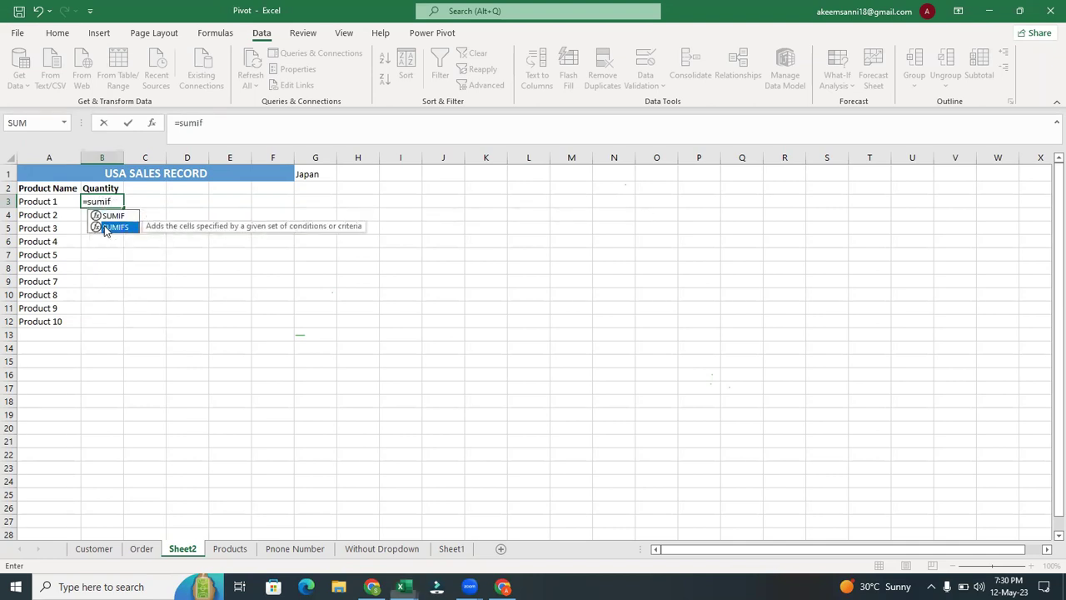
double_click(108, 227)
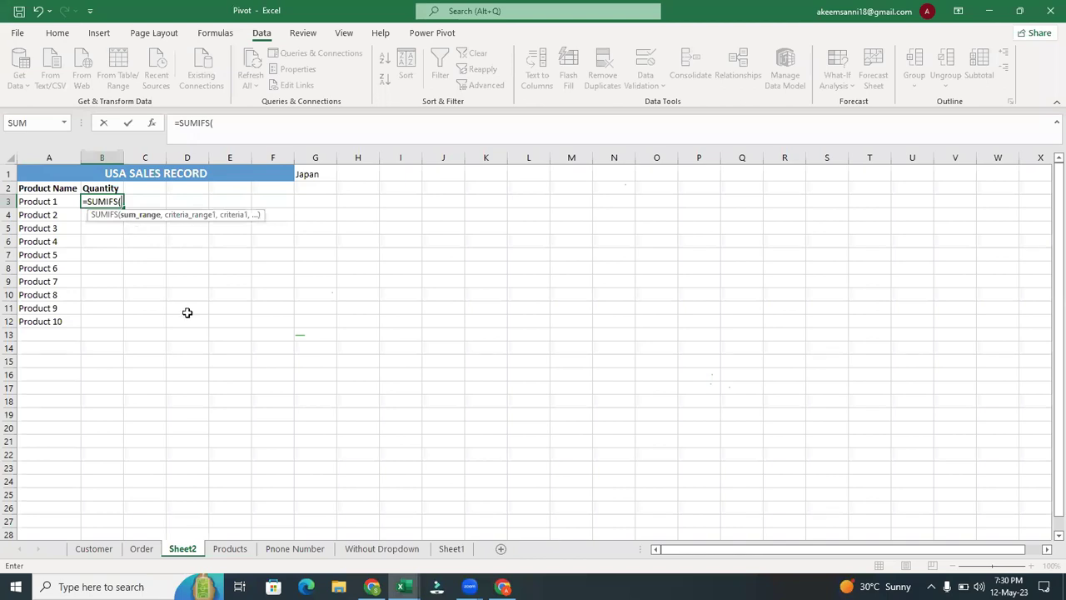
click(142, 549)
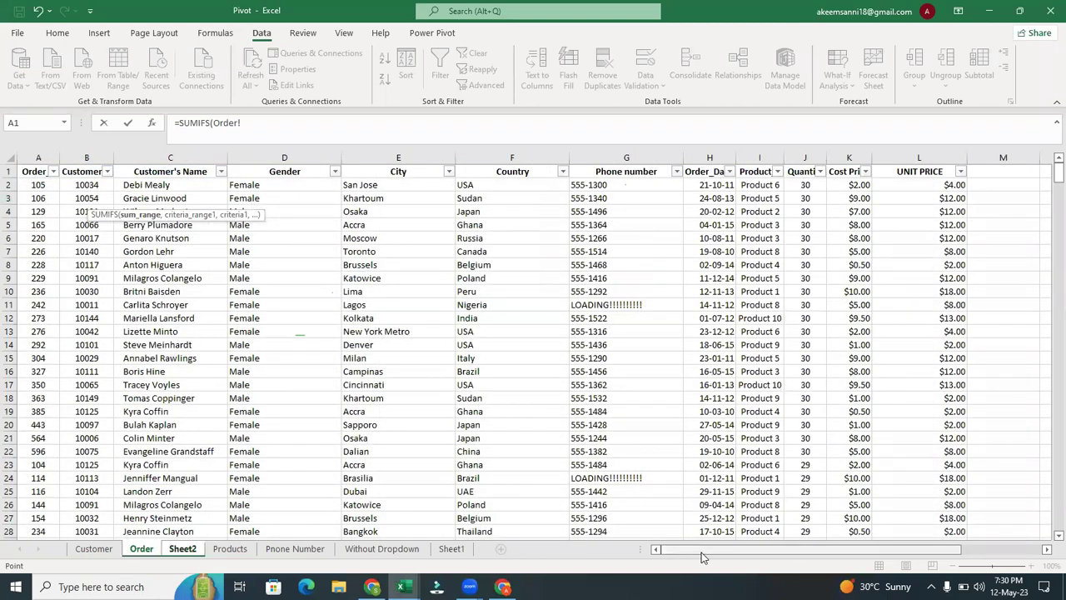
drag(700, 550, 742, 550)
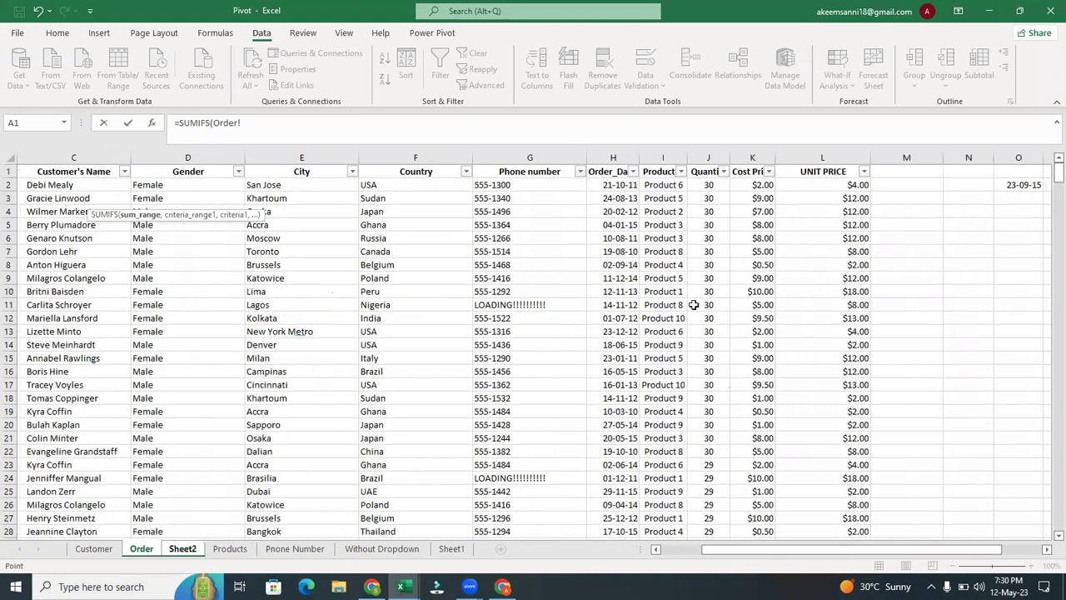
click(710, 157)
text(,)
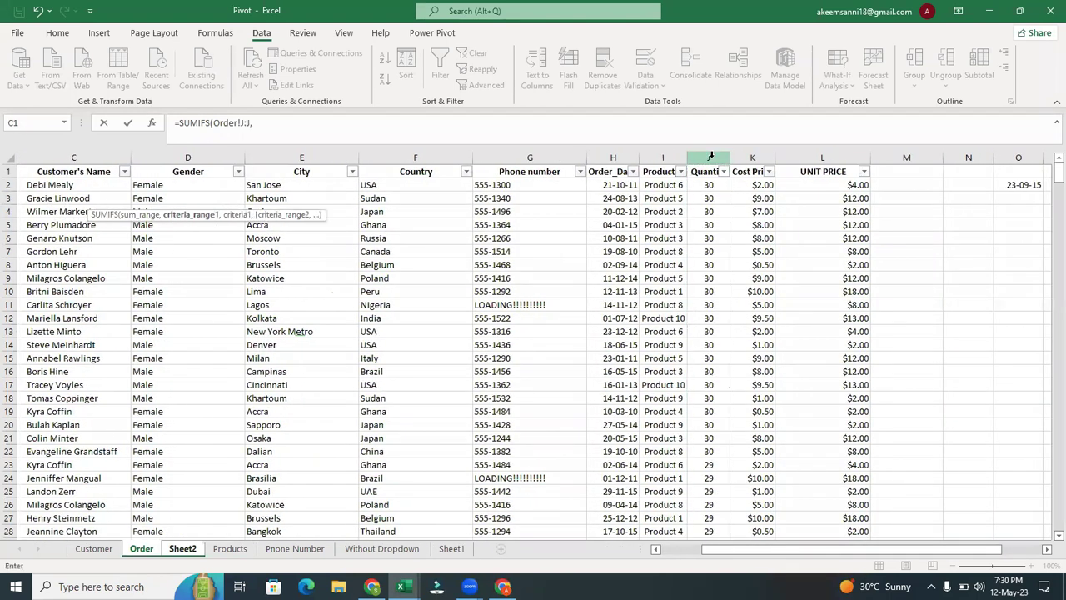
click(660, 157)
text(,)
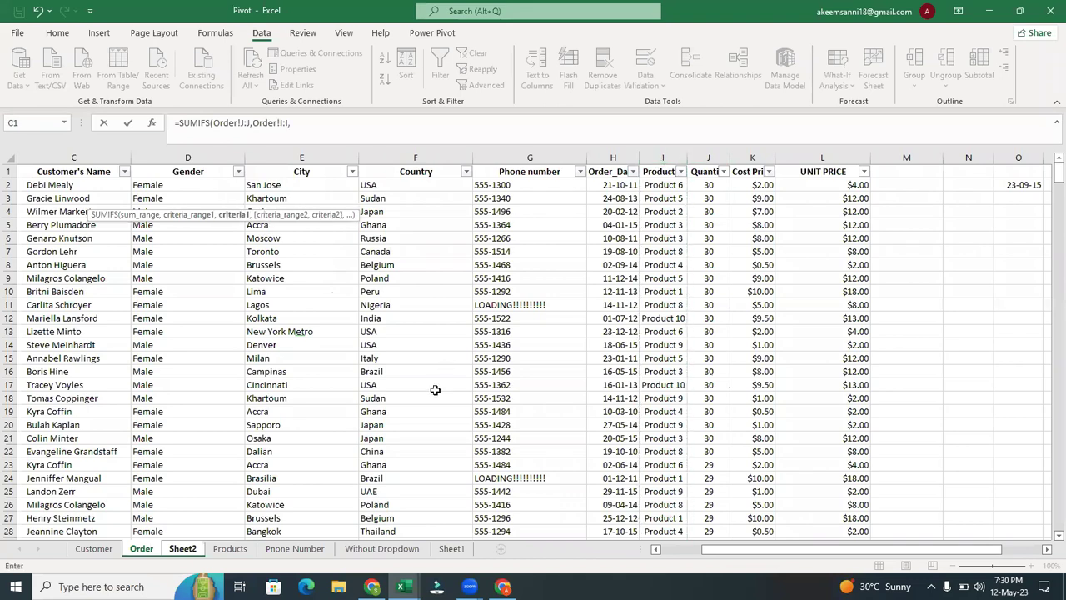
- Add criteria Sheet2!A3, Order!F:F and absolute Sheet2!$G$1, then close and enter the formula
click(172, 549)
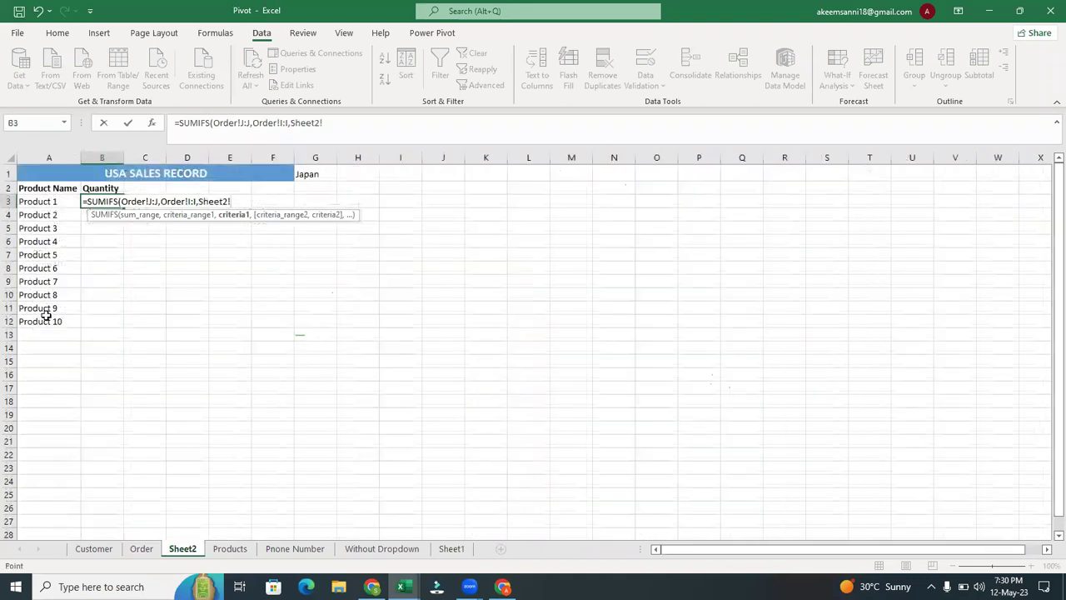
click(50, 202)
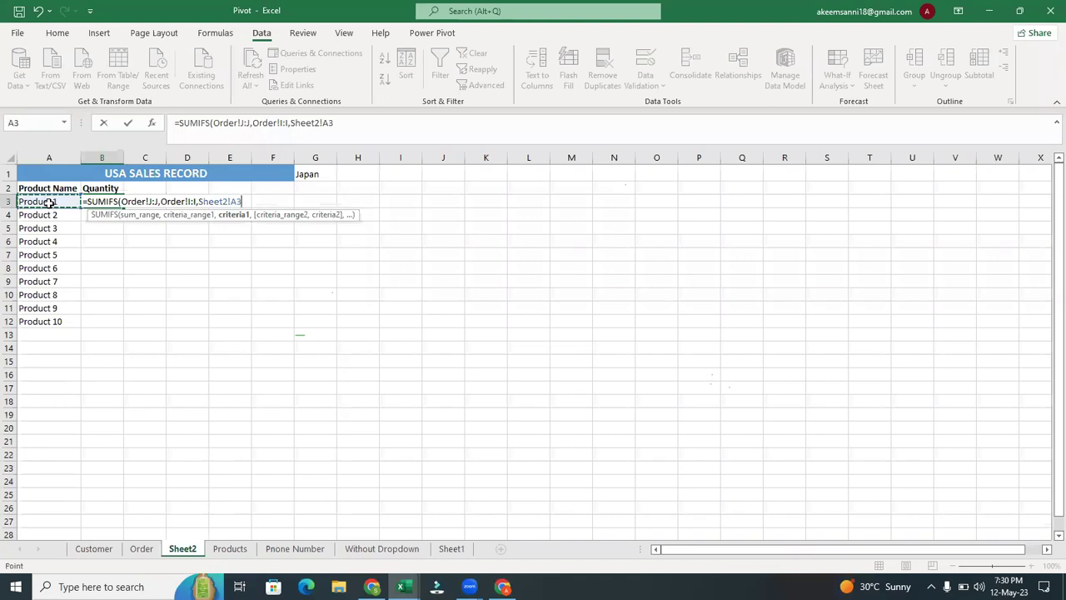
text(,)
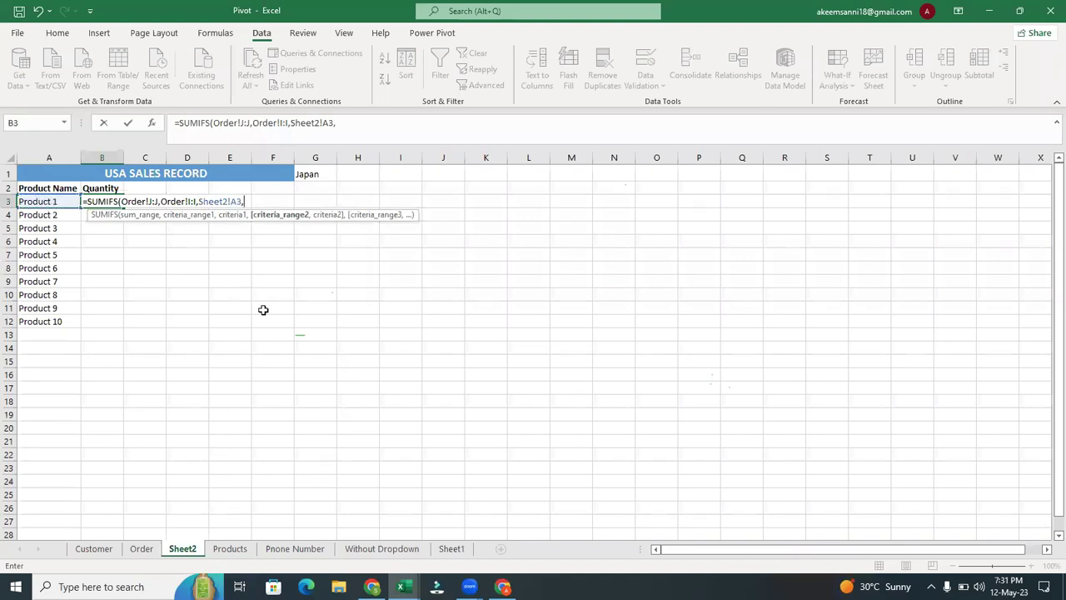
click(141, 548)
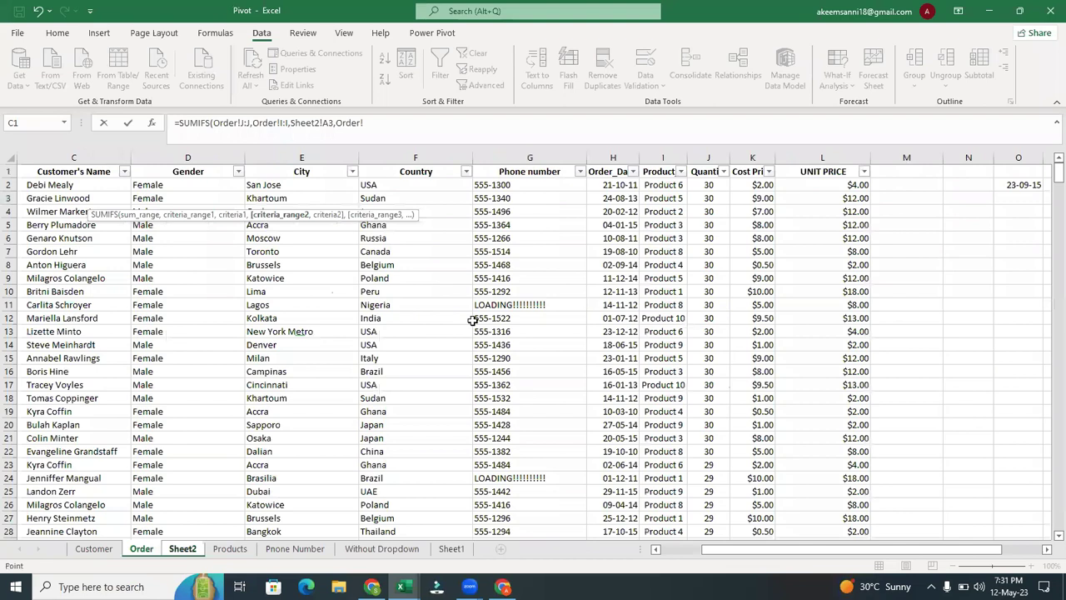
click(392, 159)
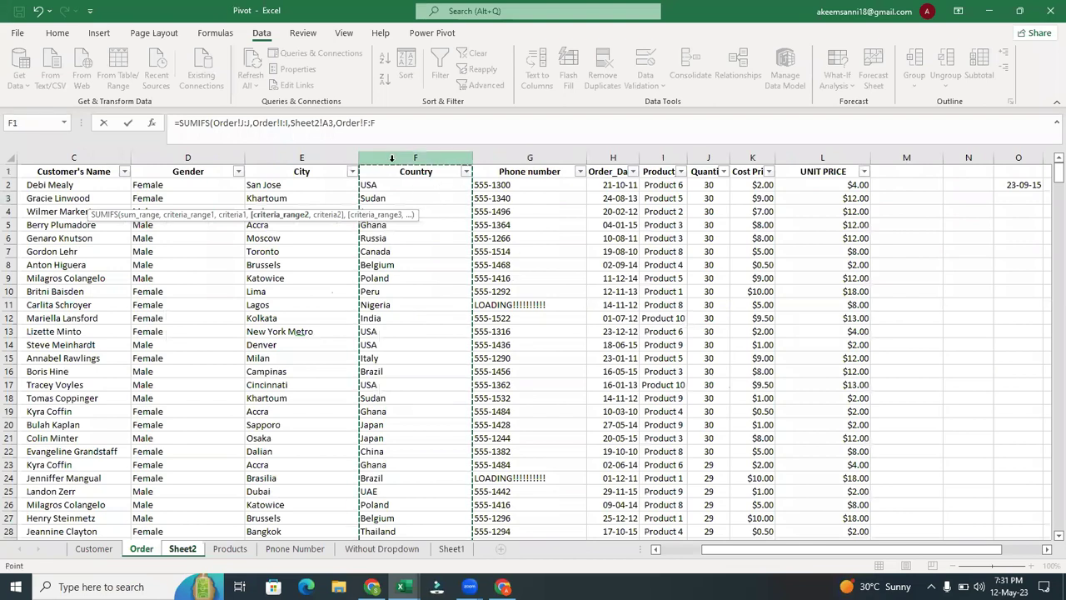
text(,)
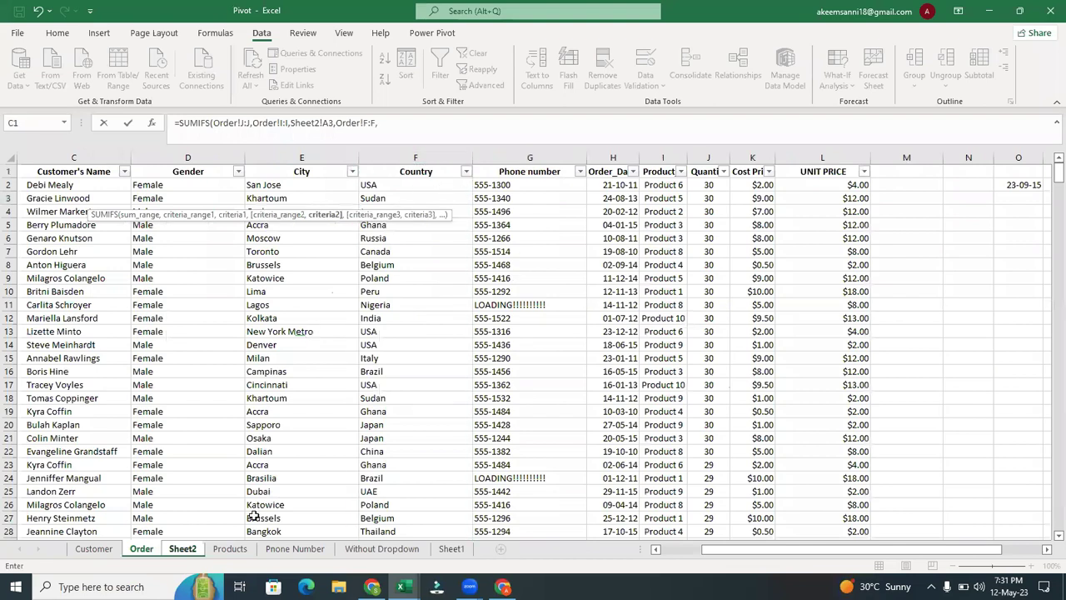
click(185, 549)
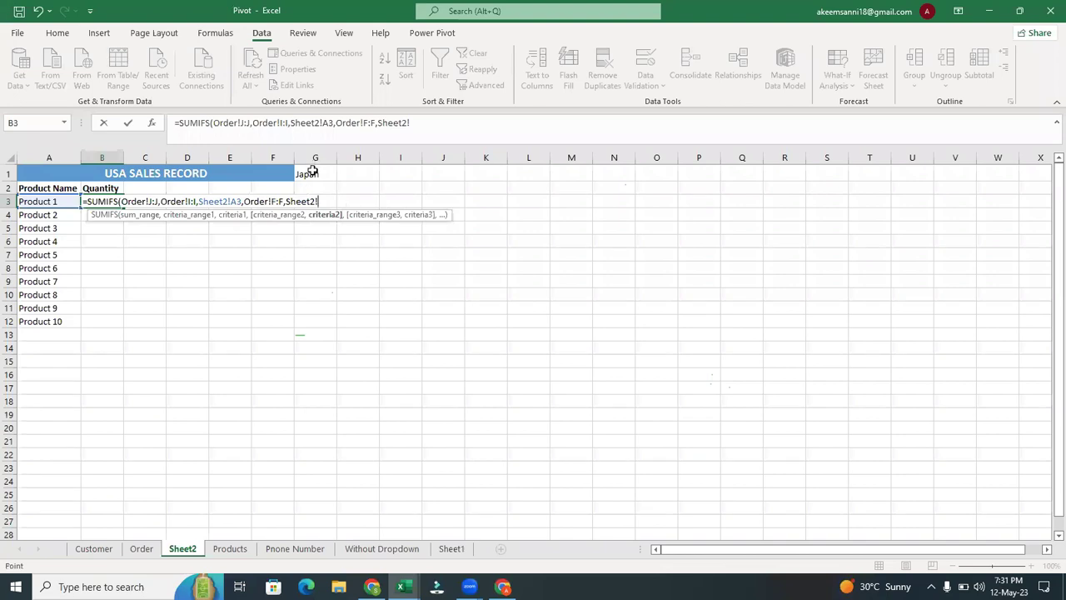
click(312, 169)
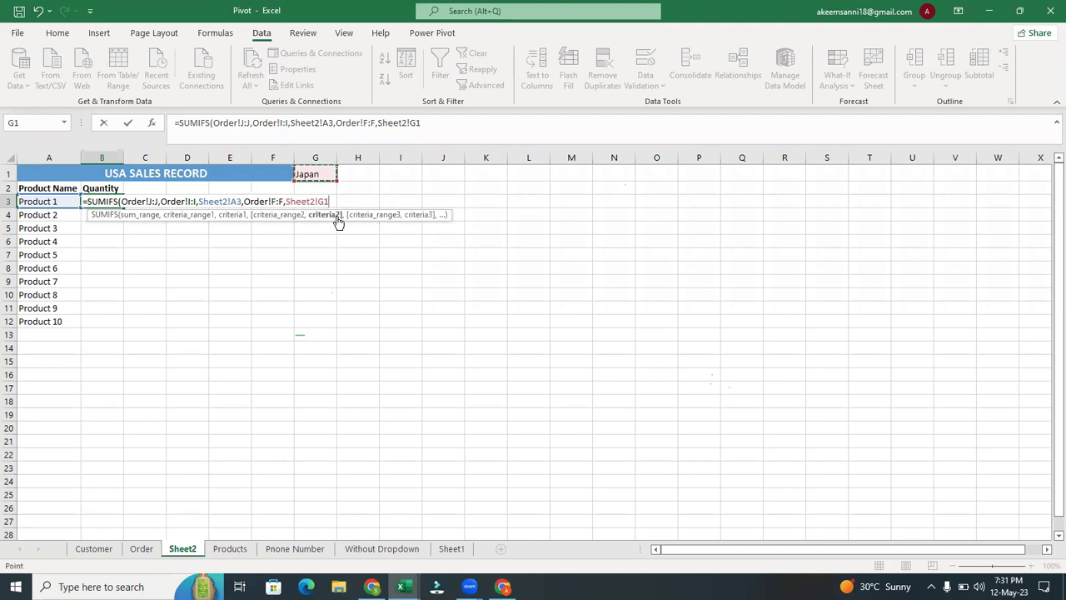
drag(333, 201, 319, 202)
key(F4)
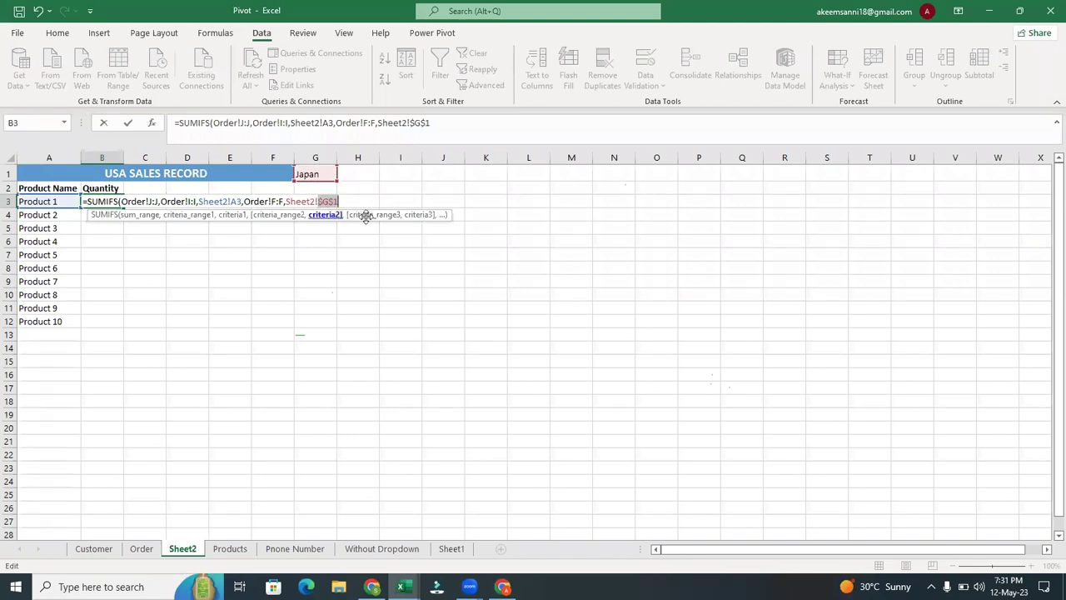
click(447, 127)
text())
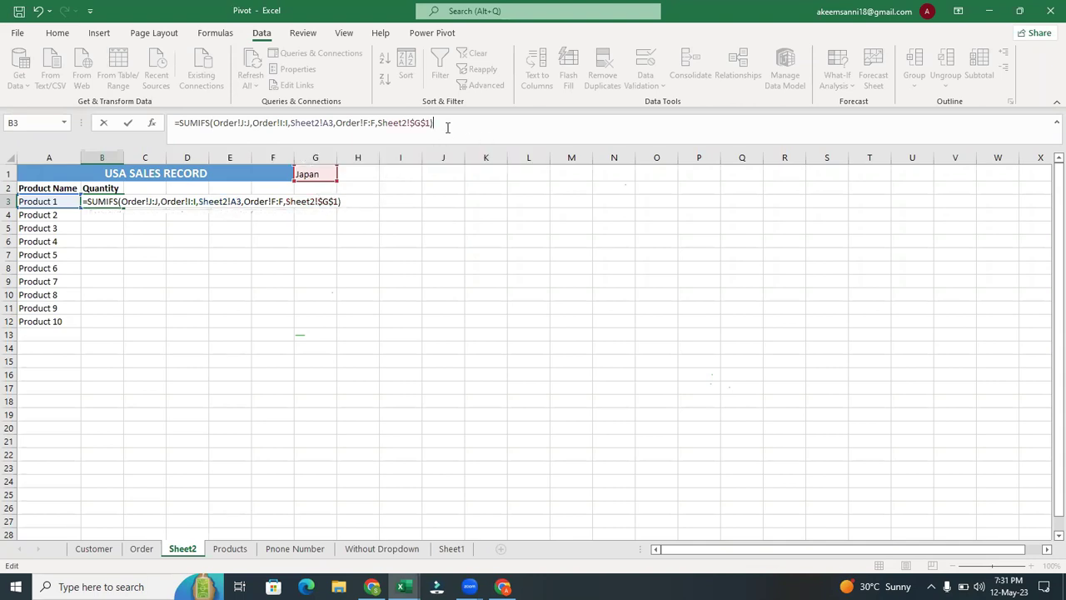
key(Return)
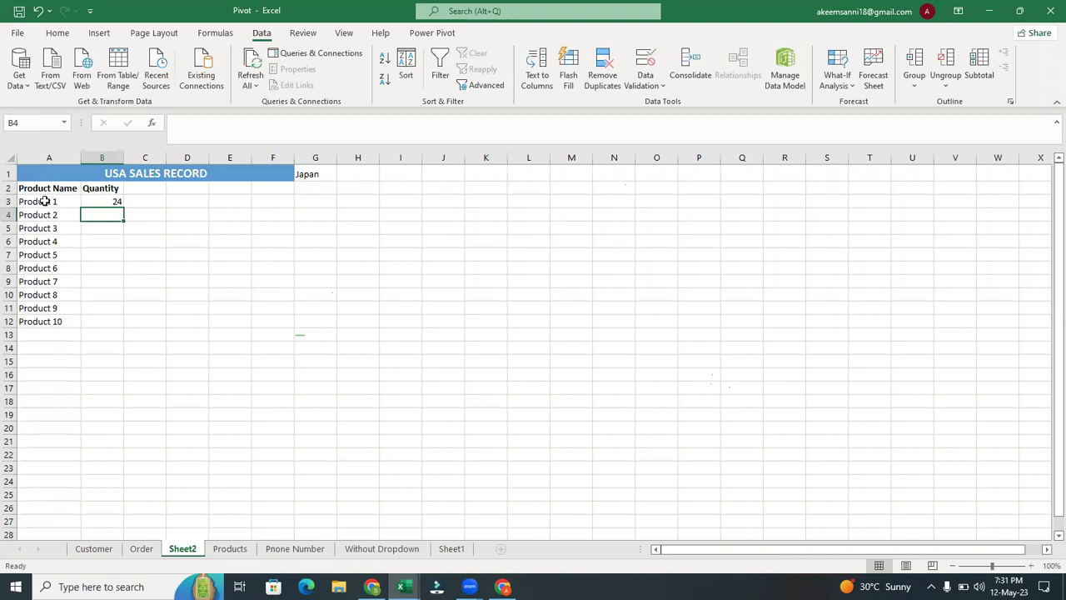
click(107, 200)
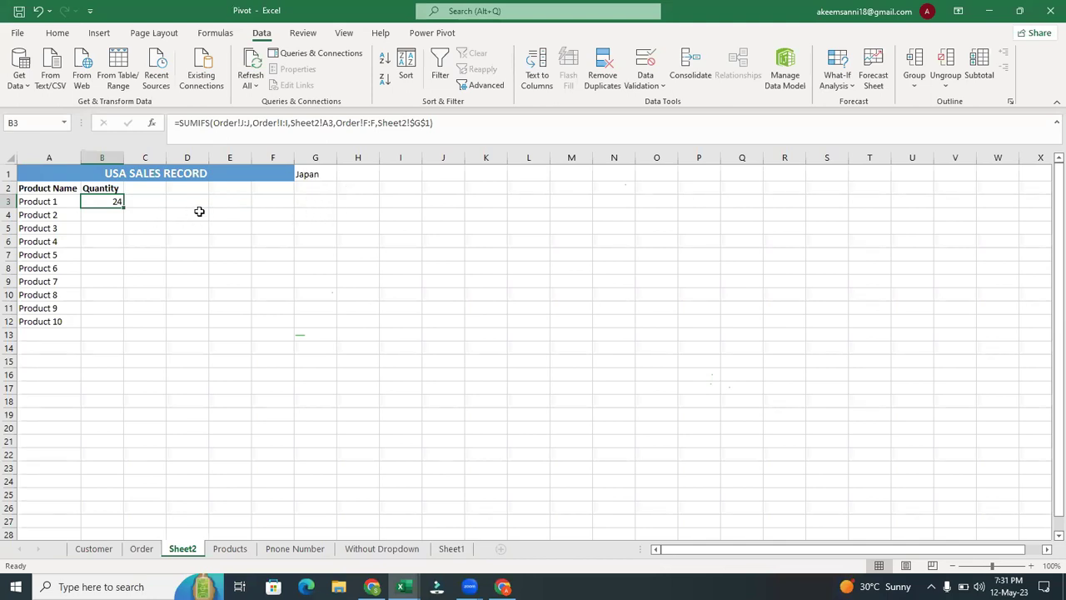
click(321, 192)
click(317, 202)
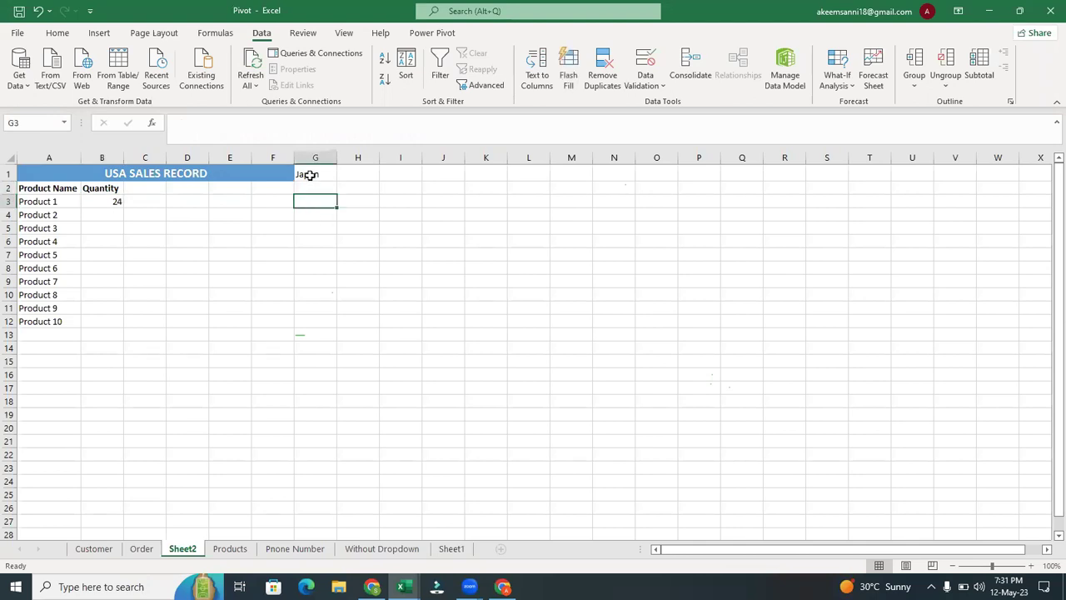
click(308, 175)
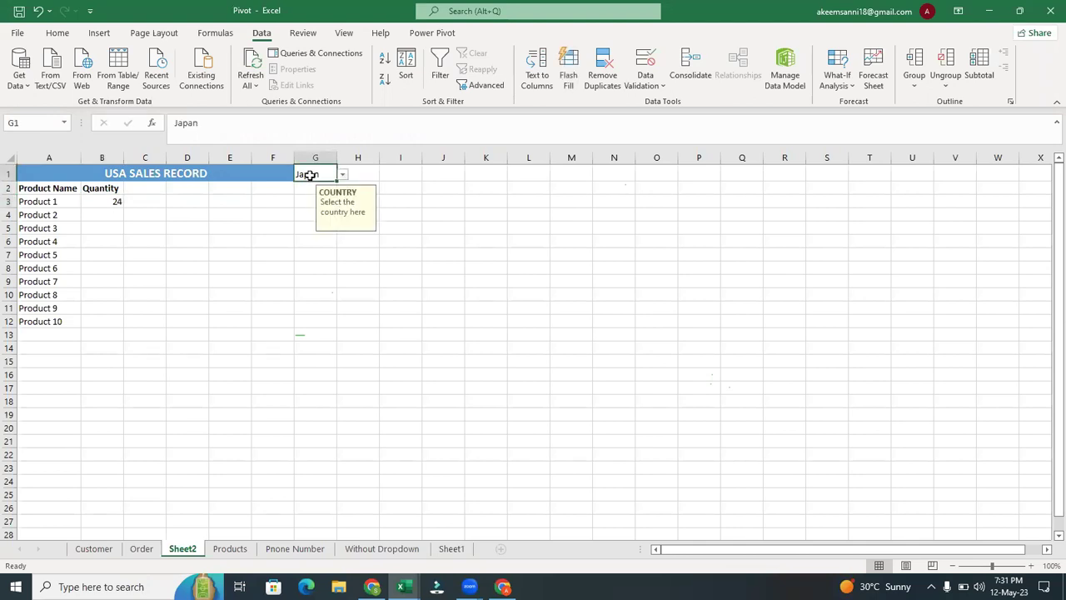
click(106, 201)
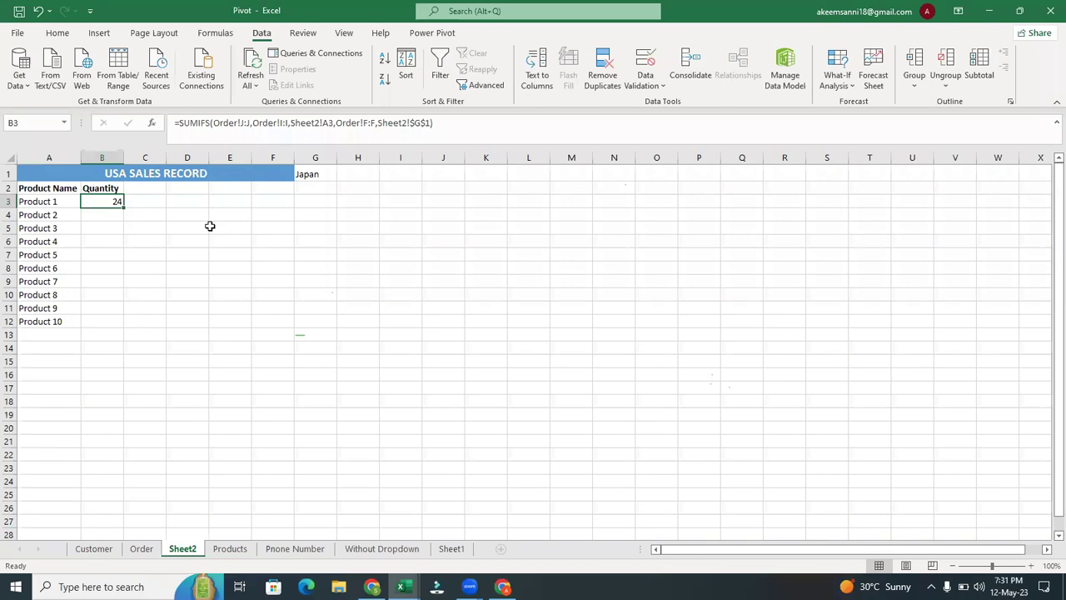
- In B3, start a SUMIFS summing Order!J:J where Order!I:I matches Product 1 in Sheet2!A3
key(Delete)
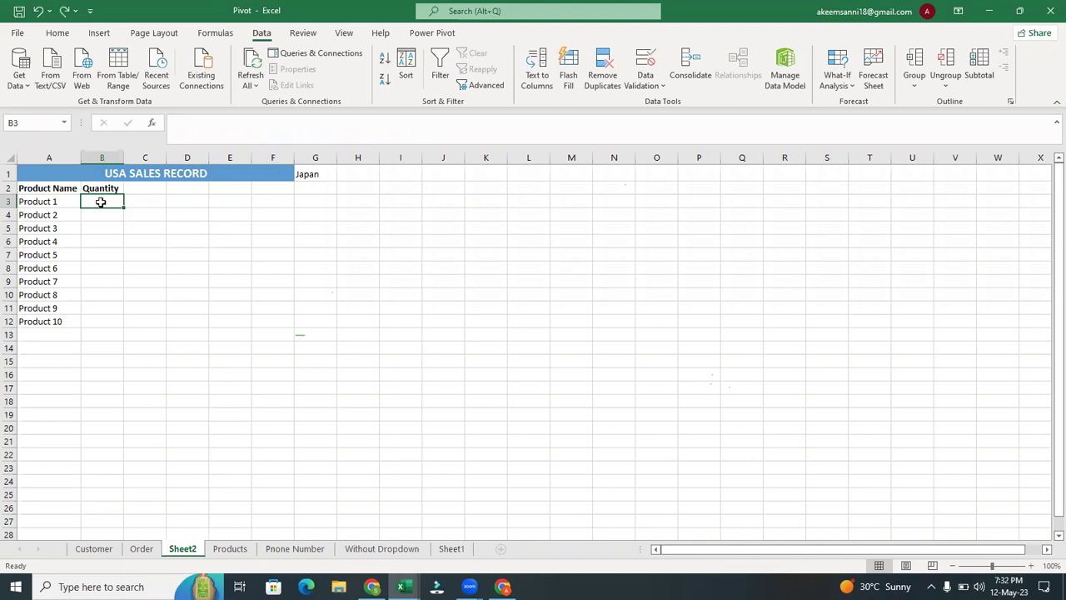
text(=)
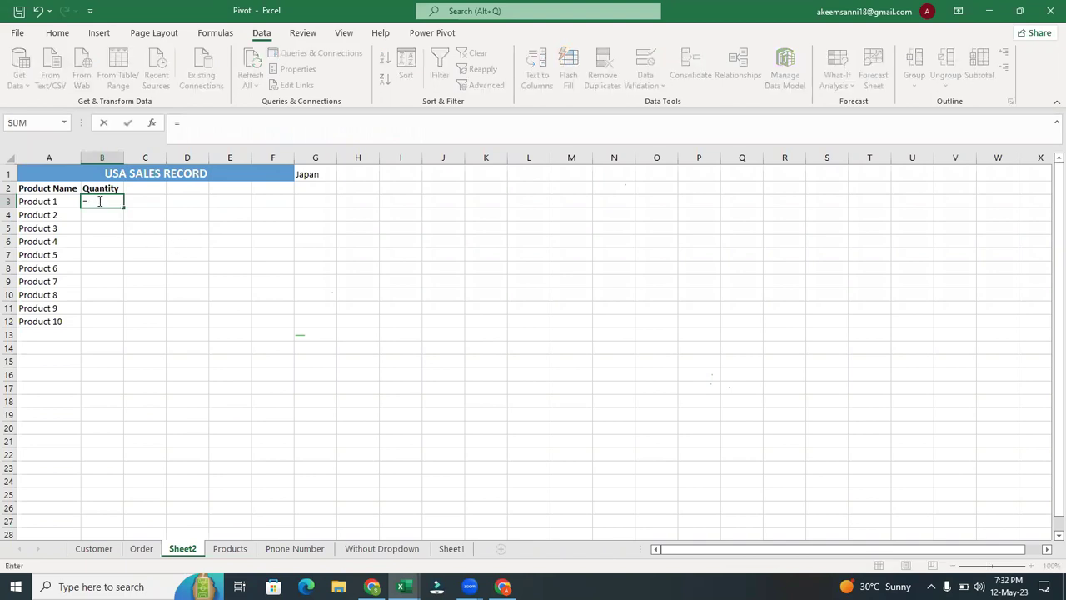
text(sumi)
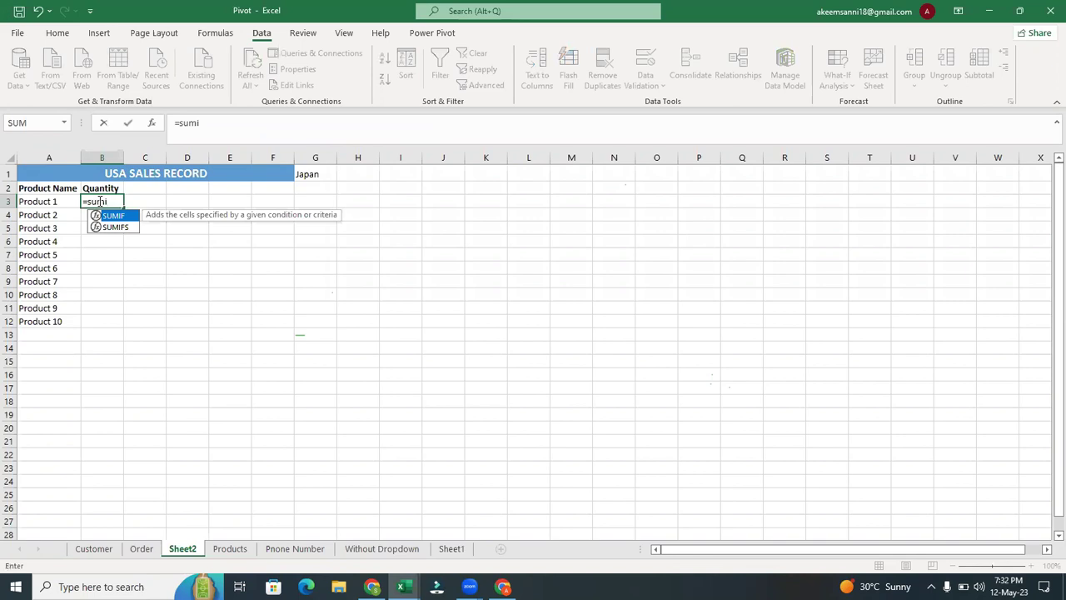
click(115, 227)
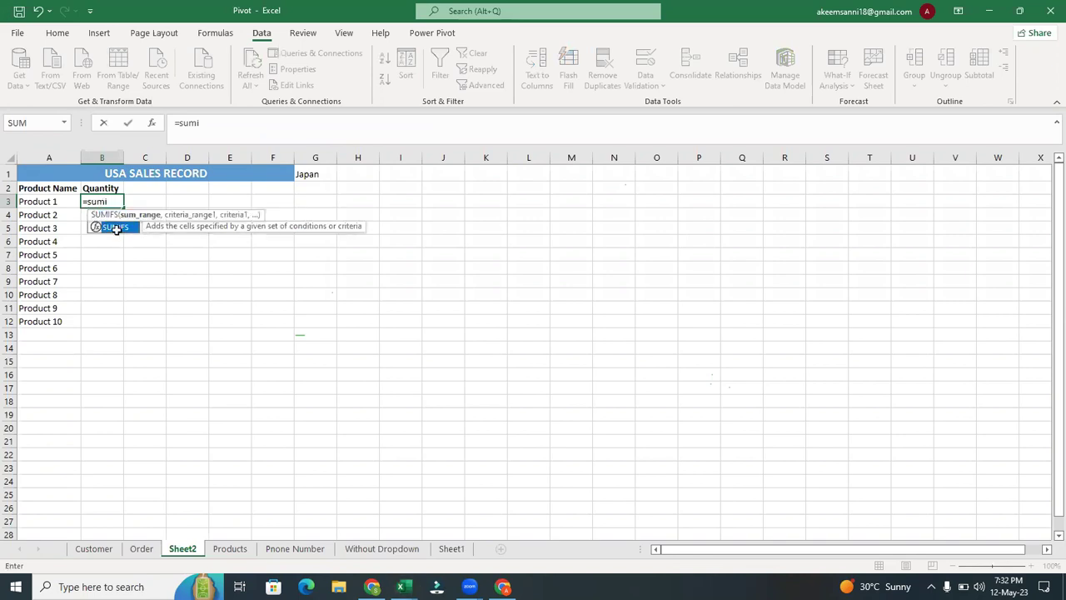
double_click(115, 227)
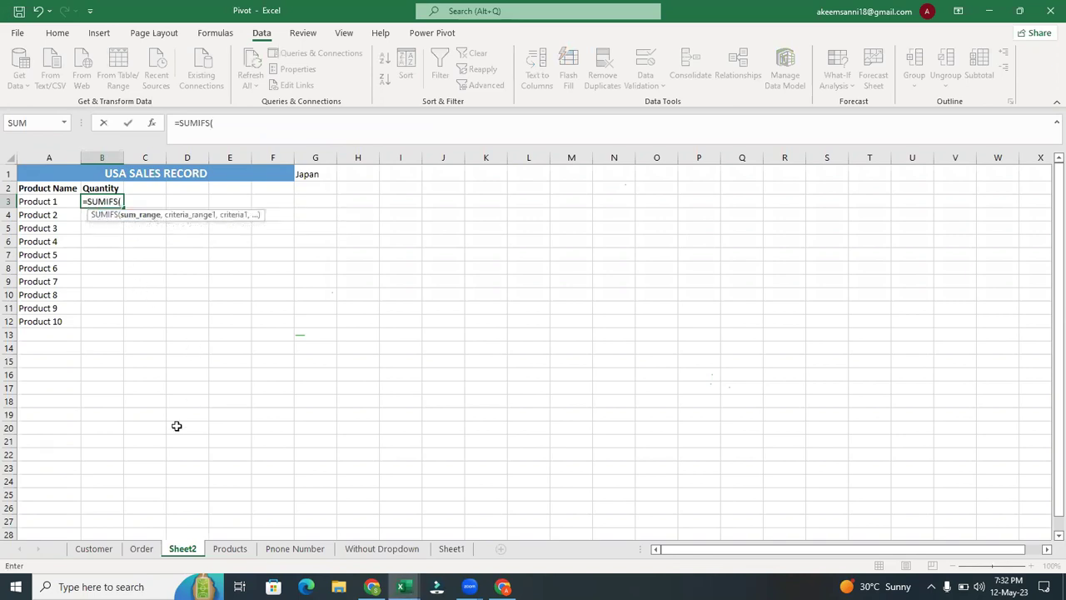
click(143, 549)
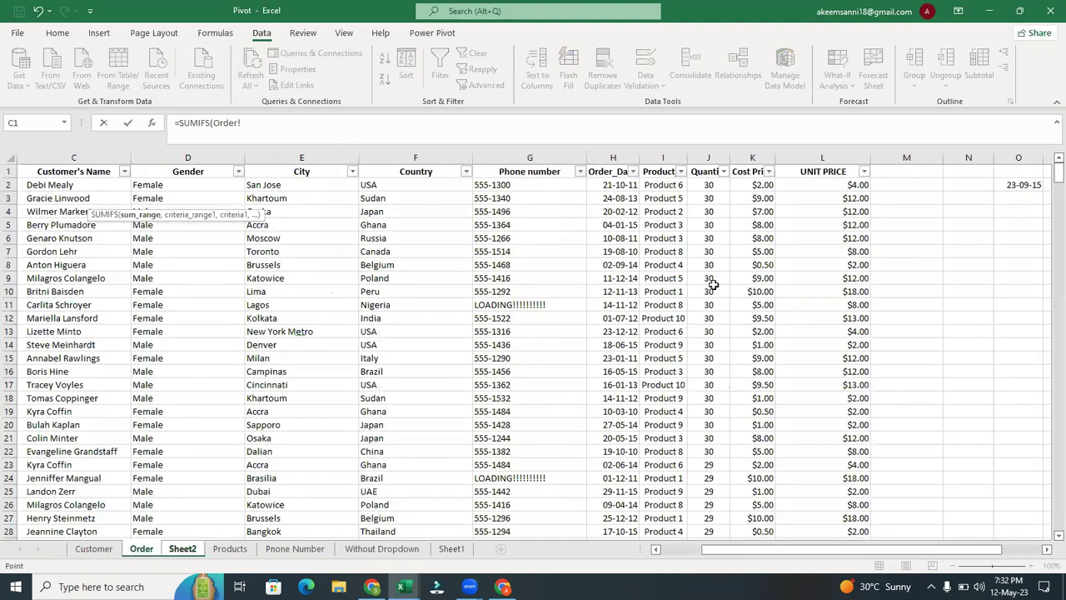
click(714, 158)
text(,)
click(671, 159)
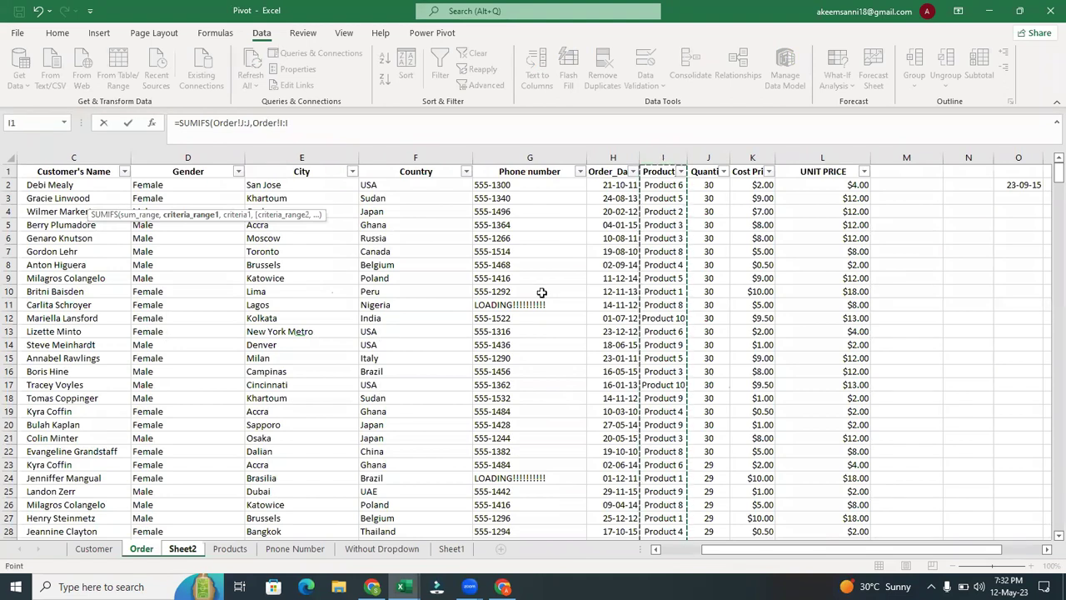
text(,)
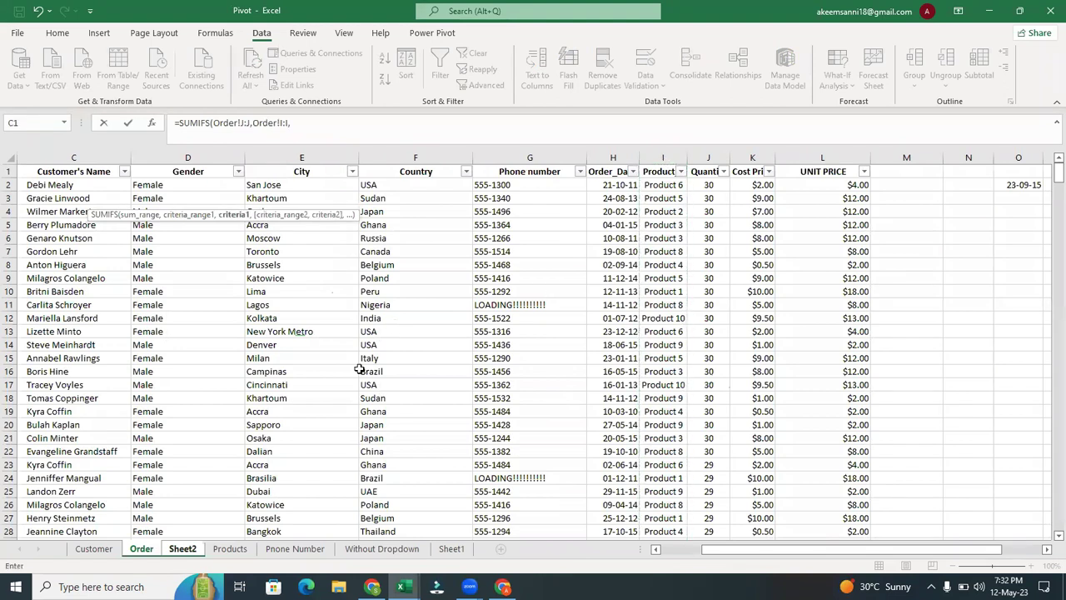
click(182, 549)
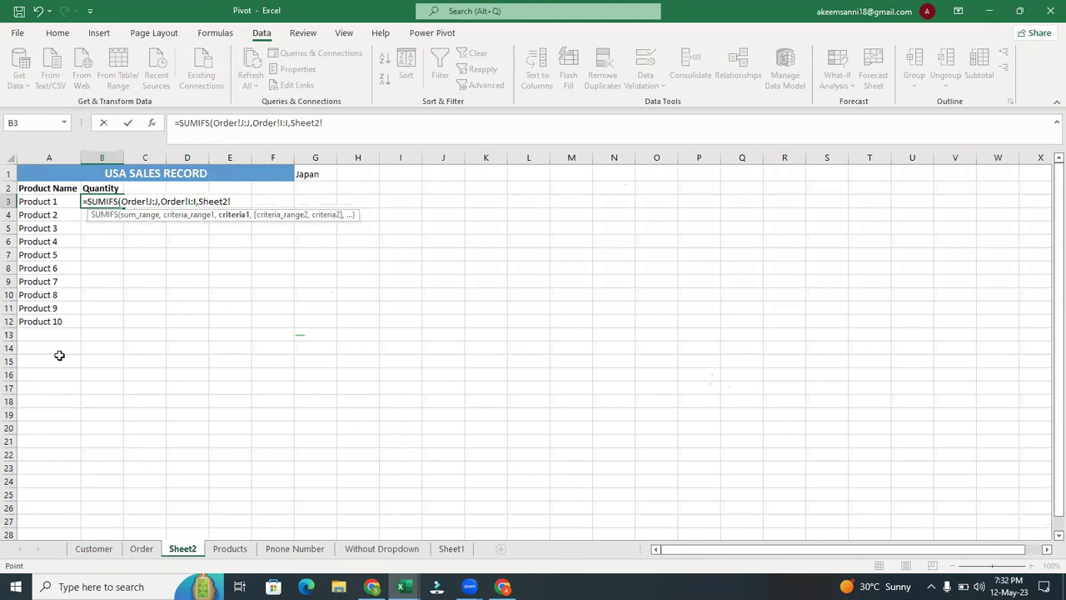
click(45, 200)
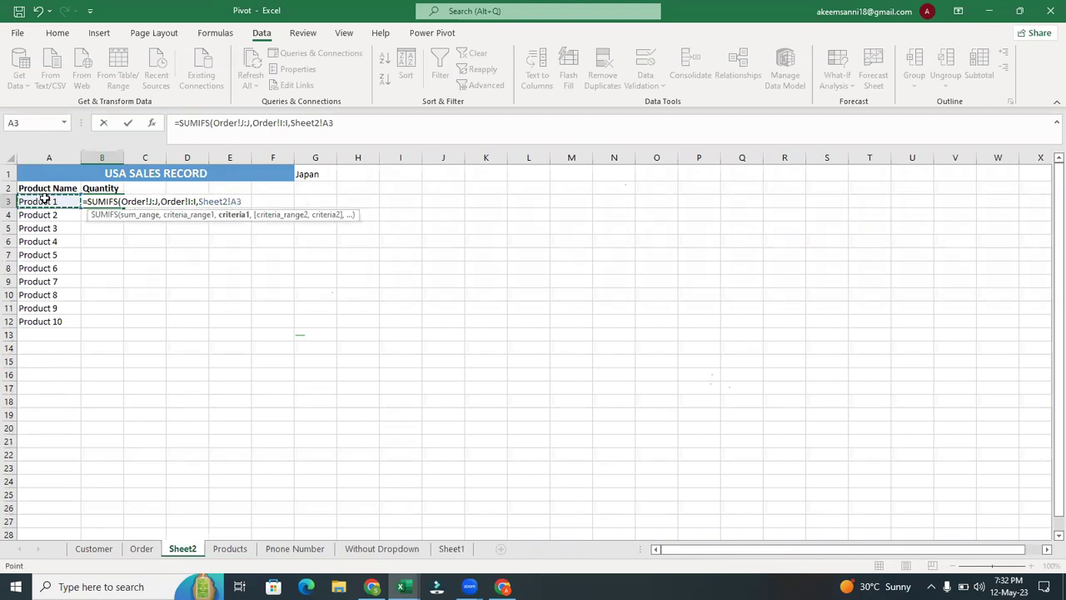
text(,)
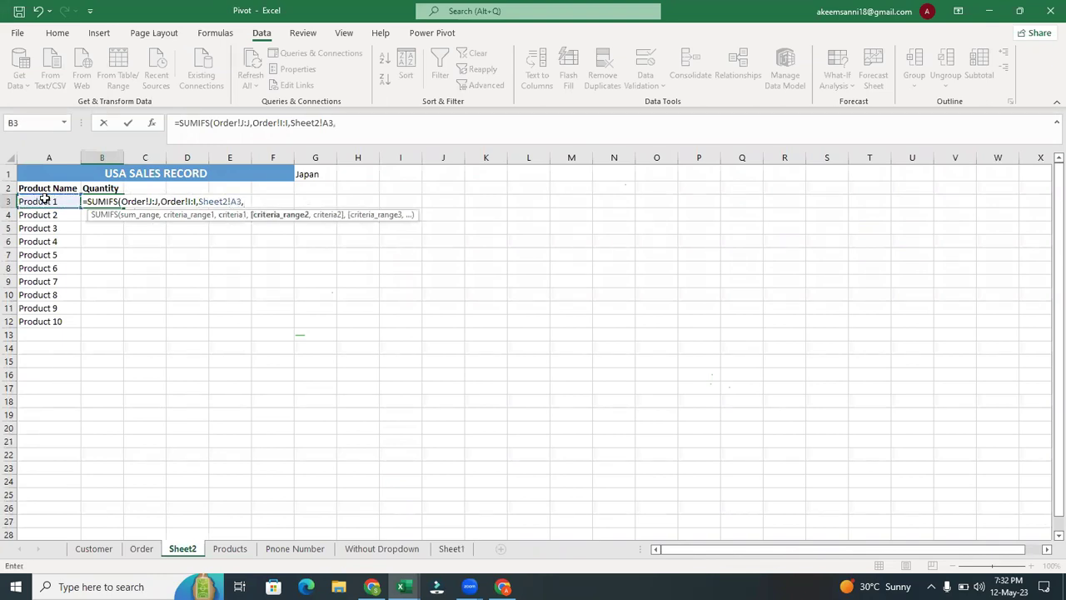
- Add the Order!F:F country criterion against absolute Sheet2!$G$1 and commit the formula, giving 24
click(142, 548)
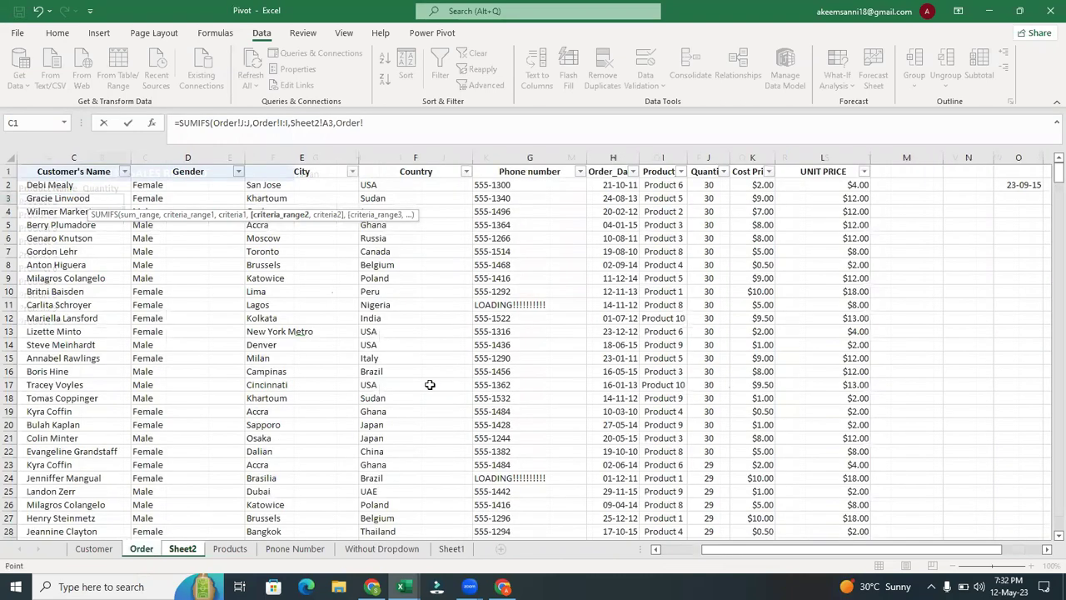
click(431, 151)
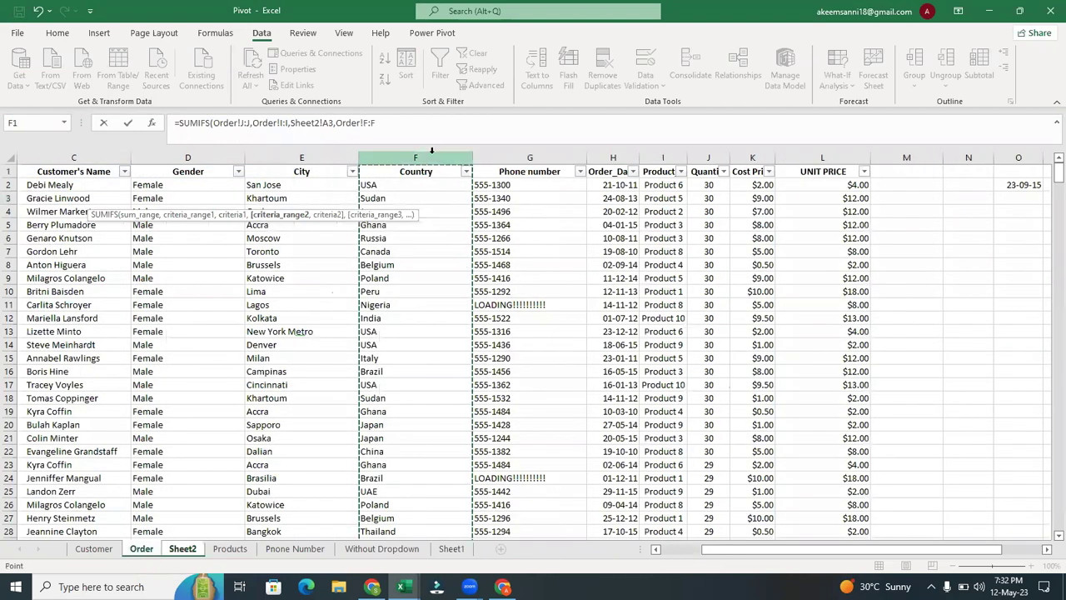
text(,)
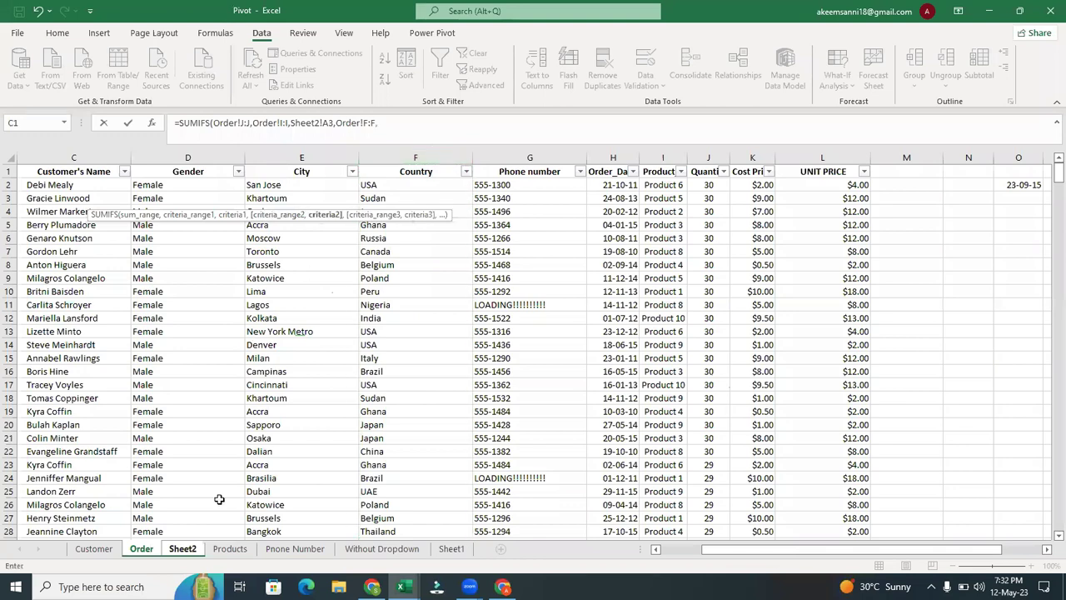
click(191, 548)
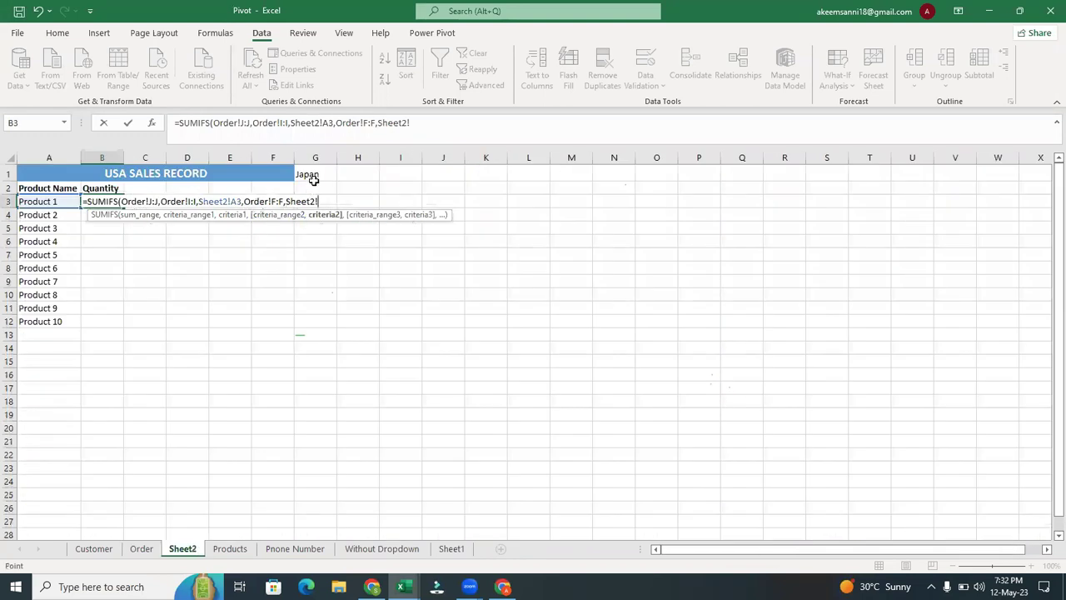
click(310, 172)
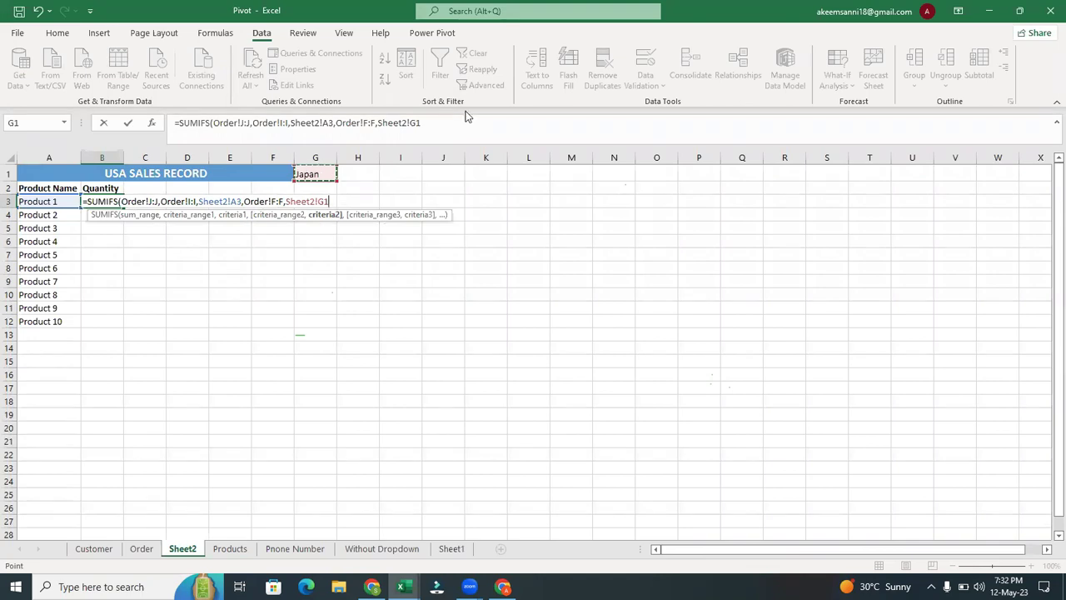
click(420, 122)
click(414, 122)
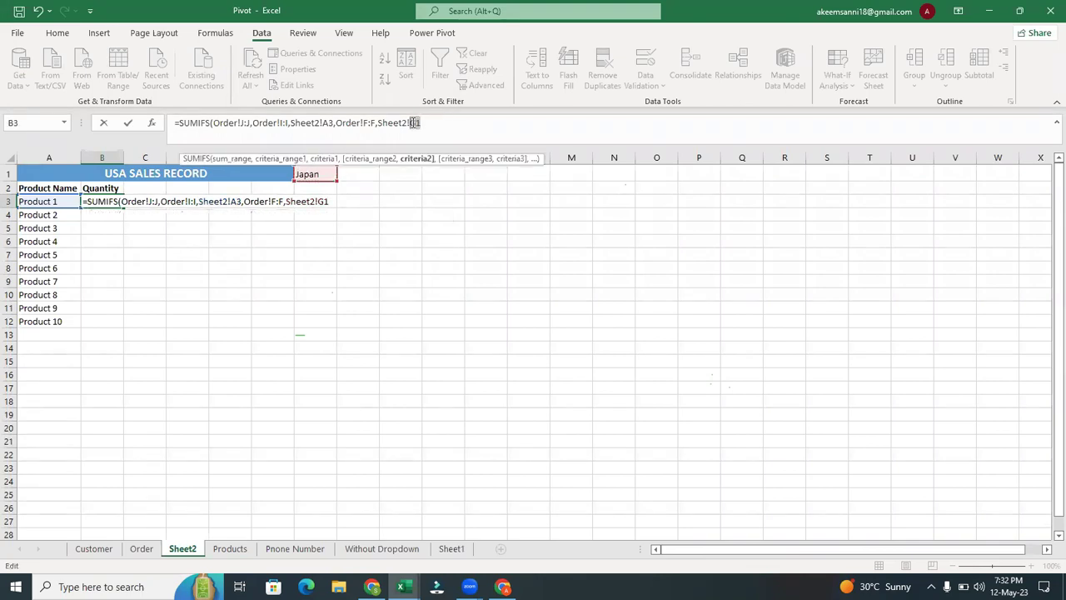
key(F4)
click(456, 126)
key(Return)
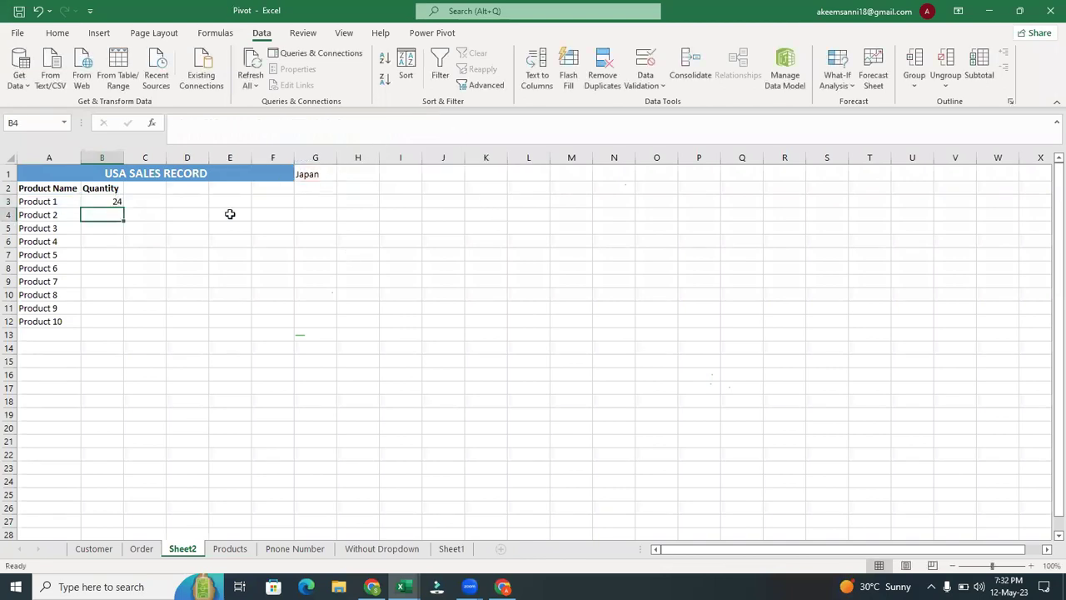
- Fill the B3 SUMIFS formula down through B12
click(112, 201)
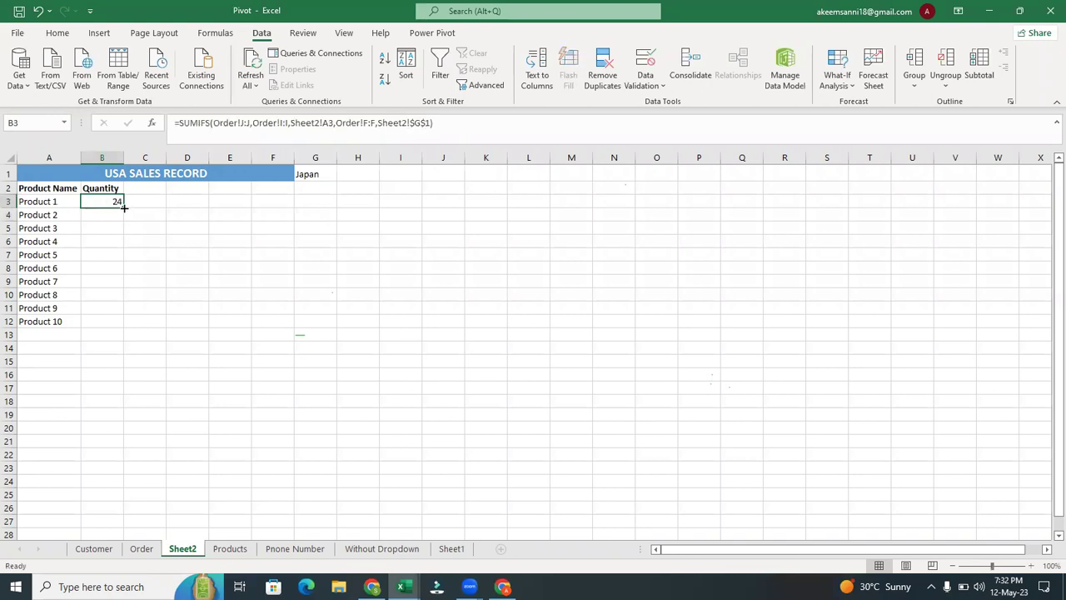
double_click(123, 209)
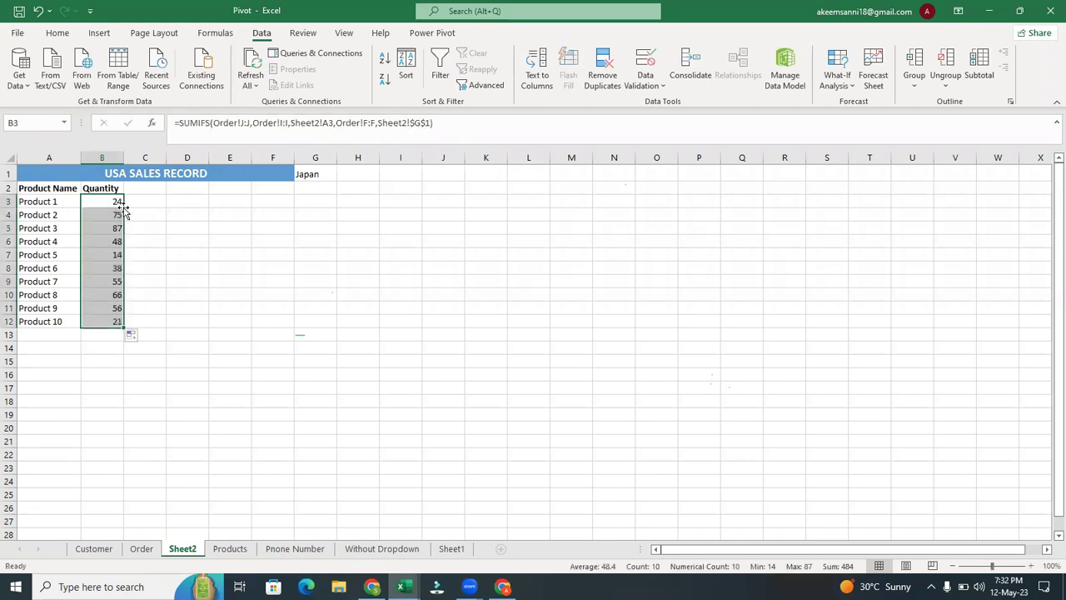
click(121, 176)
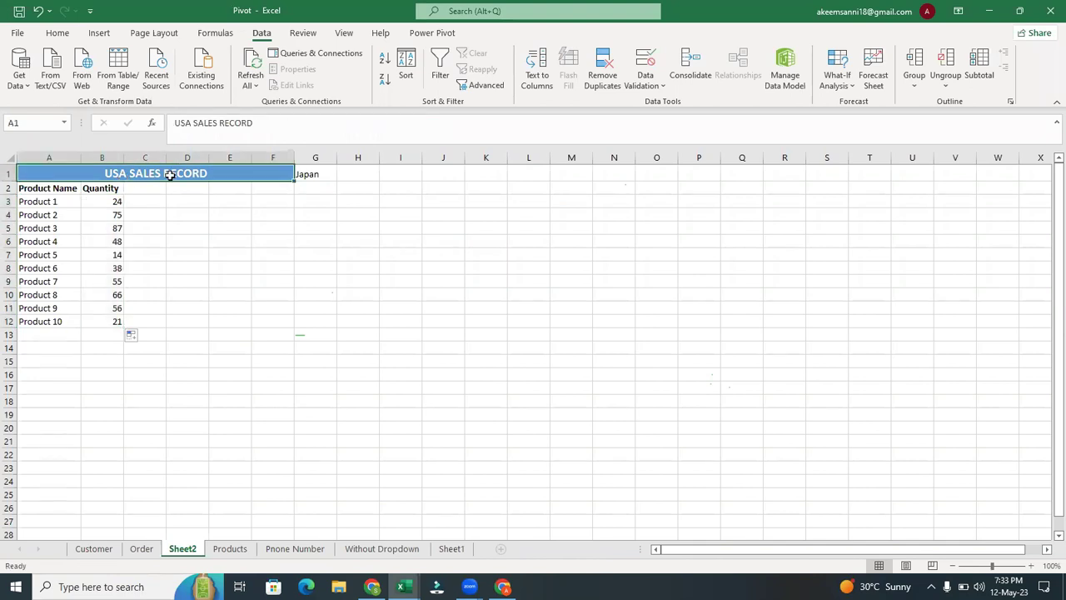
click(321, 174)
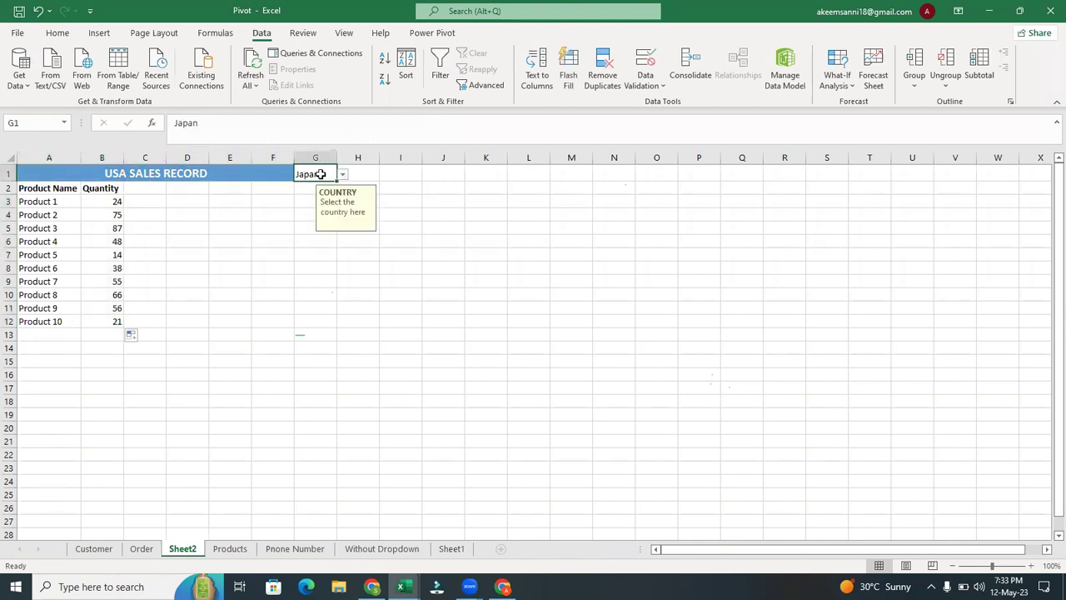
click(115, 177)
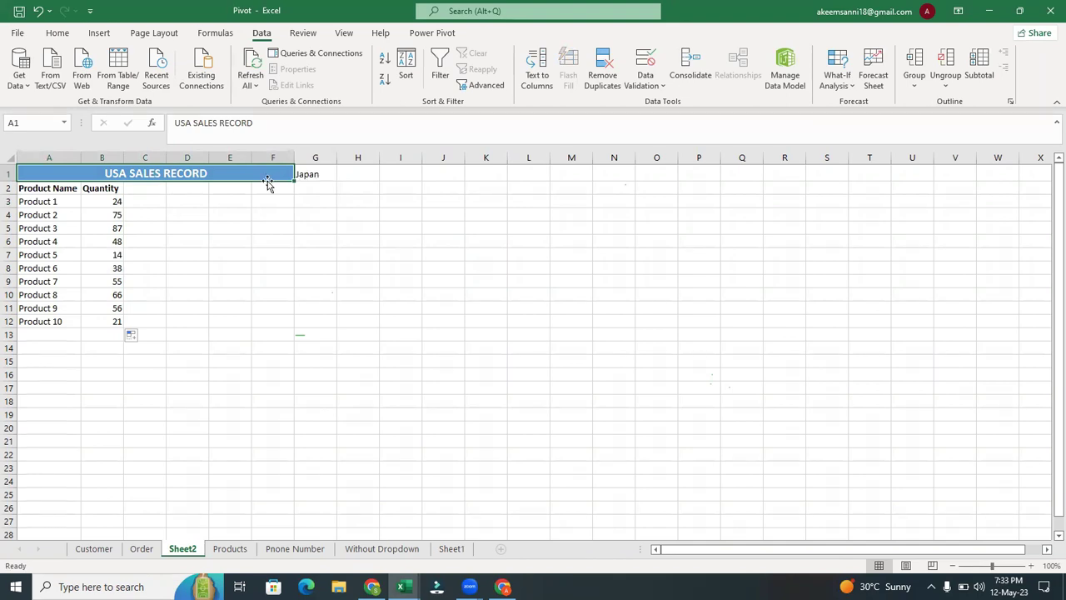
click(309, 174)
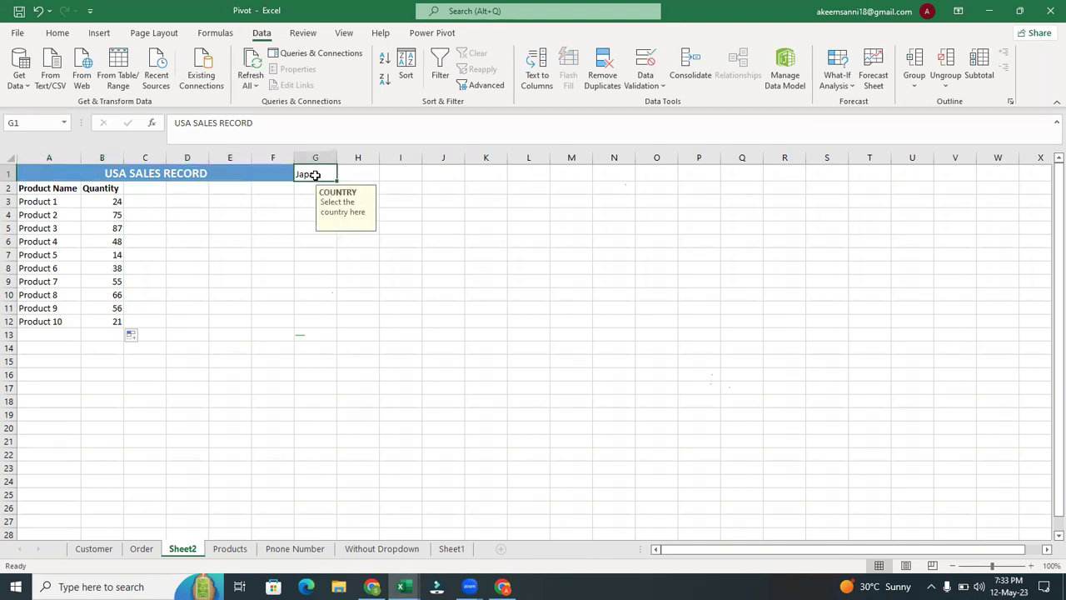
- Switch the G1 country to USA, then Brazil, ending on Japan
click(342, 179)
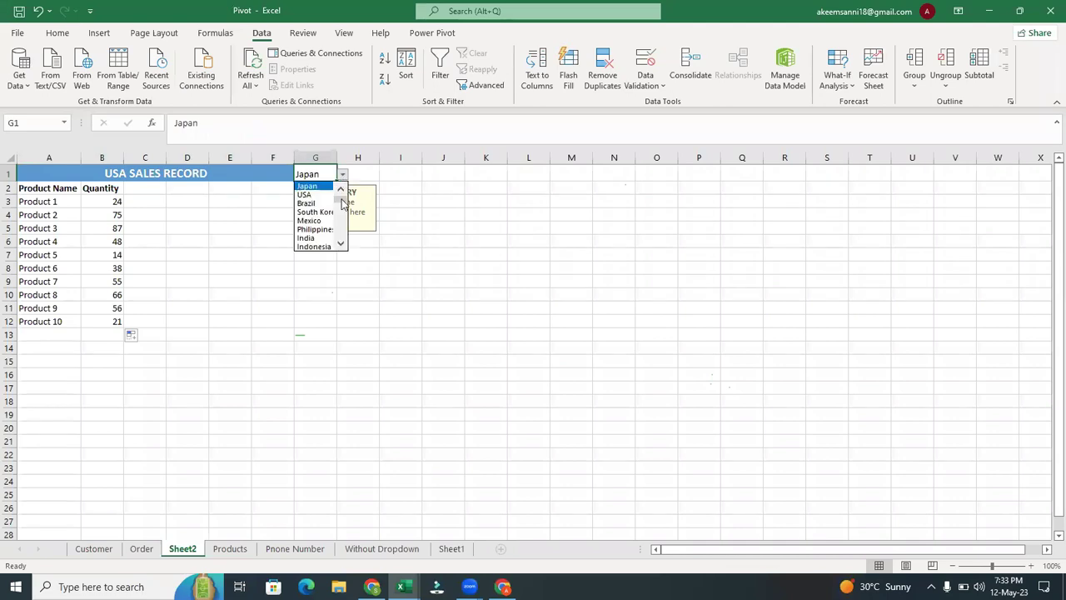
click(309, 185)
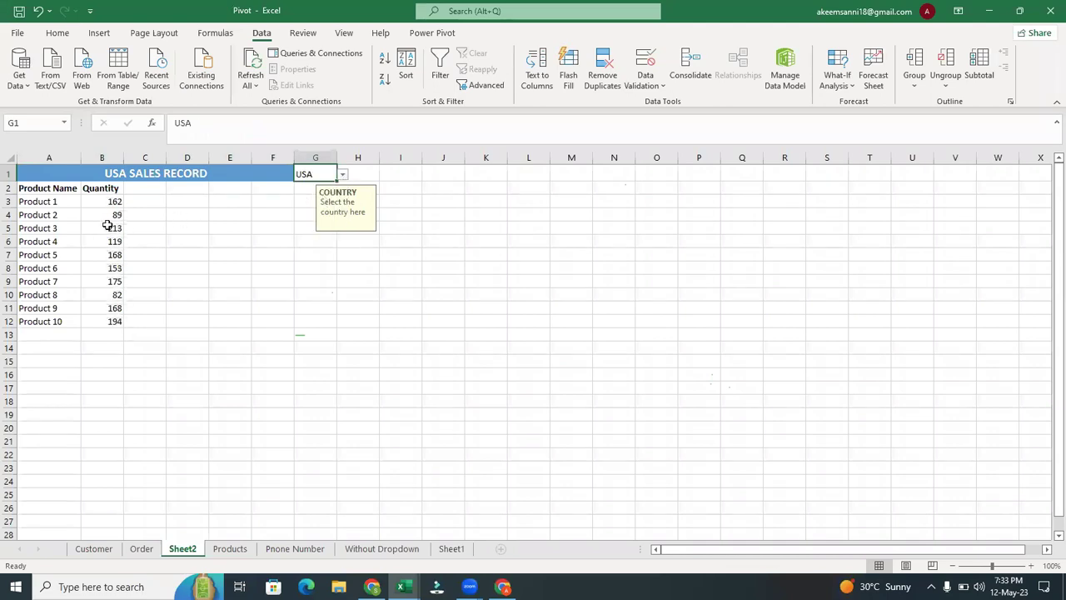
click(342, 179)
click(313, 195)
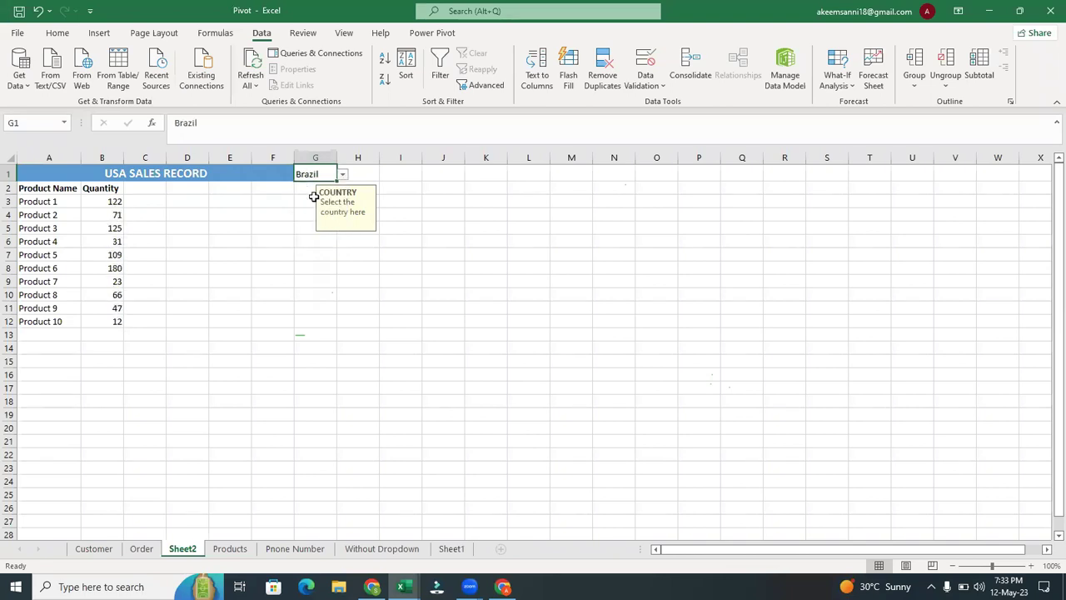
click(342, 179)
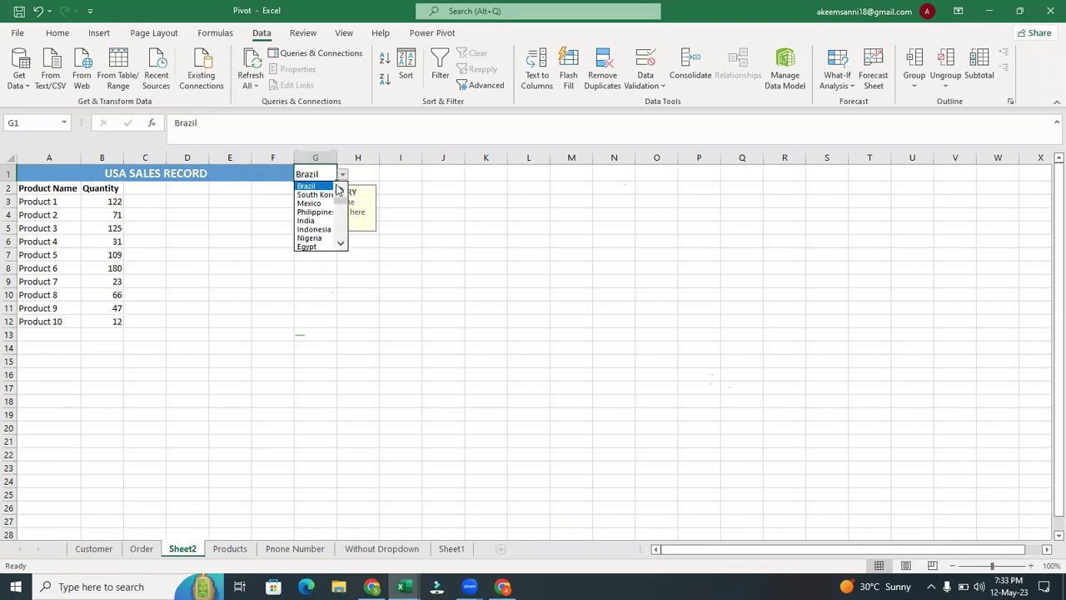
scroll(340, 202, up, 1)
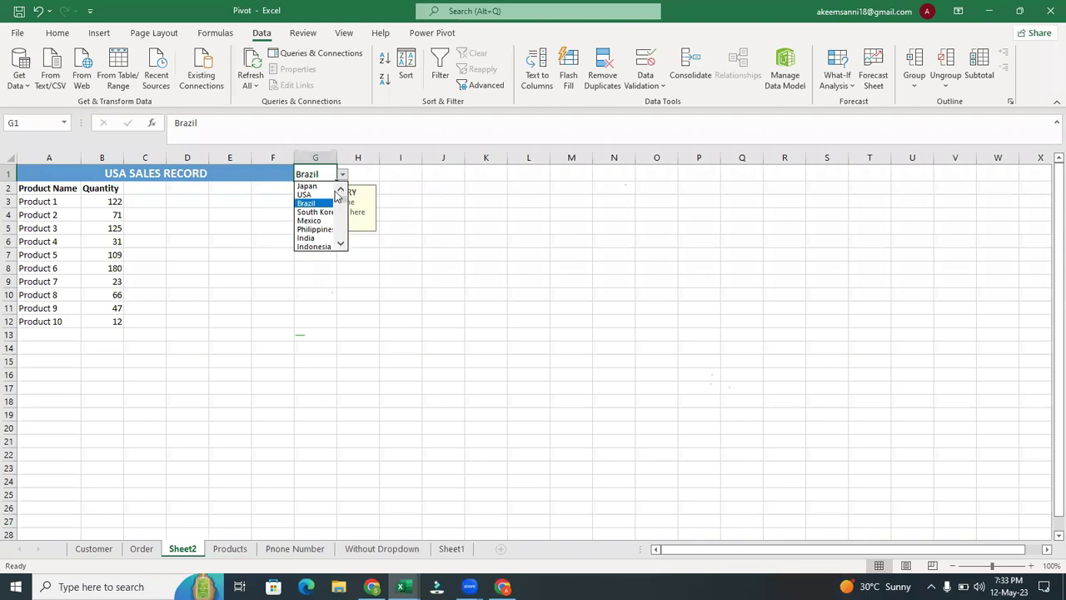
click(323, 186)
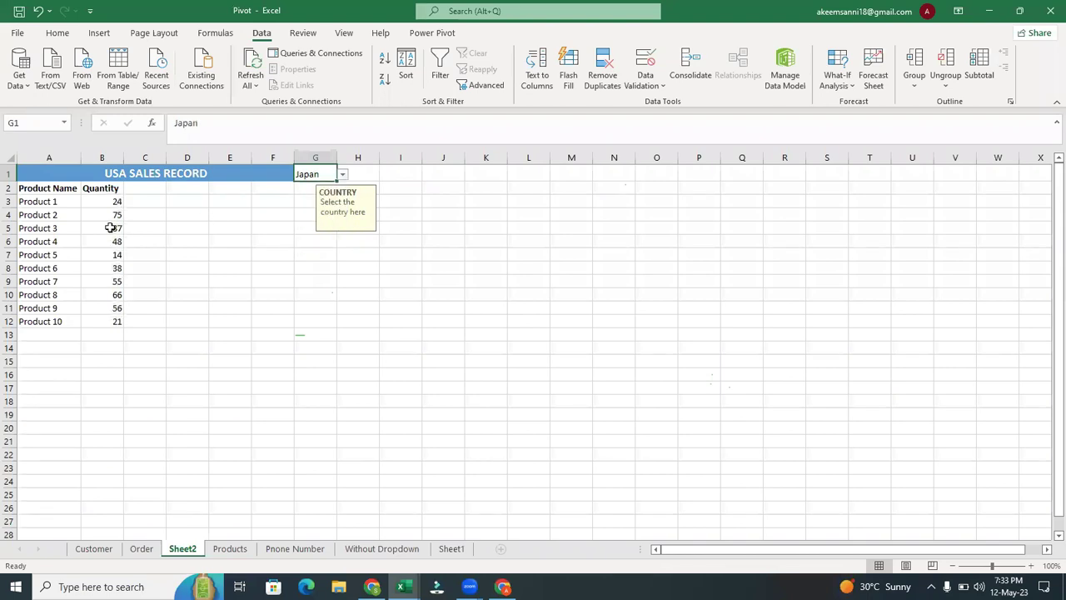
- Insert a Quick Analysis line chart of the products and quantities in A3:B12
drag(30, 198, 107, 321)
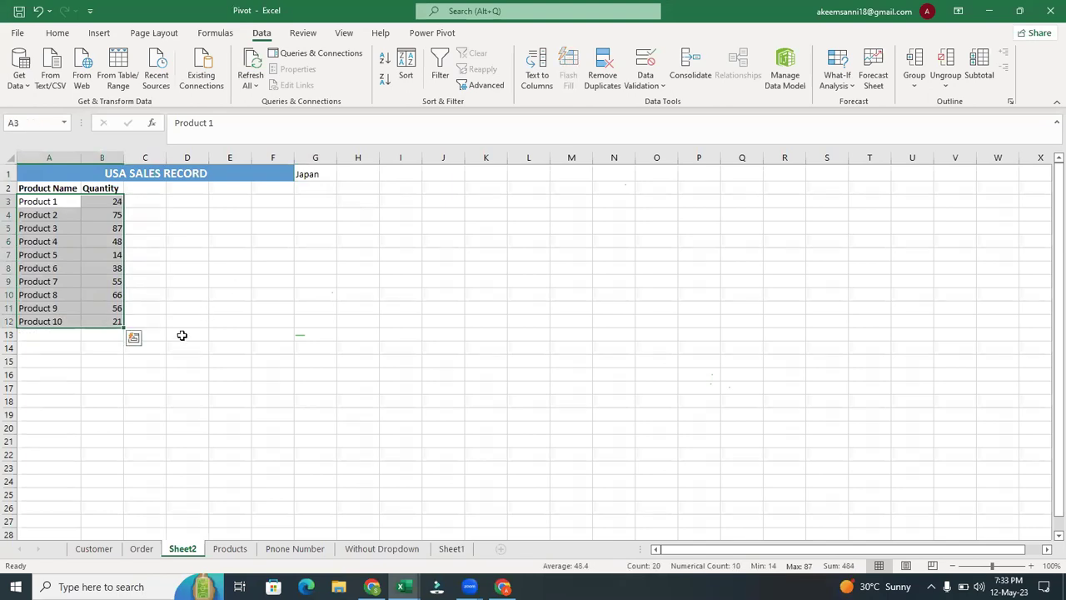
click(133, 337)
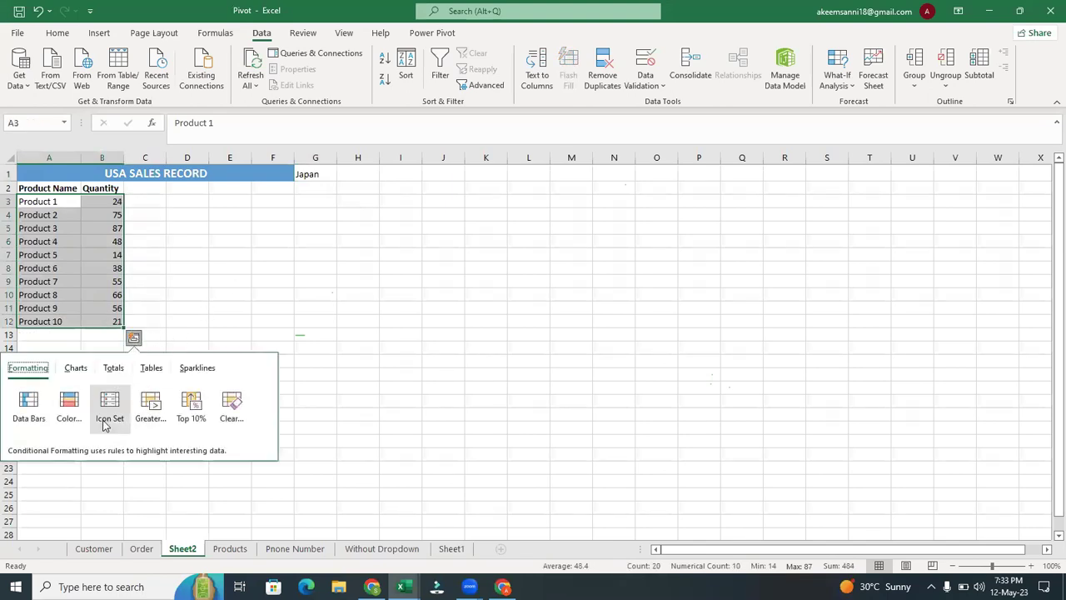
click(77, 369)
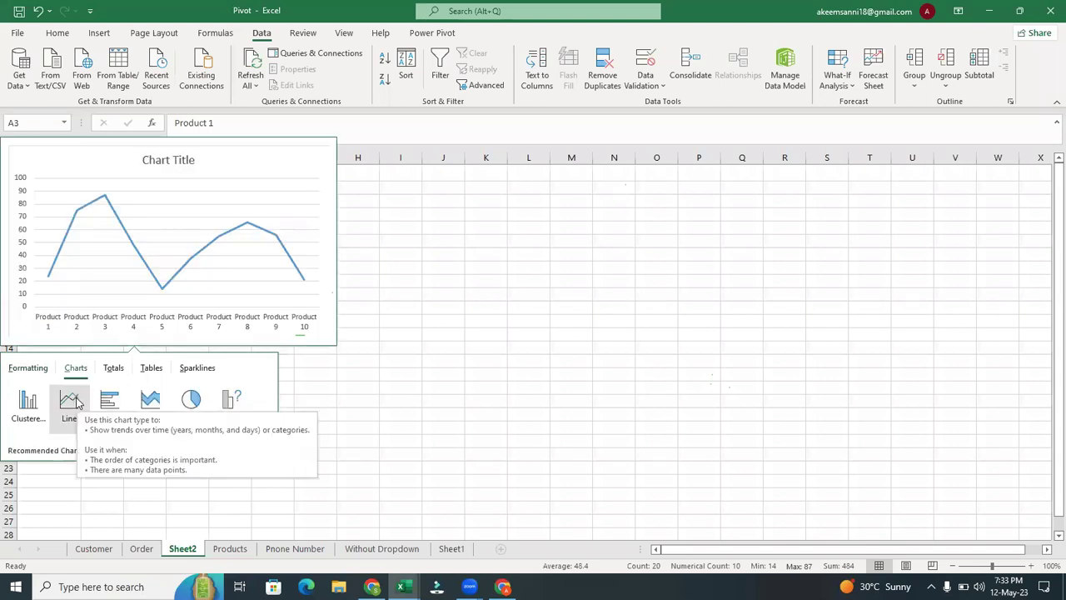
click(78, 403)
click(293, 375)
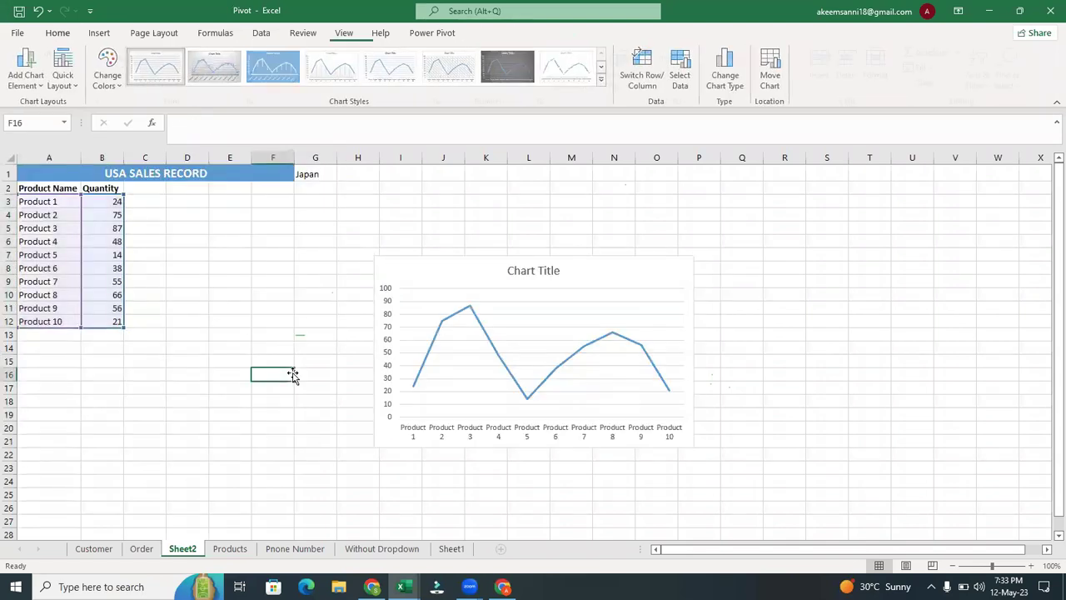
- Reopen the G1 country list and keep Japan selected
click(310, 173)
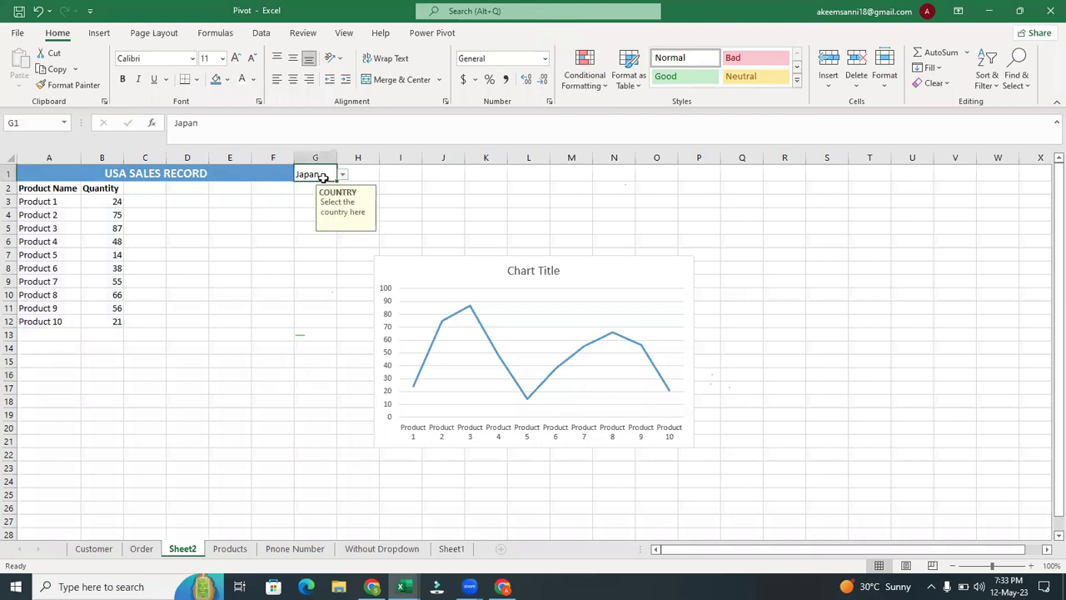
click(342, 175)
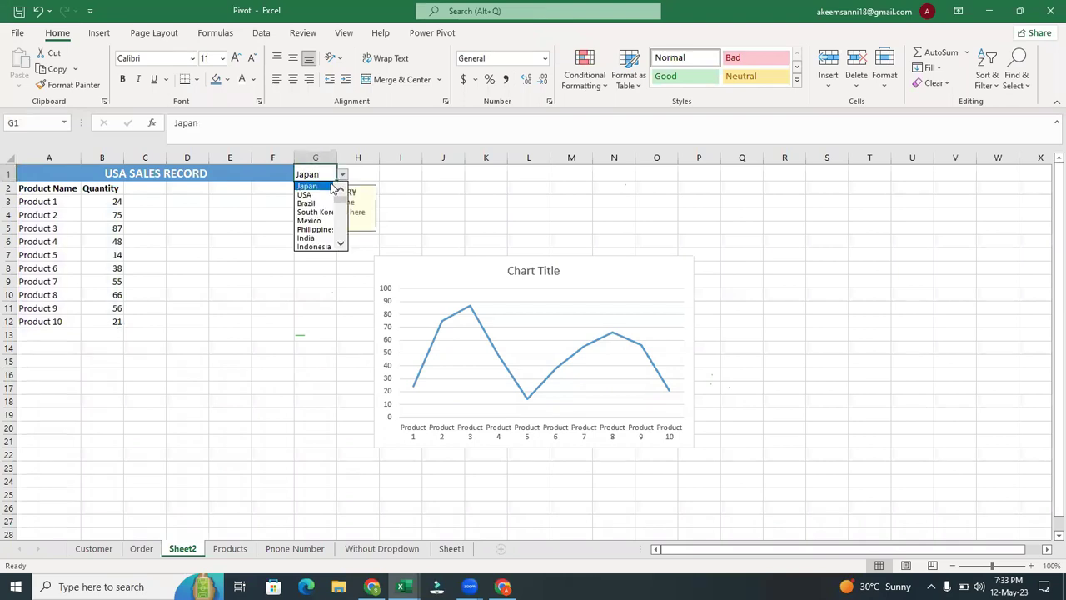
click(323, 186)
click(254, 281)
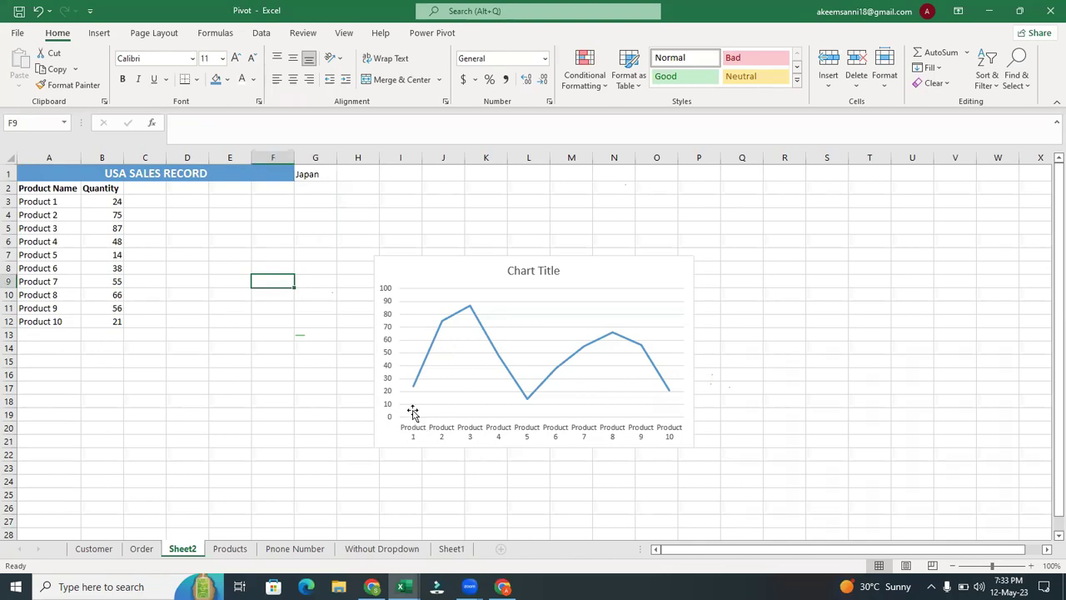
- Apply Chart Style 2, a grey gradient with value labels, to the line chart
mouse_move(416, 393)
click(589, 268)
click(490, 31)
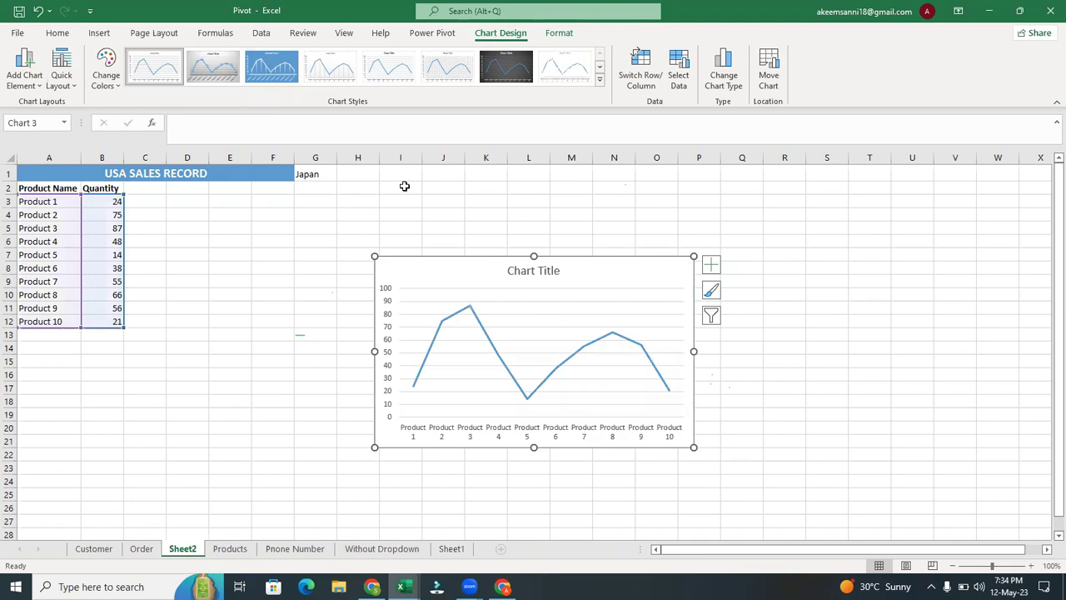
click(215, 63)
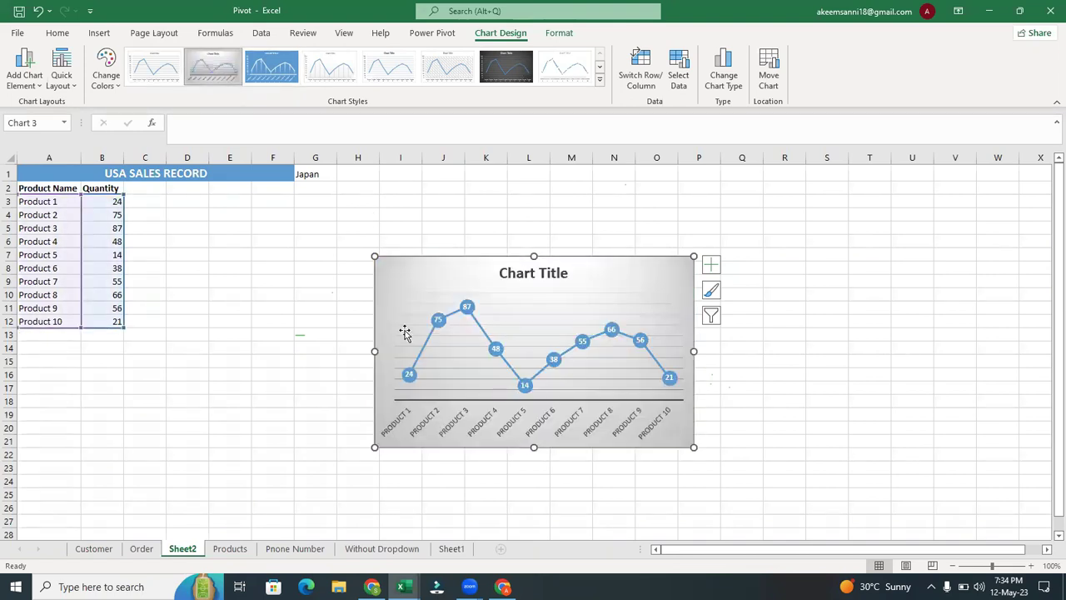
- Reposition the chart to the right of the table, around columns J–Q
click(549, 273)
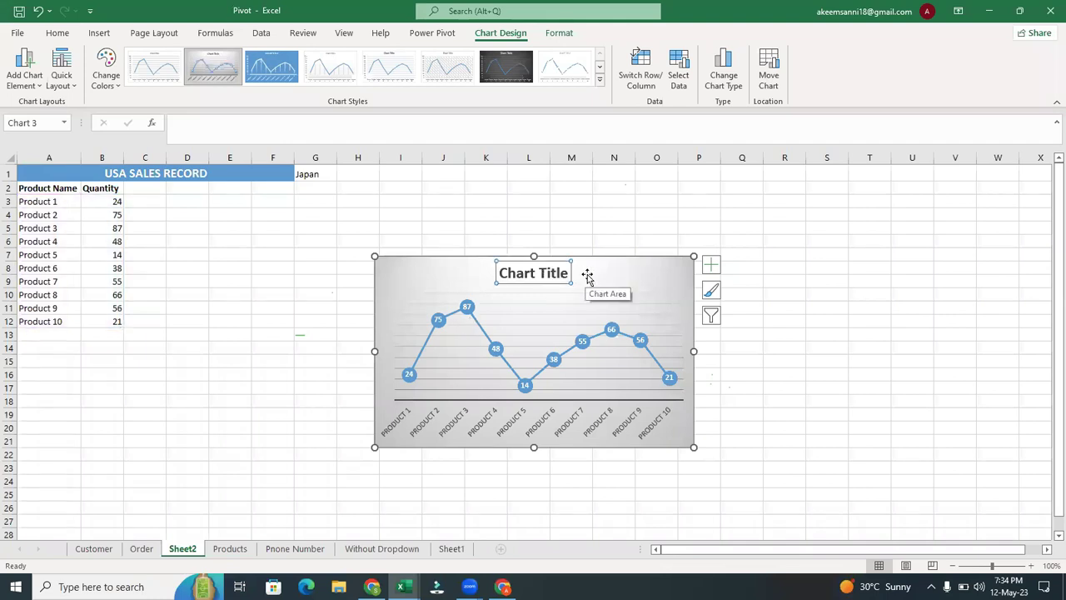
drag(607, 275, 575, 205)
click(285, 256)
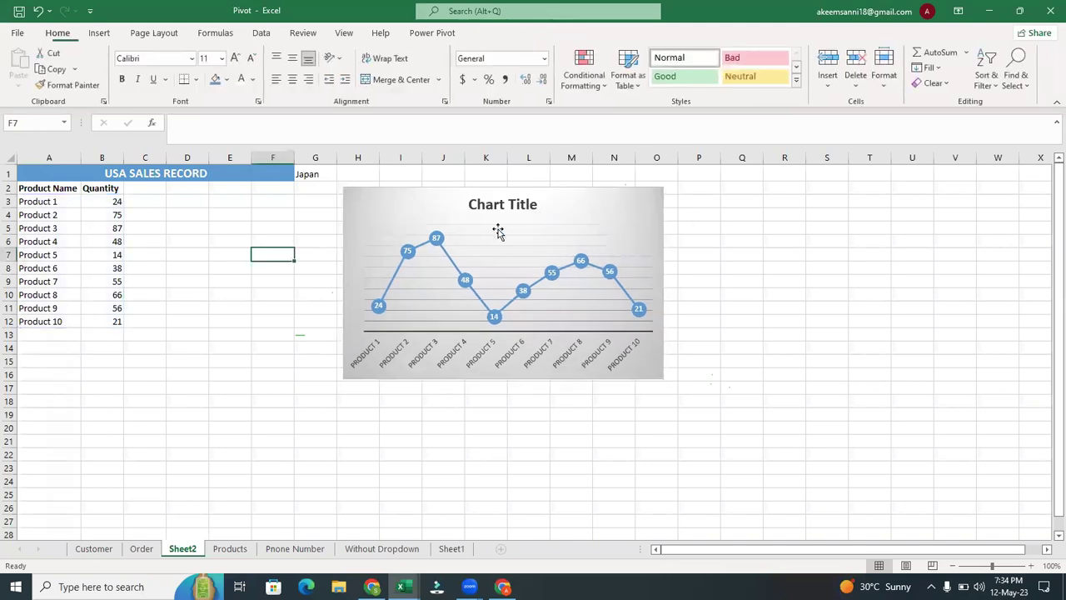
click(493, 208)
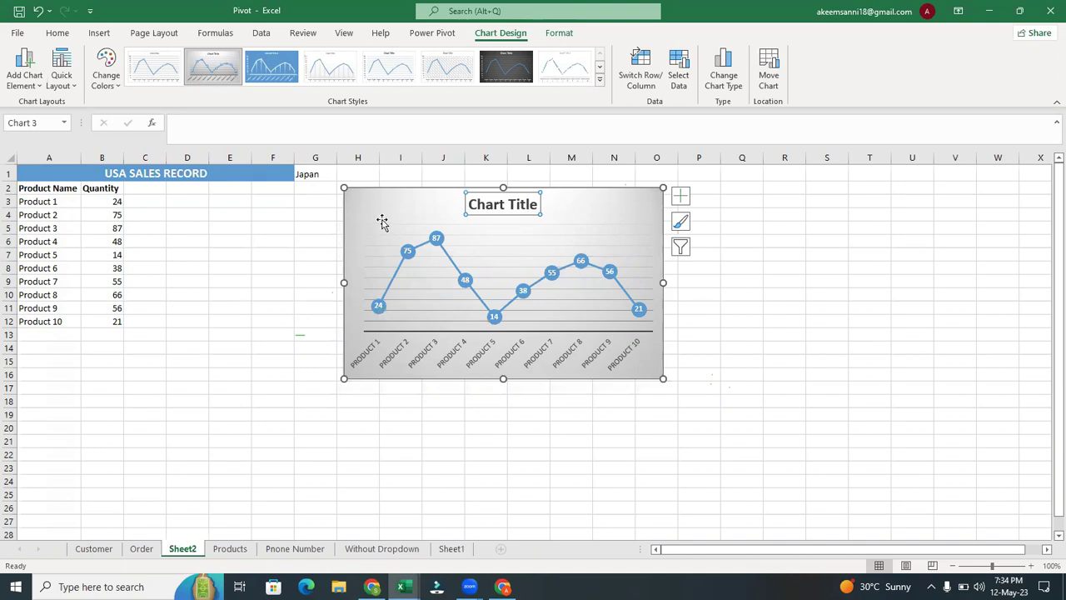
click(123, 174)
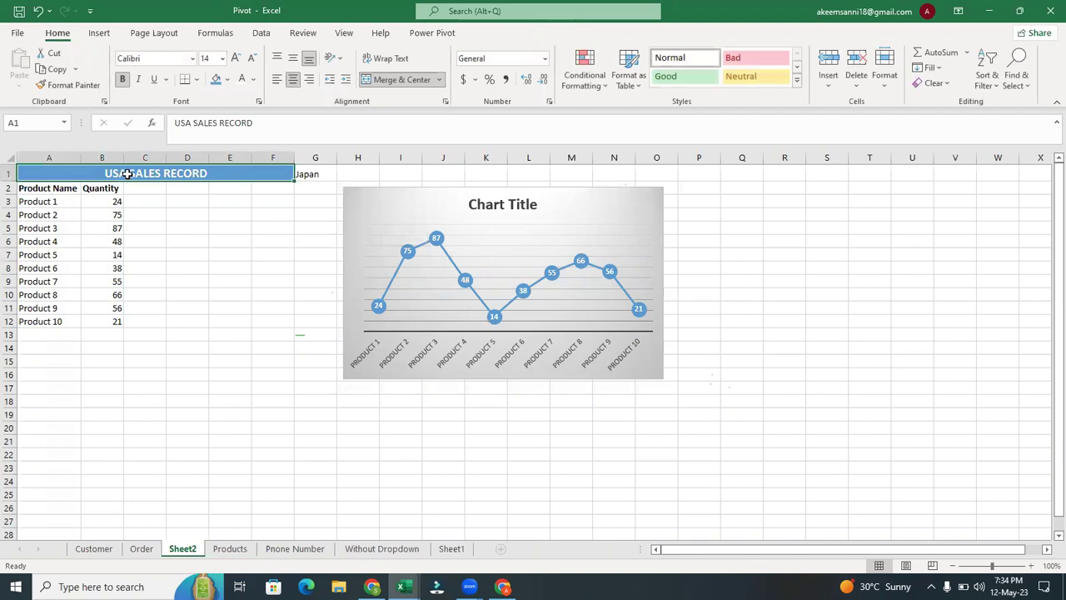
click(586, 209)
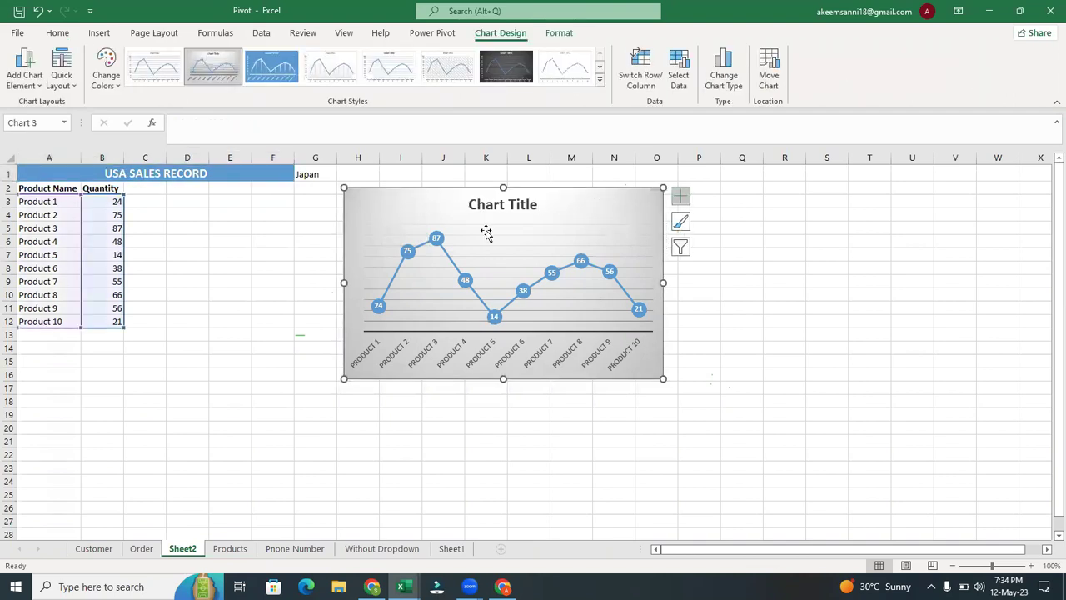
drag(581, 212, 523, 226)
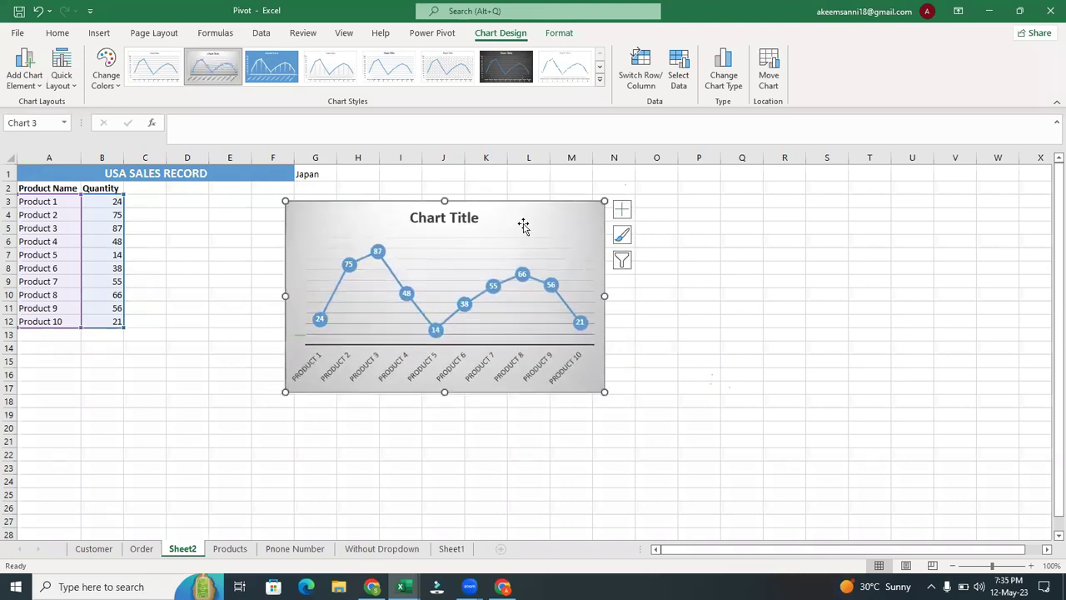
drag(530, 219, 524, 213)
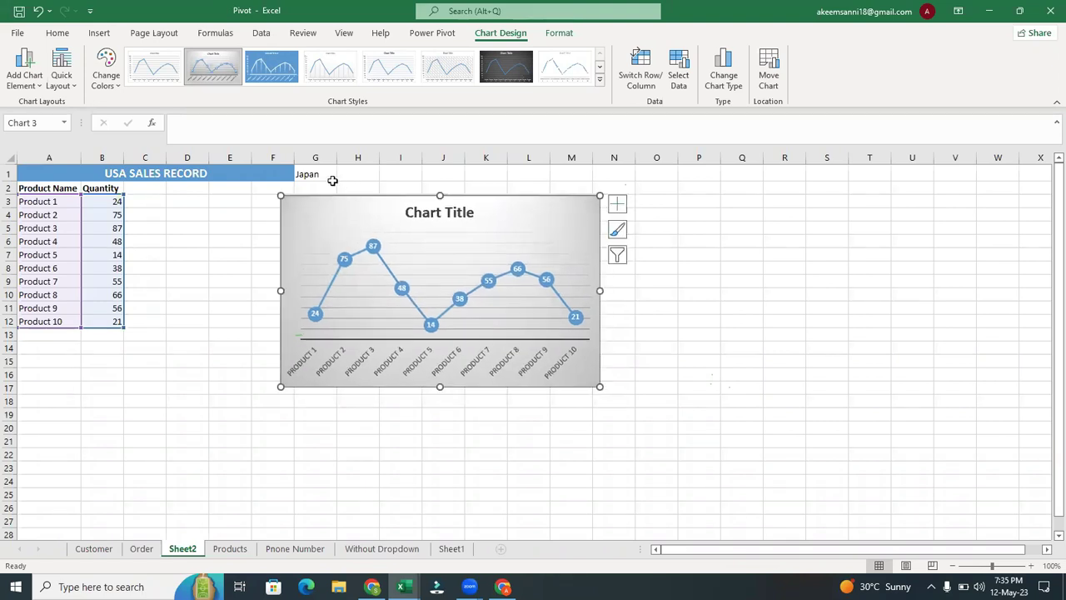
drag(340, 202, 484, 229)
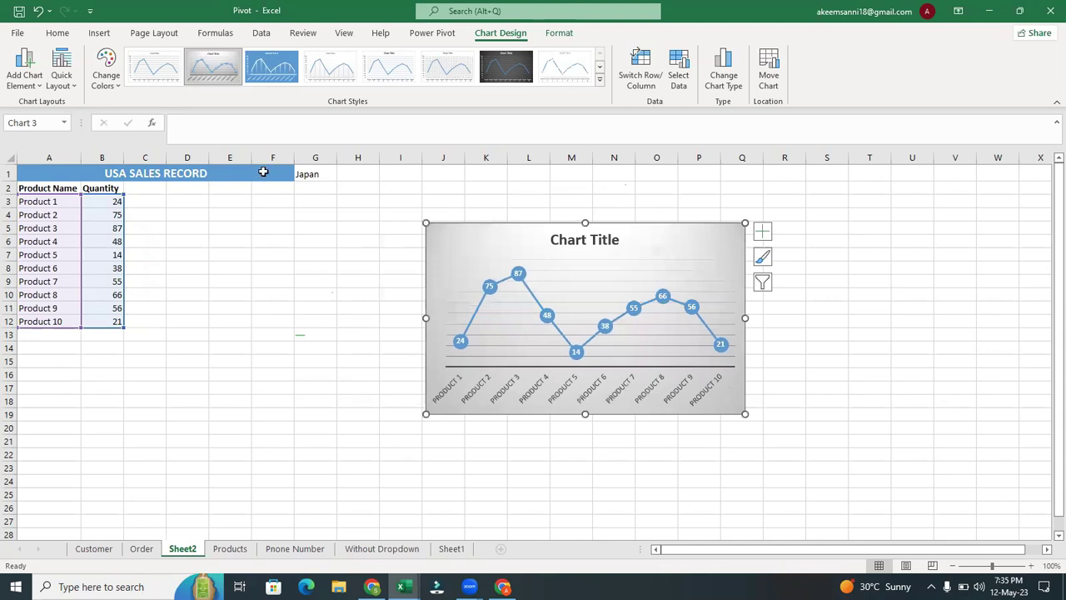
click(313, 174)
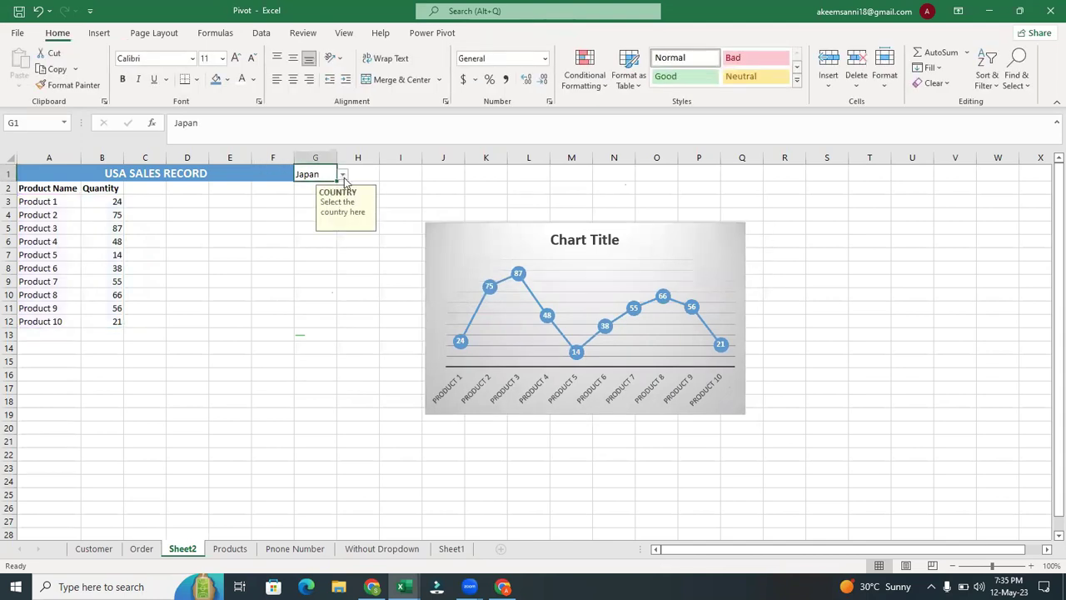
- Switch G1 to USA, then Brazil, then South Korea to confirm the chart updates
click(342, 175)
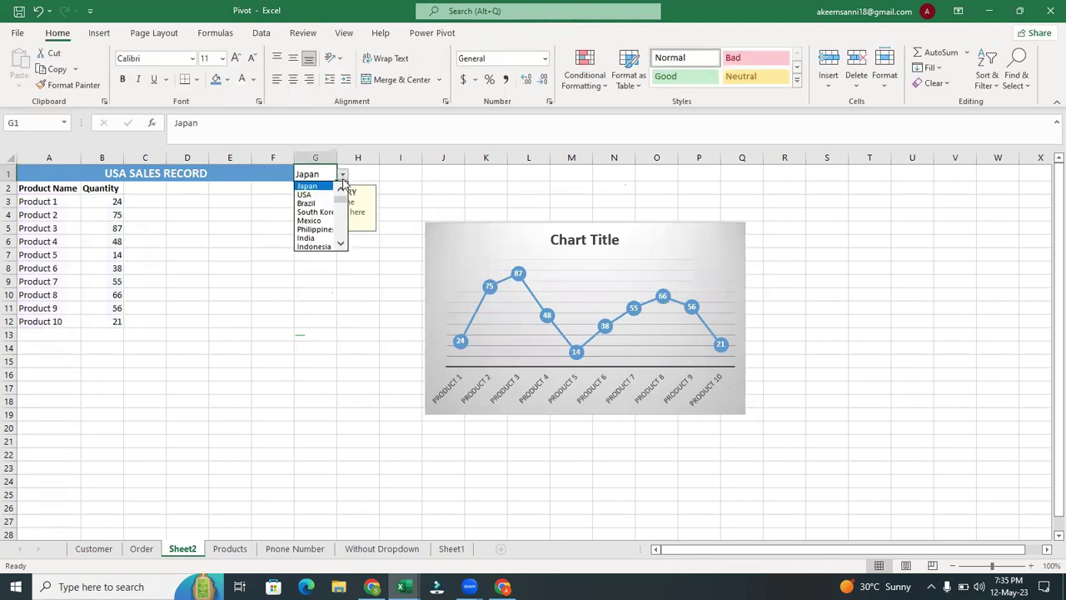
click(322, 195)
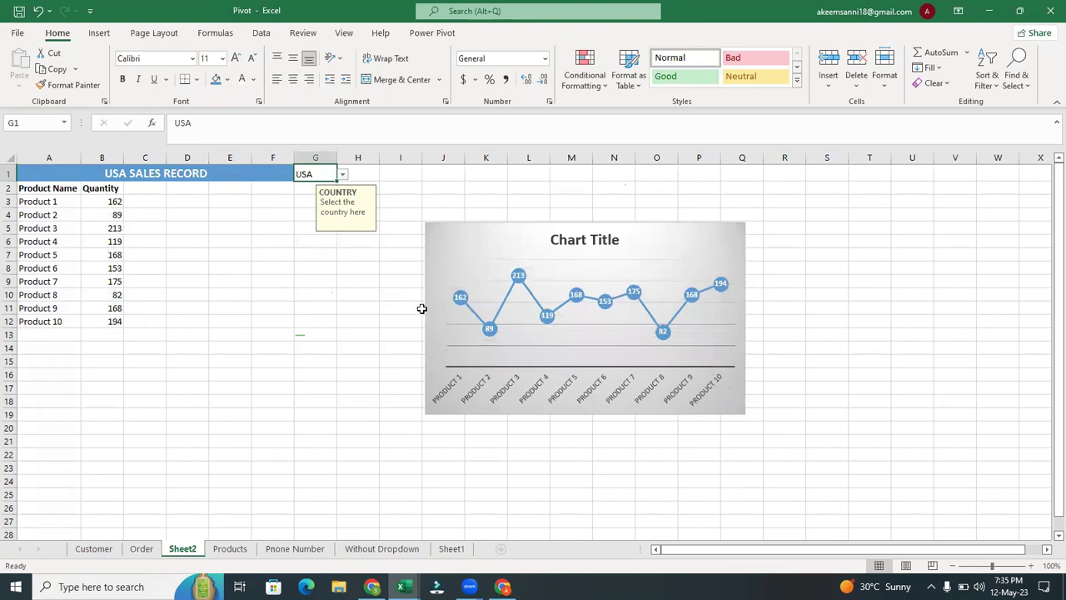
click(342, 177)
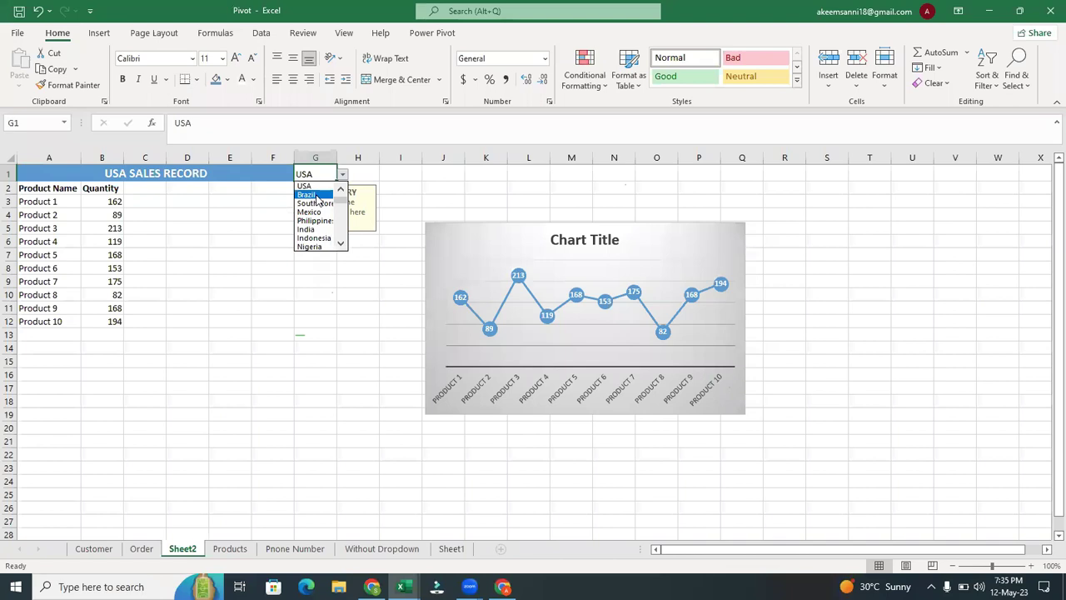
click(318, 195)
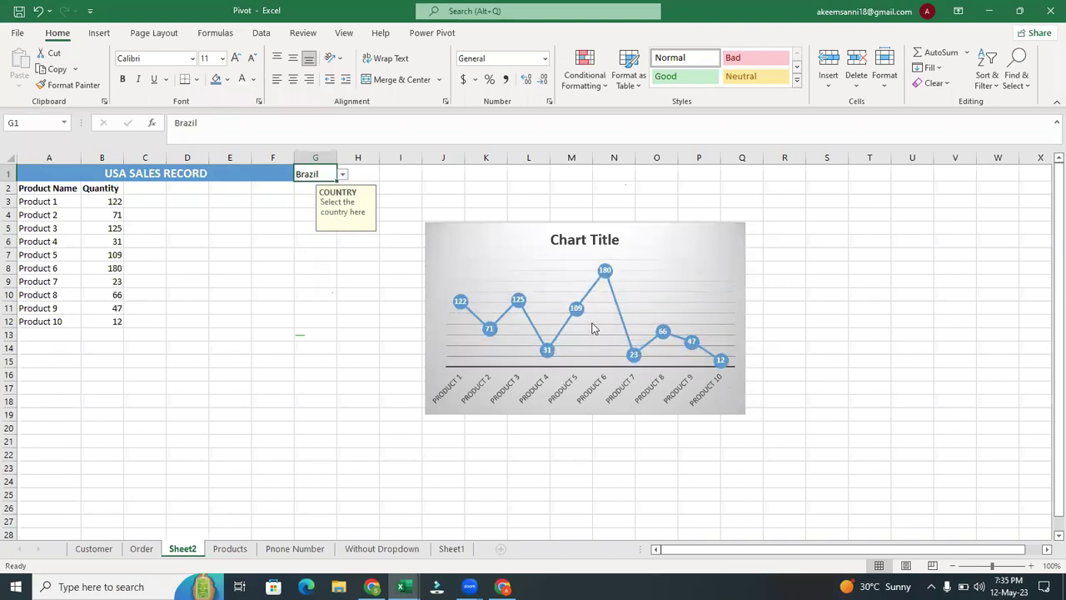
mouse_move(597, 289)
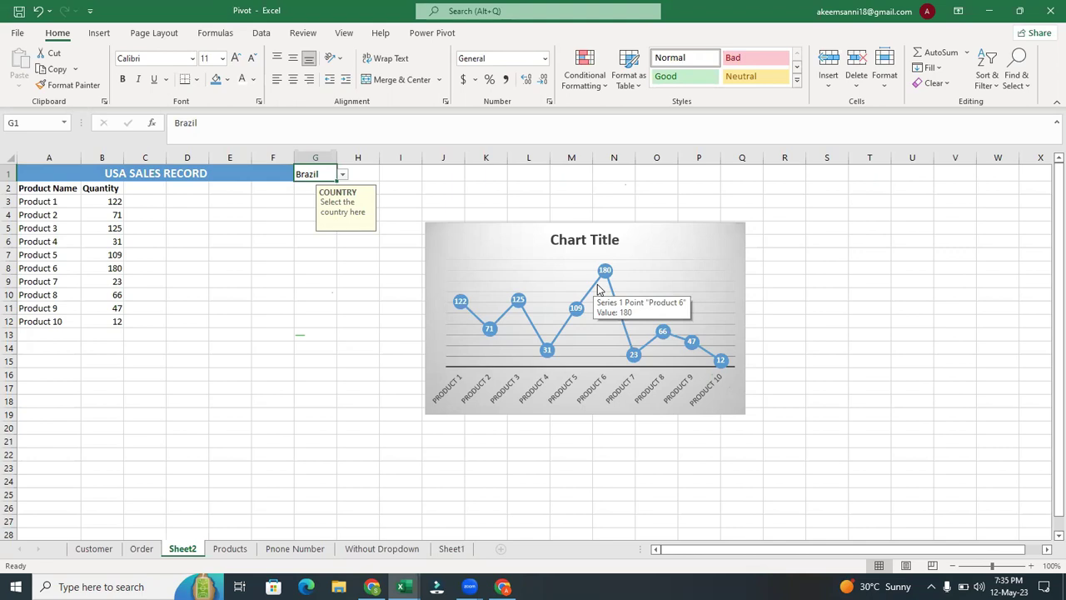
click(341, 174)
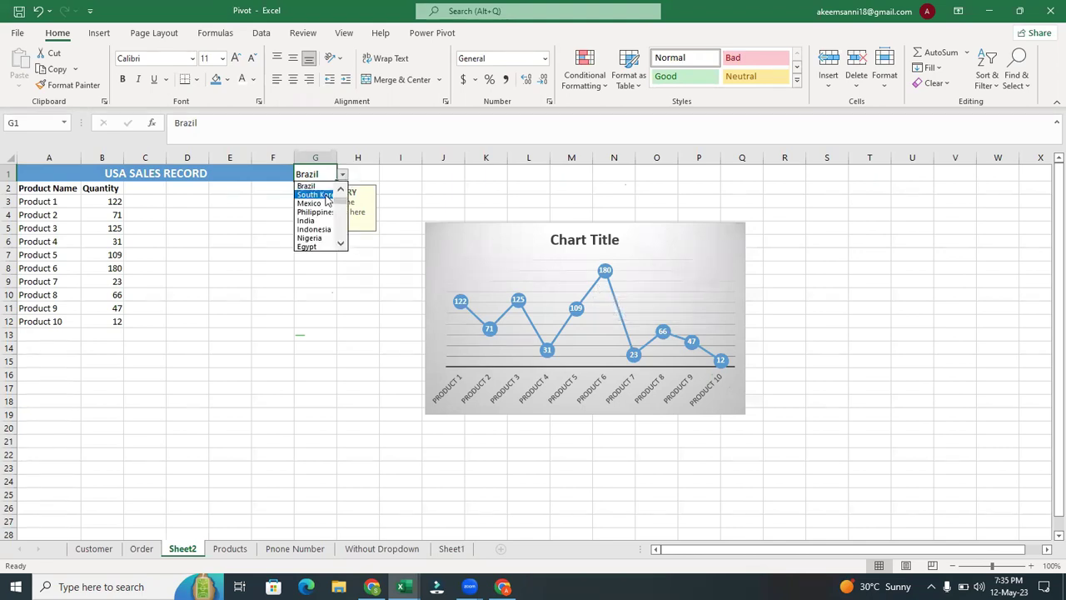
click(315, 194)
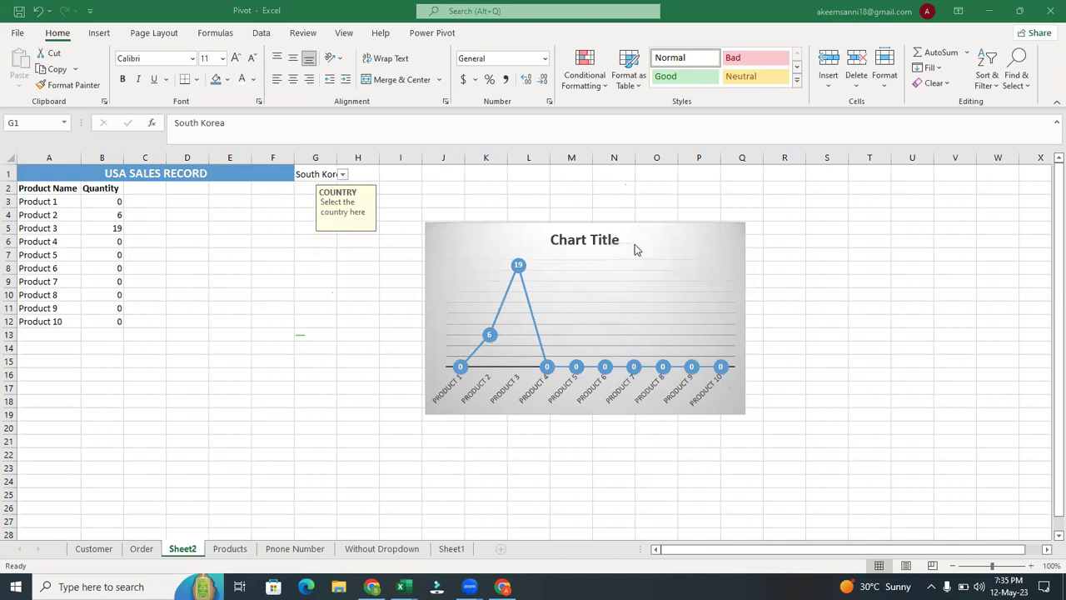
- Clear the country from G1 and delete the line chart
key(Delete)
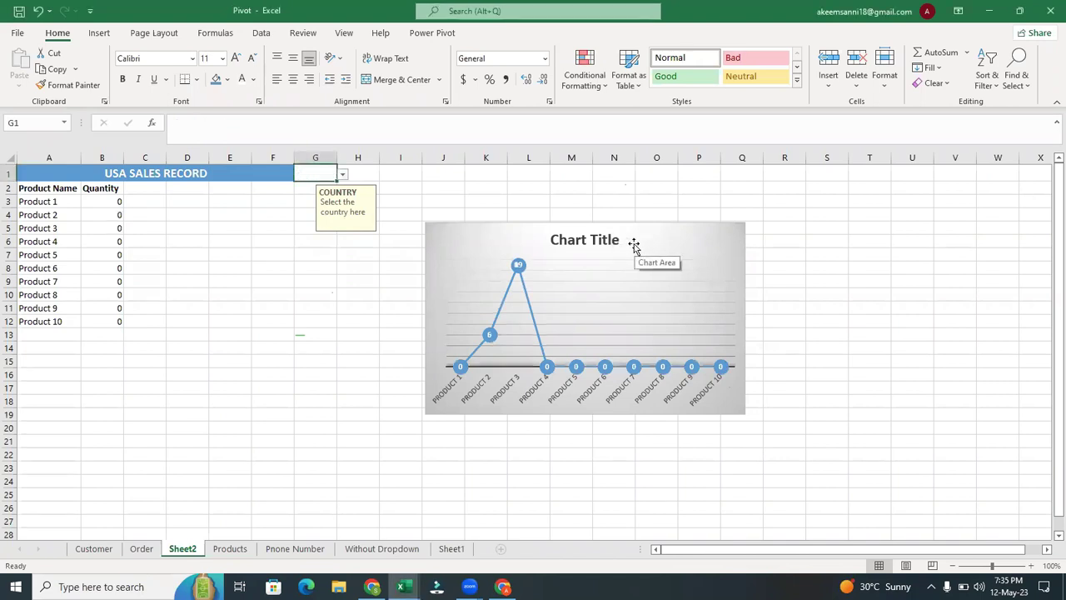
click(634, 242)
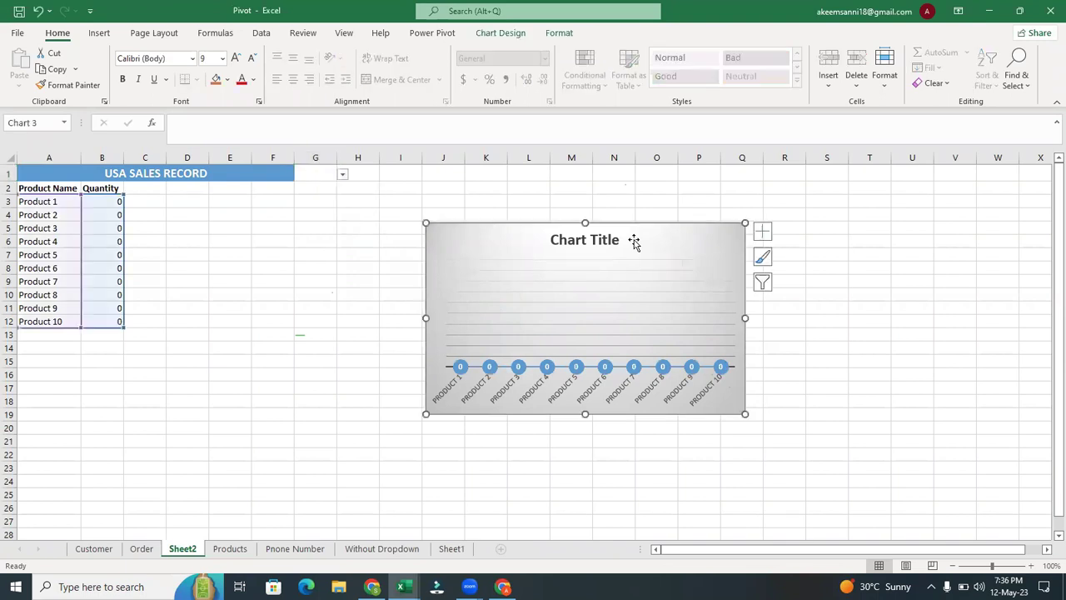
key(Delete)
drag(248, 397, 357, 263)
click(357, 266)
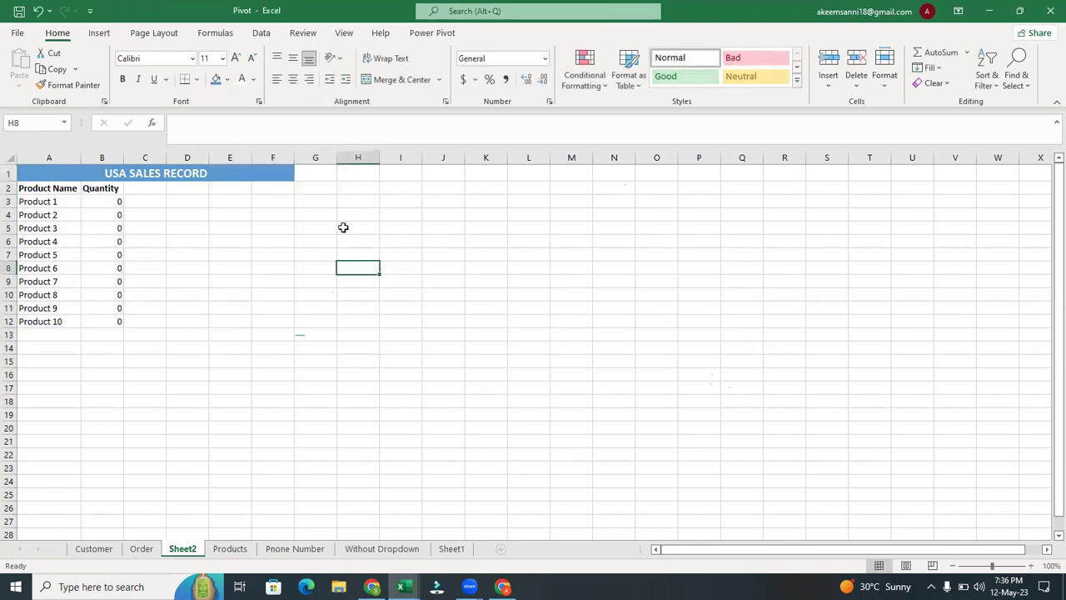
- Delete cell G1, shifting cells left
click(319, 172)
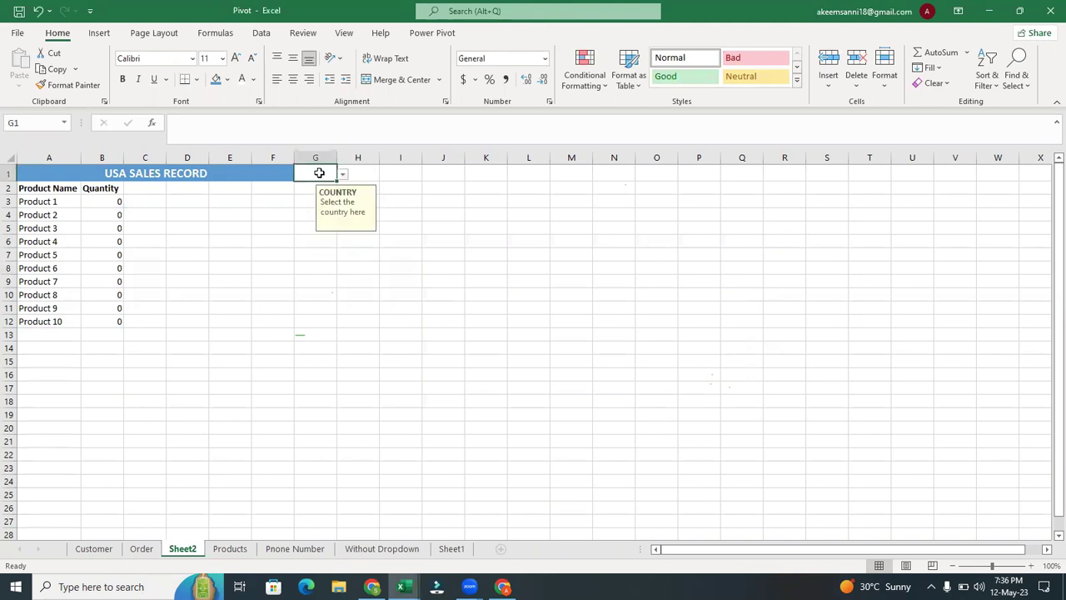
right_click(319, 172)
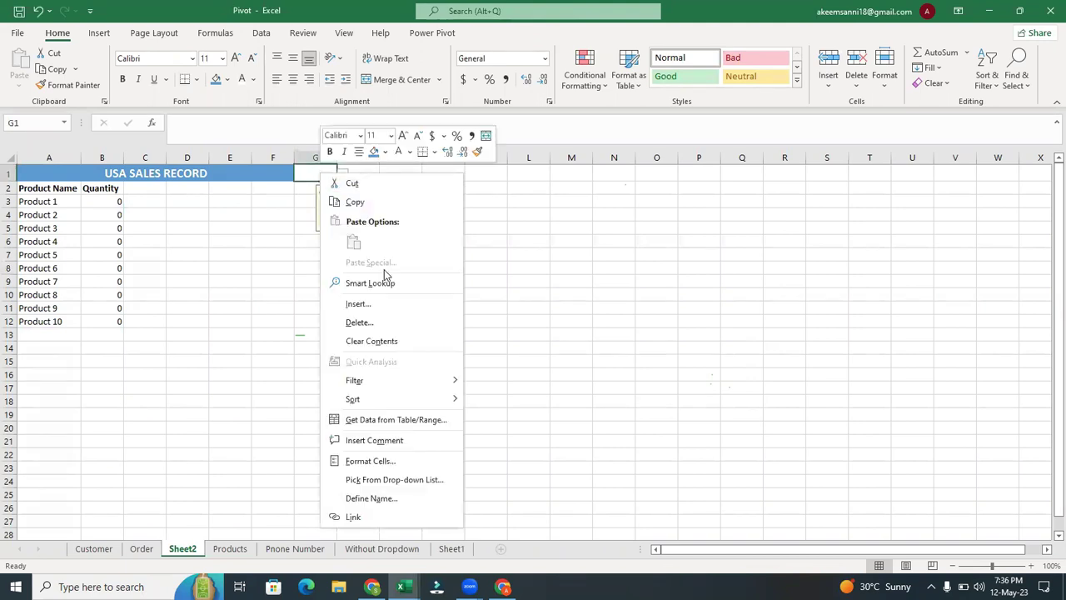
click(360, 322)
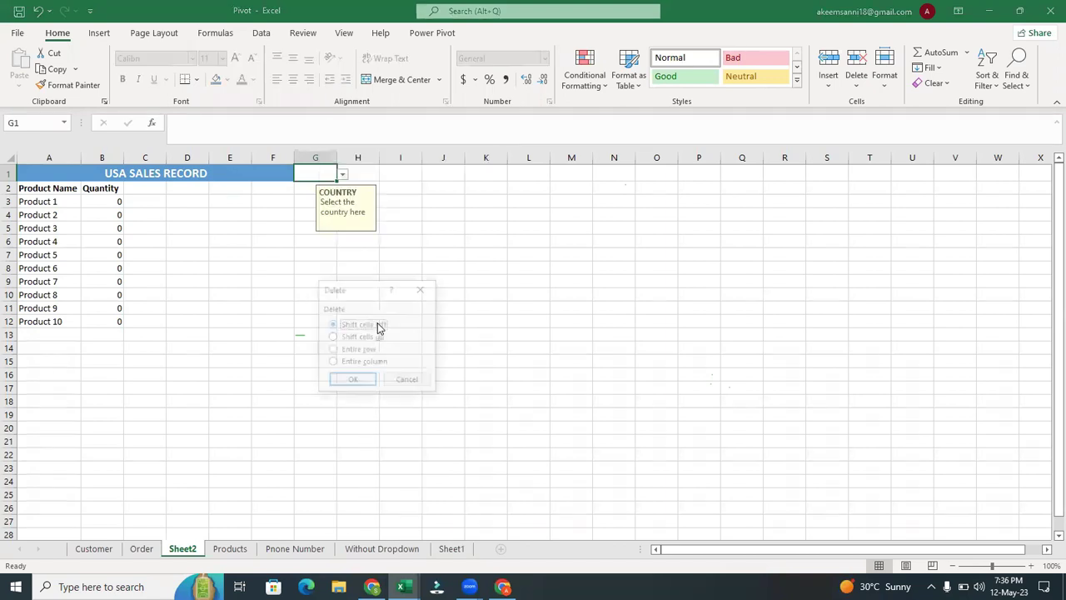
click(353, 381)
click(518, 297)
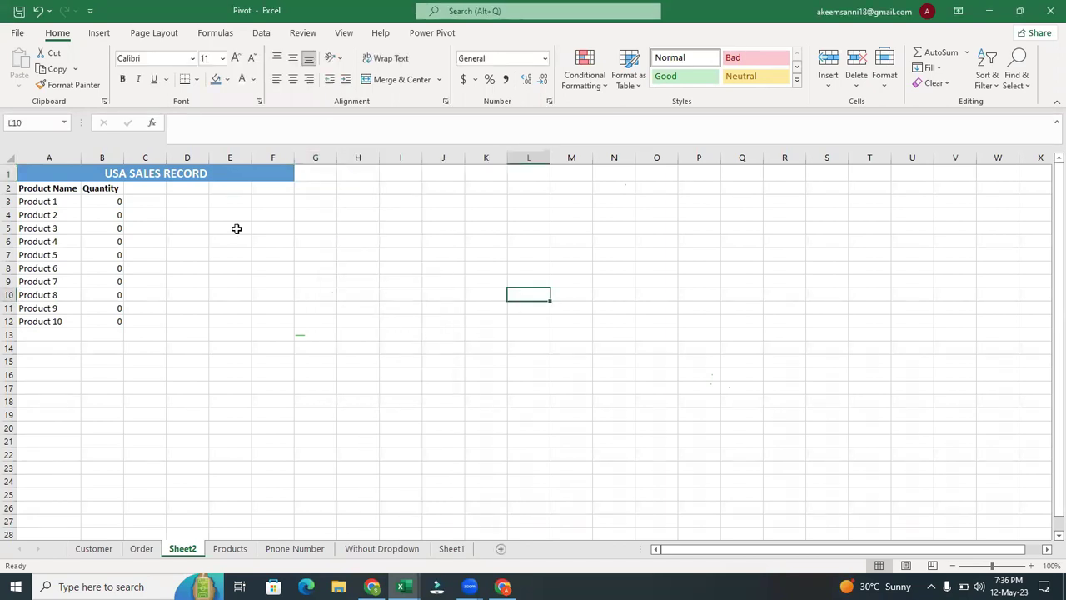
- Delete the USA SALES RECORD row and insert a blank row 1 in its place
click(105, 178)
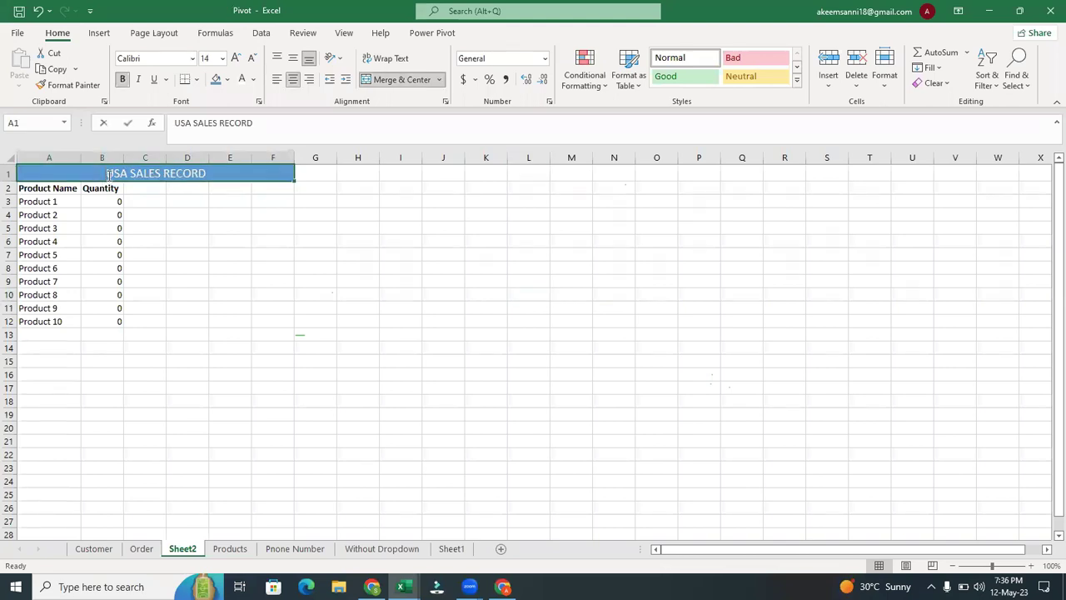
double_click(180, 175)
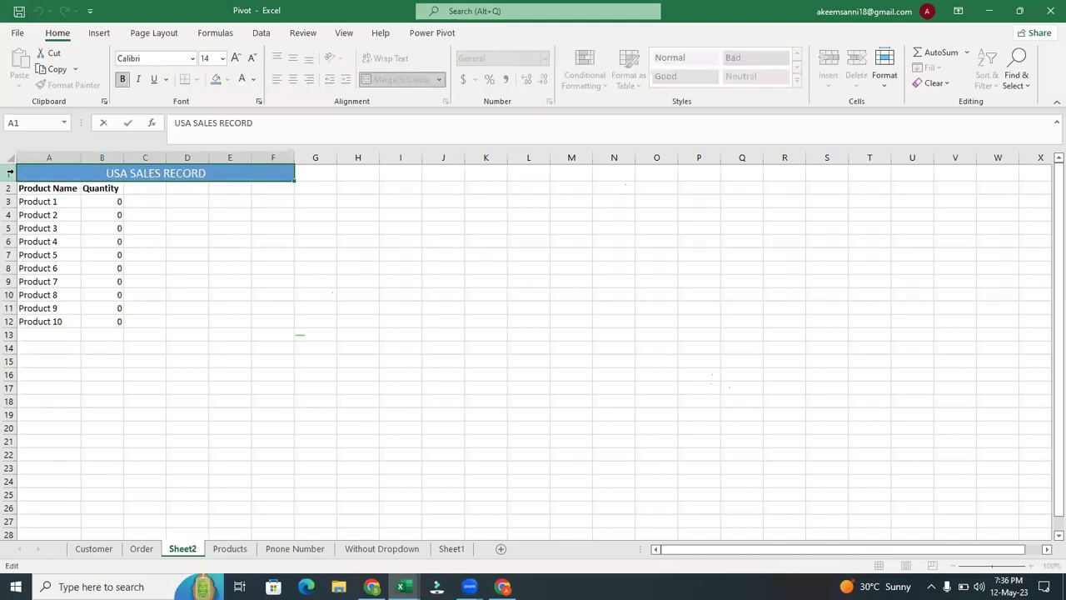
right_click(8, 173)
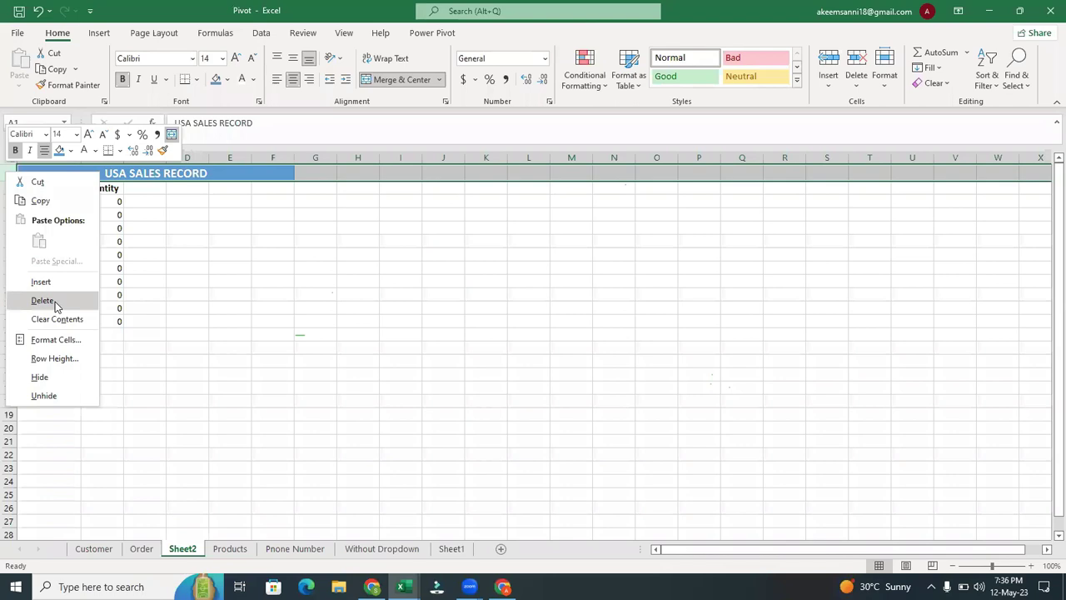
click(54, 304)
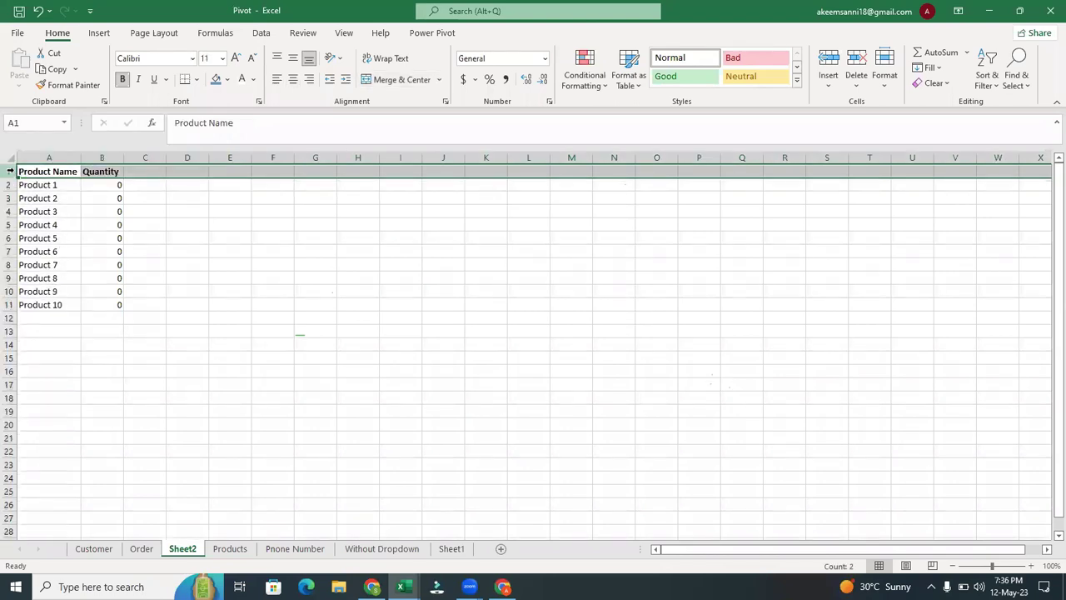
right_click(10, 170)
click(43, 280)
click(325, 235)
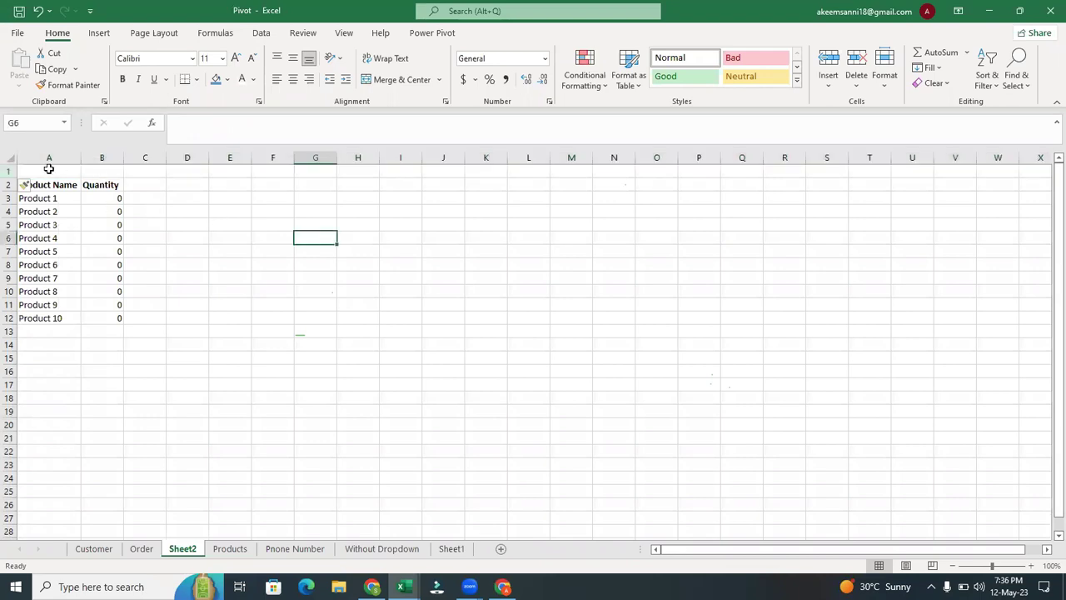
click(53, 169)
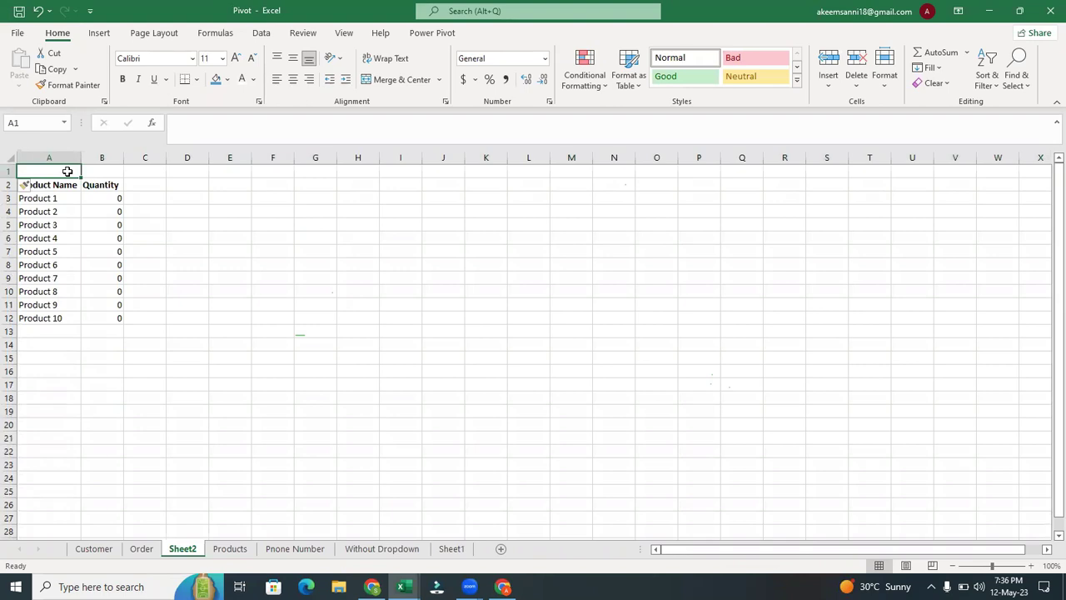
- Give A1 List data validation sourced from Customer!$I$2:$I$47
click(261, 33)
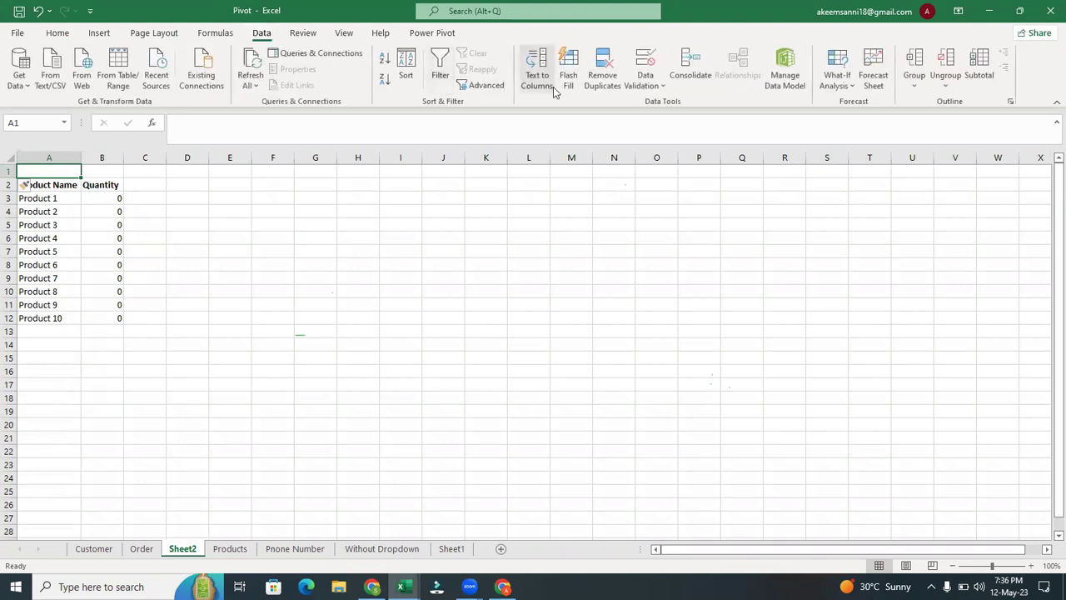
click(641, 65)
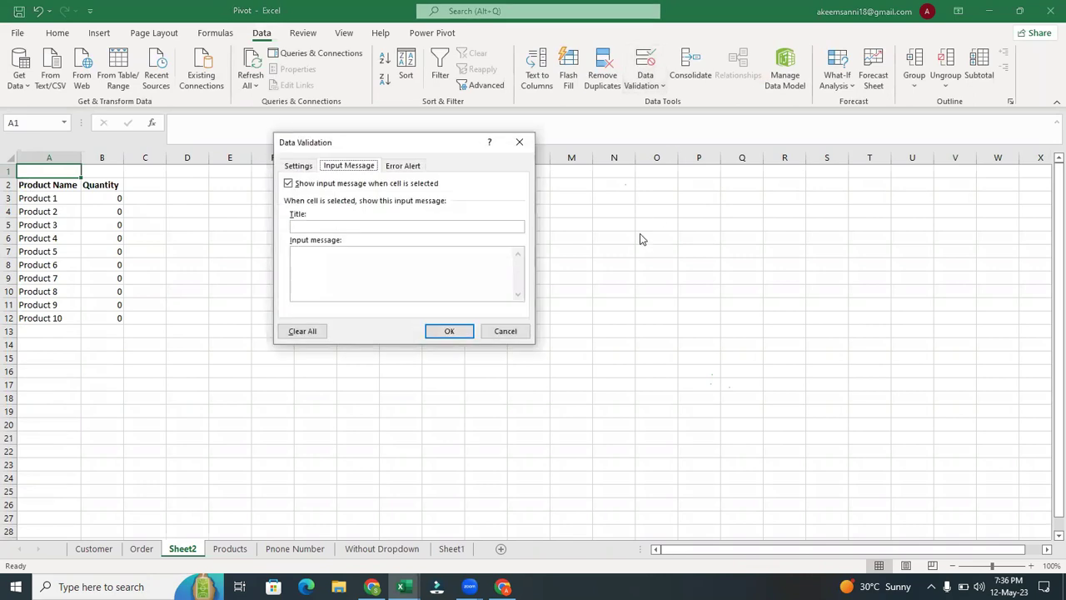
click(309, 169)
click(387, 211)
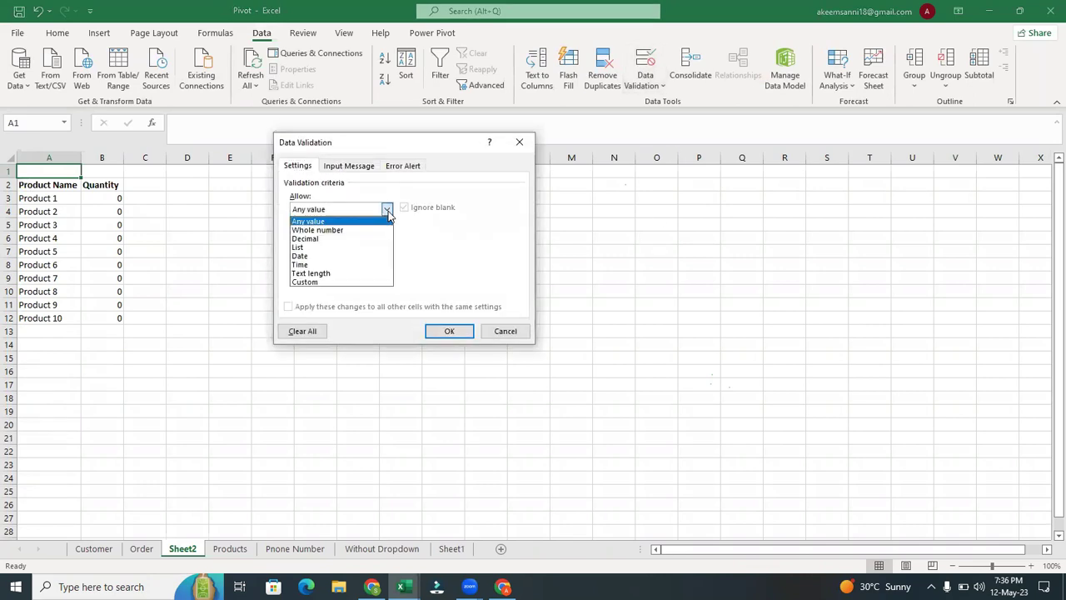
click(358, 248)
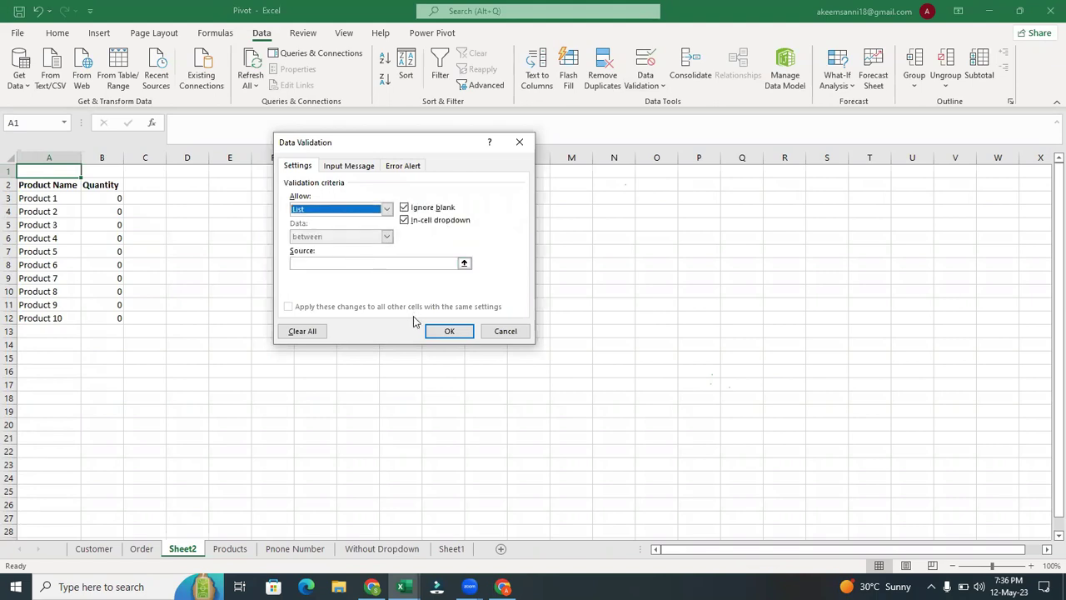
click(464, 264)
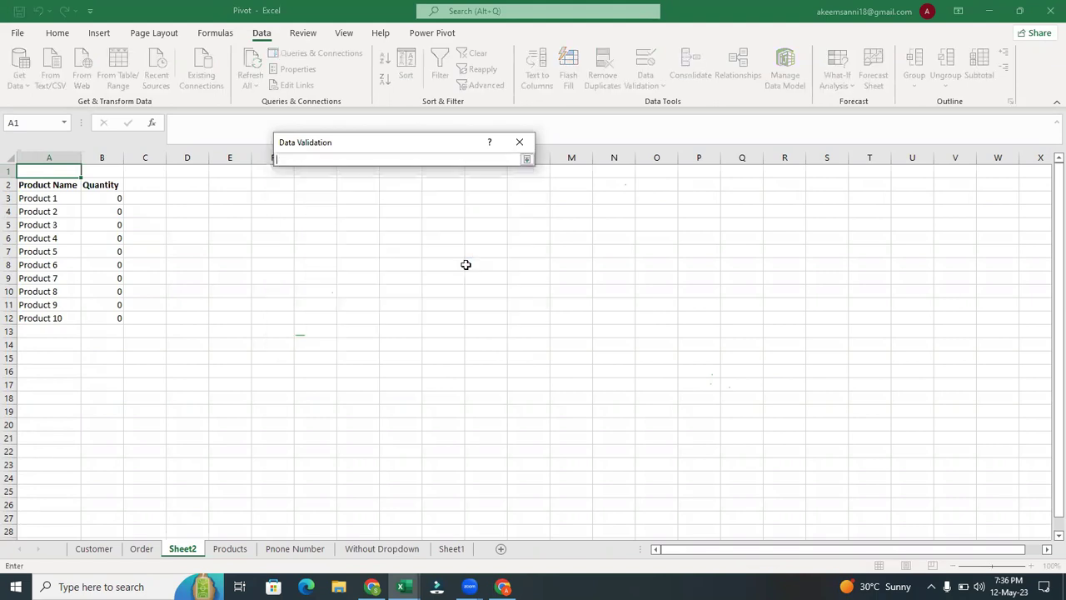
click(103, 553)
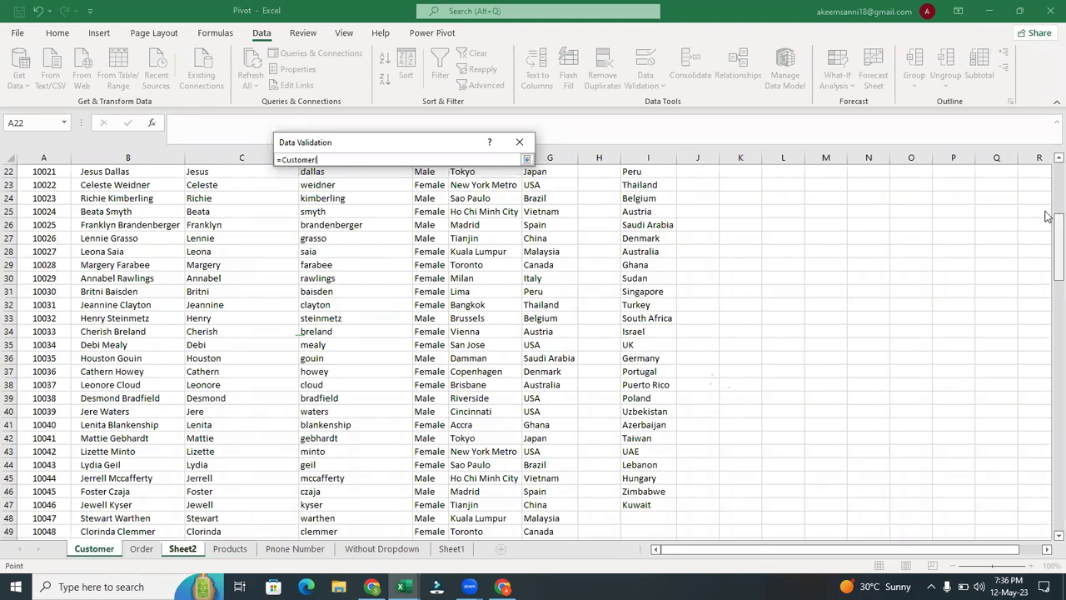
scroll(1048, 221, up, 6)
scroll(1047, 192, up, 1)
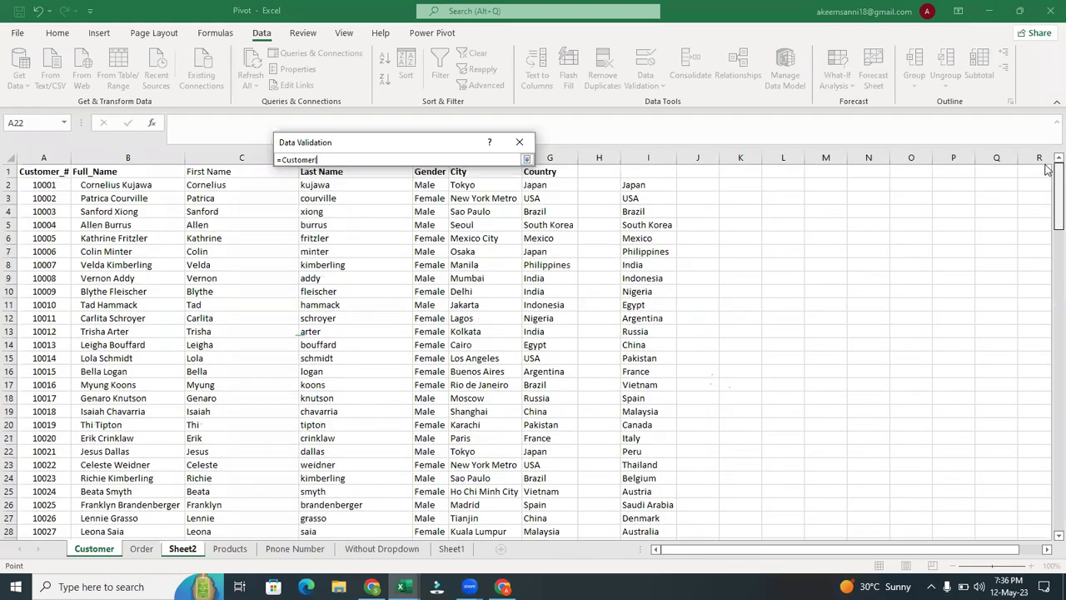
drag(650, 182, 648, 504)
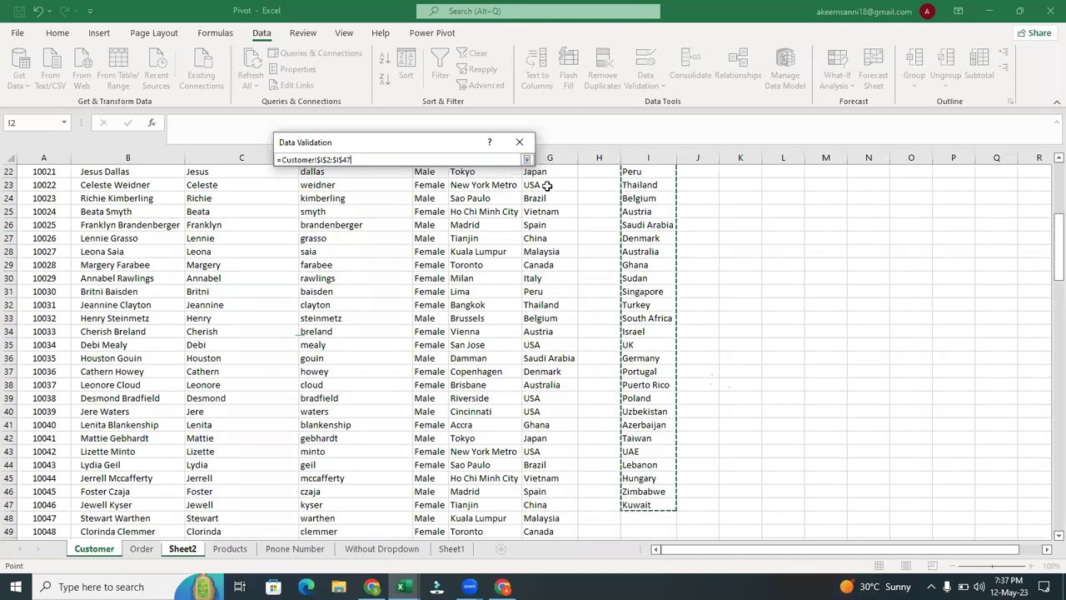
click(526, 159)
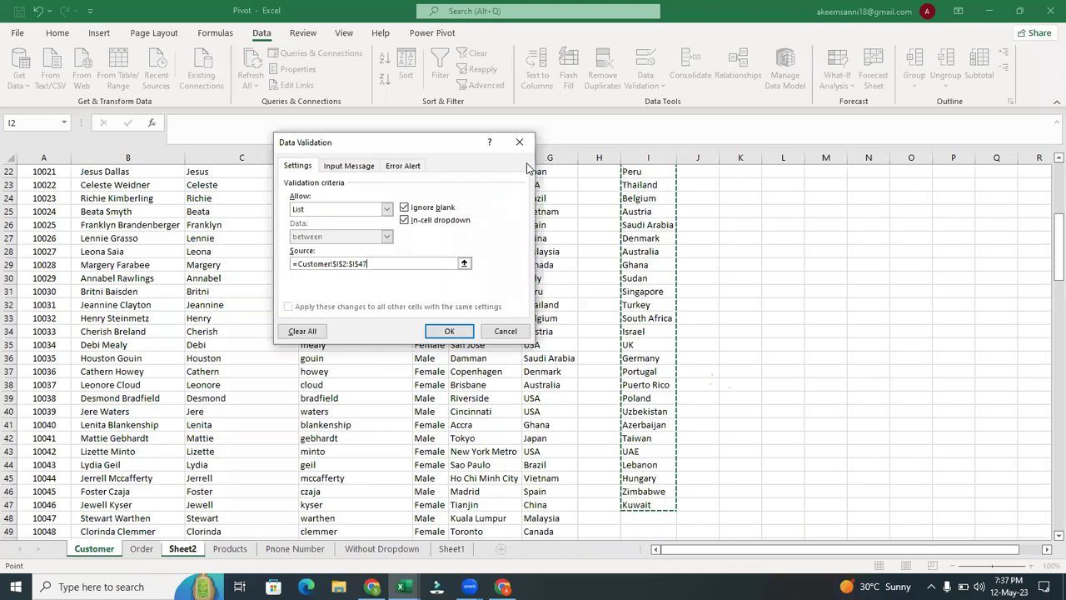
click(446, 331)
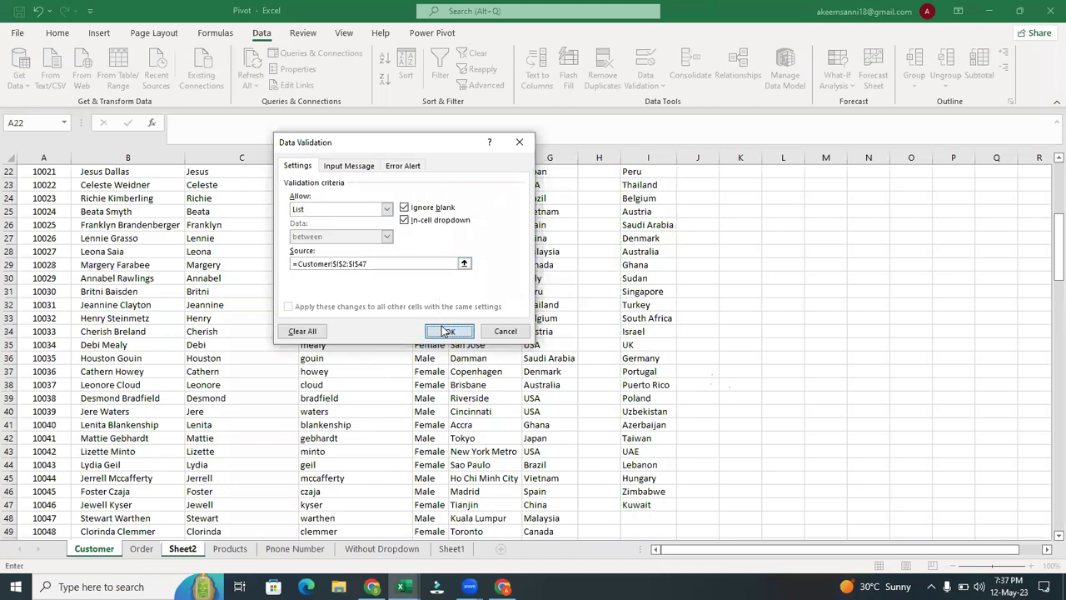
- Choose Japan in A1 and format it bold at 14 pt
click(87, 174)
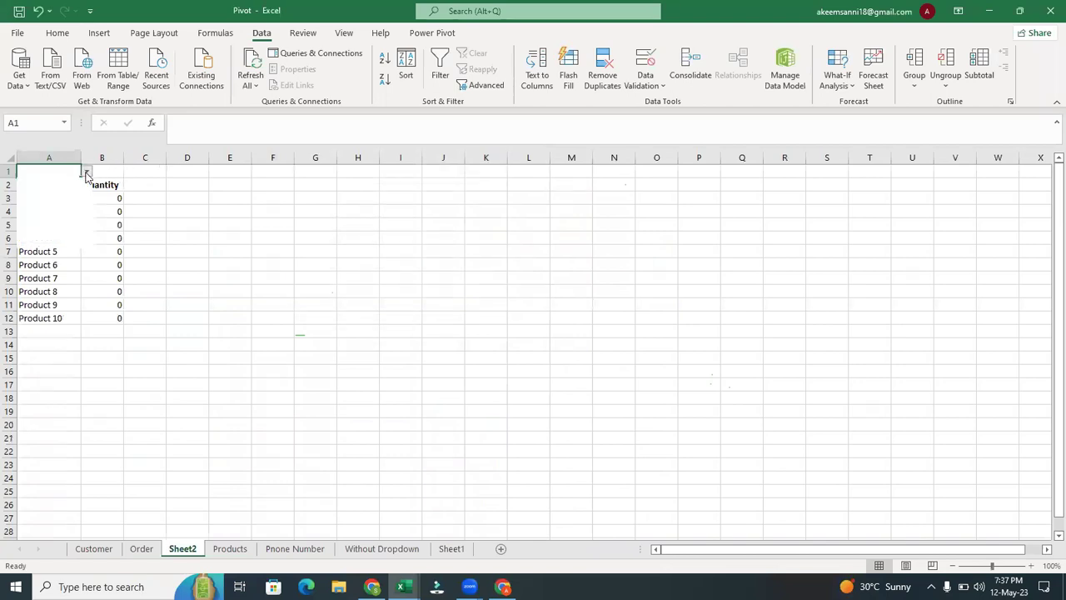
click(60, 180)
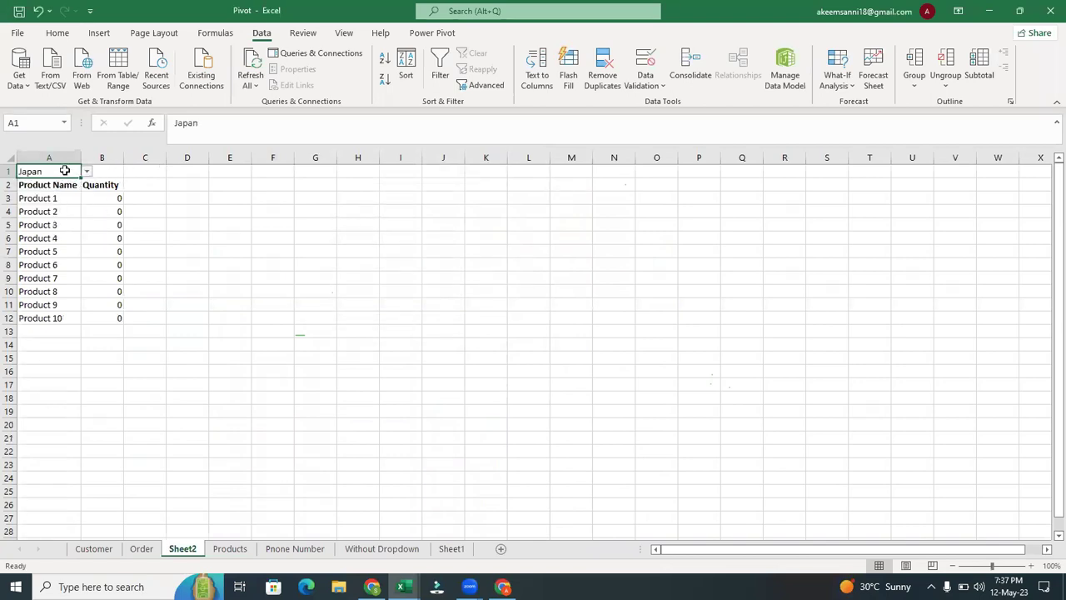
click(59, 33)
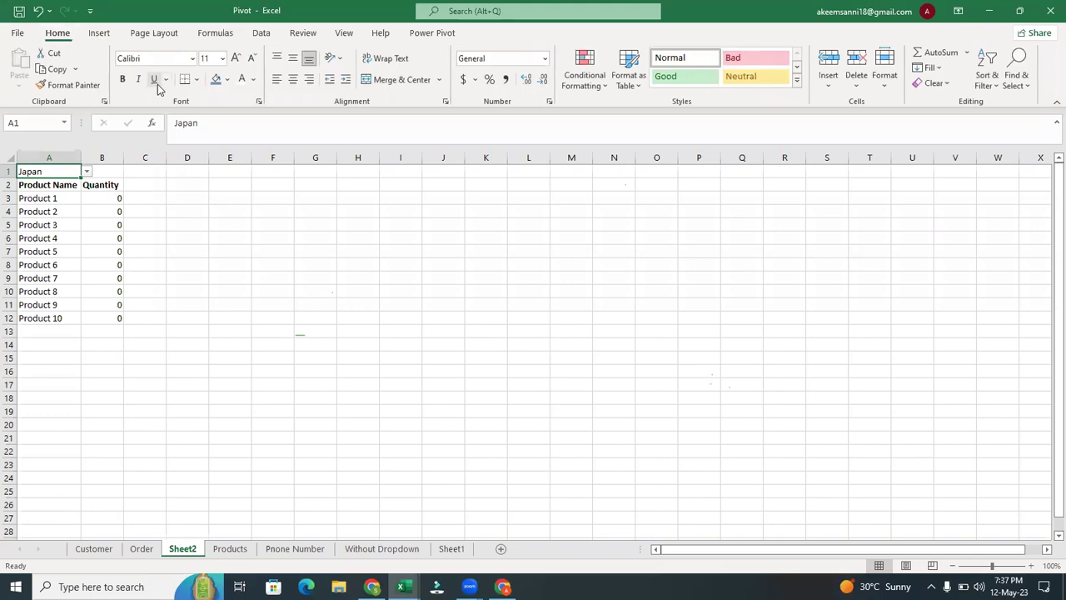
click(126, 80)
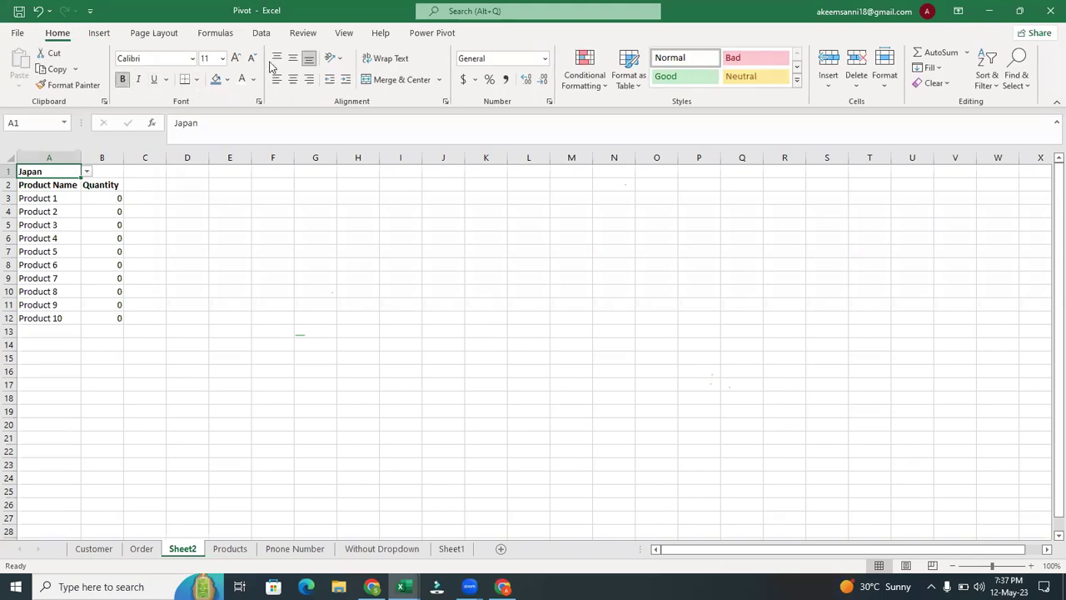
click(236, 59)
click(236, 58)
click(237, 58)
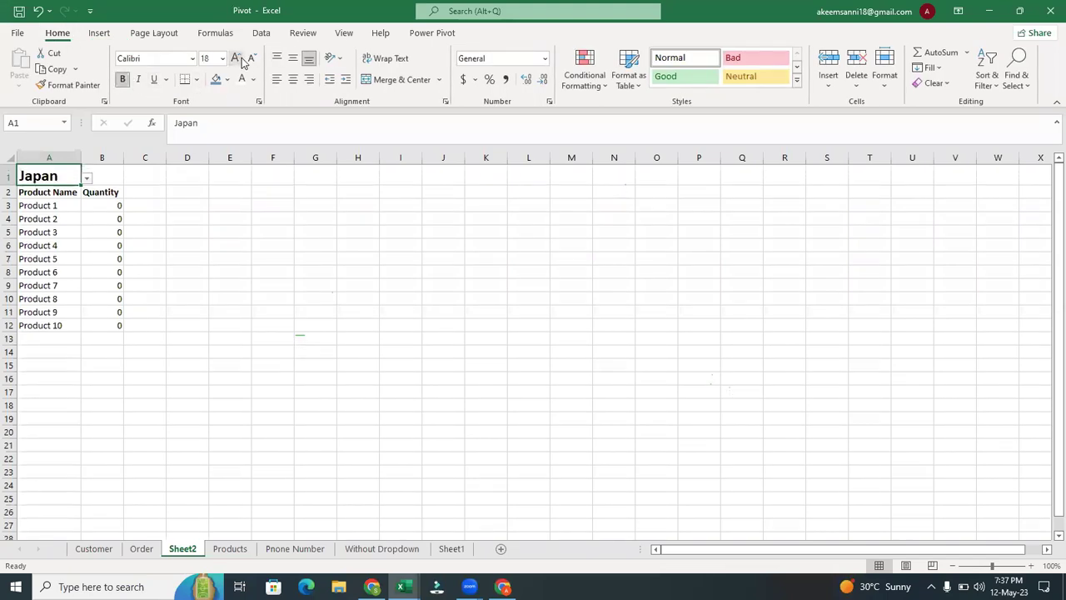
click(253, 60)
click(253, 60)
click(236, 58)
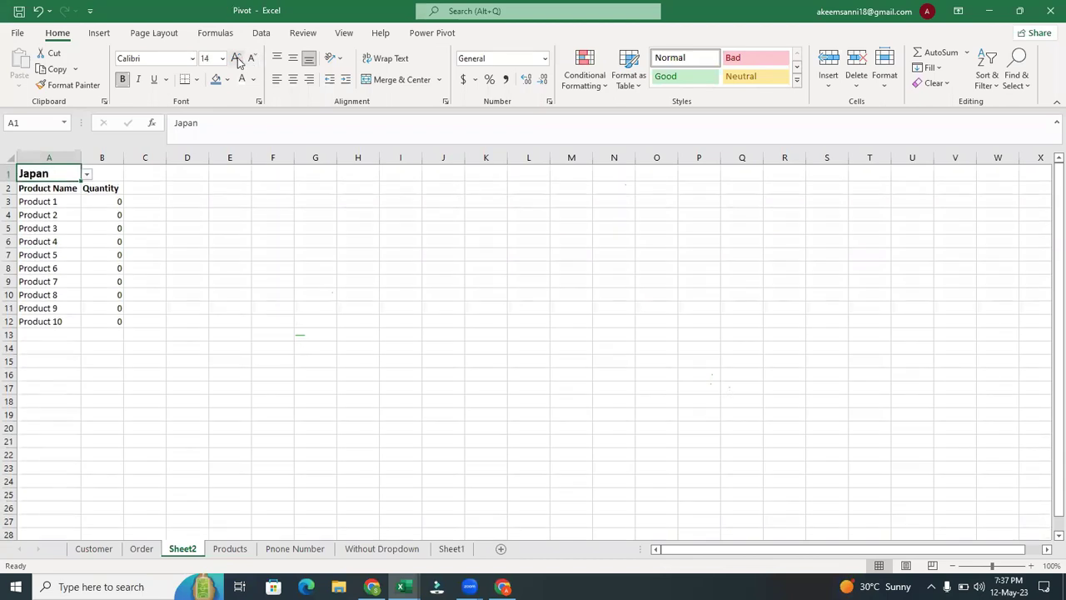
click(86, 174)
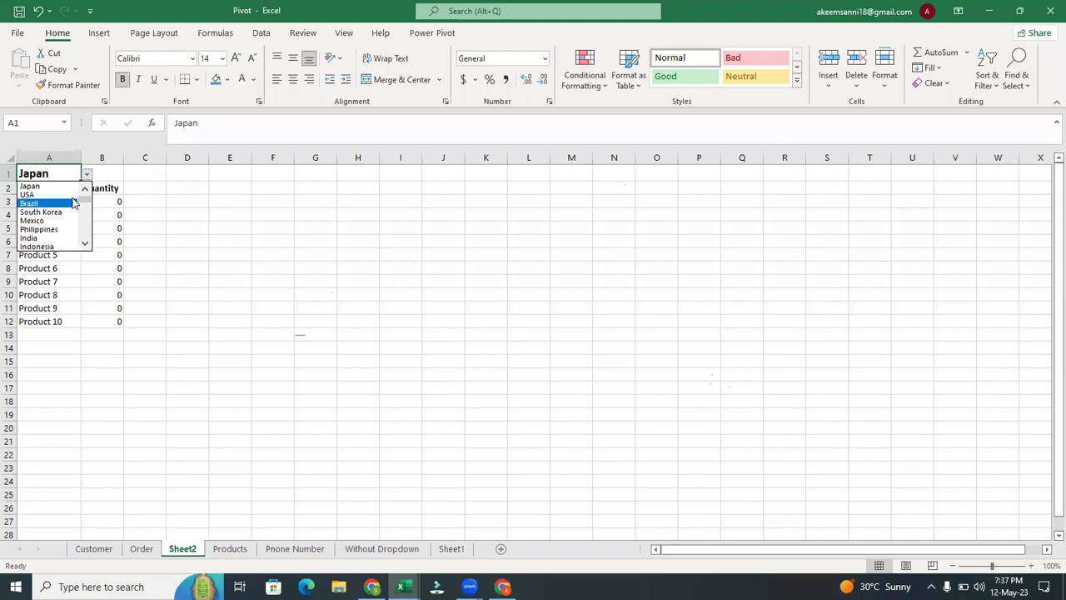
- Change the A1 country to USA, then to Brazil
click(71, 194)
click(88, 174)
click(72, 191)
click(75, 189)
click(70, 174)
- Type SALES REPORT in B1 and widen column B to fit it
click(104, 172)
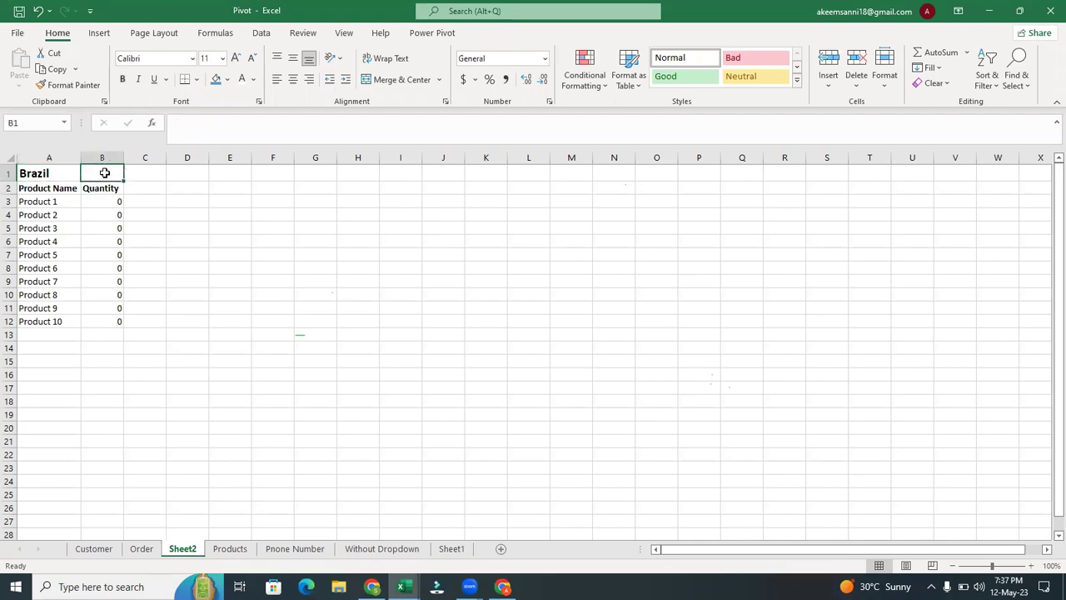
text(S)
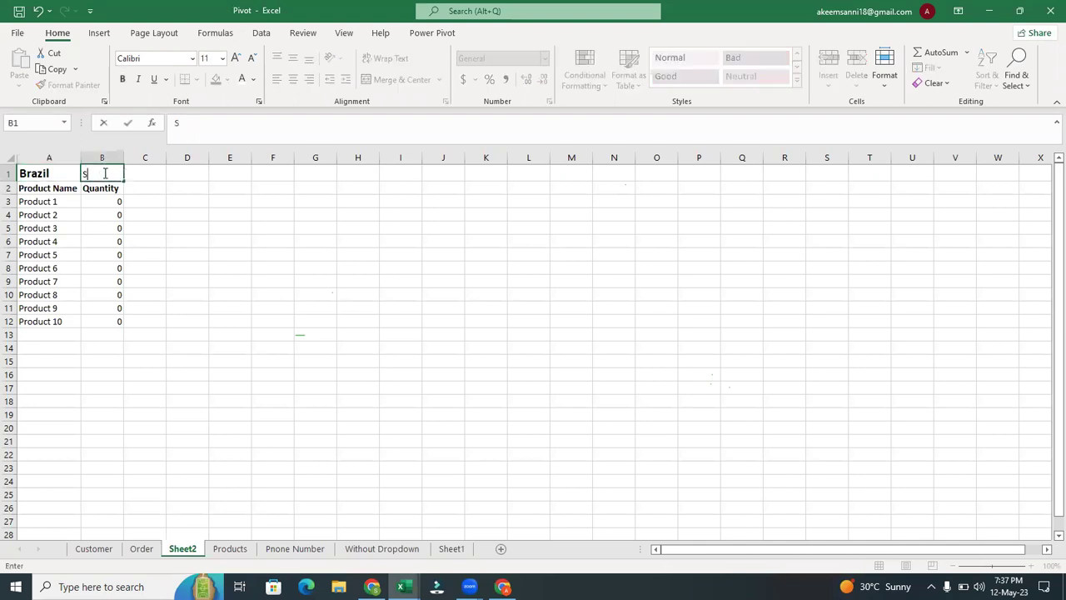
key(BackSpace)
key(Caps_Lock)
text(SA)
text(LES R)
text(EOP)
key(BackSpace)
key(BackSpace)
text(RO)
key(BackSpace)
key(BackSpace)
text(PORT)
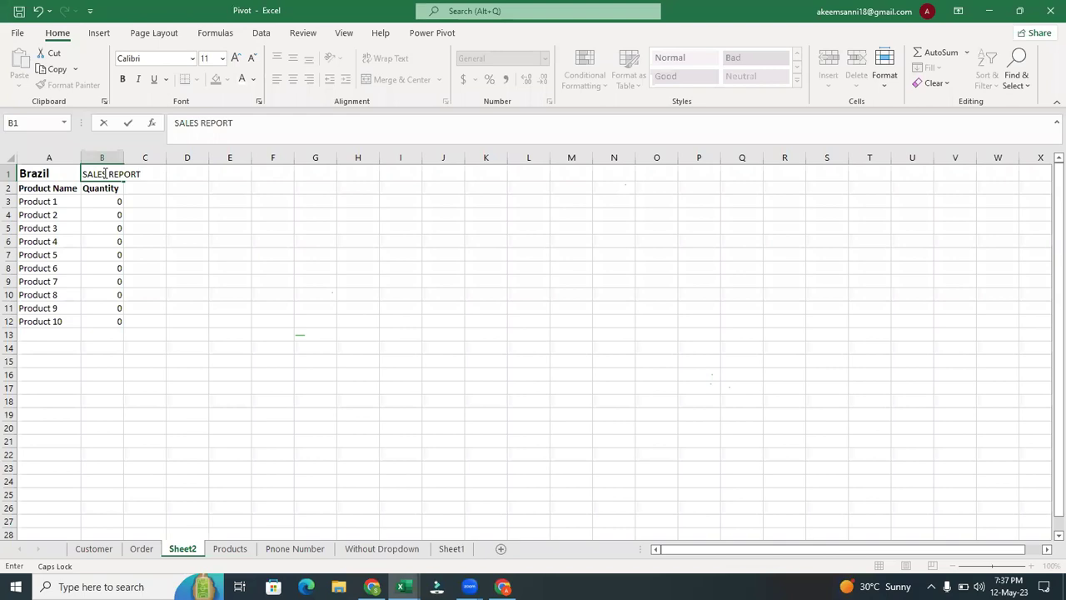
key(Return)
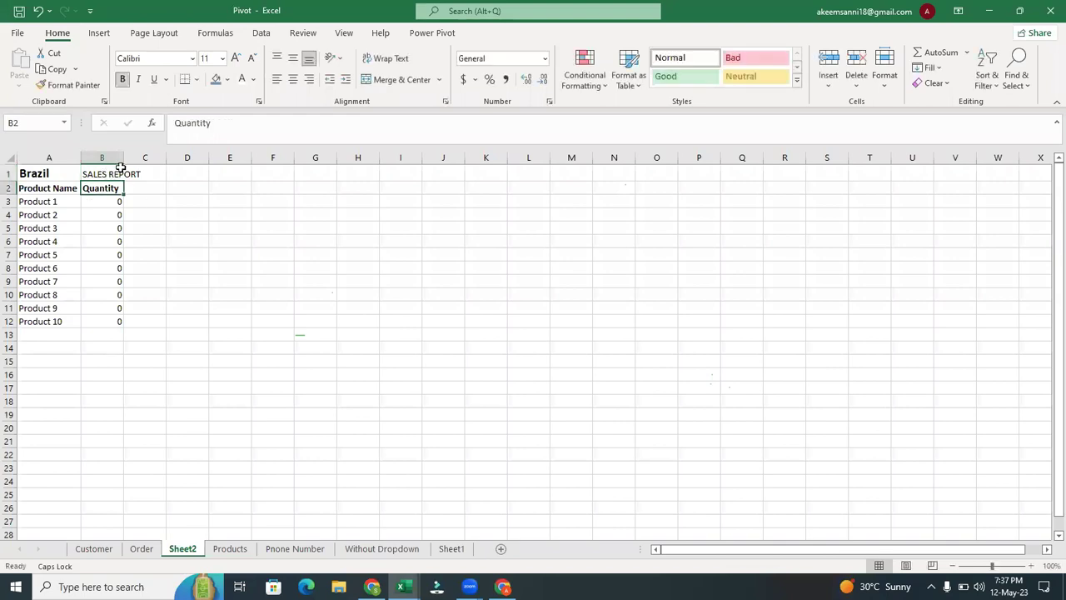
drag(121, 160, 144, 161)
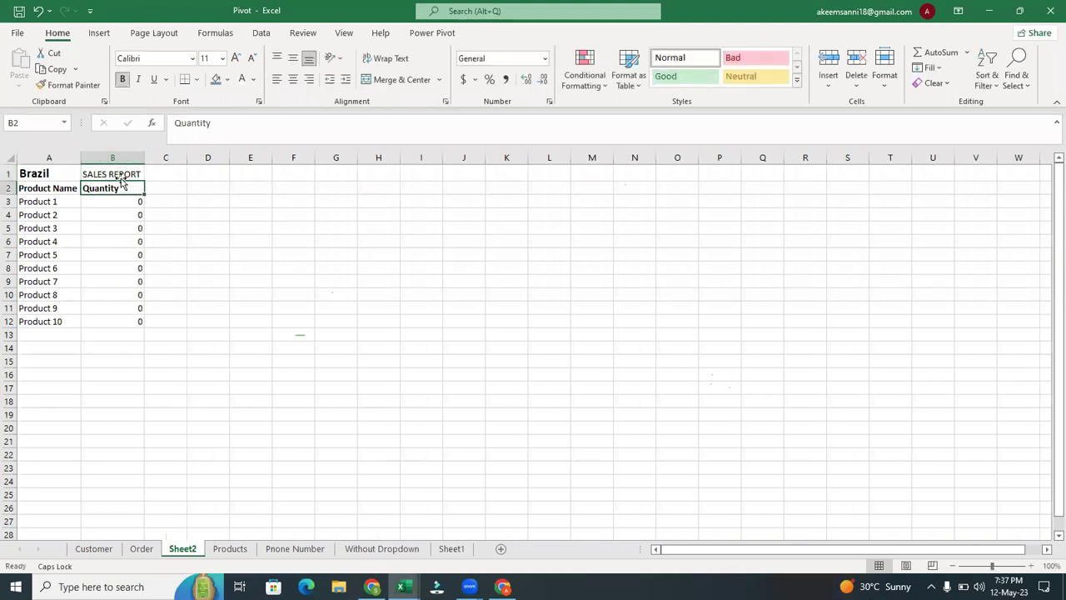
- Give A1:B1 a blue fill with white font colour
drag(39, 170, 112, 173)
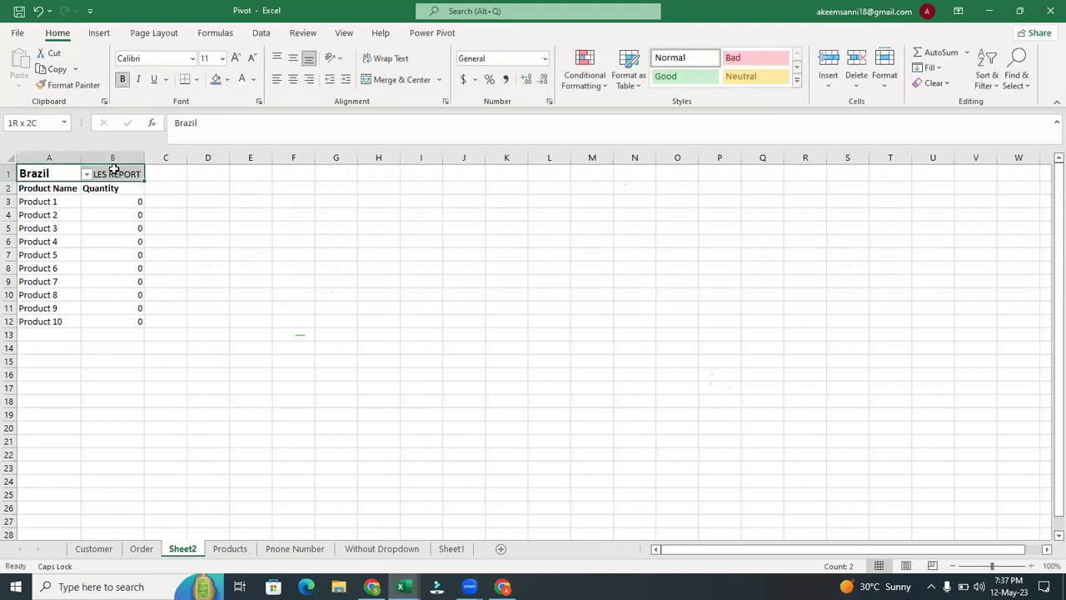
click(216, 80)
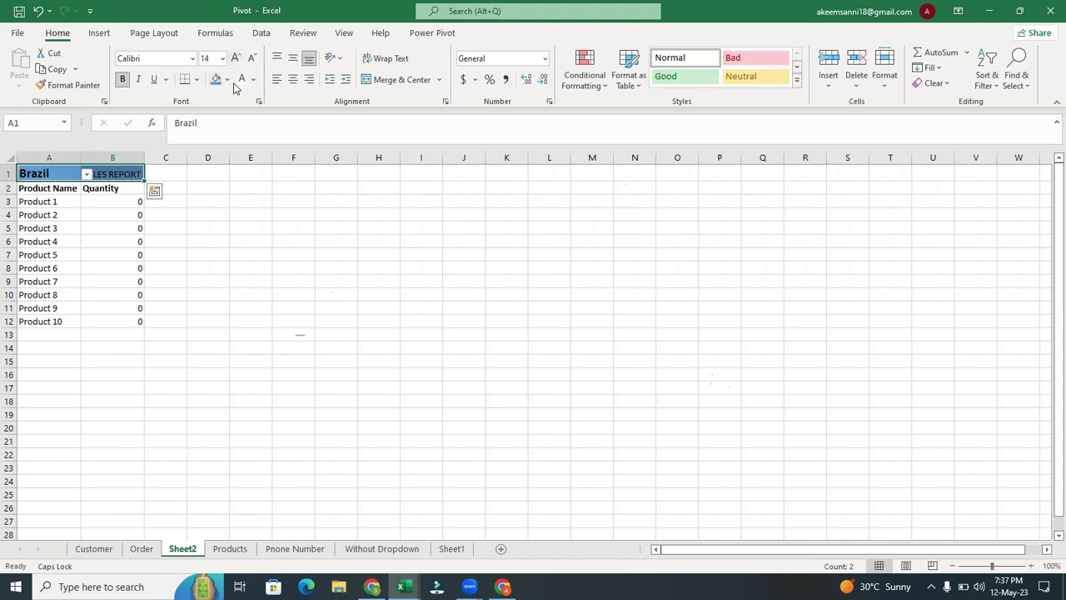
click(254, 81)
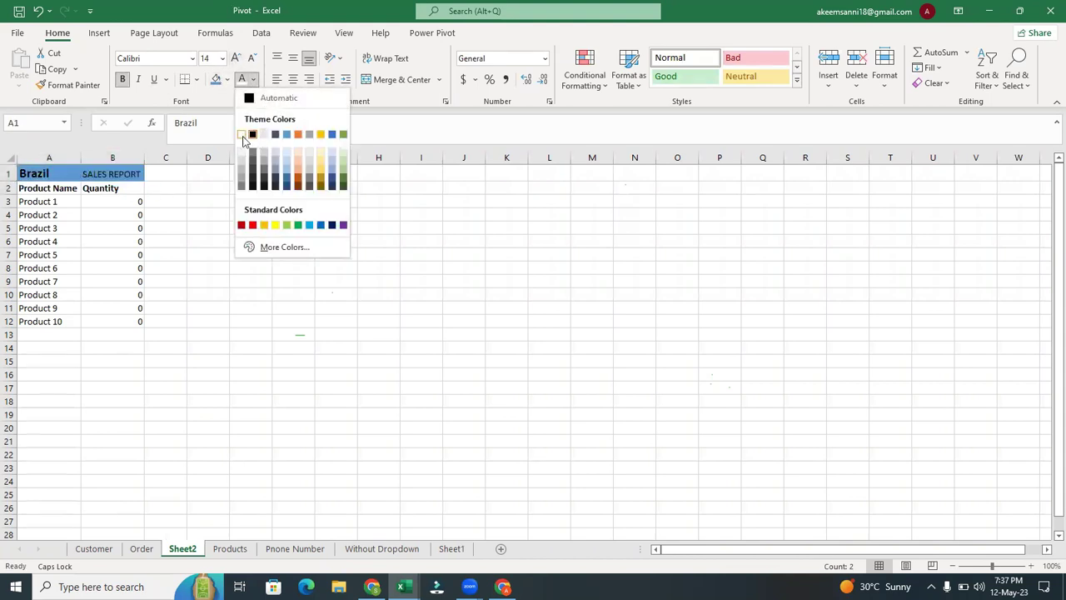
click(242, 135)
click(244, 255)
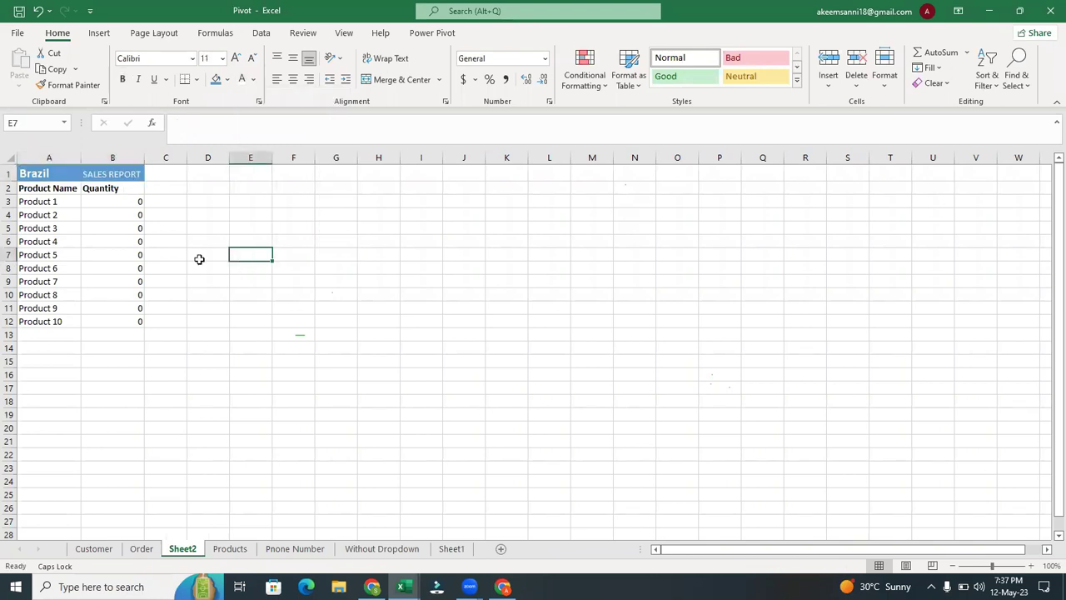
click(106, 204)
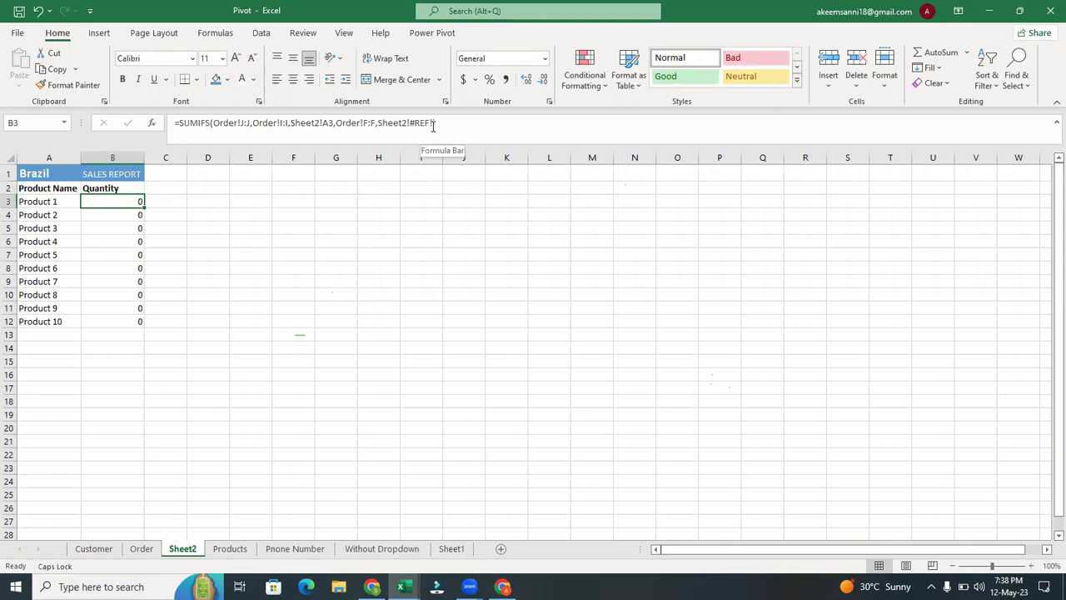
- Replace the broken #REF! criterion in B3's SUMIFS with a reference to A1
drag(433, 125, 379, 121)
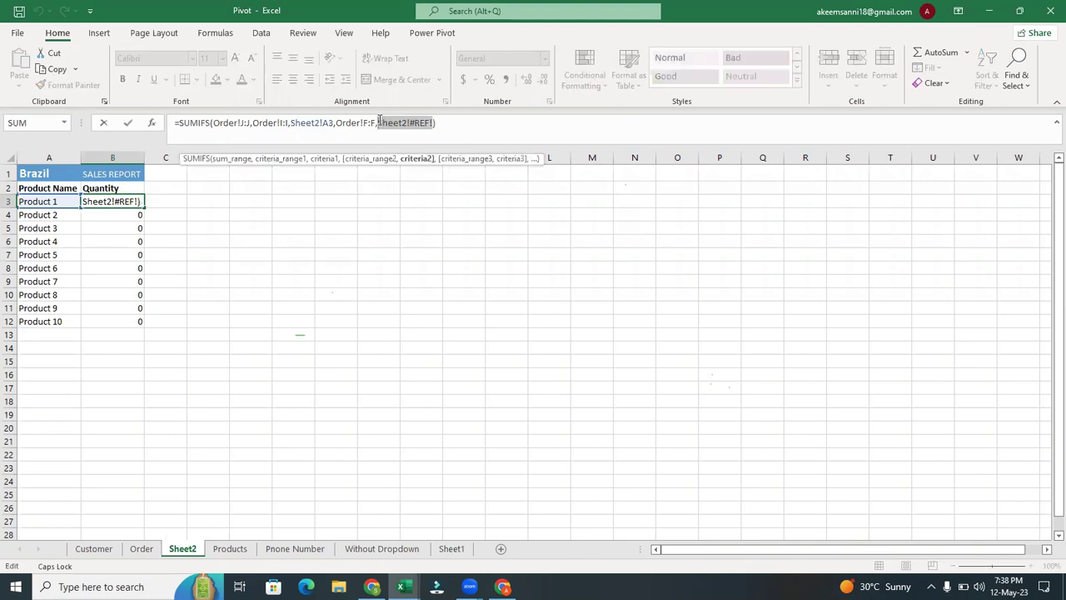
key(BackSpace)
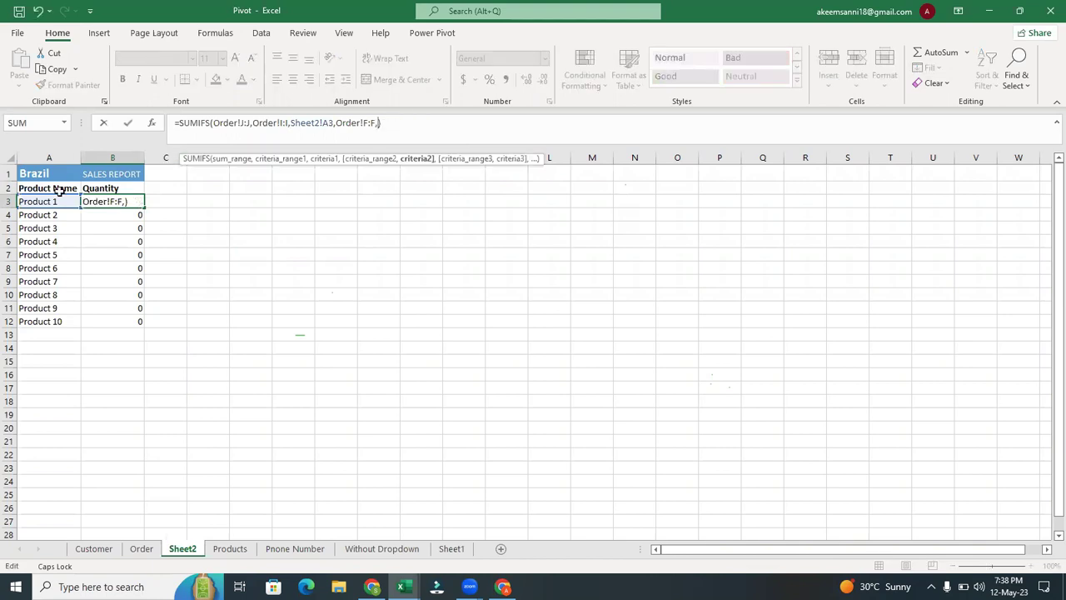
click(39, 172)
key(Return)
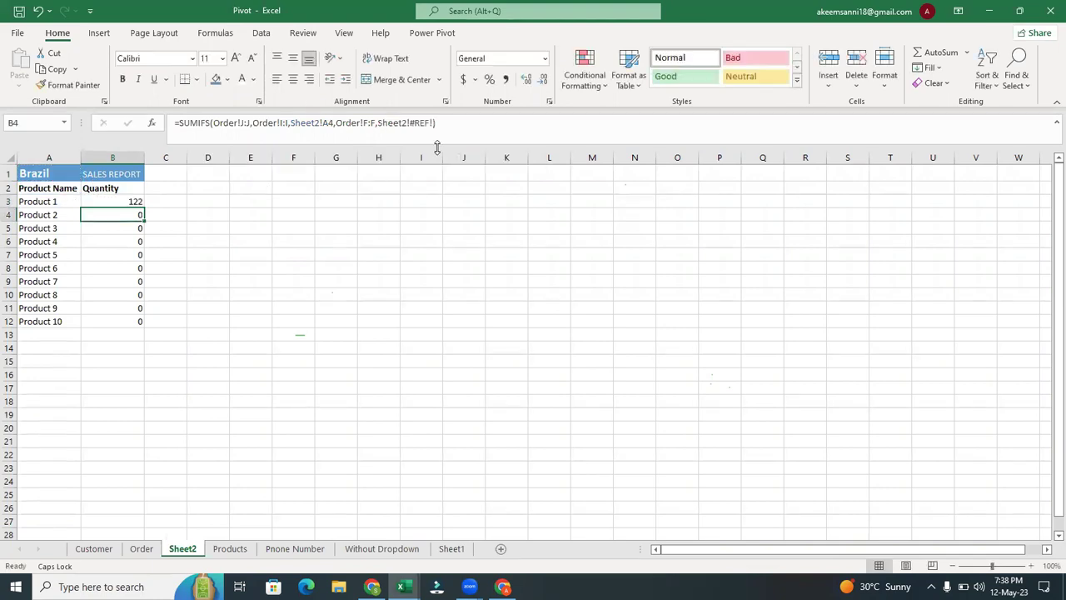
- Undo a trial fill-down, then lock B3's country reference as absolute $A$1
click(117, 203)
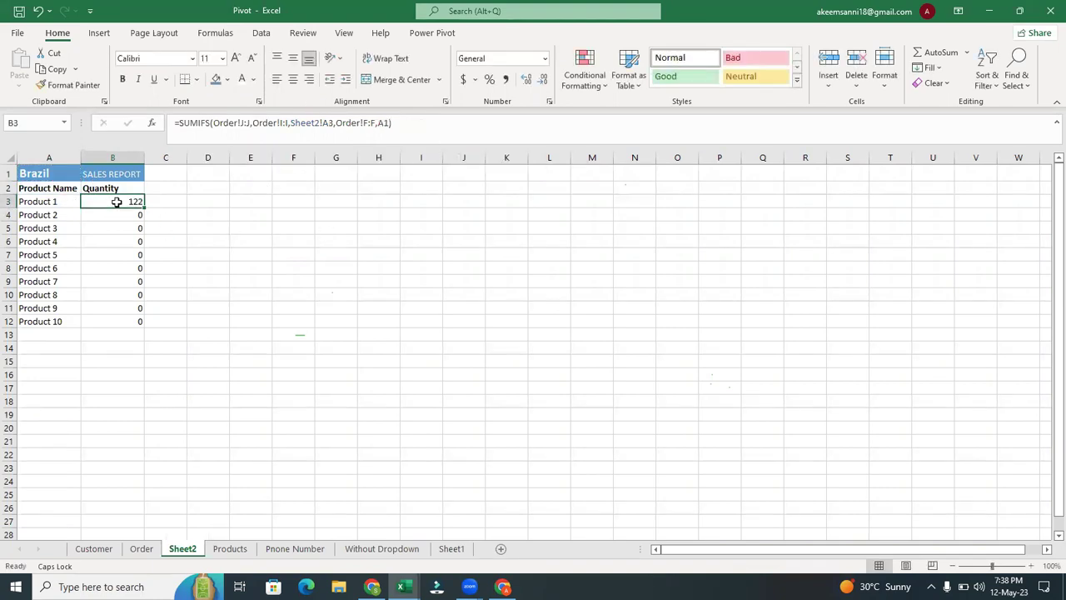
double_click(144, 206)
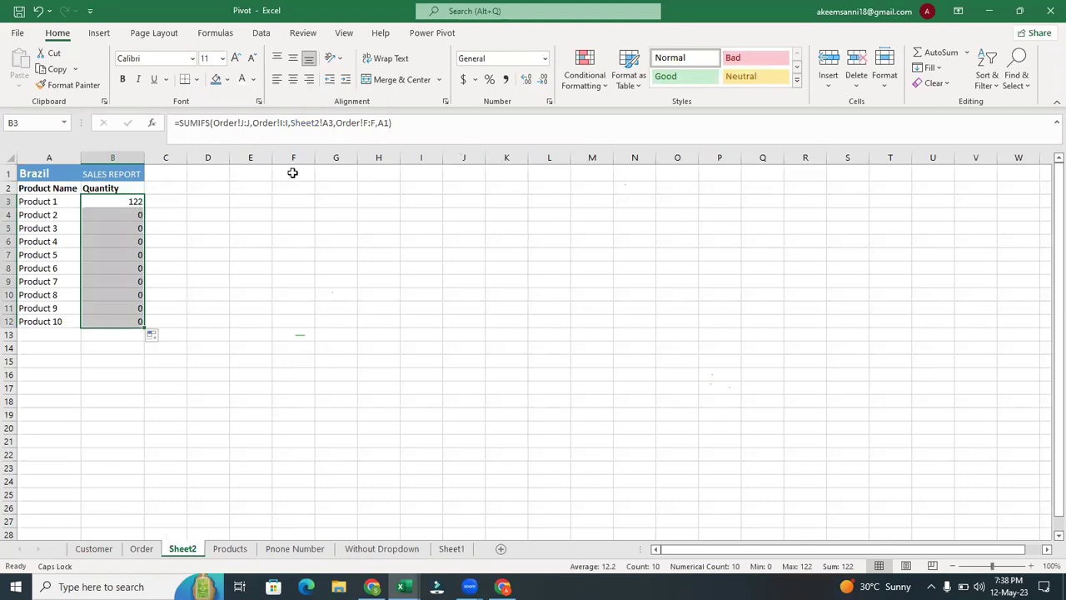
key(shift+BackSpace)
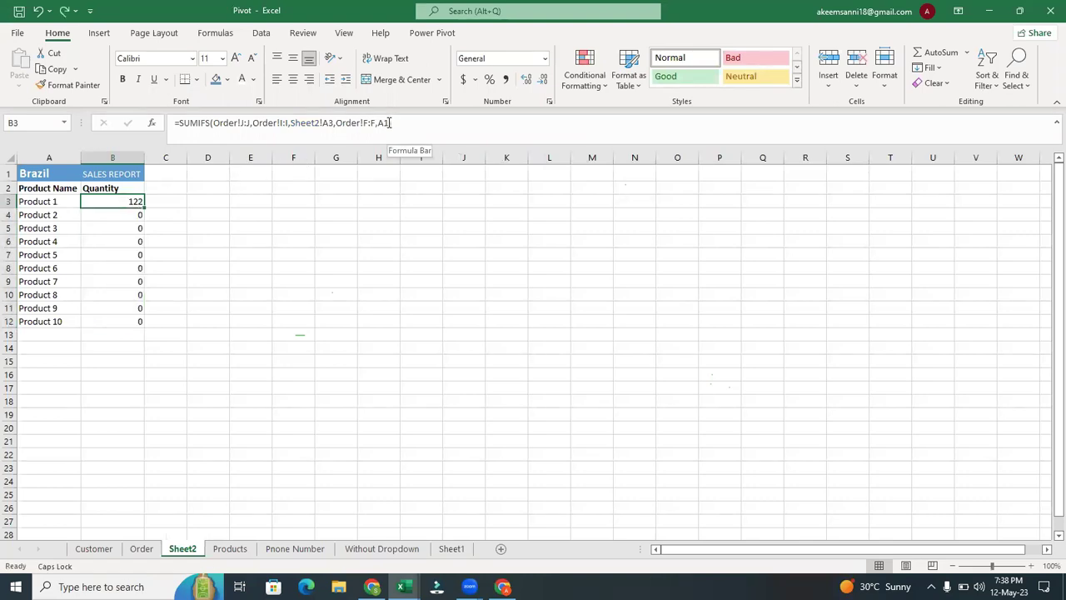
click(388, 122)
double_click(382, 122)
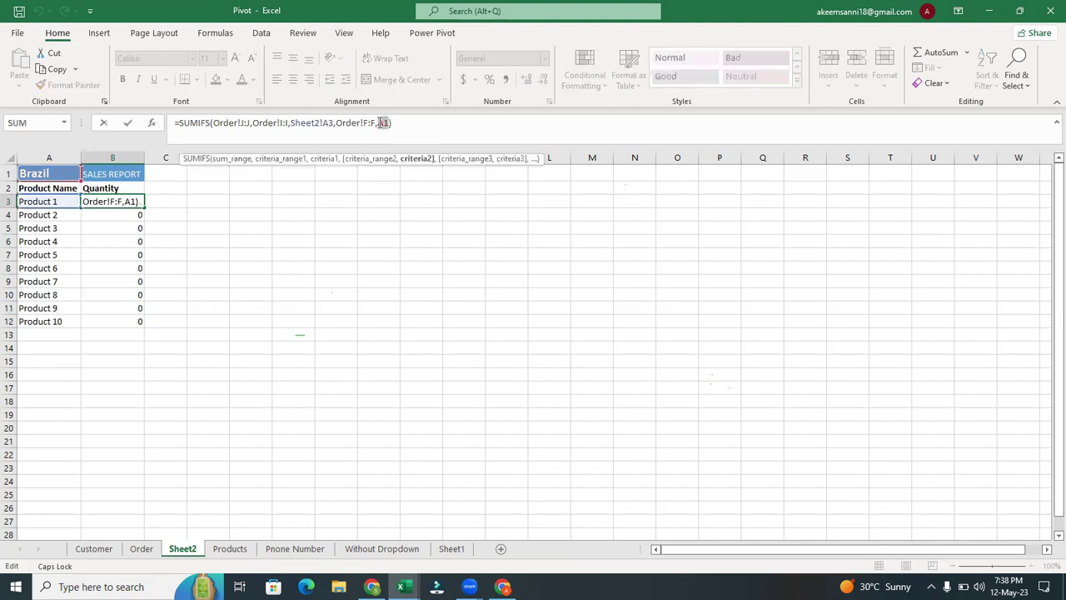
key(F4)
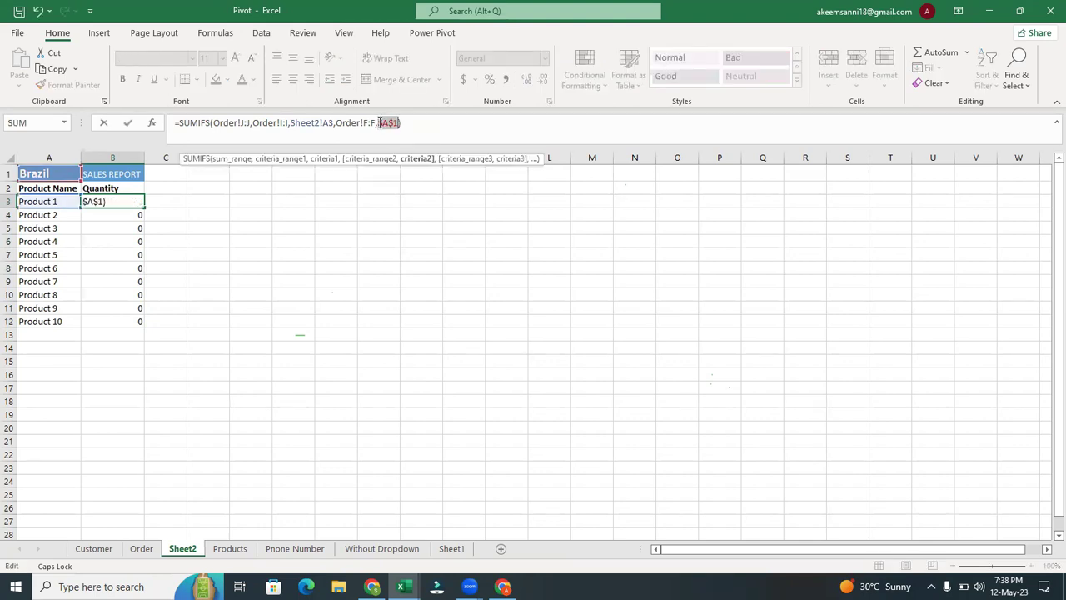
key(Return)
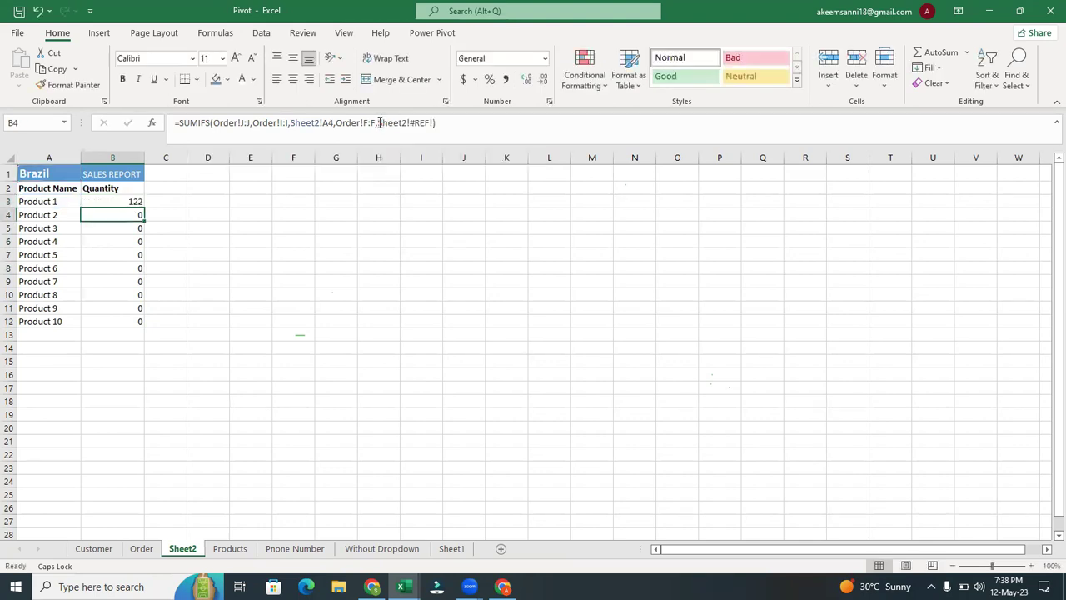
- Replace the #REF! in B4's formula with an absolute $A$1 reference
click(432, 122)
drag(432, 123, 411, 123)
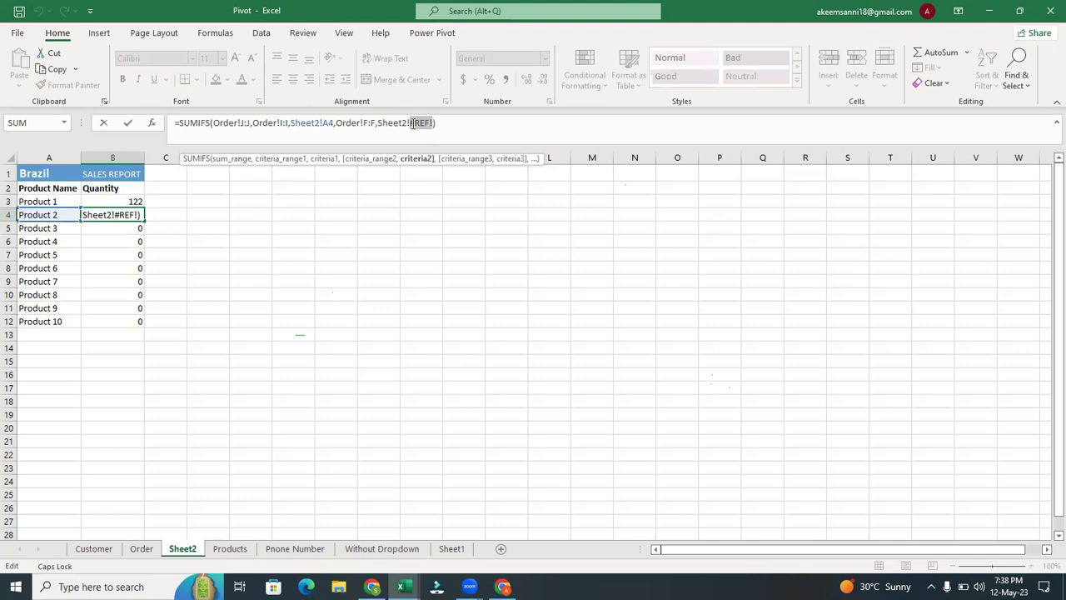
key(BackSpace)
text(A1)
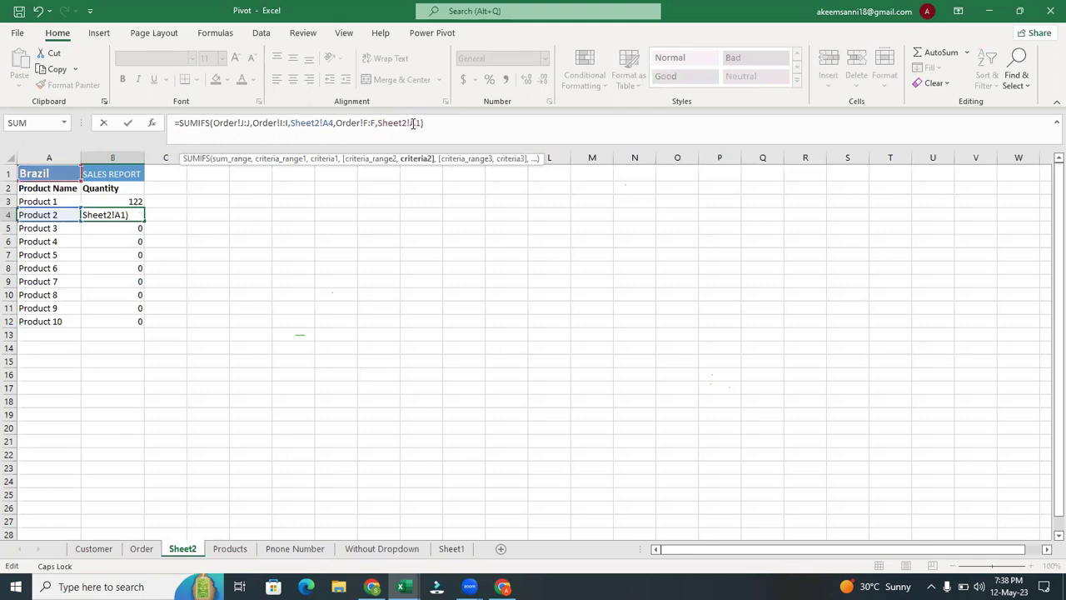
drag(423, 122, 412, 122)
key(F4)
click(442, 122)
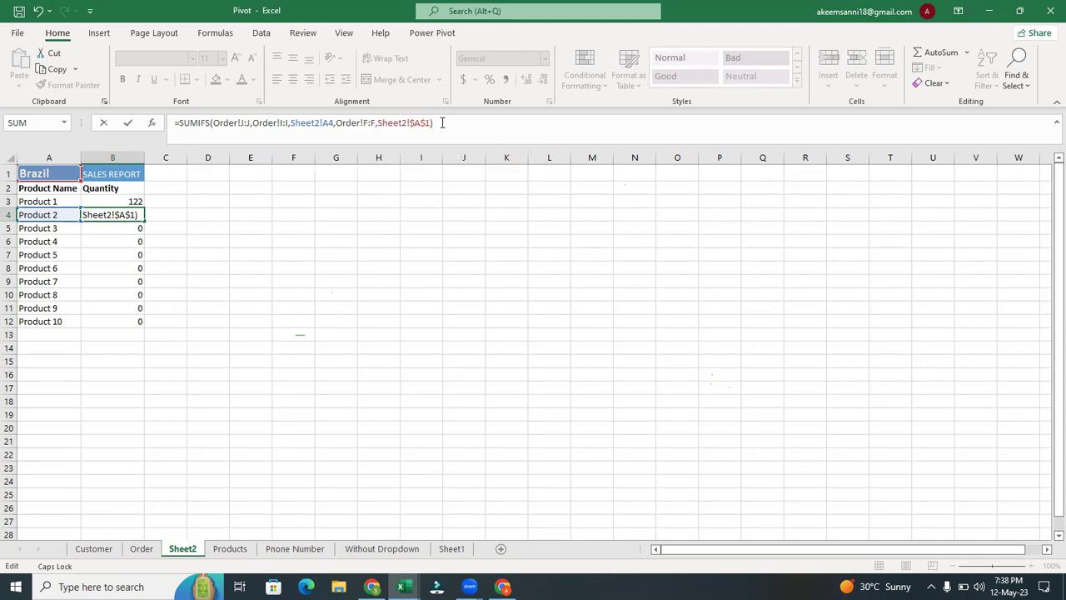
key(Return)
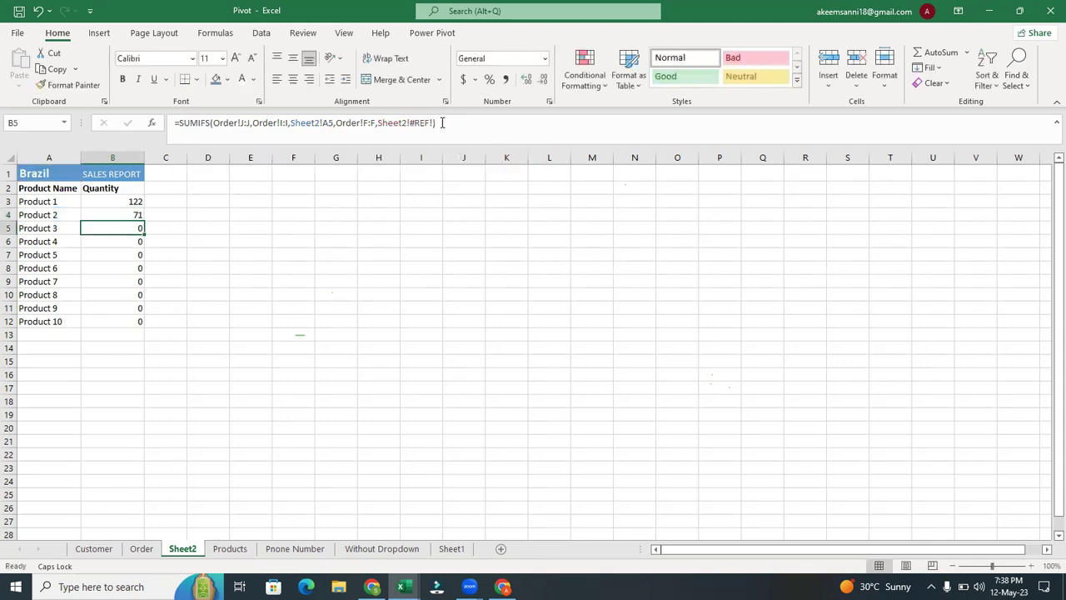
- Check the B3 and B4 formulas and undo the trial edits to B4
click(123, 203)
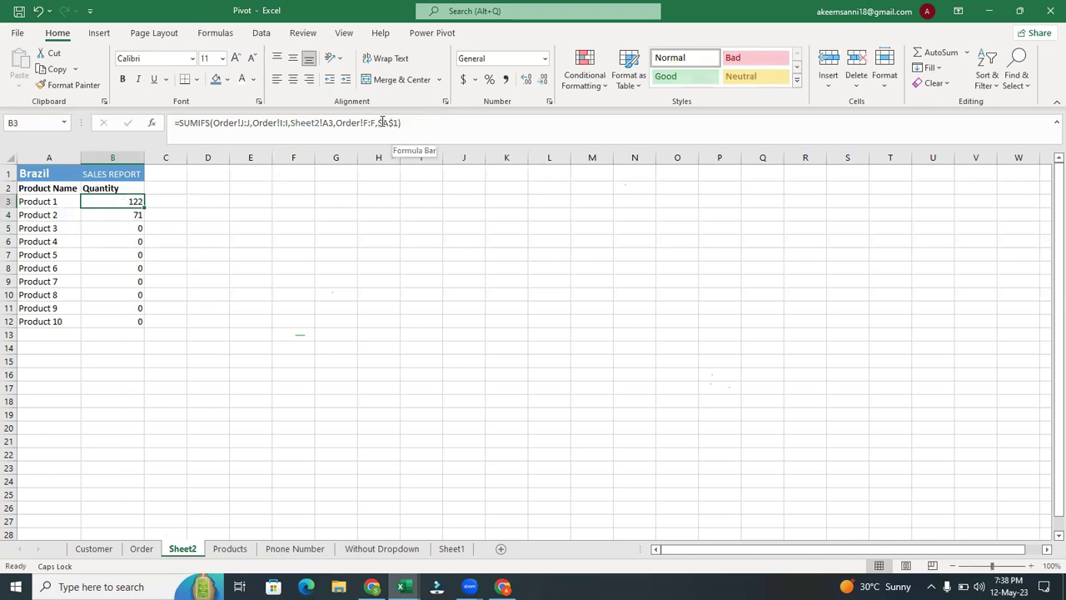
click(134, 214)
drag(474, 122, 167, 125)
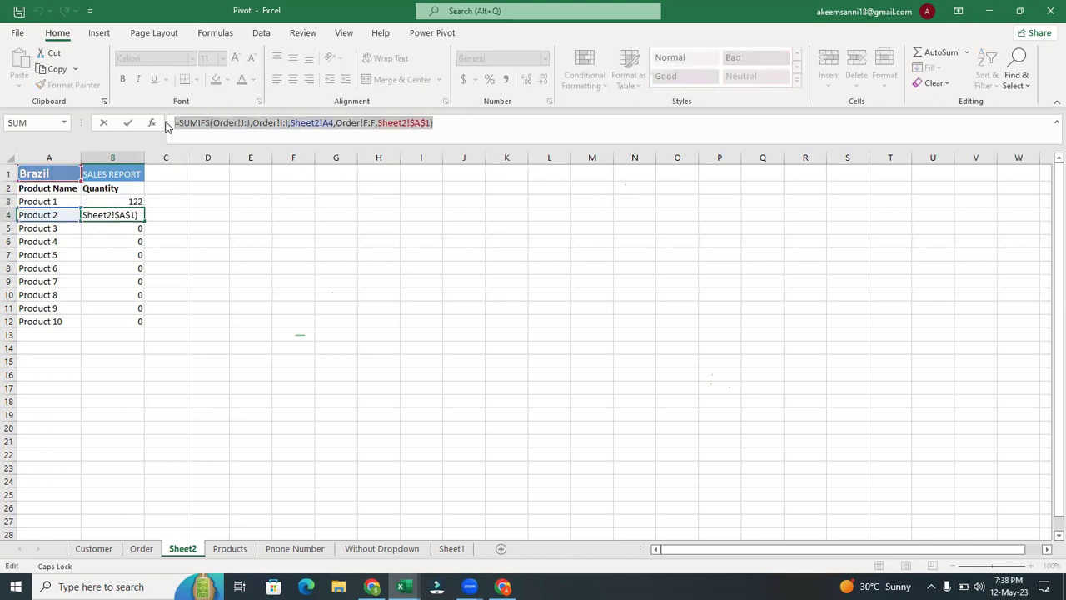
text(=)
click(336, 227)
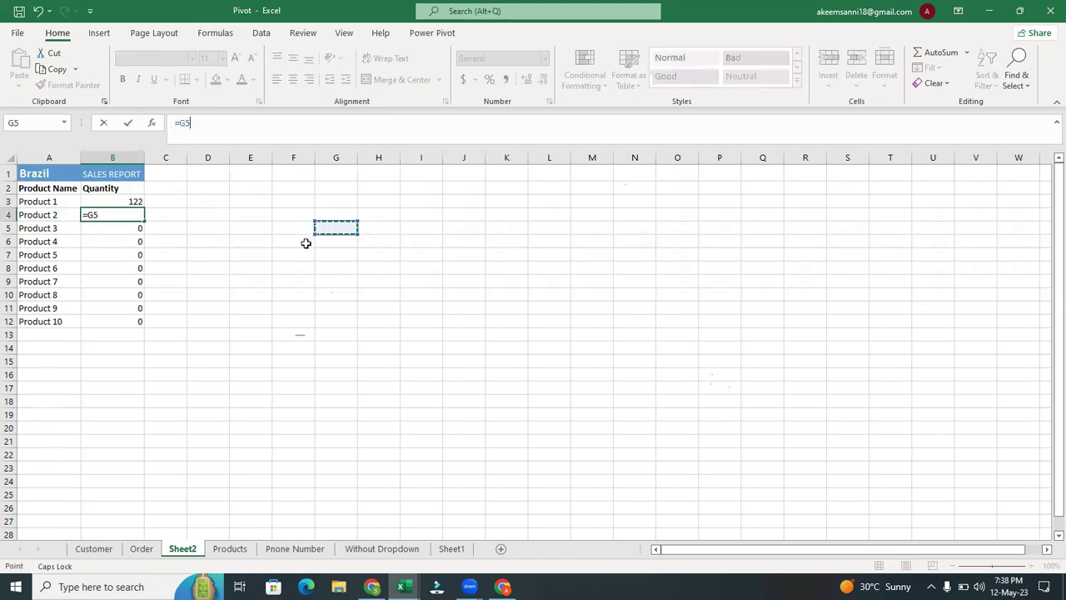
key(BackSpace)
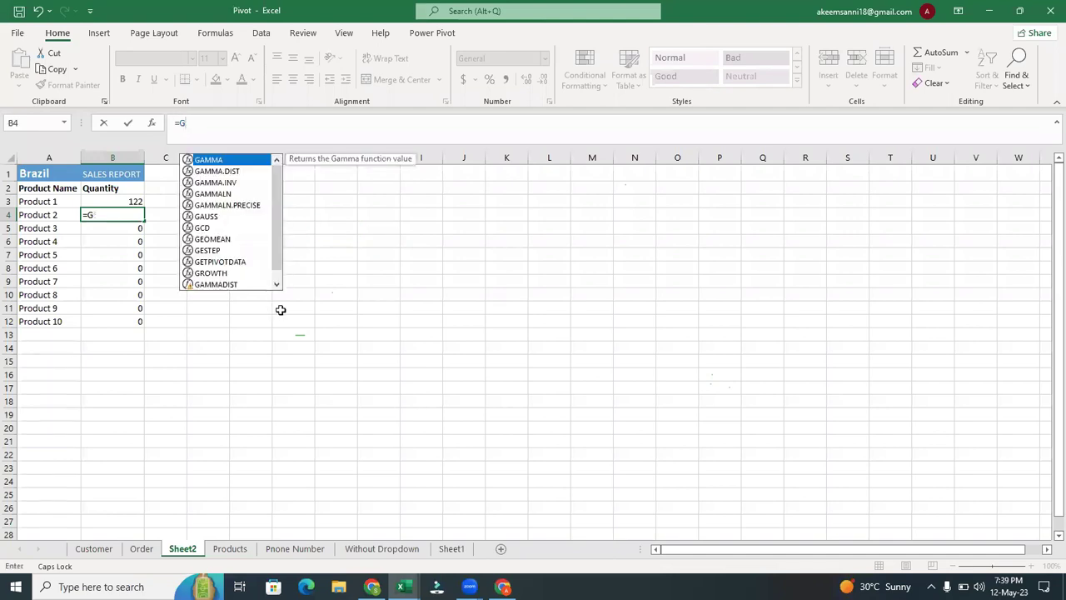
click(503, 359)
key(ctrl+z)
key(ctrl+z)
key(Up)
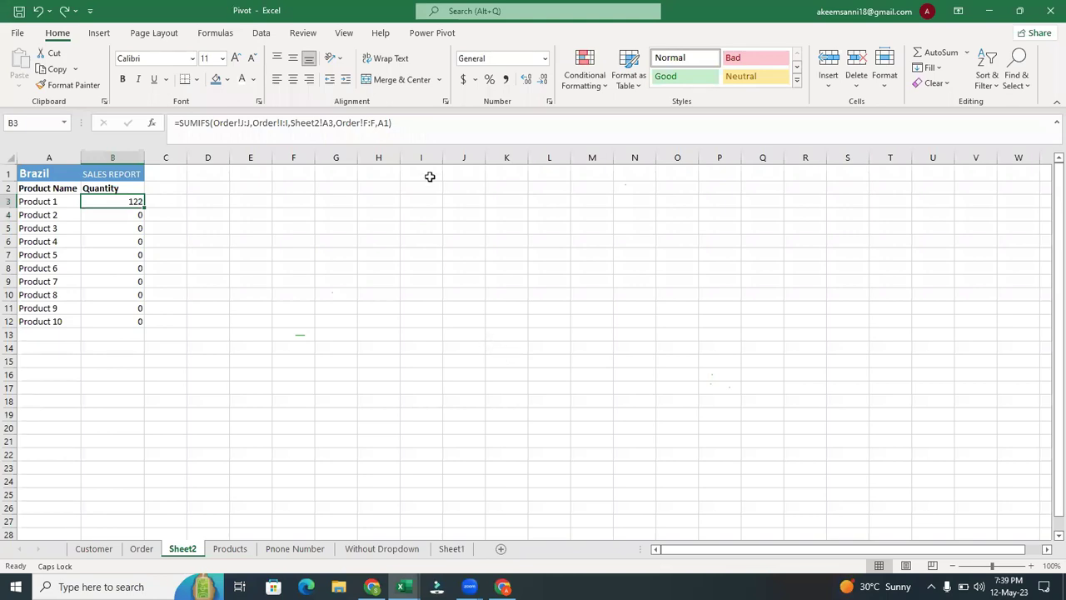
- Point B3's SUMIFS criterion at $A$1 and fill it down through Product 10 in B12
key(ctrl+z)
drag(427, 122, 416, 122)
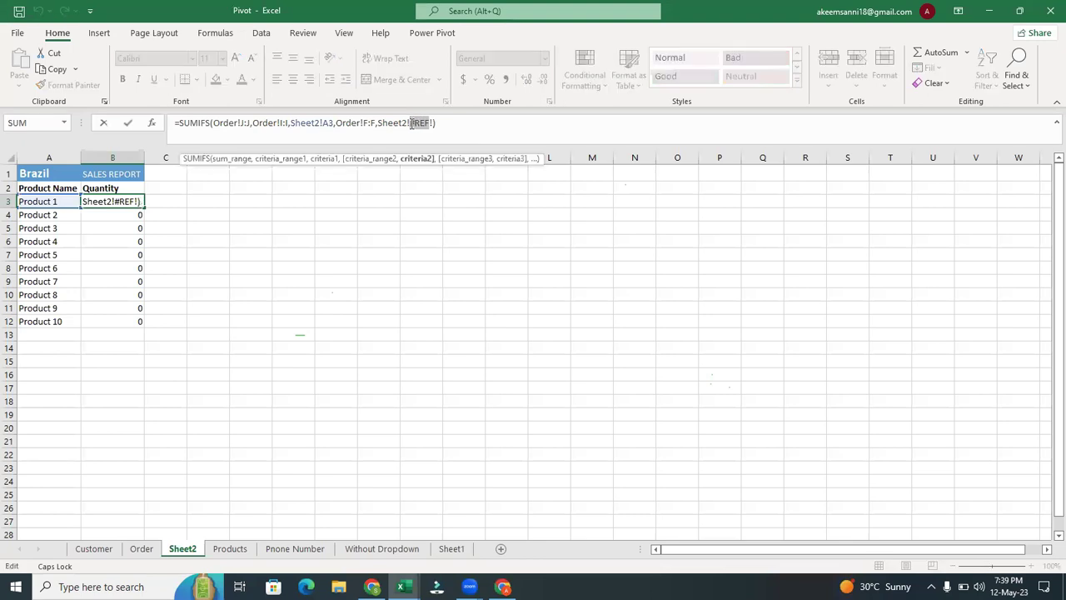
key(BackSpace)
text(A1)
text(1)
key(BackSpace)
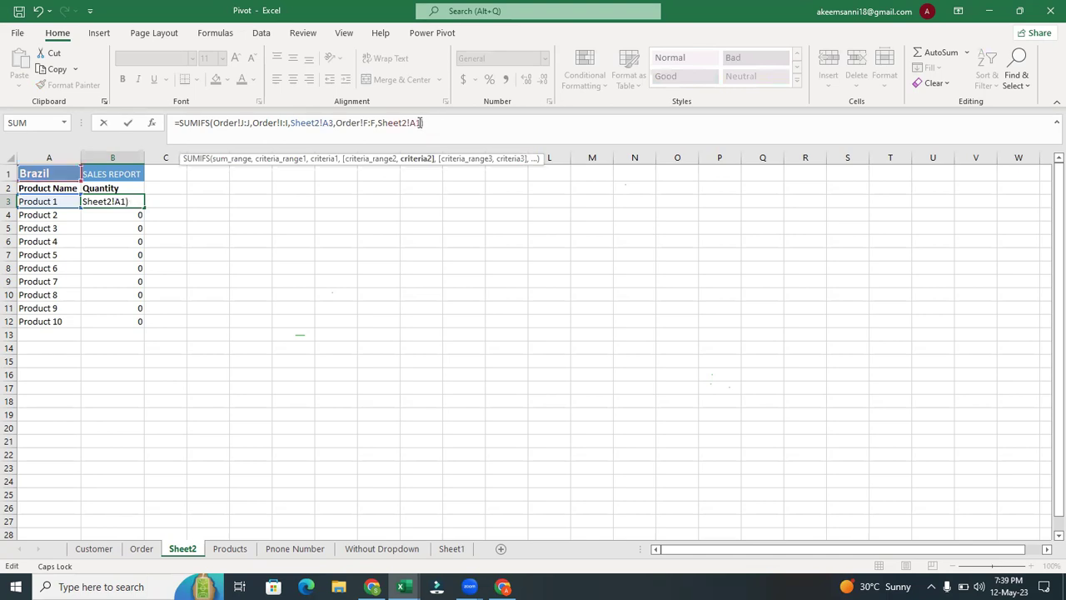
drag(418, 123, 427, 124)
key(F4)
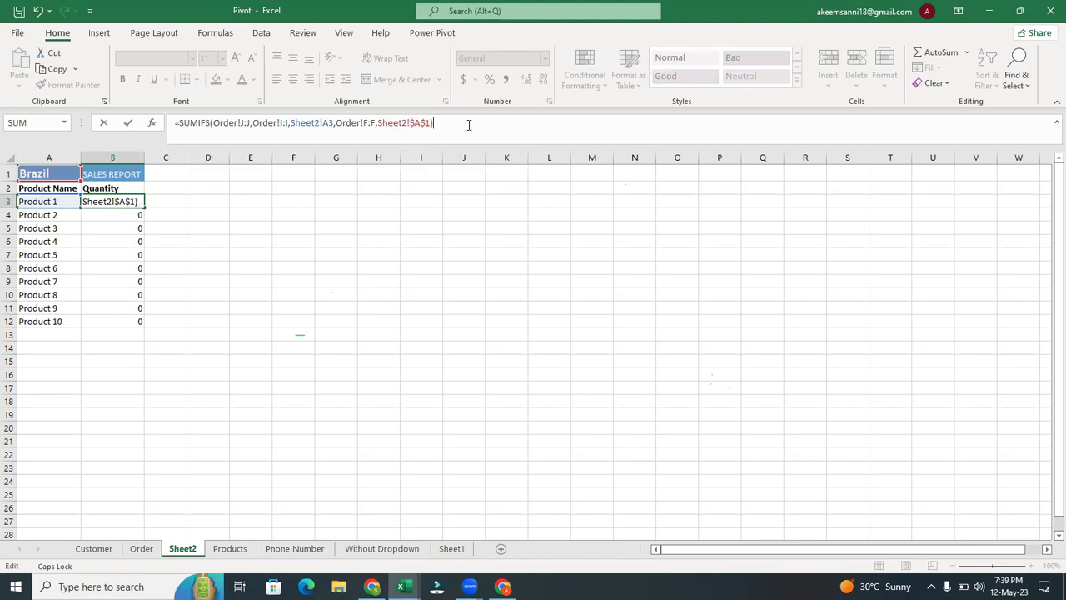
key(Return)
click(108, 203)
double_click(143, 208)
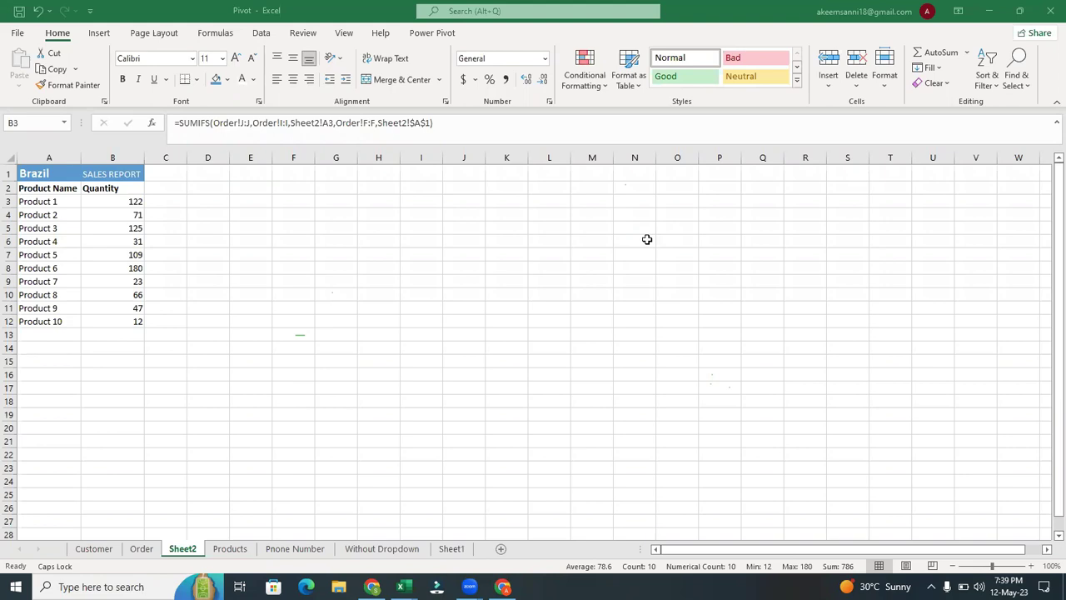
- Enlarge and bold the SALES REPORT heading in B1, autofitting column B
click(83, 549)
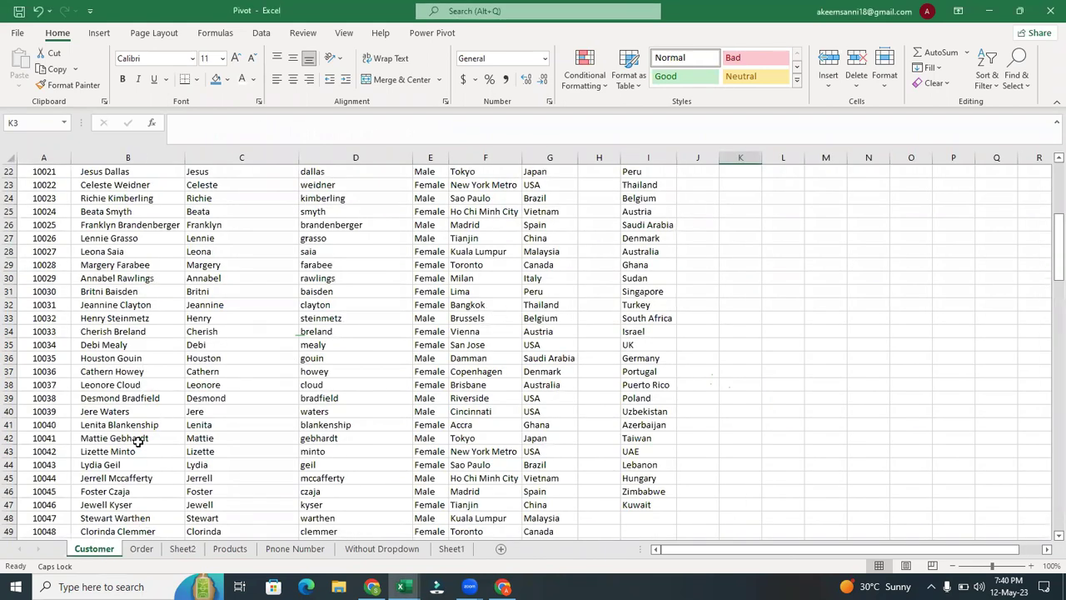
click(183, 548)
click(258, 316)
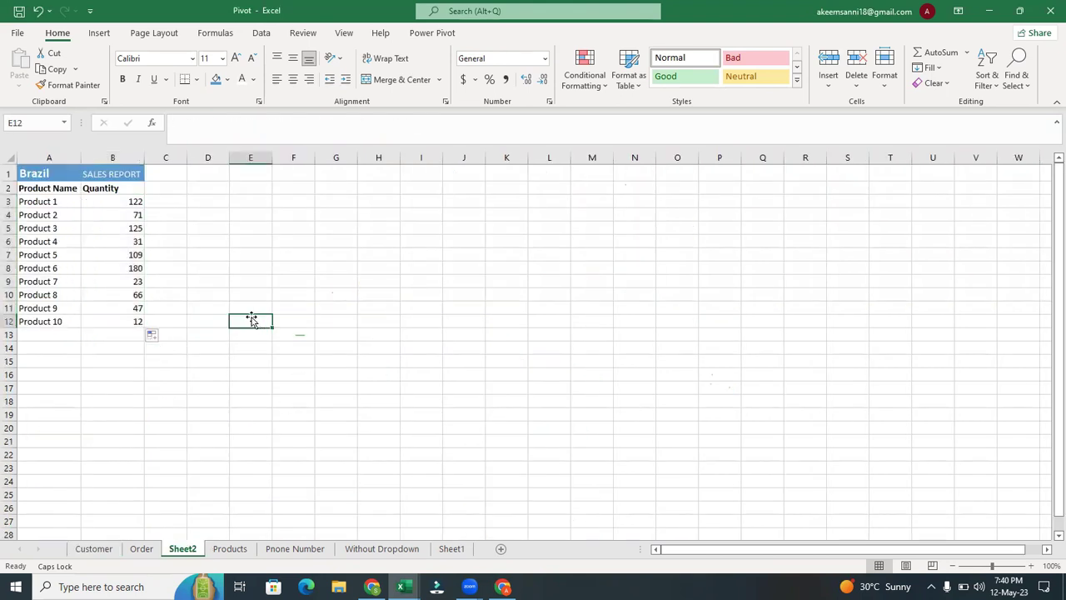
click(112, 174)
click(236, 60)
click(236, 60)
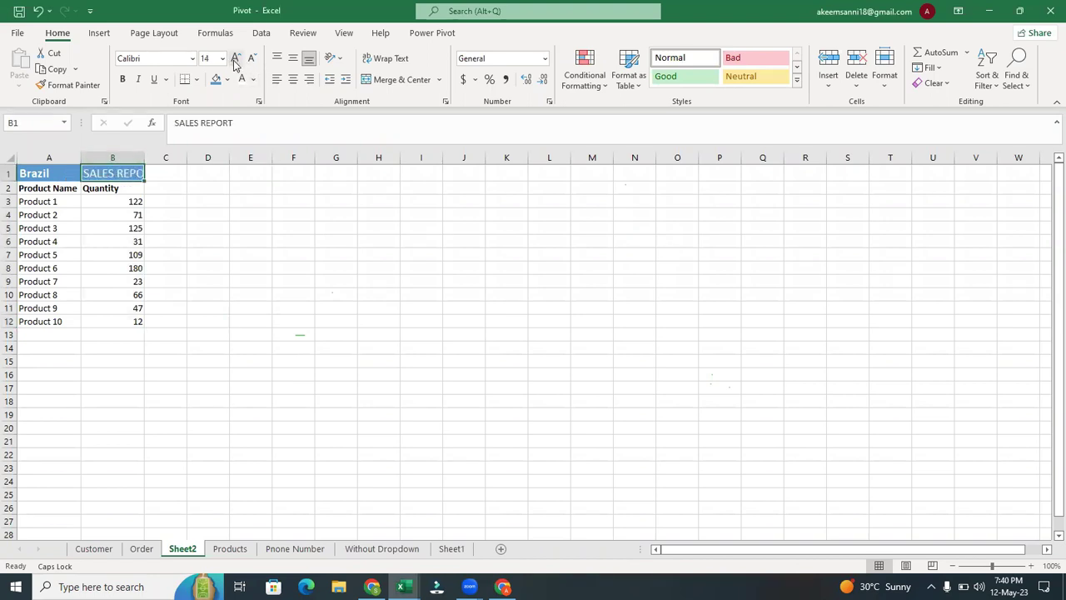
double_click(144, 156)
click(122, 79)
click(222, 175)
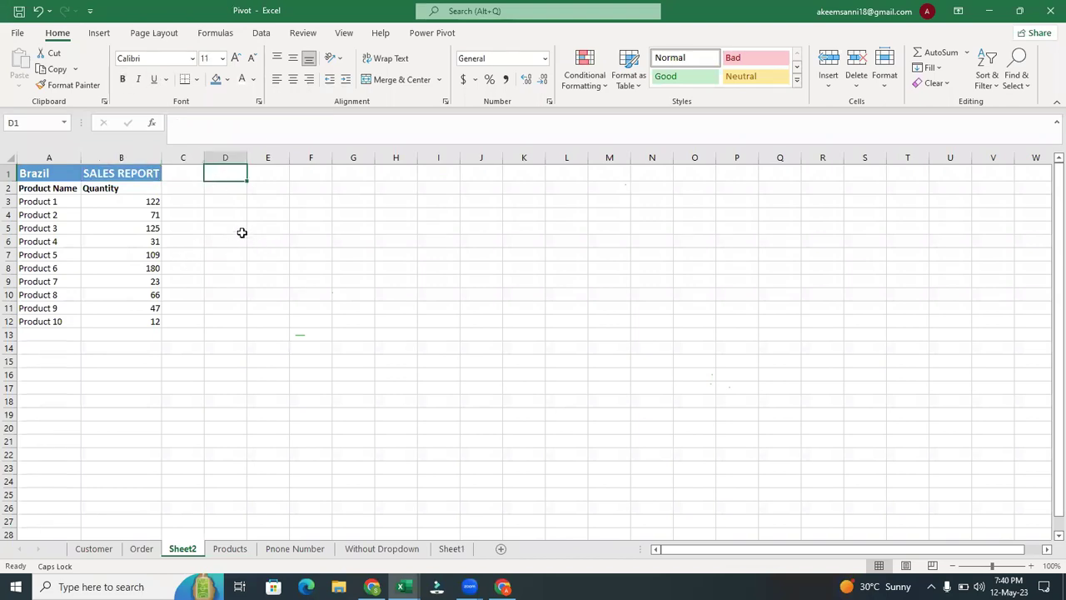
- Select the product name and quantity table A2:B12
drag(24, 200, 152, 327)
click(236, 298)
drag(37, 201, 136, 294)
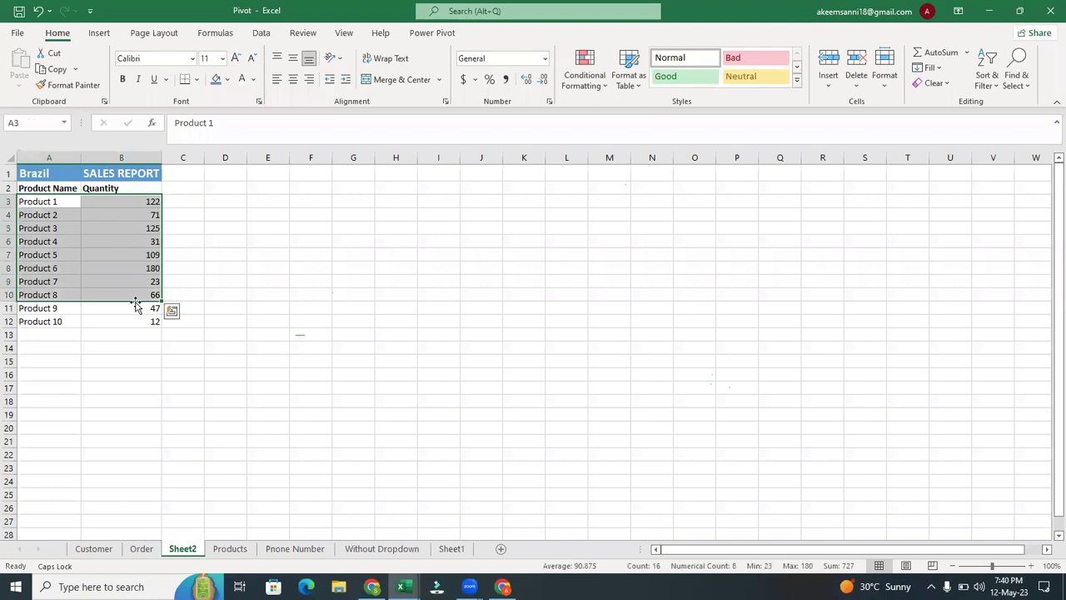
click(236, 308)
click(29, 188)
drag(29, 188, 152, 324)
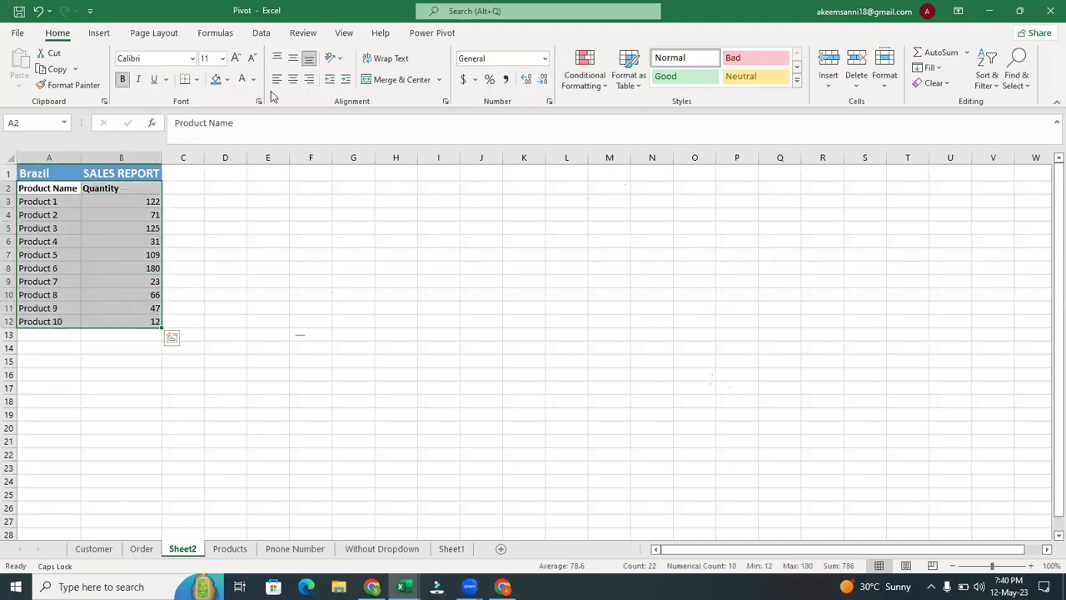
click(100, 34)
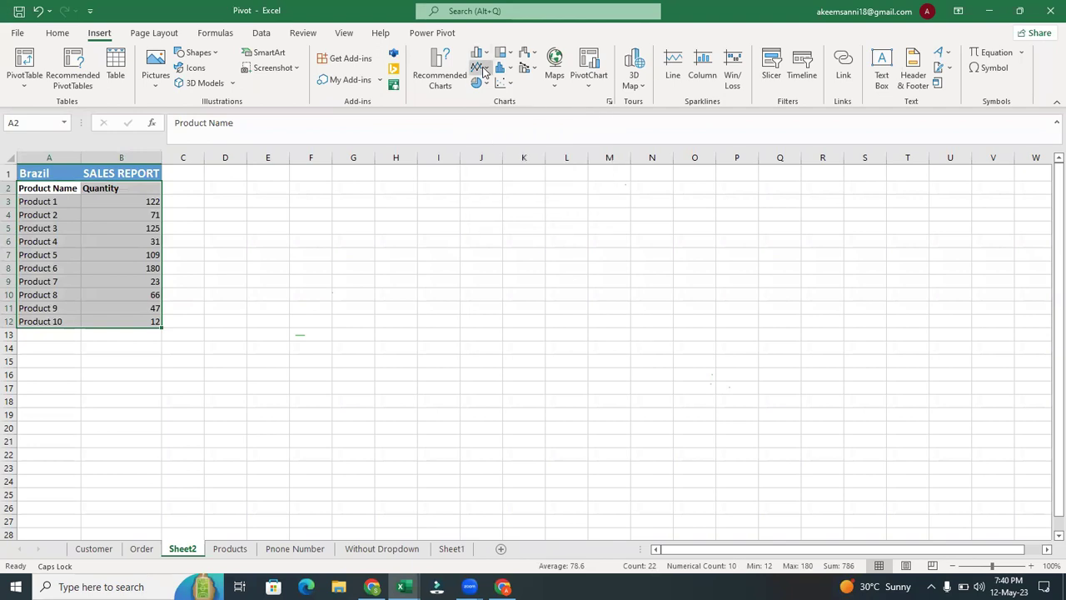
- Insert a Line with Markers chart and move it up-left beside the table
click(481, 69)
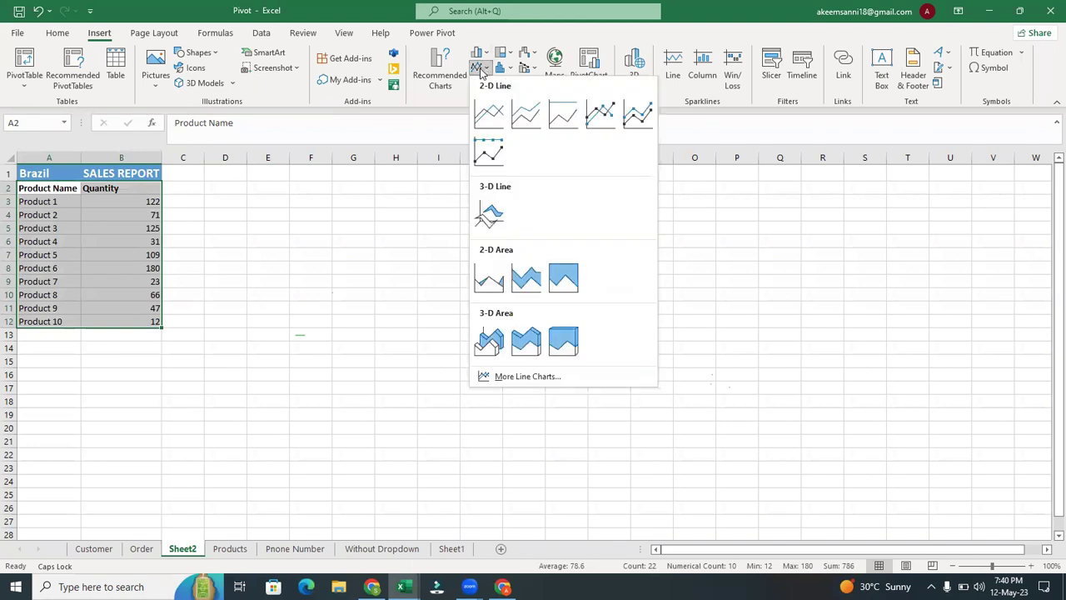
click(593, 119)
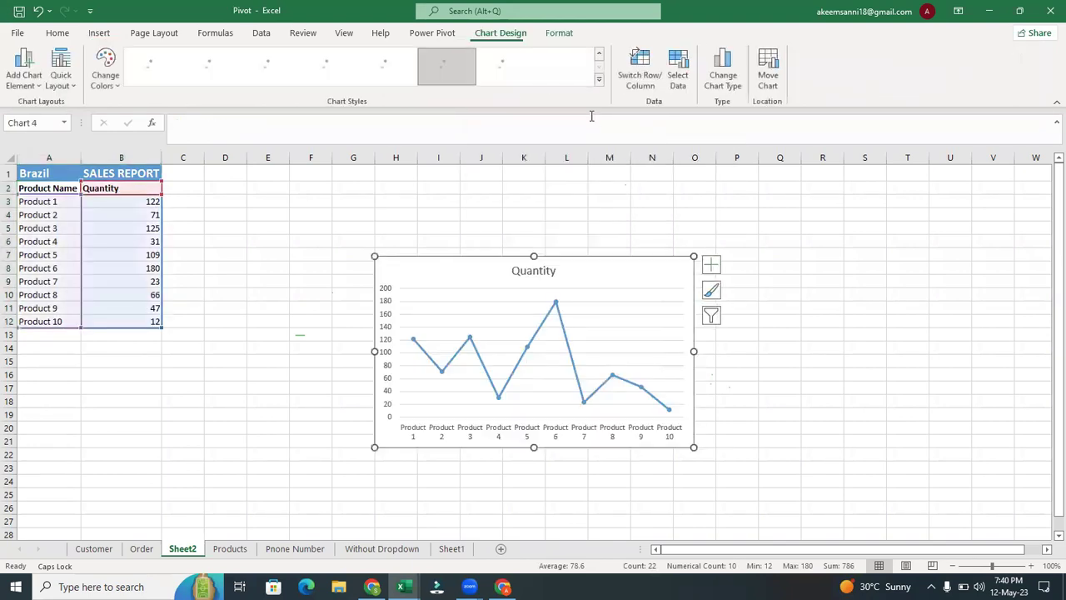
drag(471, 265, 341, 231)
click(641, 397)
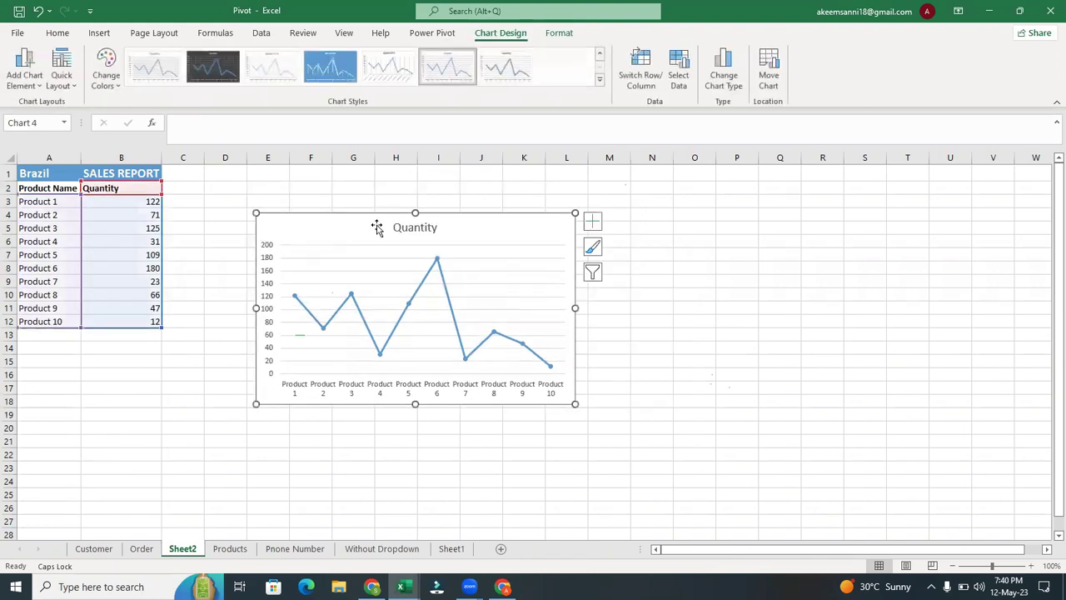
click(592, 221)
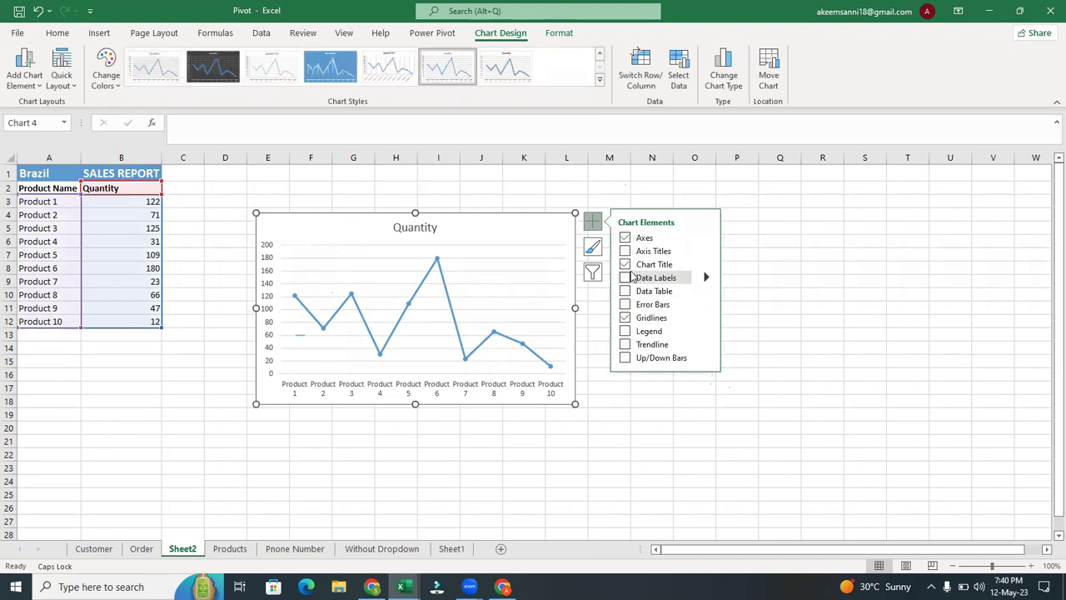
- Try linking the chart title to A1, then delete the Quantity title
click(412, 228)
double_click(413, 229)
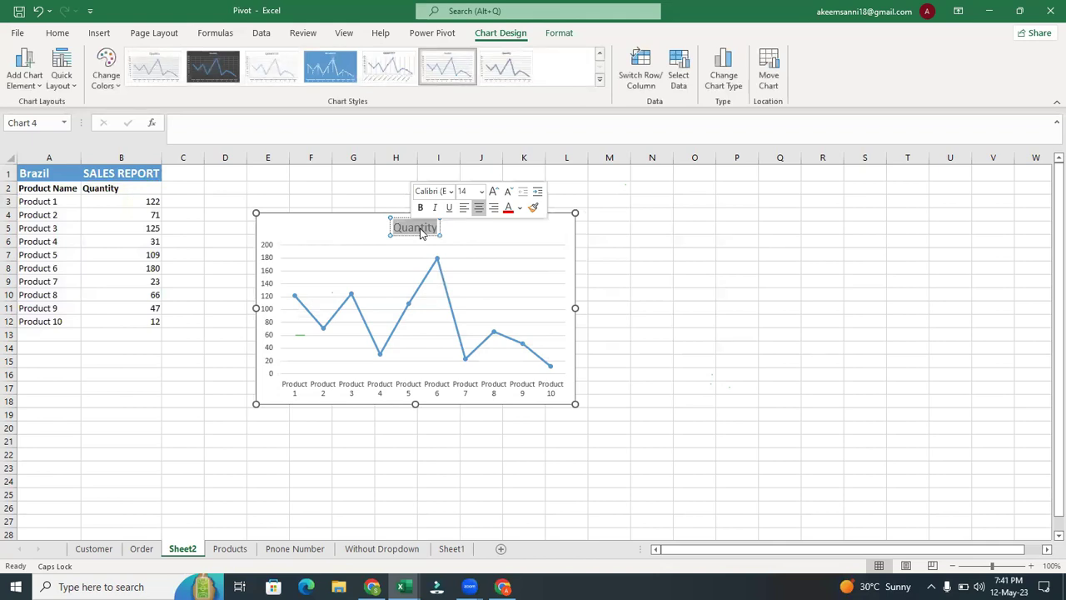
key(Delete)
text(=)
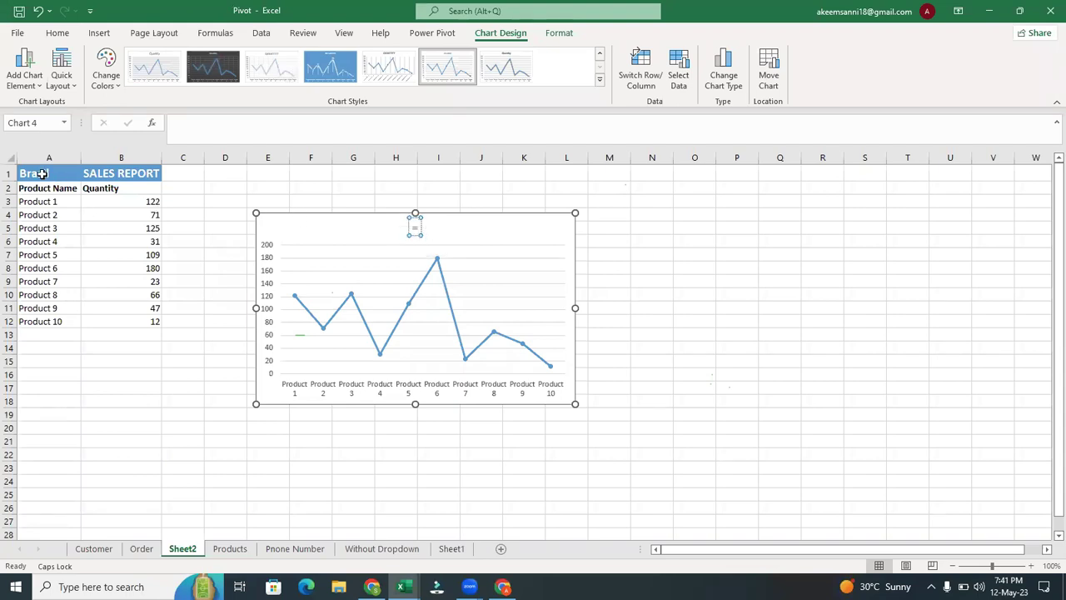
click(41, 173)
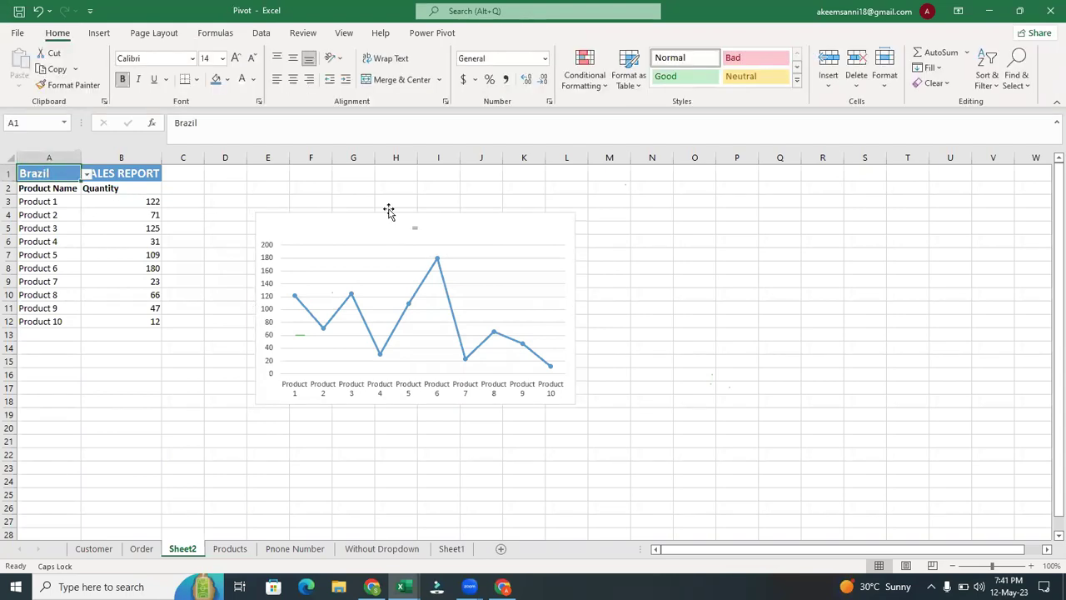
click(416, 225)
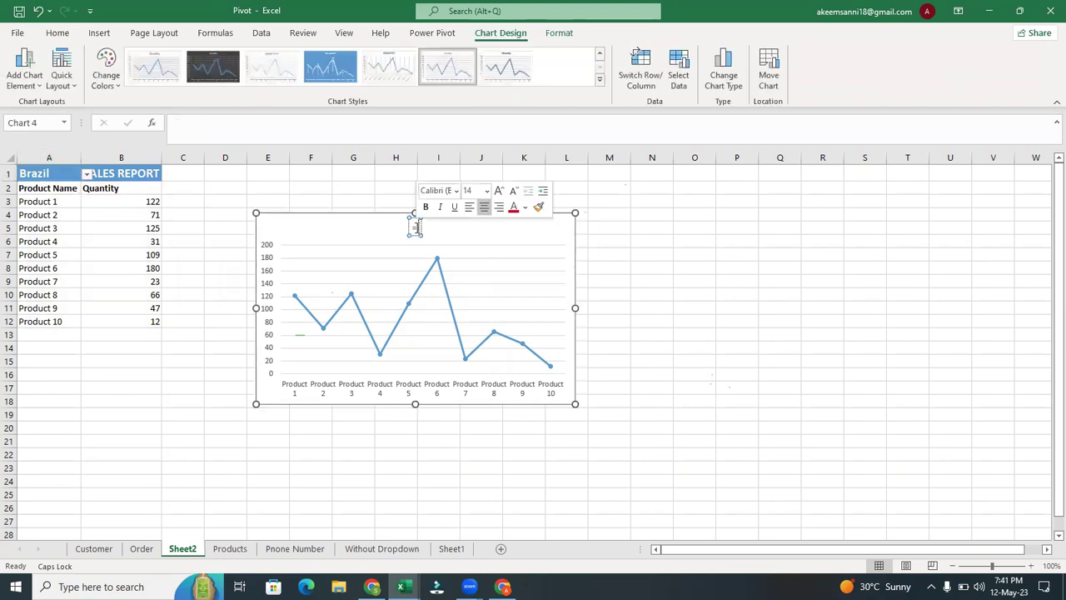
key(Delete)
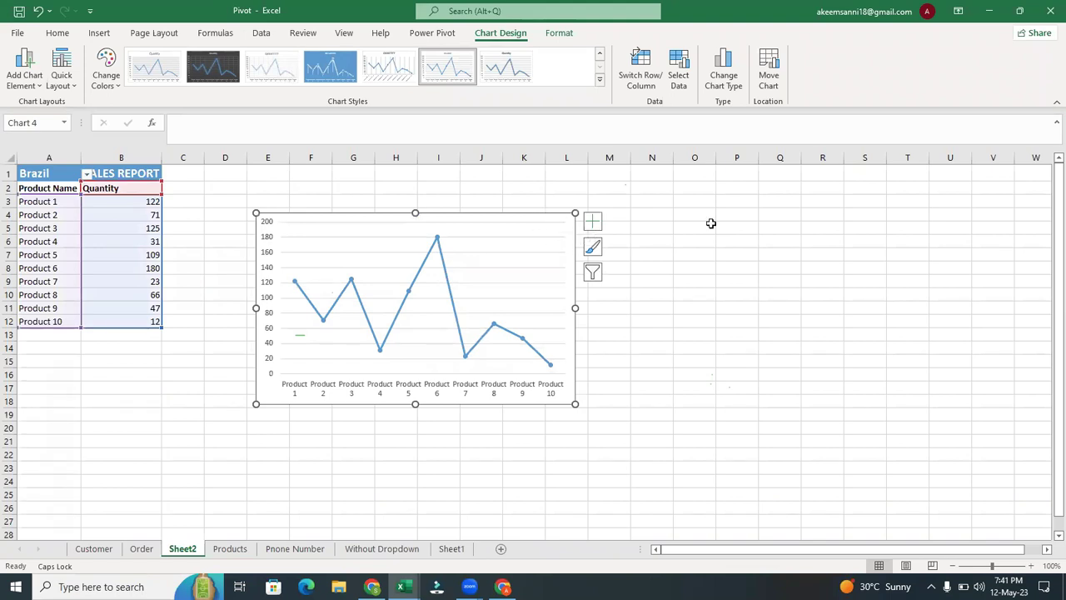
- Delete the chart's horizontal major gridlines
click(463, 222)
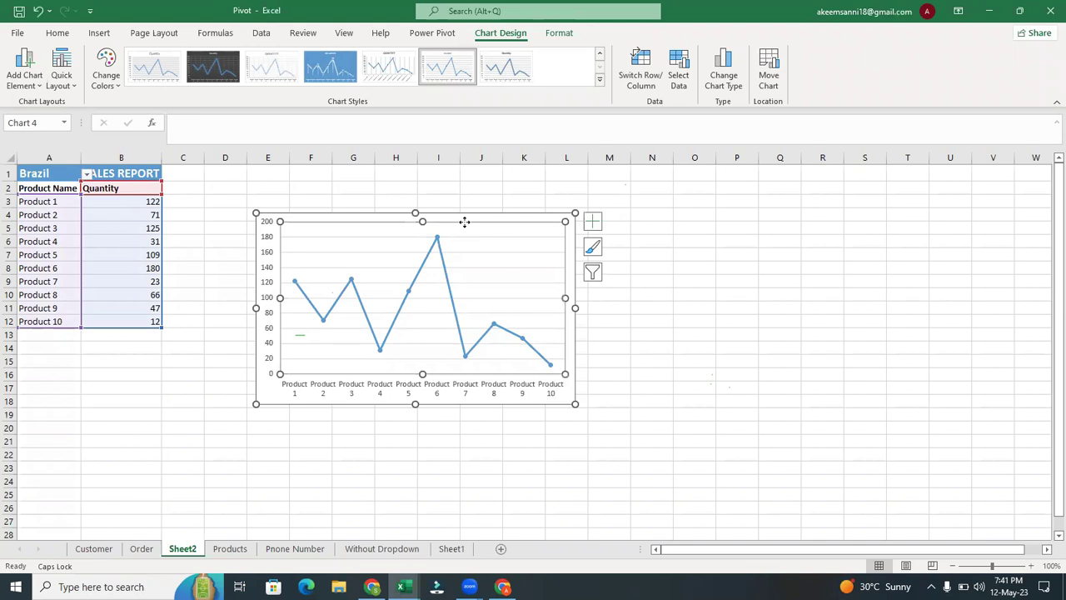
click(529, 267)
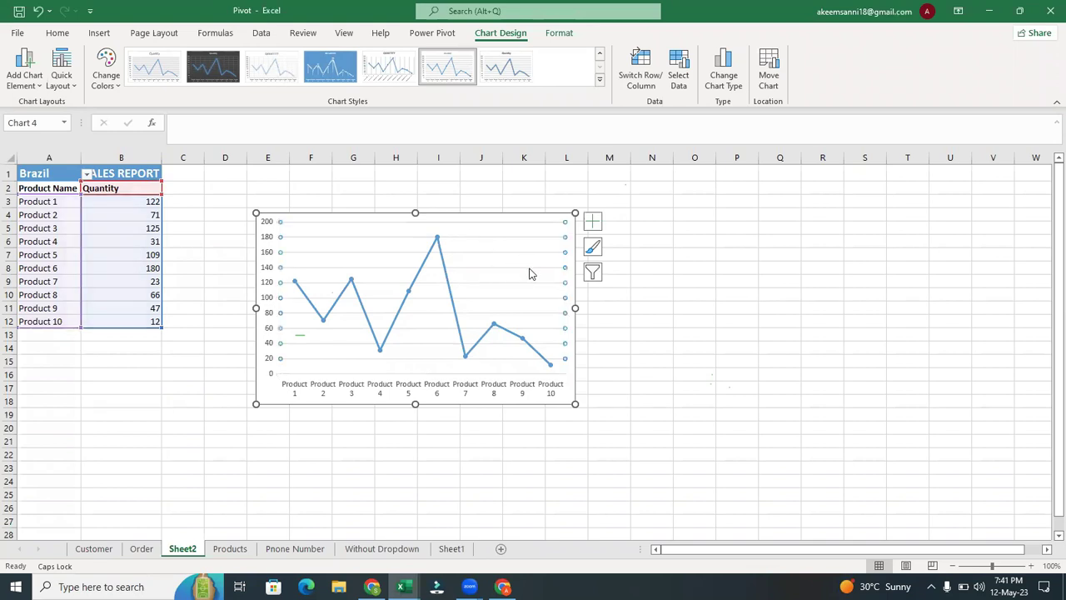
key(Delete)
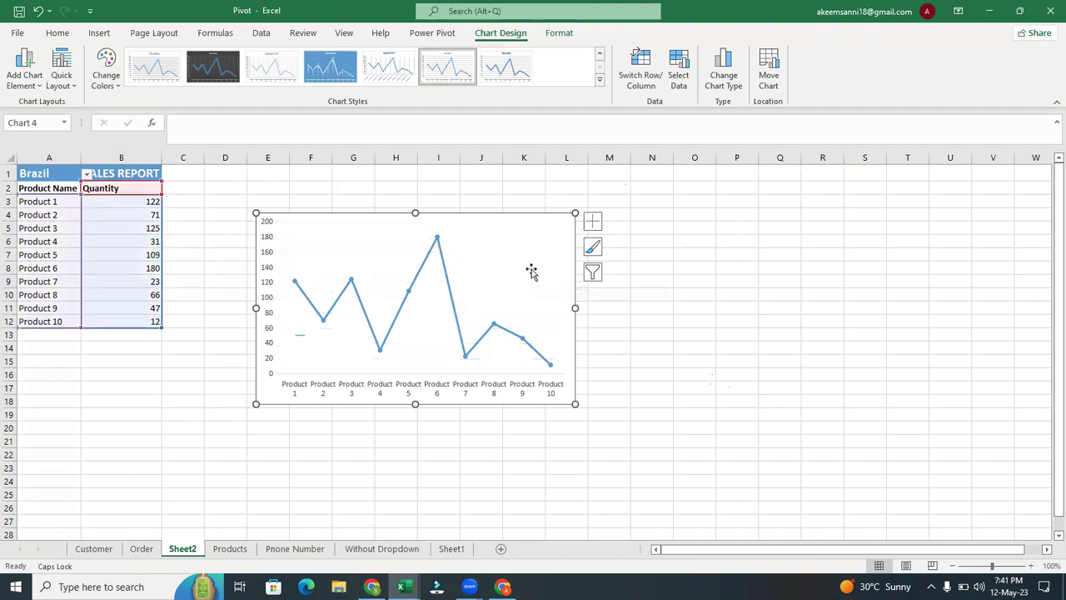
- Shift the plot area down slightly and nudge the chart up and left
click(479, 230)
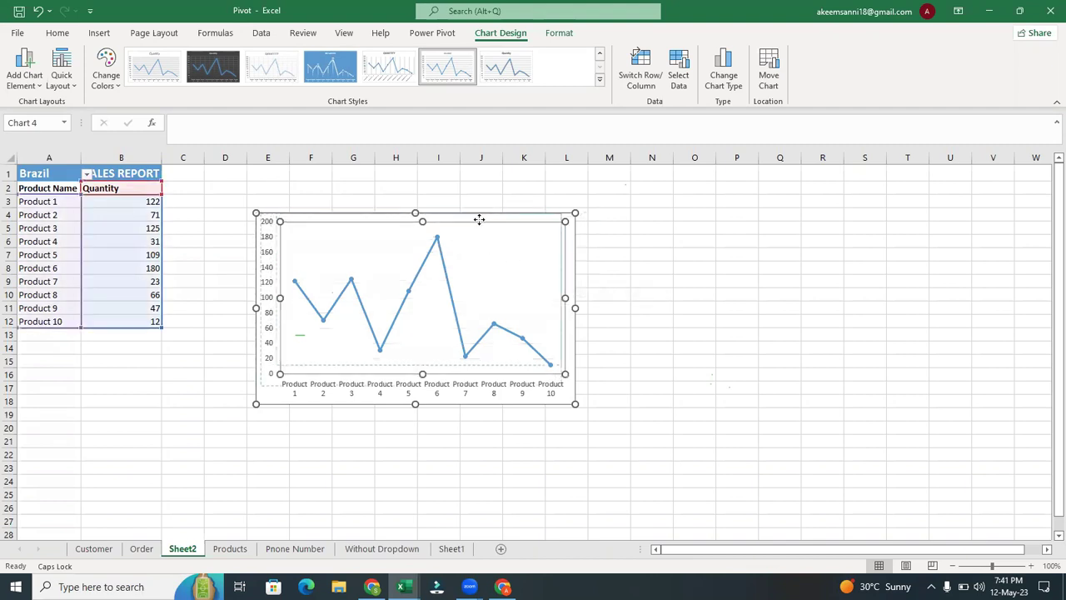
drag(483, 234, 481, 242)
key(ctrl+z)
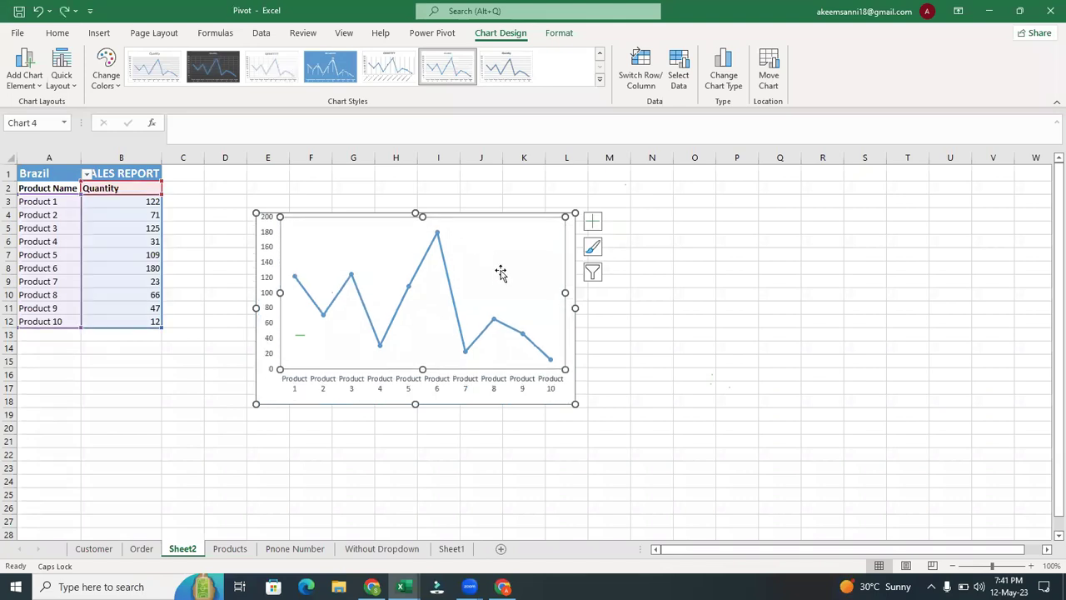
key(ctrl+y)
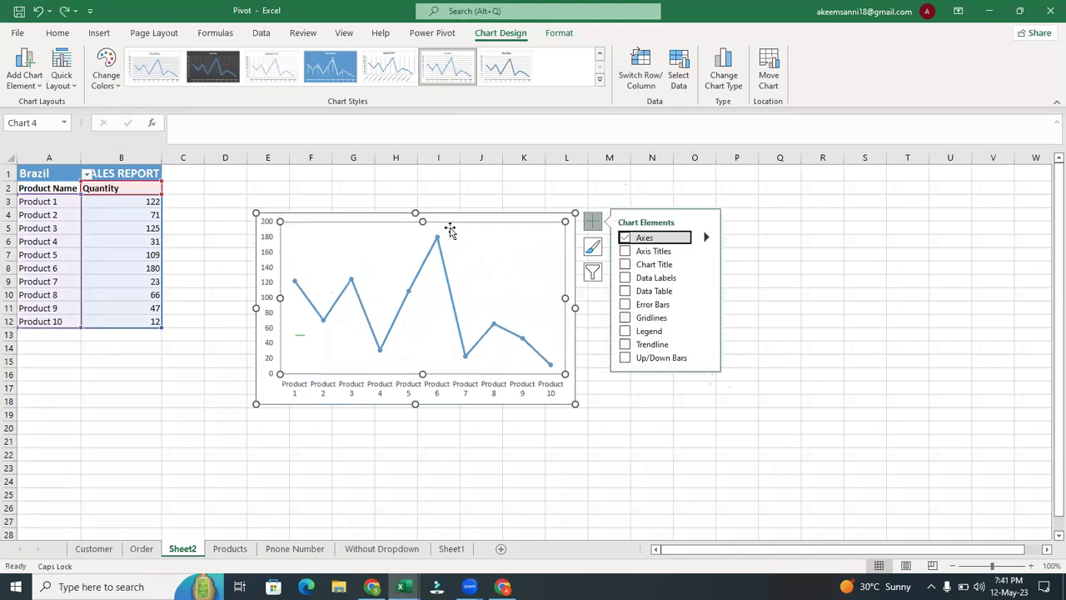
click(626, 265)
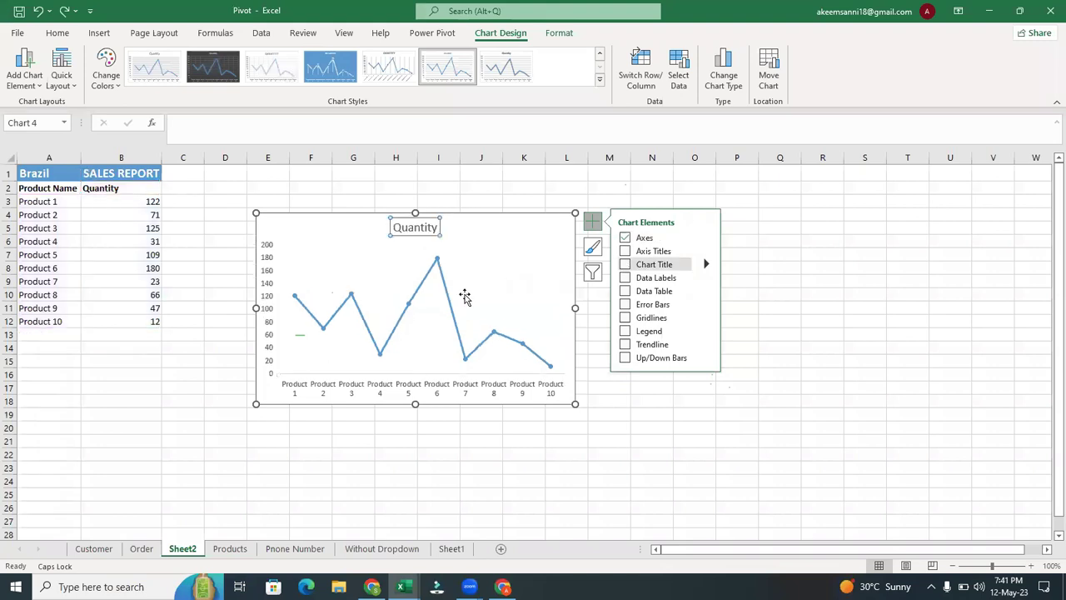
key(ctrl+z)
drag(455, 214, 407, 213)
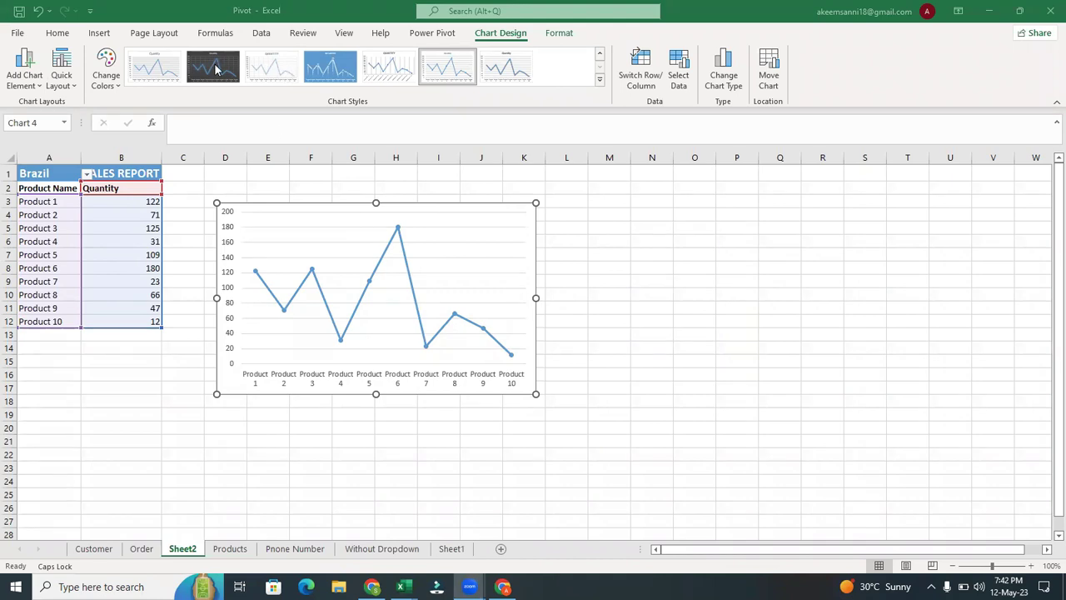
- Draw a trial text box across the chart's top, then discard it
click(102, 35)
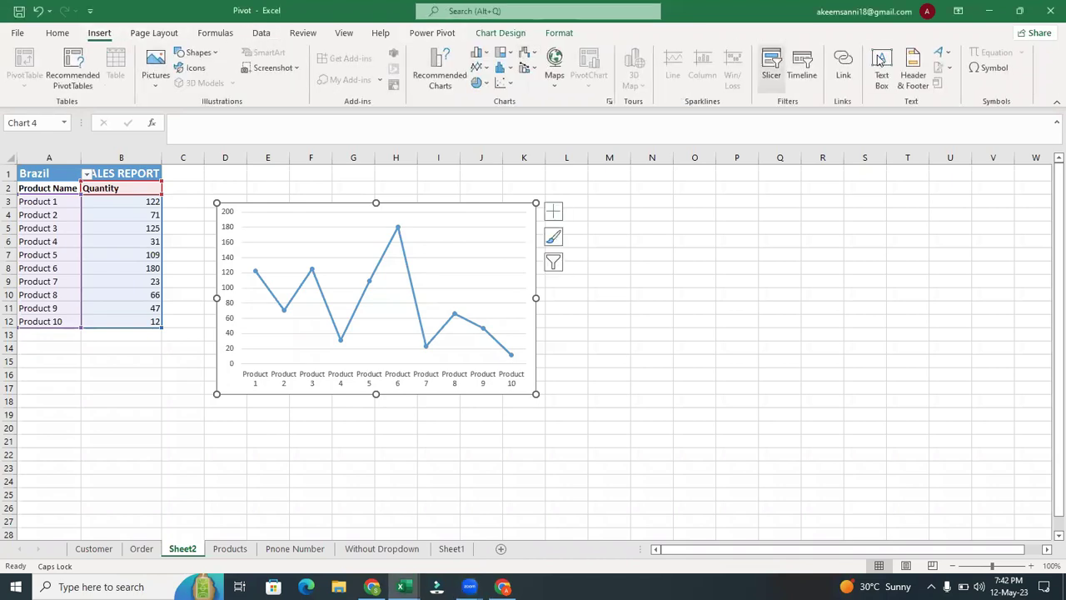
click(885, 74)
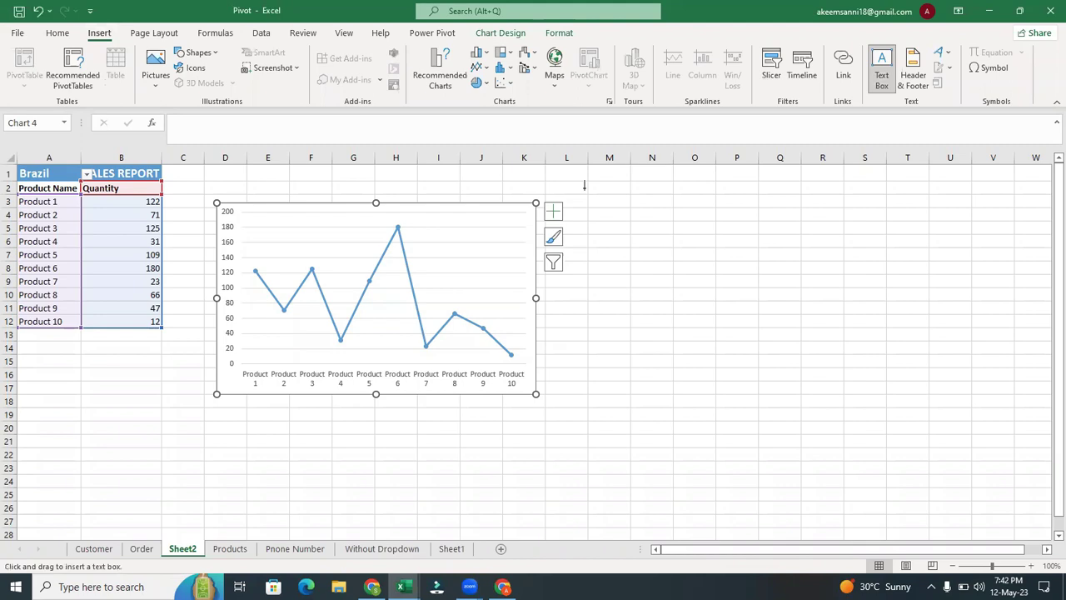
drag(274, 210, 479, 224)
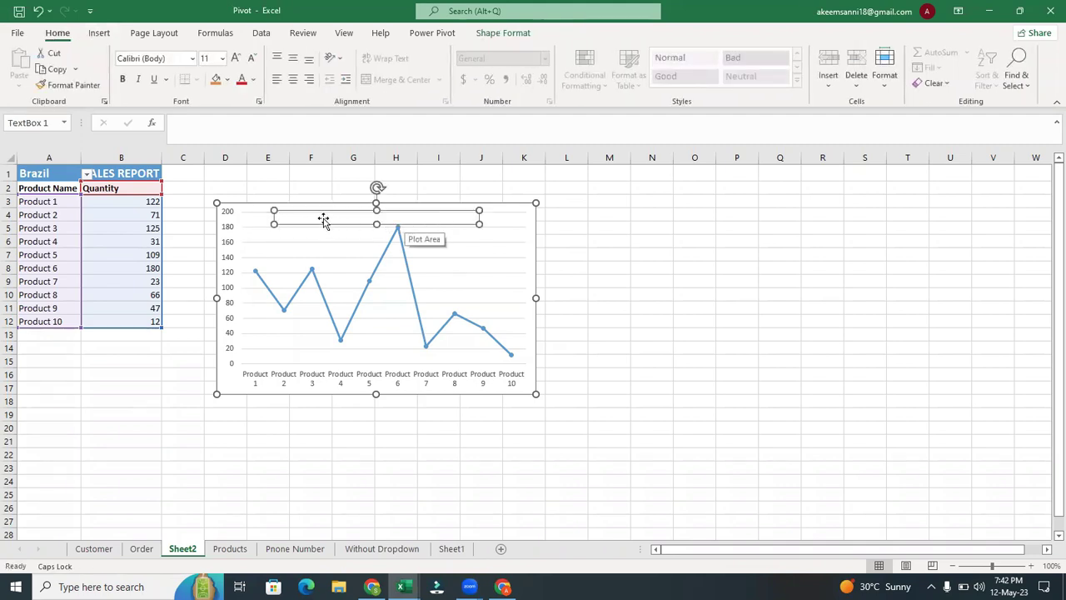
click(377, 225)
click(376, 225)
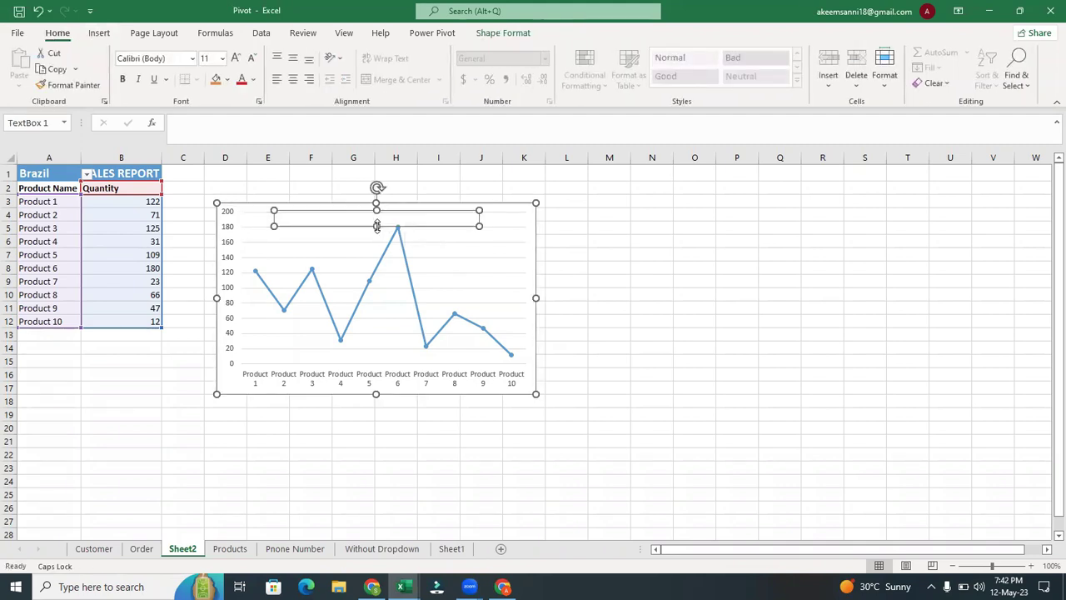
click(330, 219)
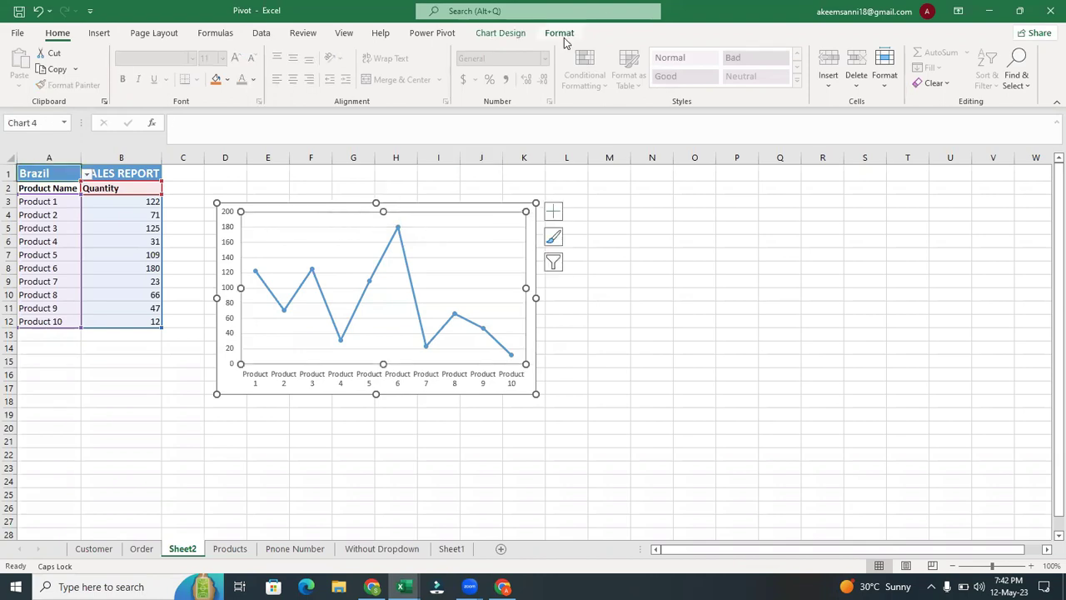
- Draw a new text box across the chart's top and set its fill to No Fill
click(101, 34)
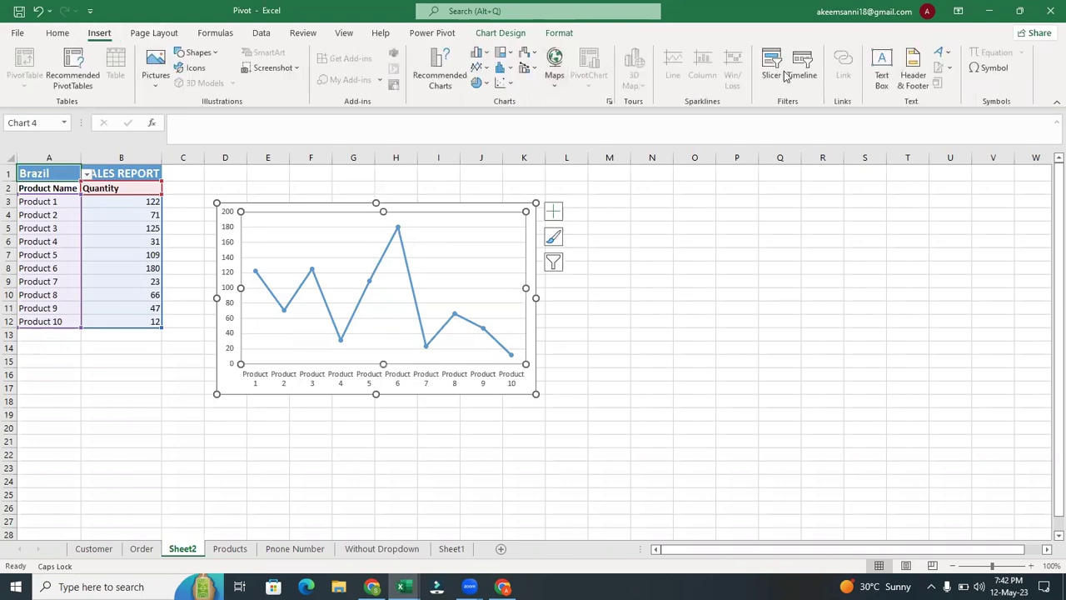
click(883, 75)
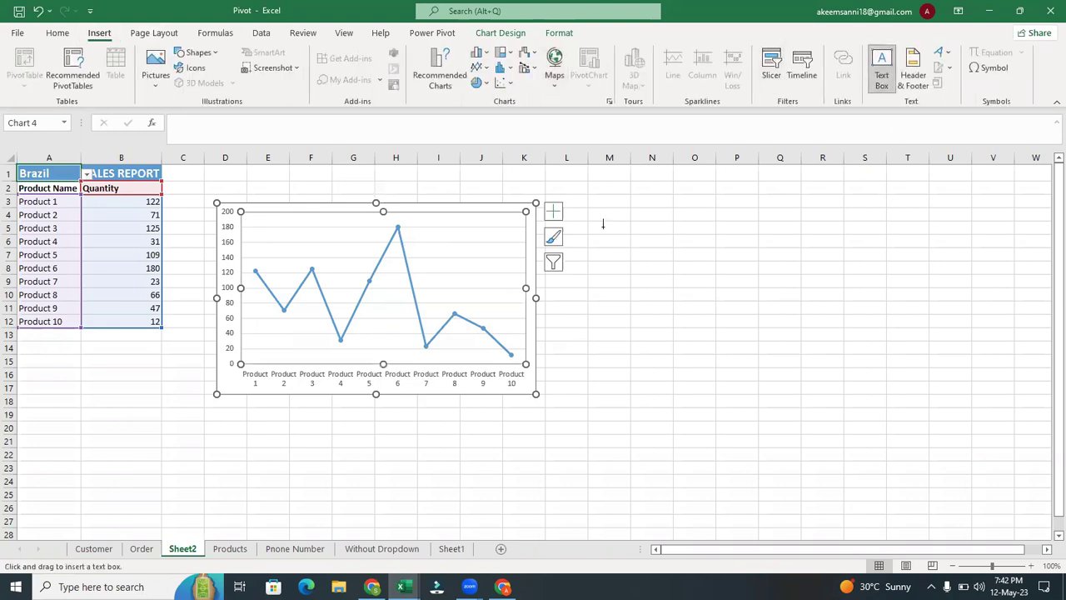
drag(267, 214, 470, 235)
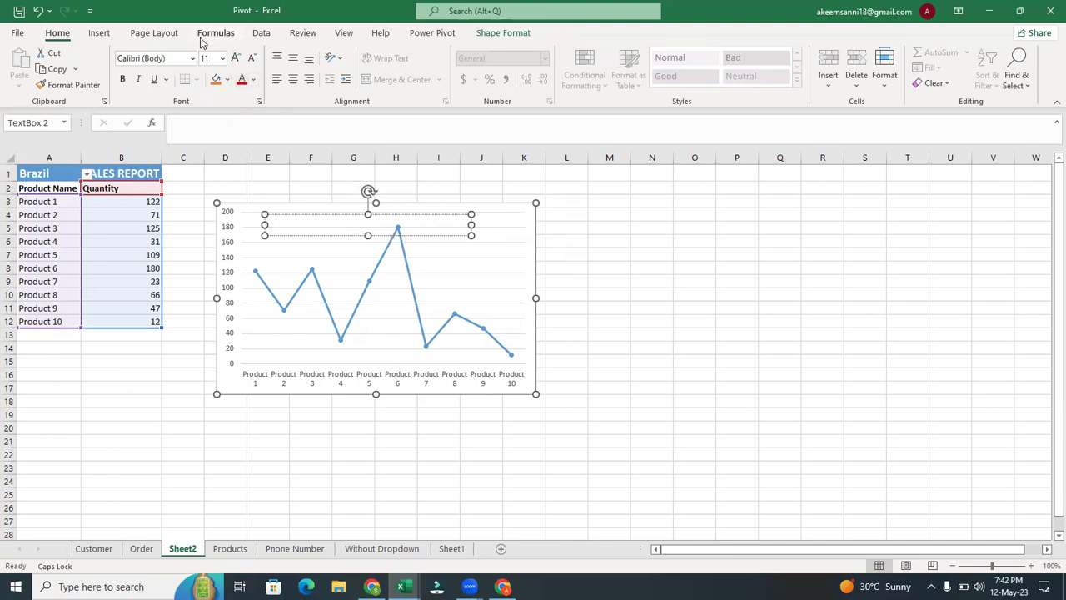
click(500, 35)
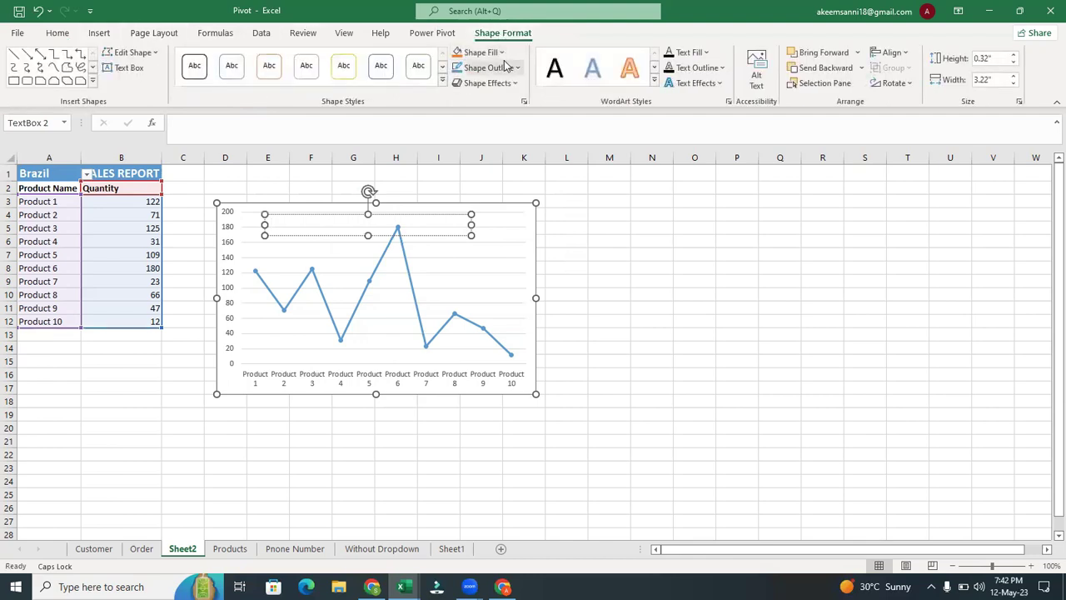
click(502, 54)
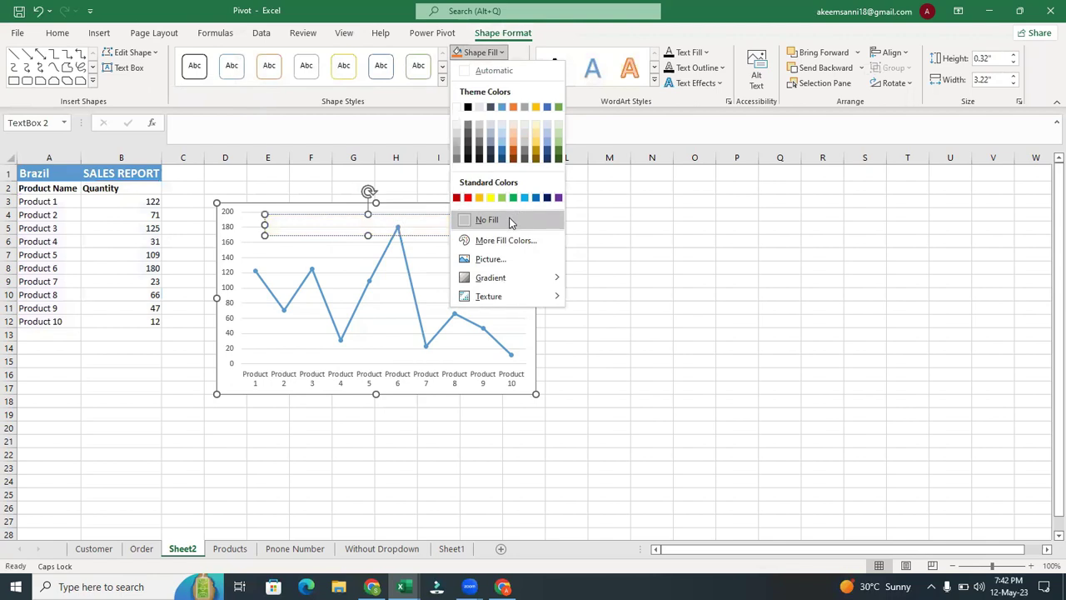
click(511, 221)
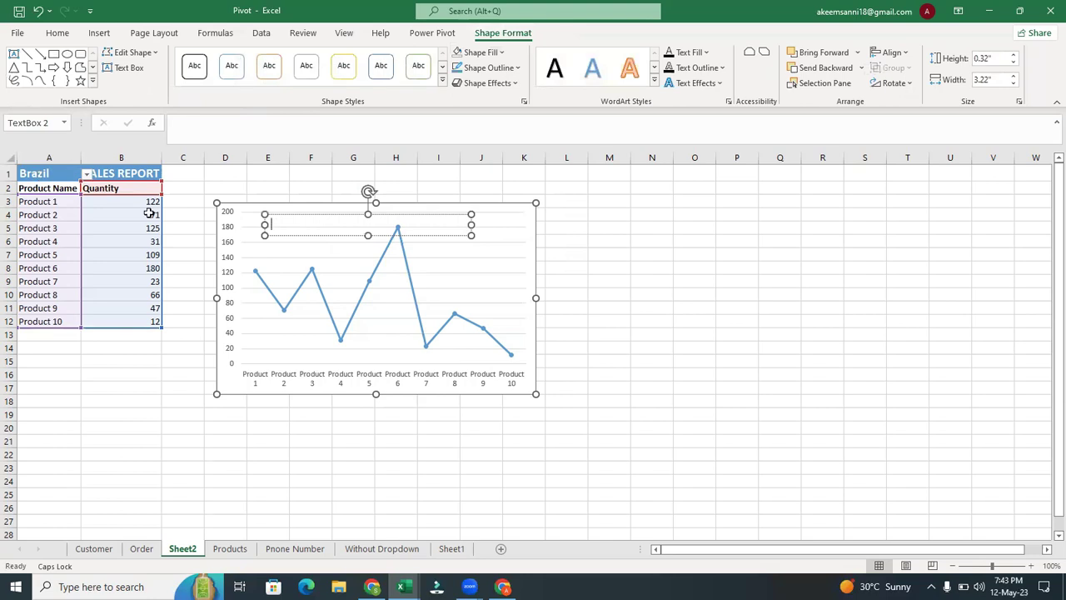
click(374, 214)
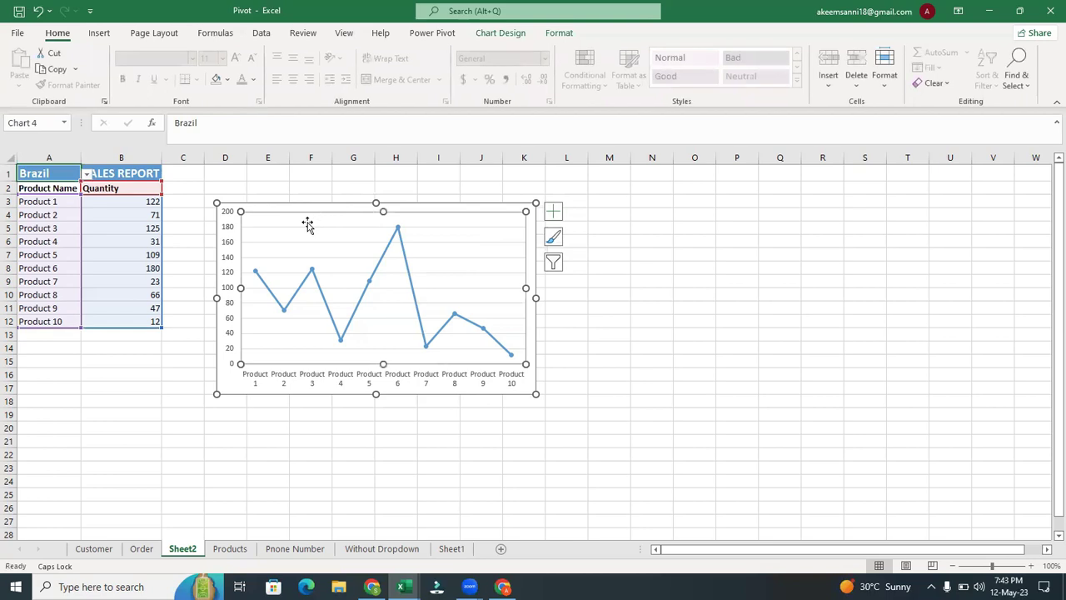
click(67, 365)
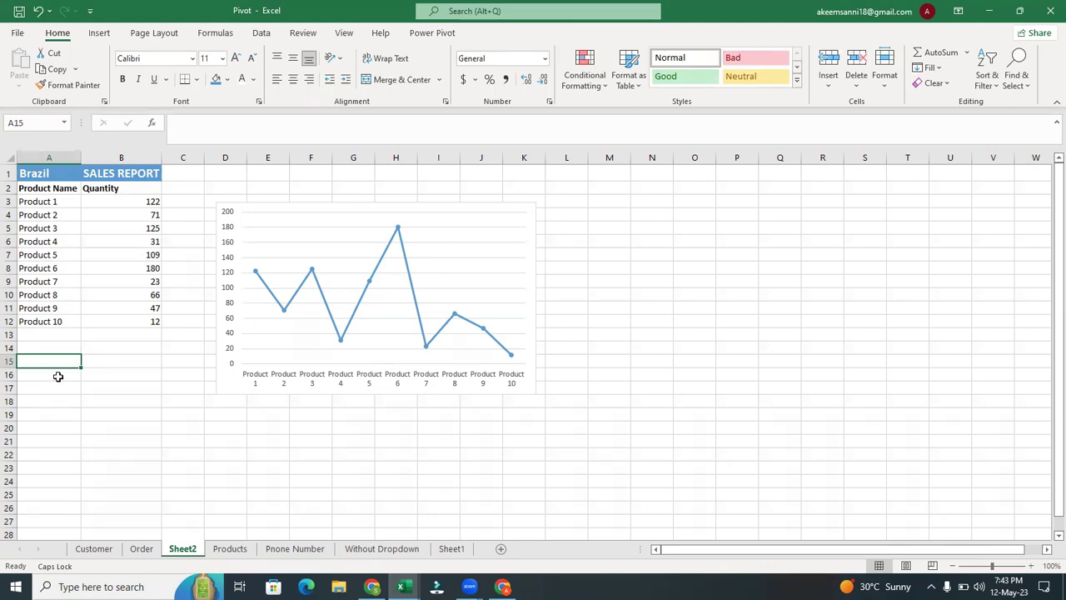
- Move the chart slightly lower and stretch its top edge to make it taller
click(341, 212)
mouse_move(353, 210)
mouse_down()
mouse_move(370, 241)
mouse_move(352, 241)
mouse_move(338, 220)
mouse_up()
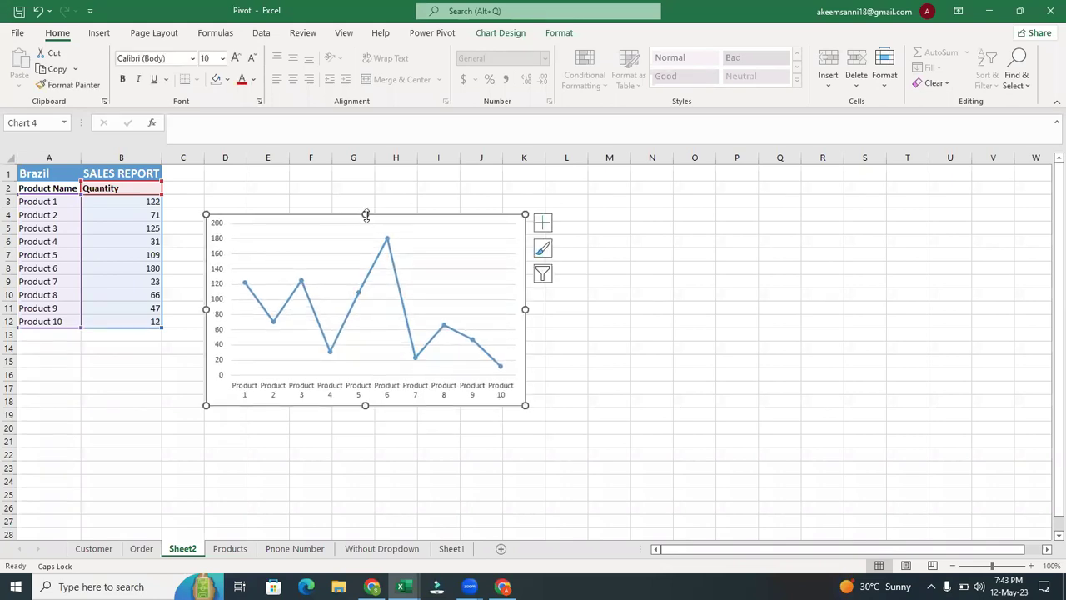
drag(366, 214, 367, 205)
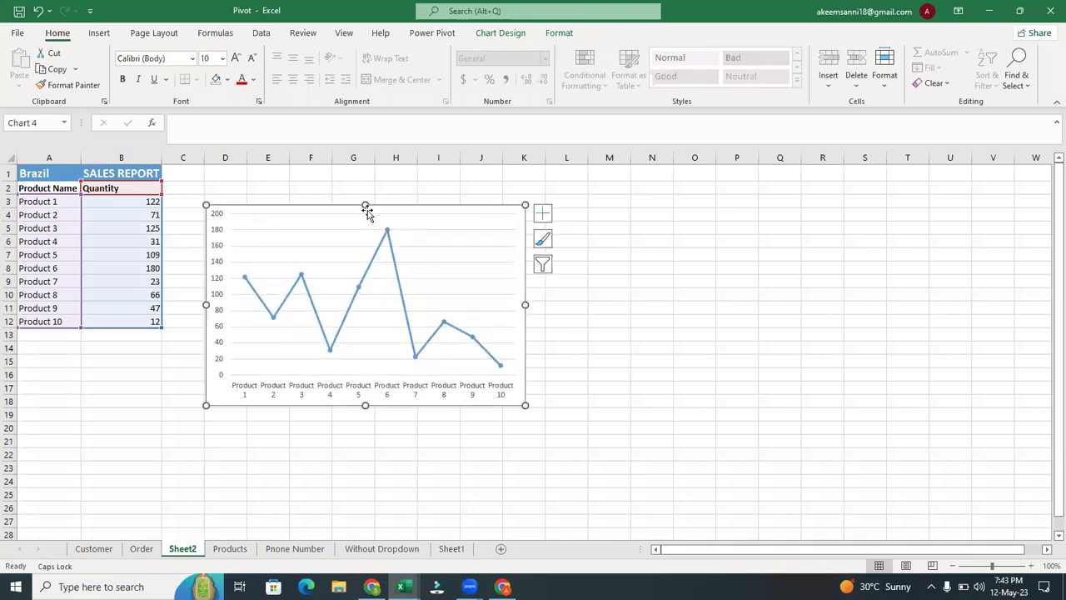
- Raise the plot area slightly and select cells F2 to I2
click(308, 190)
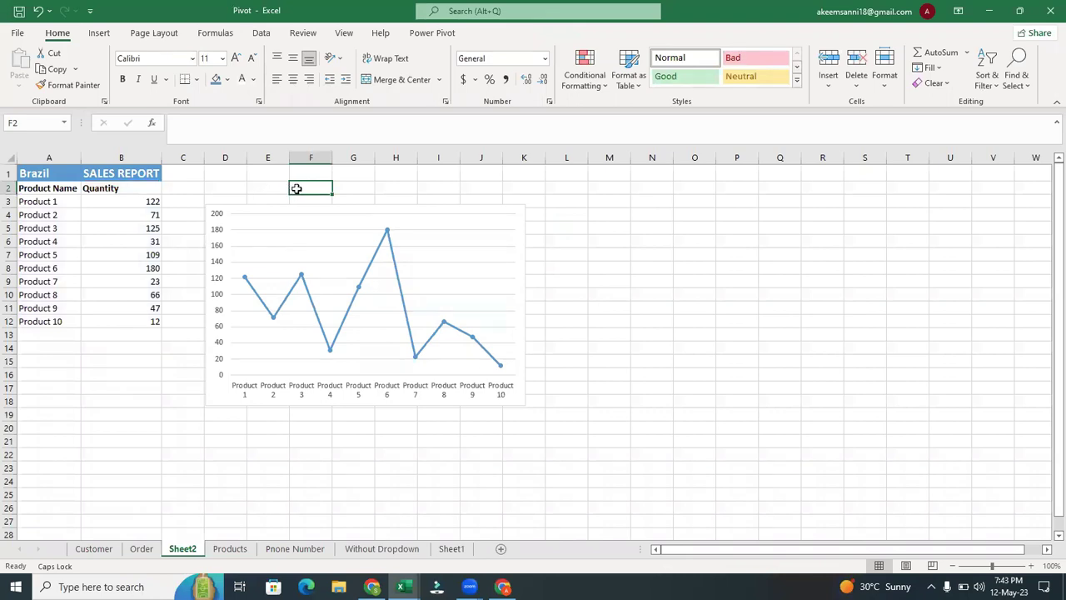
drag(297, 189, 437, 189)
drag(278, 187, 445, 187)
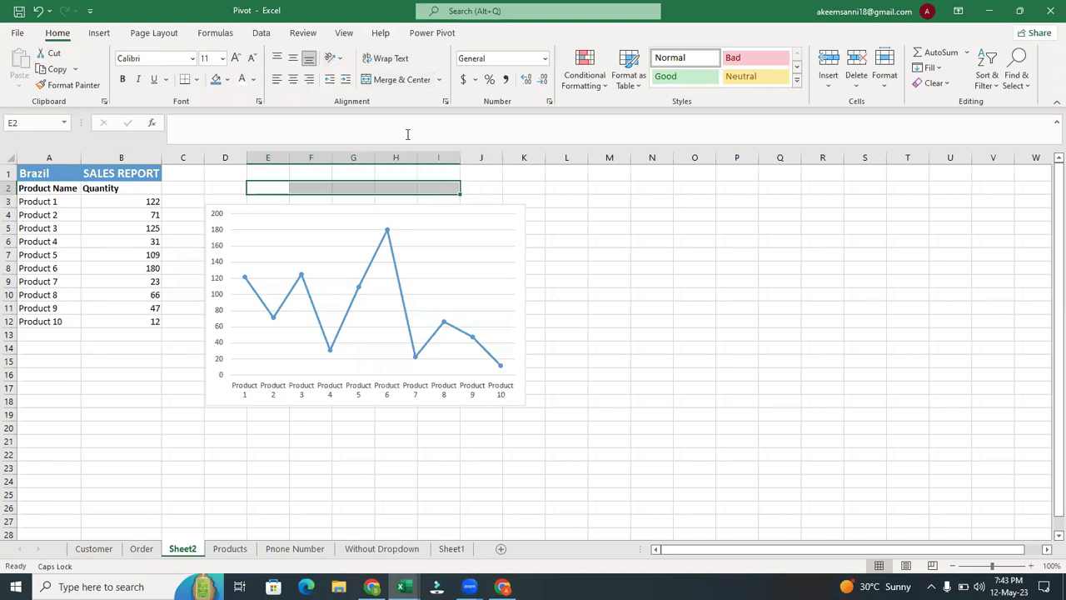
click(349, 224)
drag(350, 222, 347, 216)
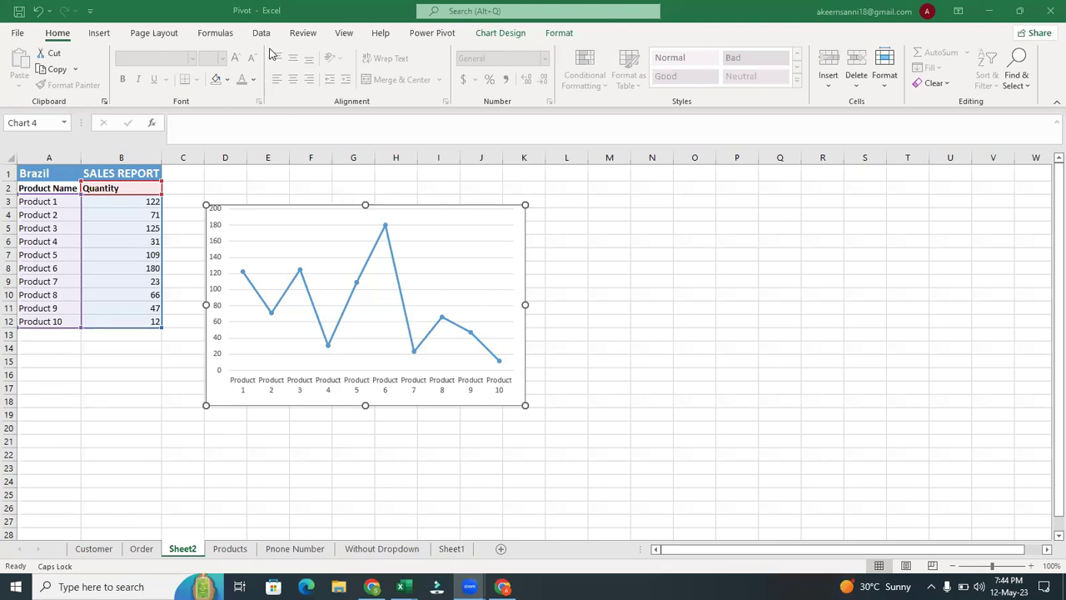
click(317, 206)
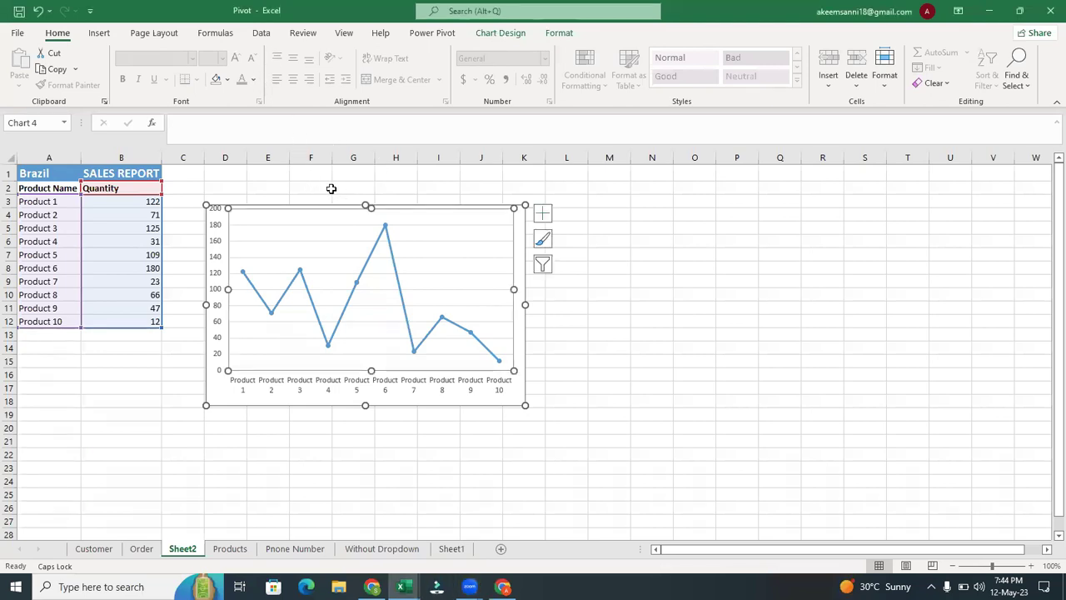
drag(303, 189, 381, 189)
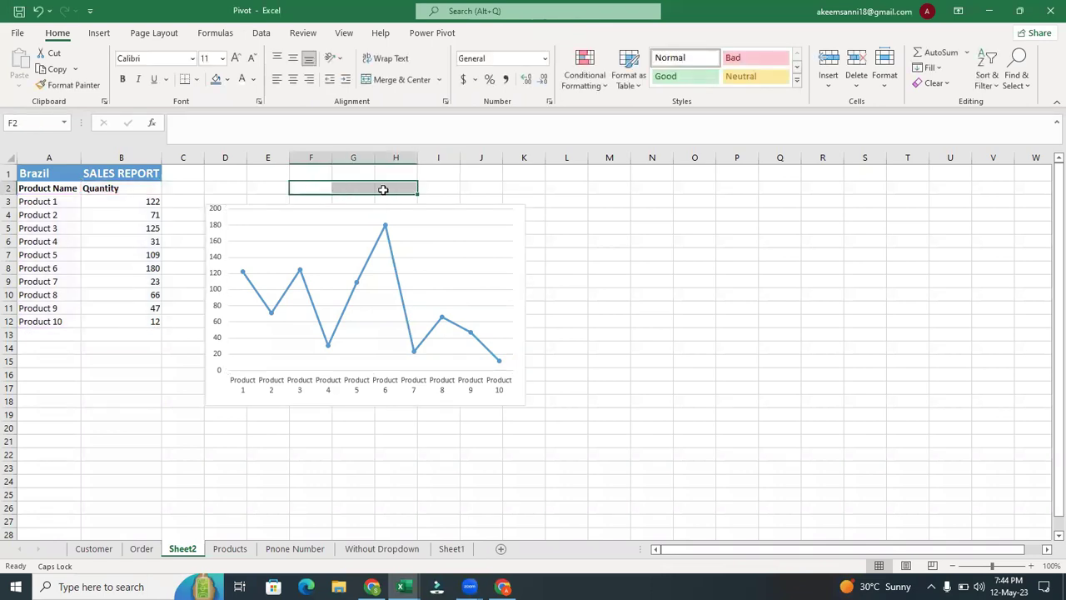
- Enter =A1 in F2 so it shows Brazil
click(317, 187)
text(=)
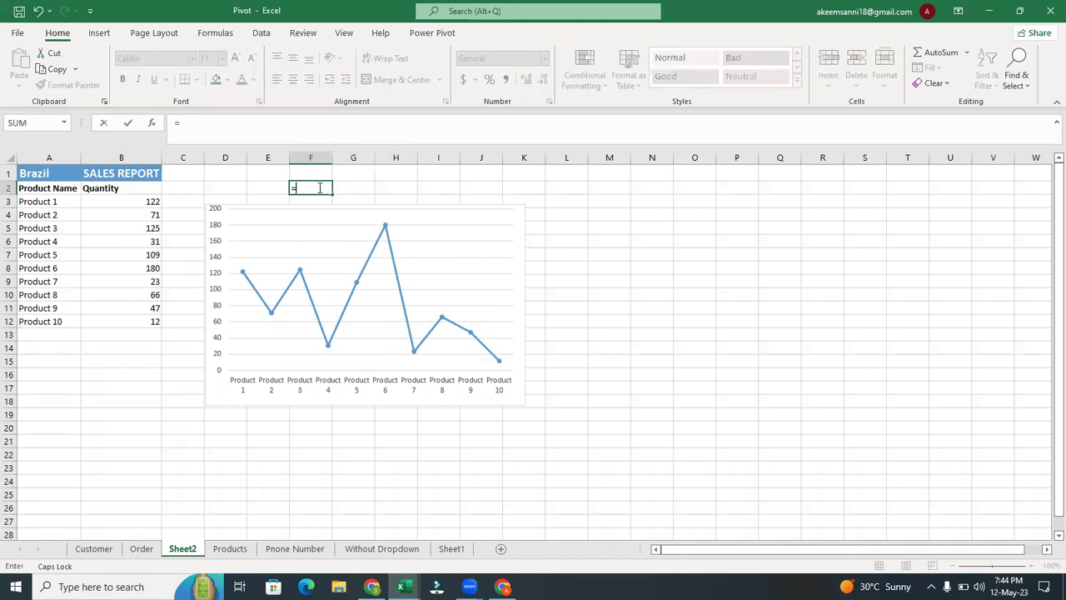
click(44, 173)
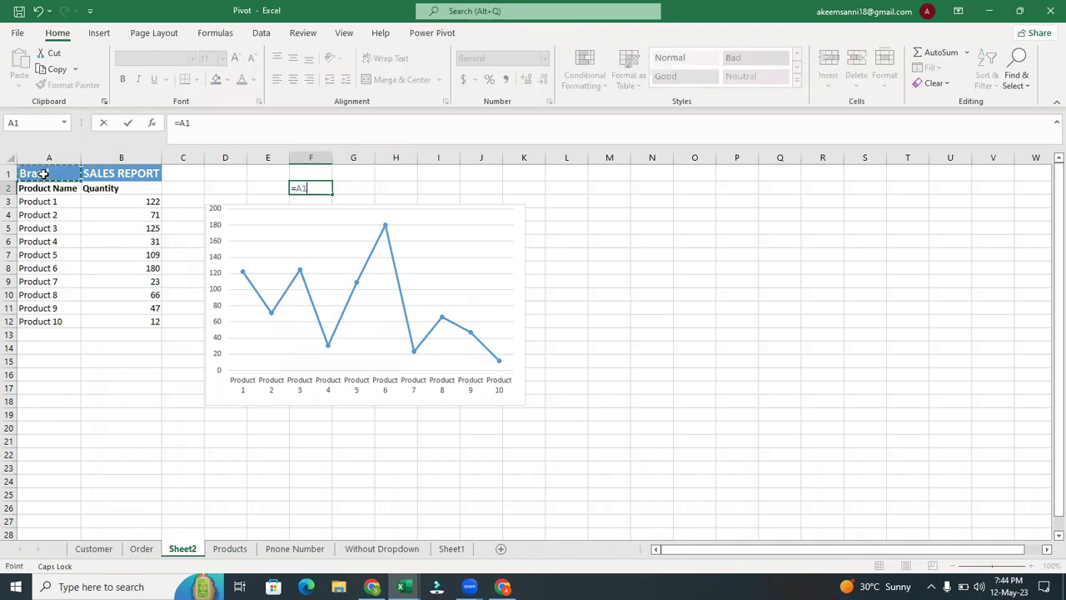
key(Return)
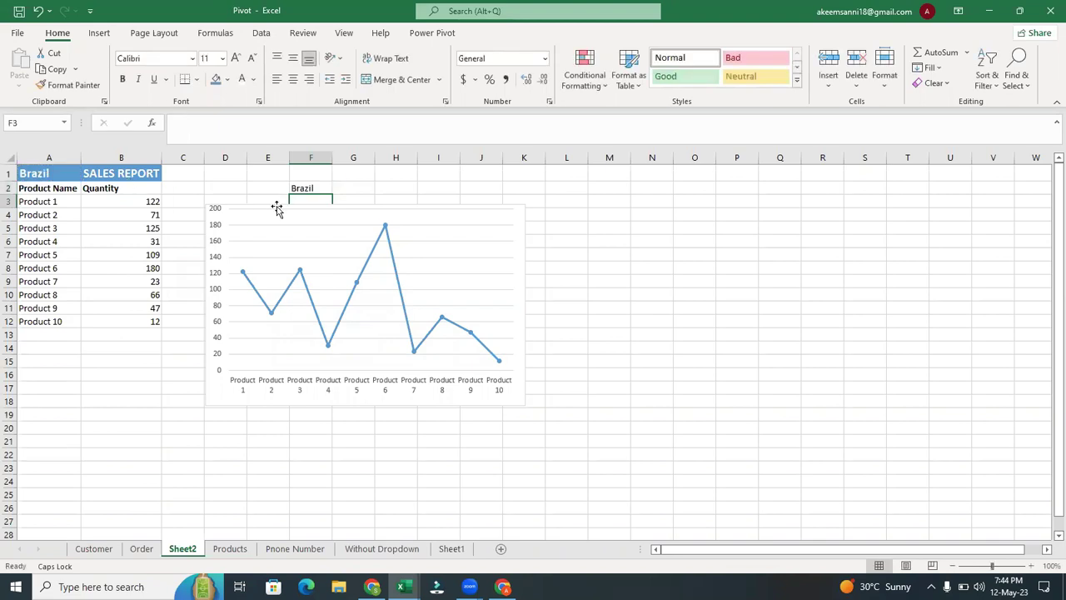
- Type the label 'sales Report' into G2
click(351, 190)
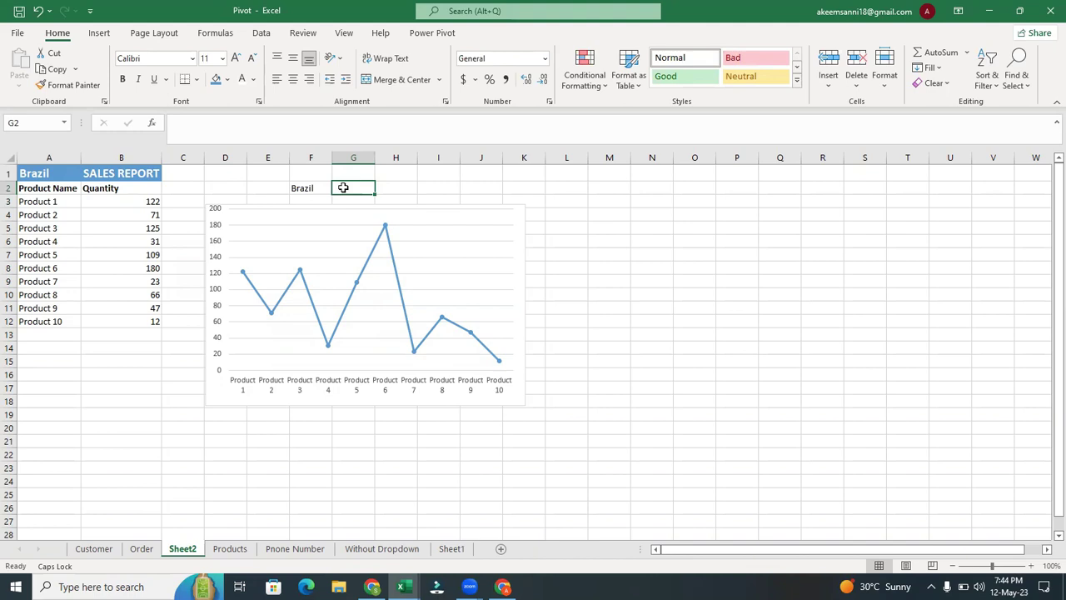
text(s)
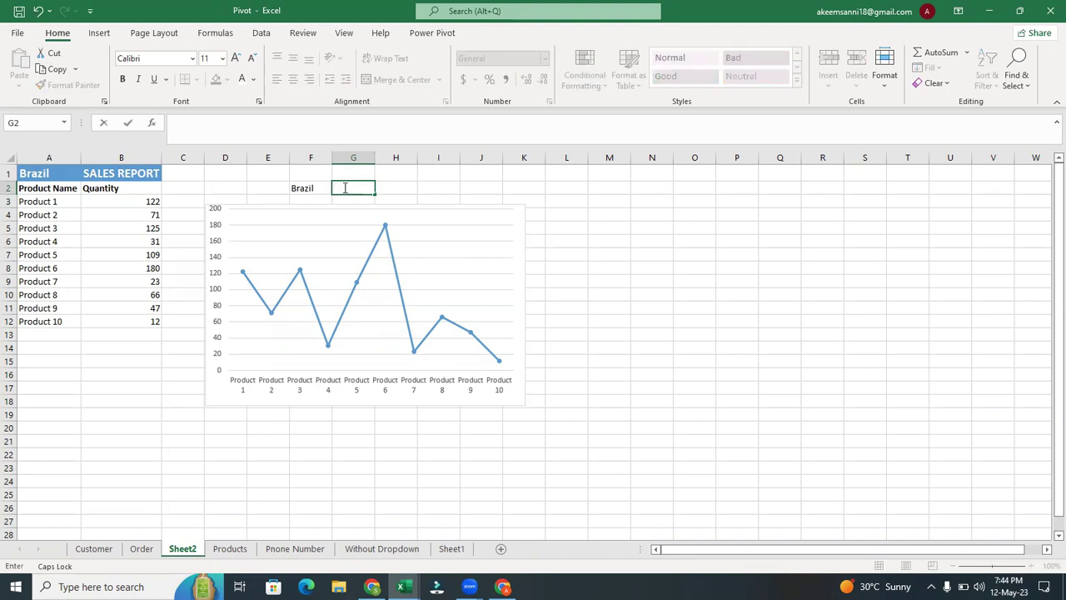
key(Caps_Lock)
text(port)
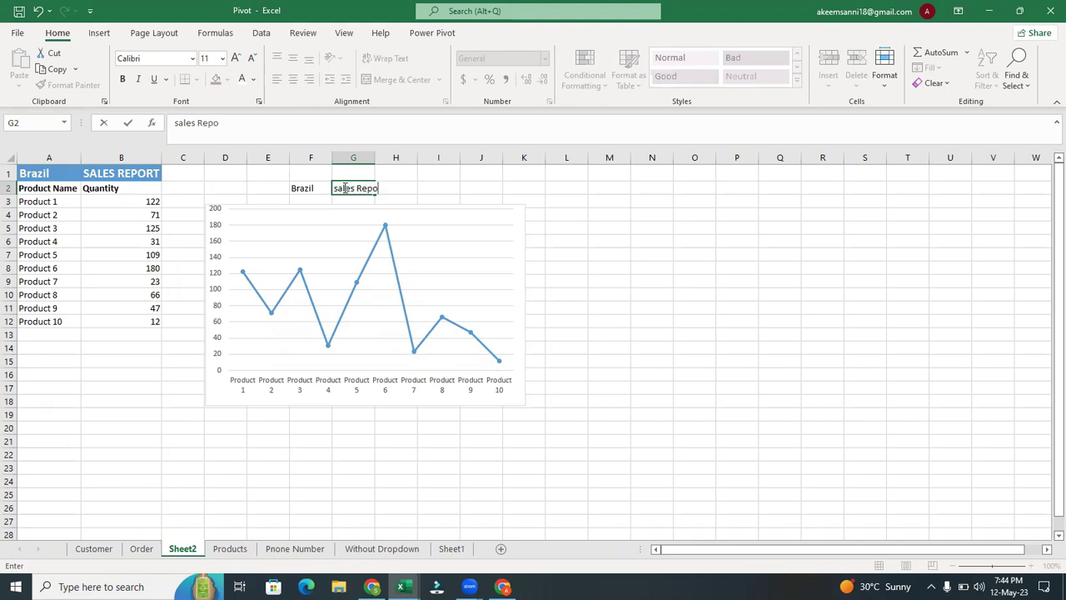
click(620, 255)
click(416, 231)
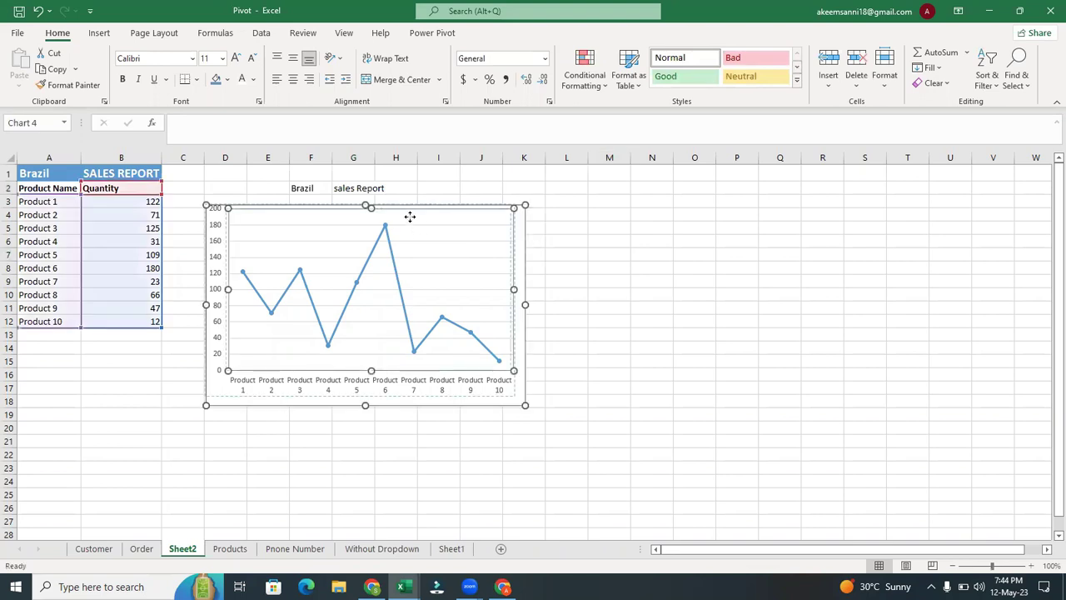
- Select the whole chart area and move the chart slightly up and left
click(408, 218)
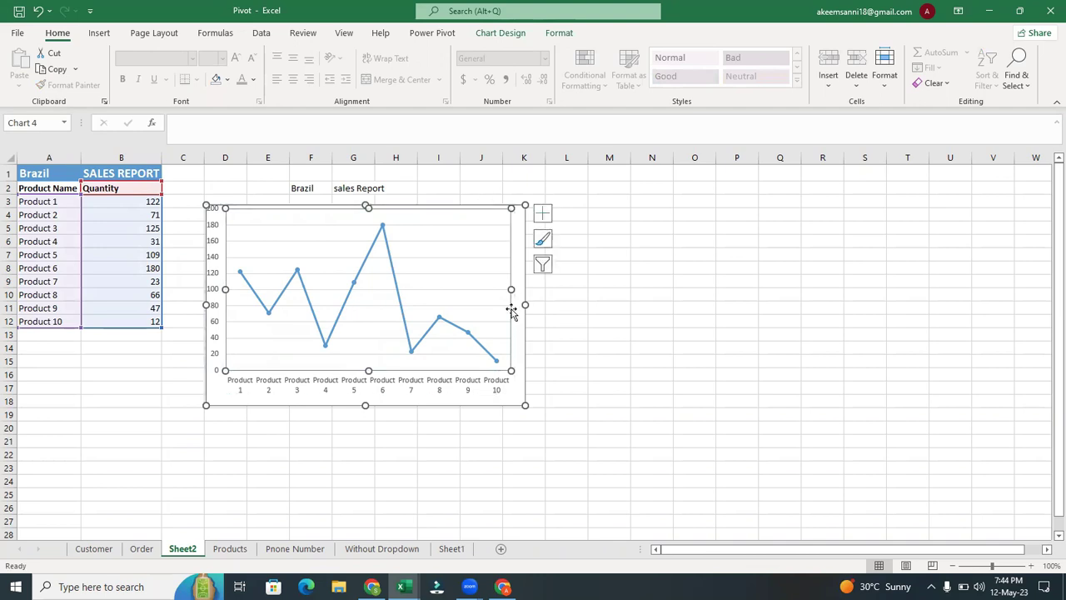
click(479, 394)
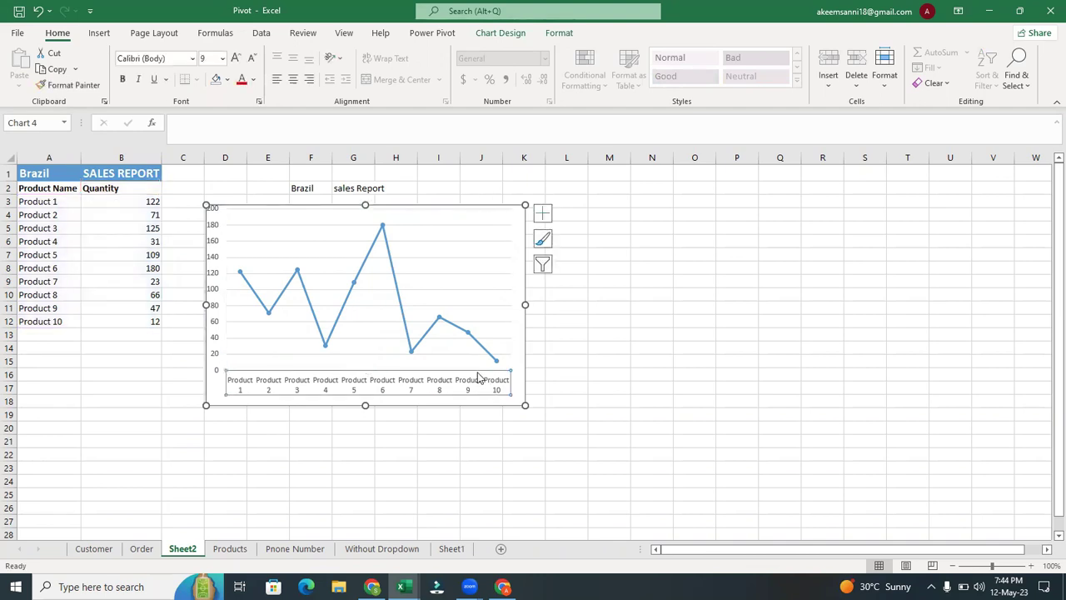
click(489, 405)
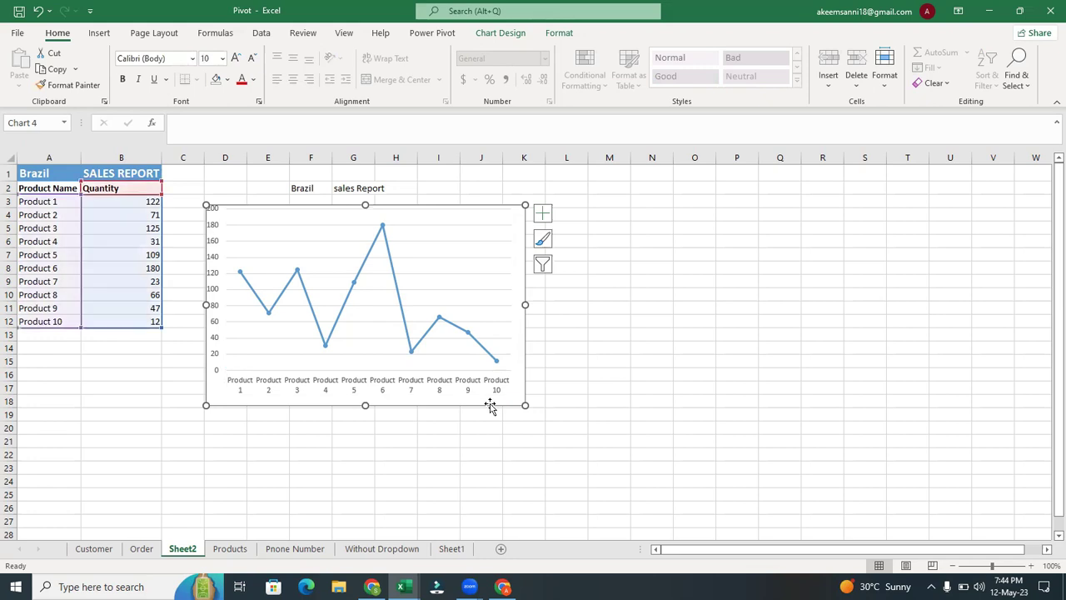
click(486, 393)
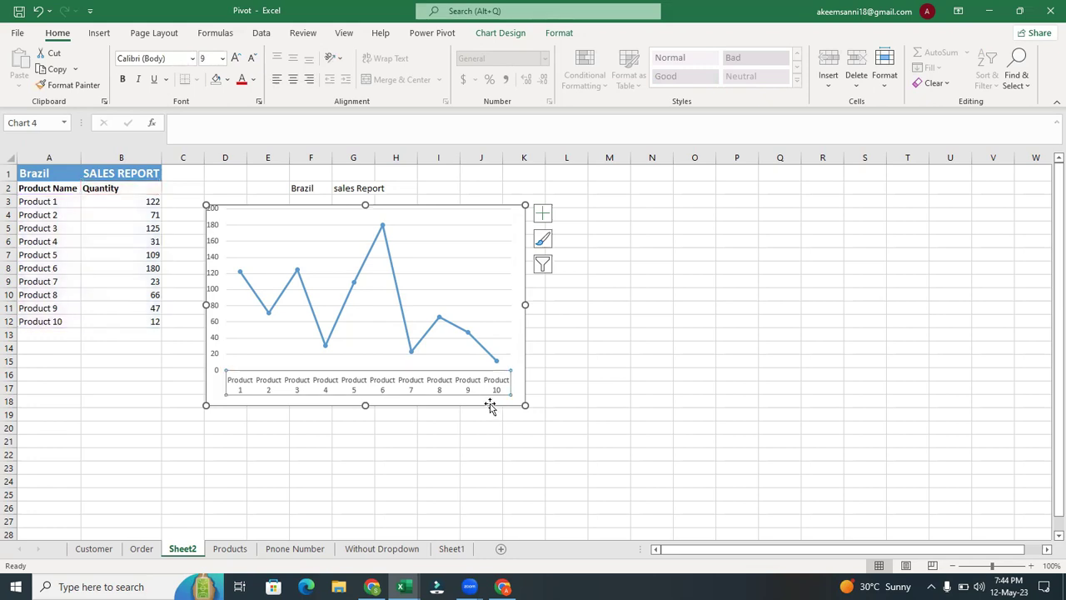
click(489, 406)
mouse_move(490, 402)
mouse_down()
mouse_move(483, 386)
mouse_move(481, 394)
mouse_up()
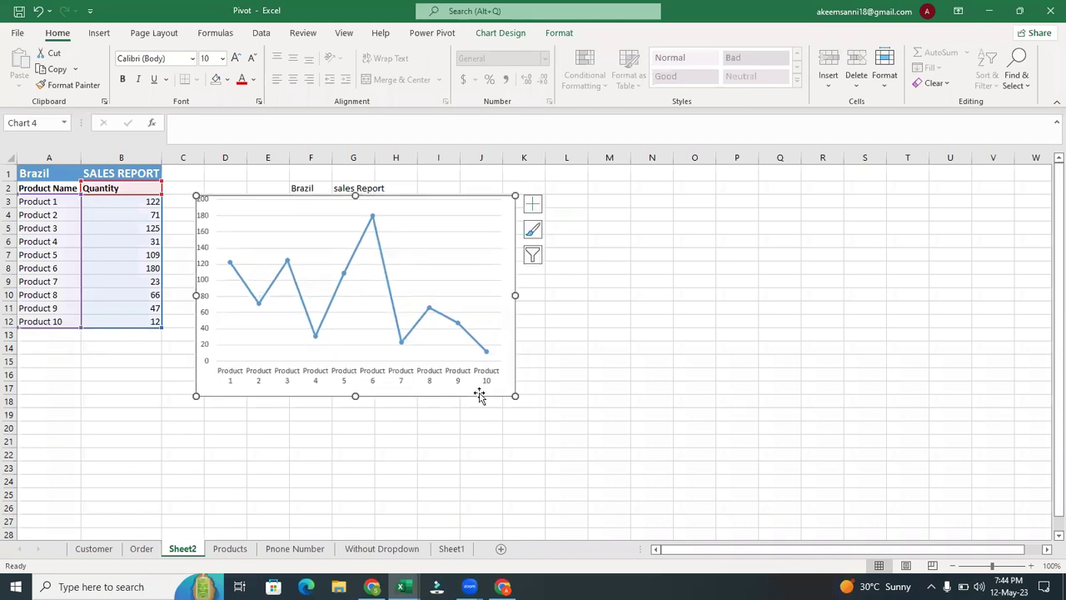
- Set the chart area's Shape Fill to No Fill
click(558, 34)
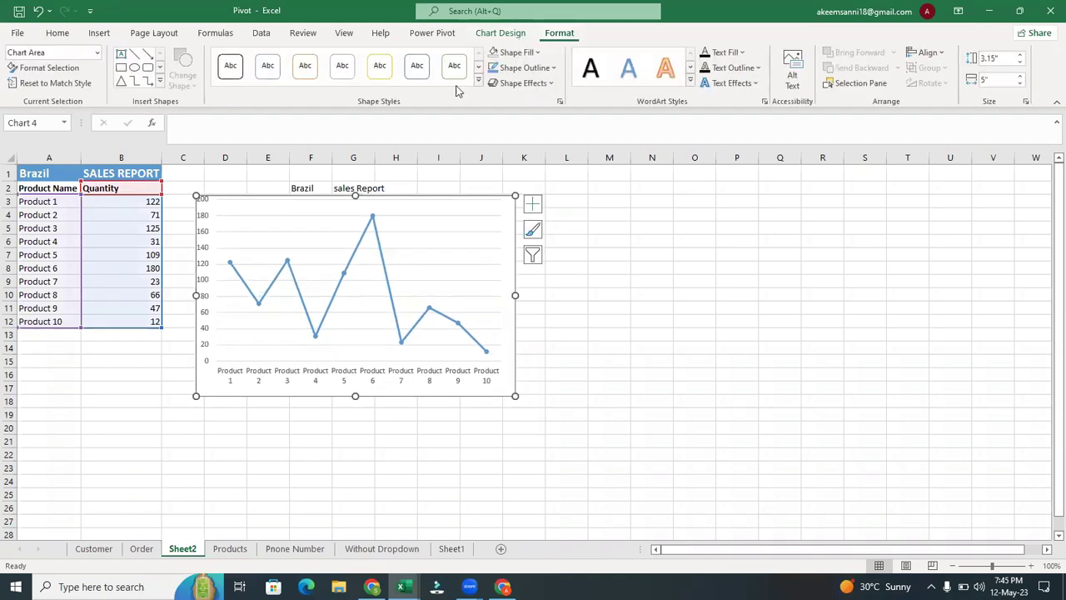
click(540, 52)
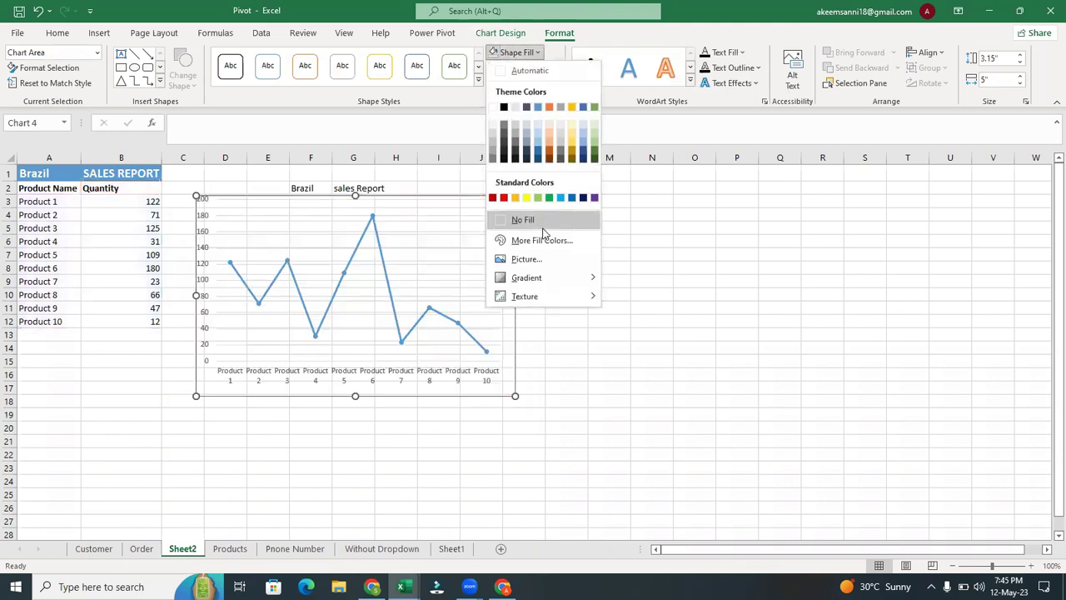
click(542, 224)
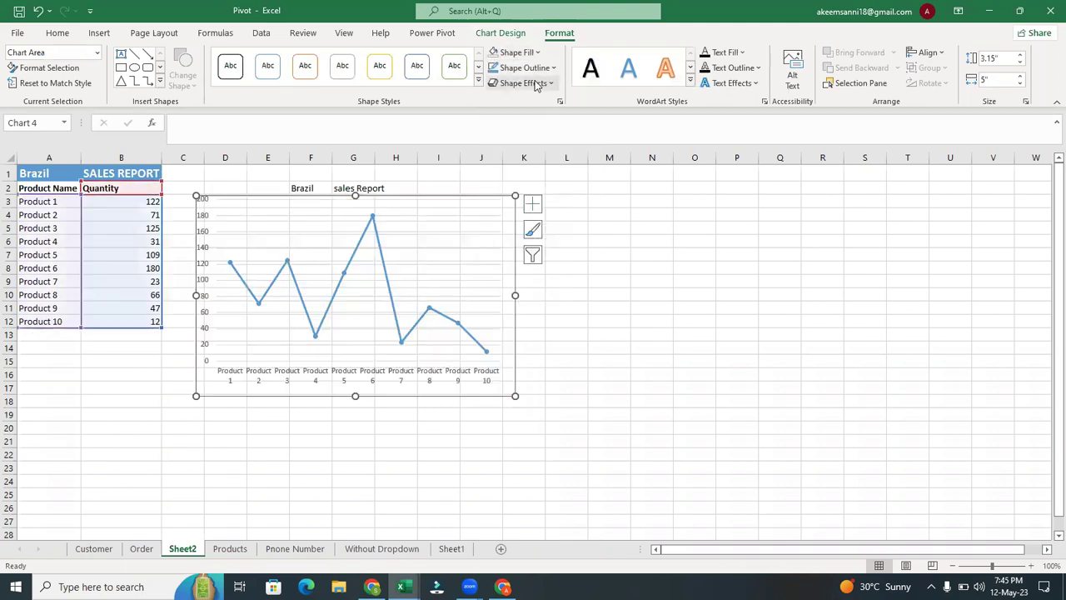
click(422, 273)
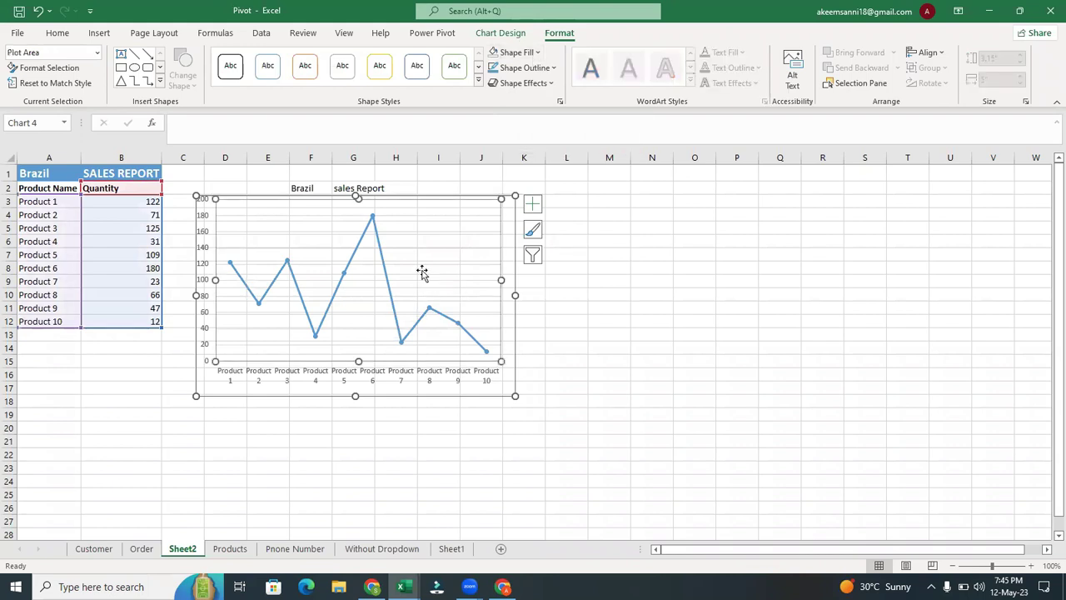
click(530, 55)
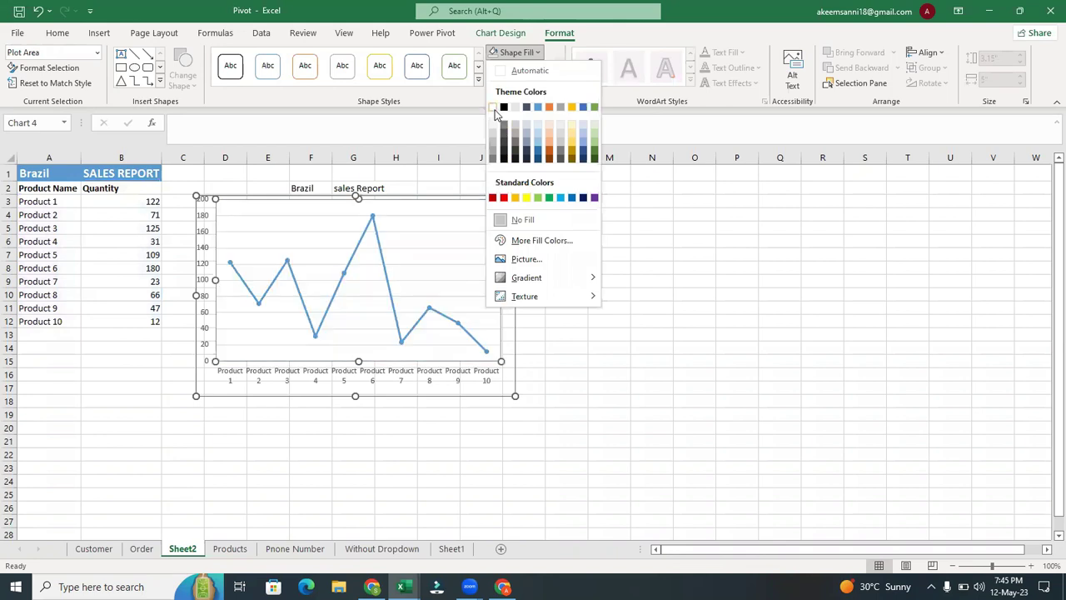
click(500, 397)
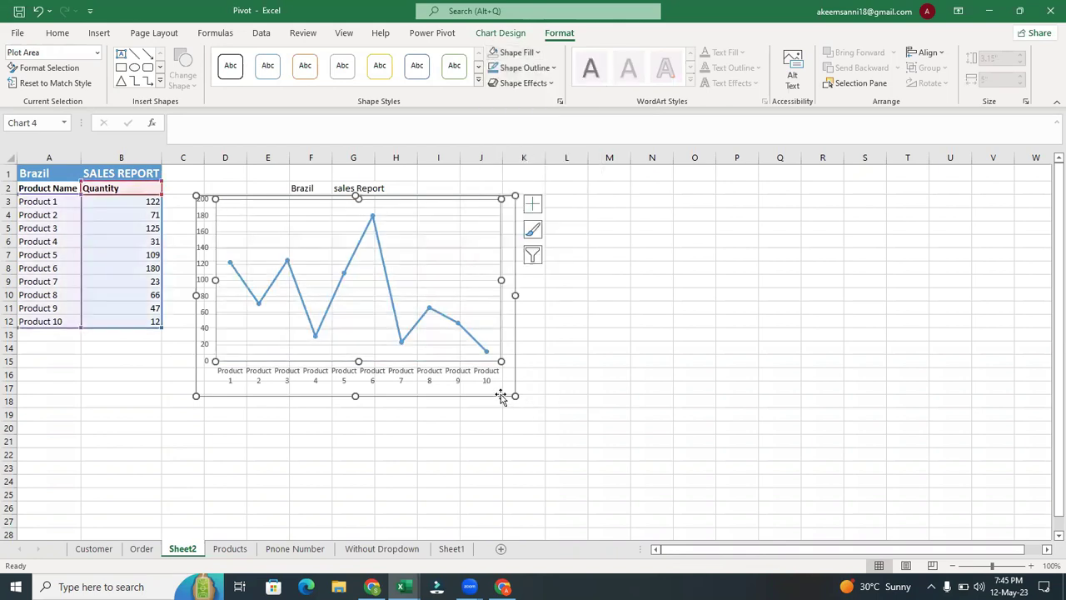
click(500, 398)
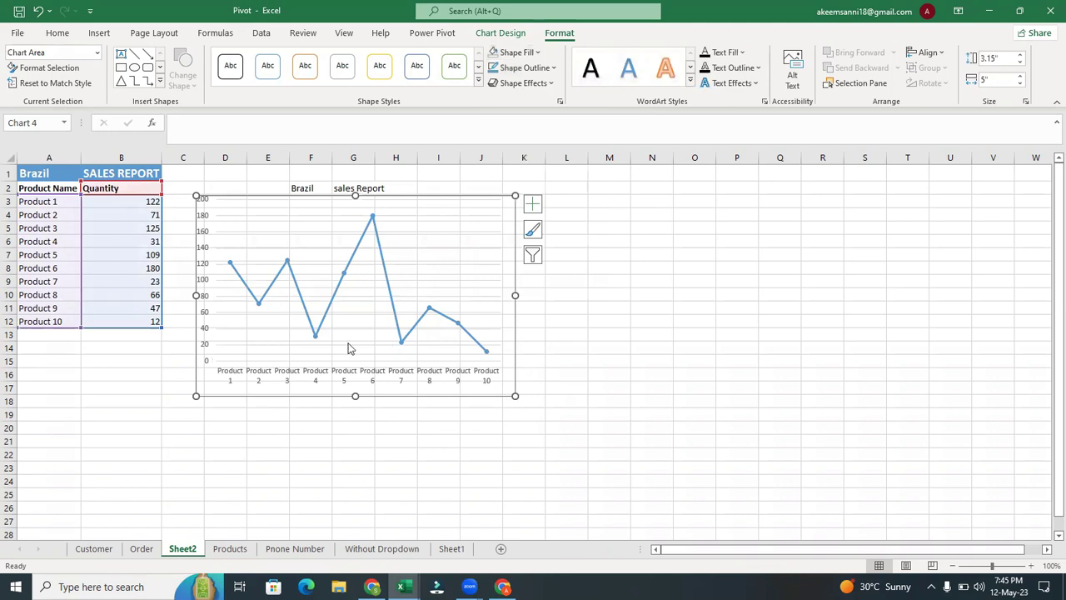
click(171, 388)
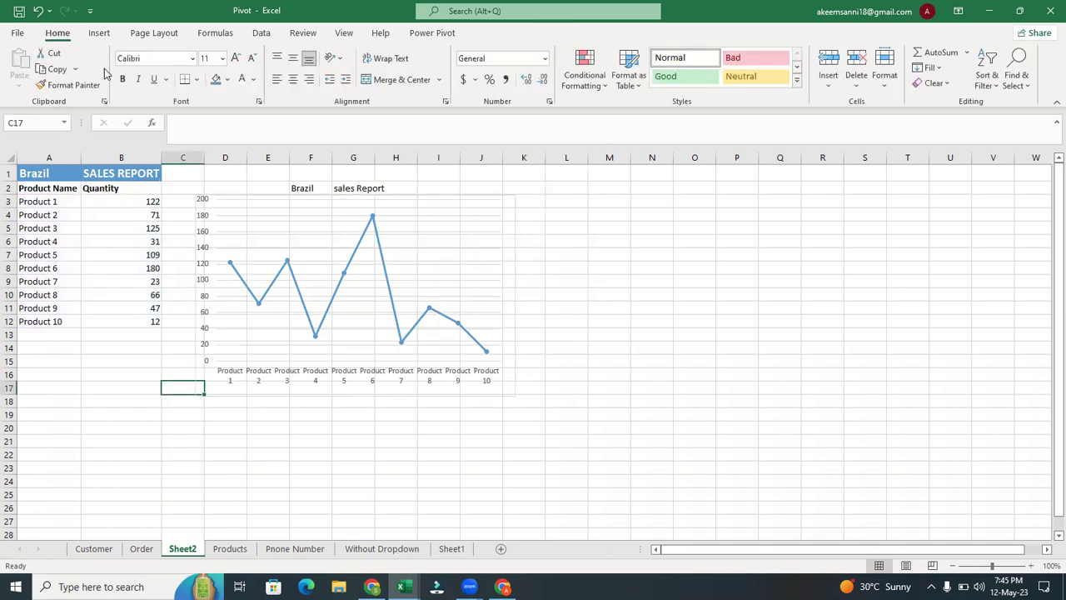
- Uncheck Gridlines on the View tab and nudge the chart slightly up
click(343, 35)
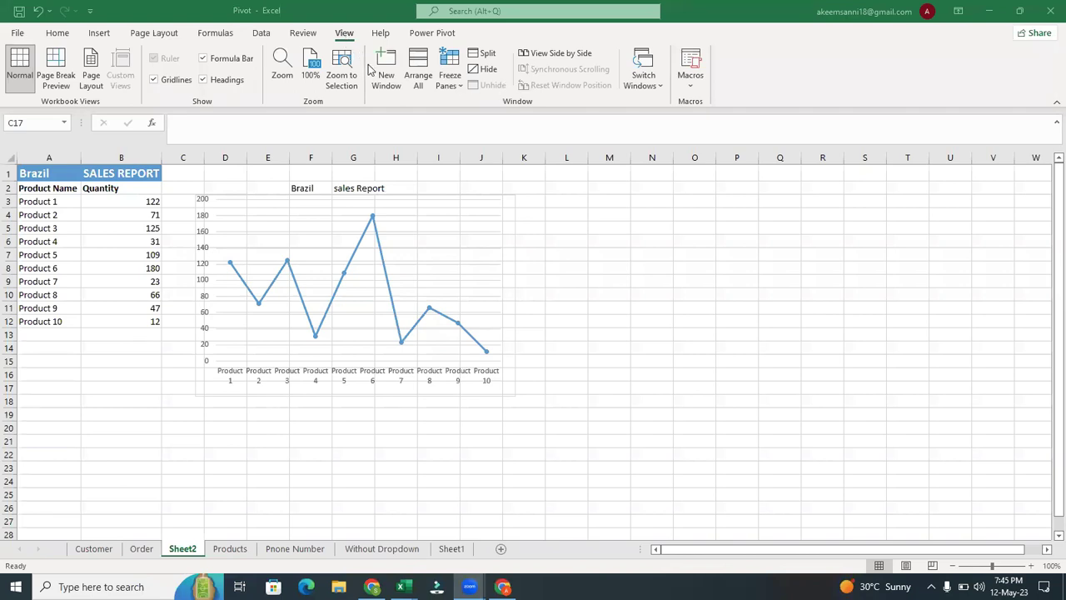
click(154, 80)
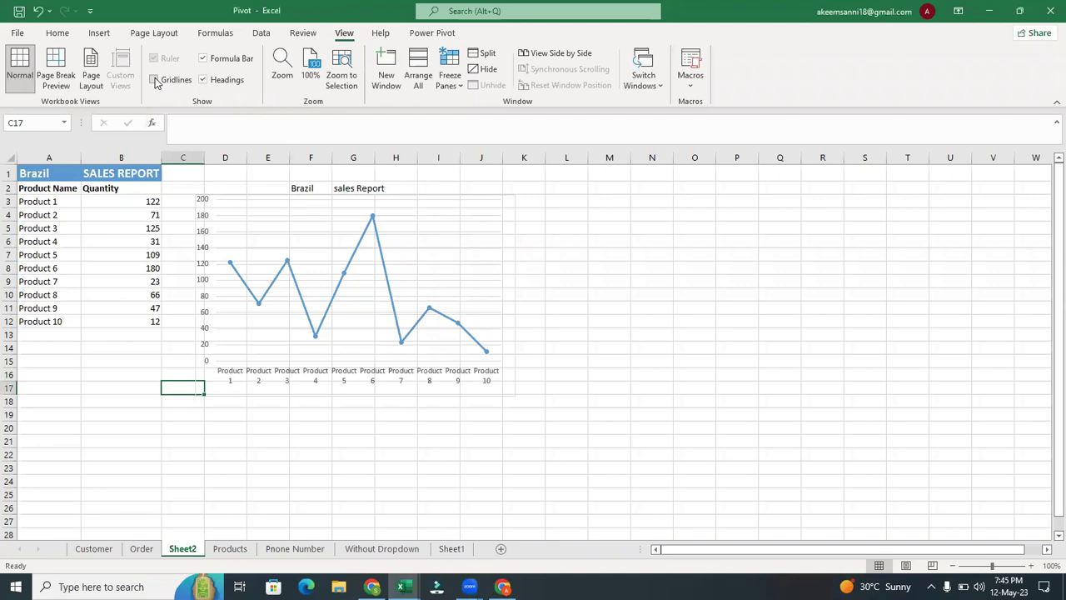
click(590, 412)
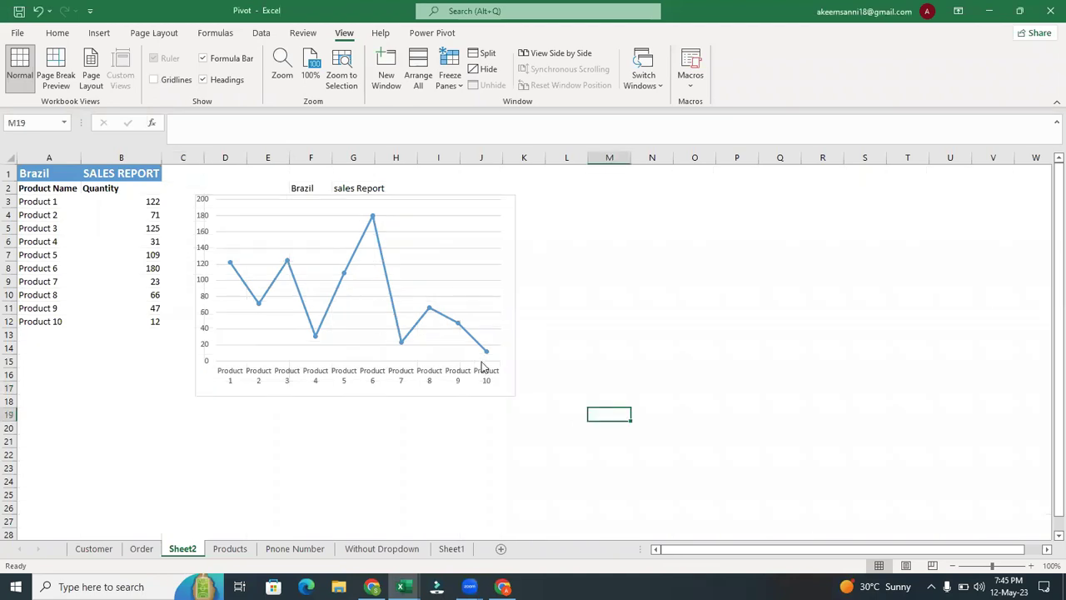
click(392, 383)
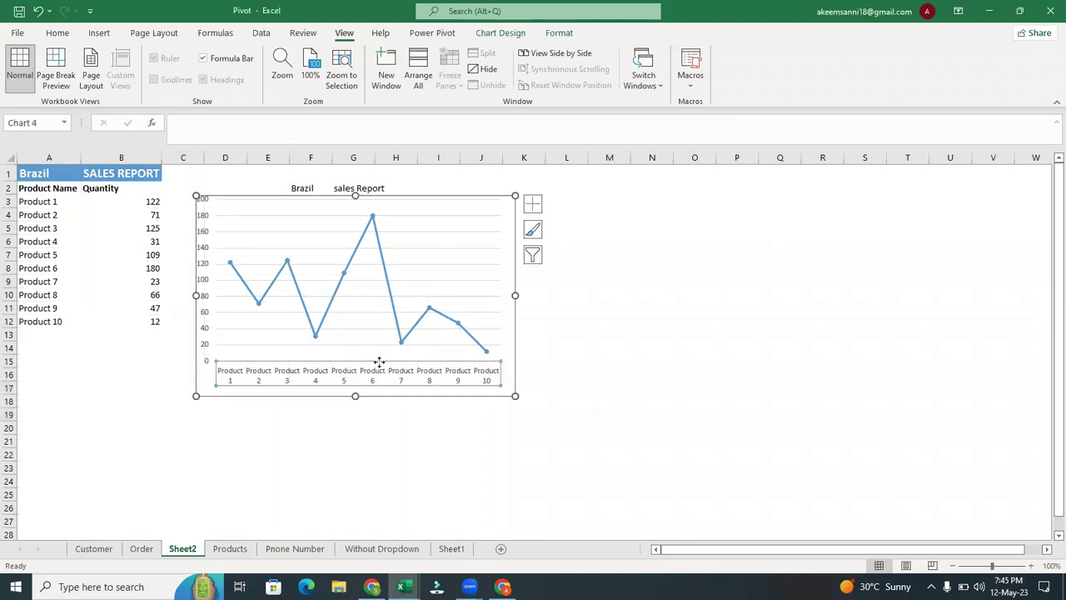
click(577, 361)
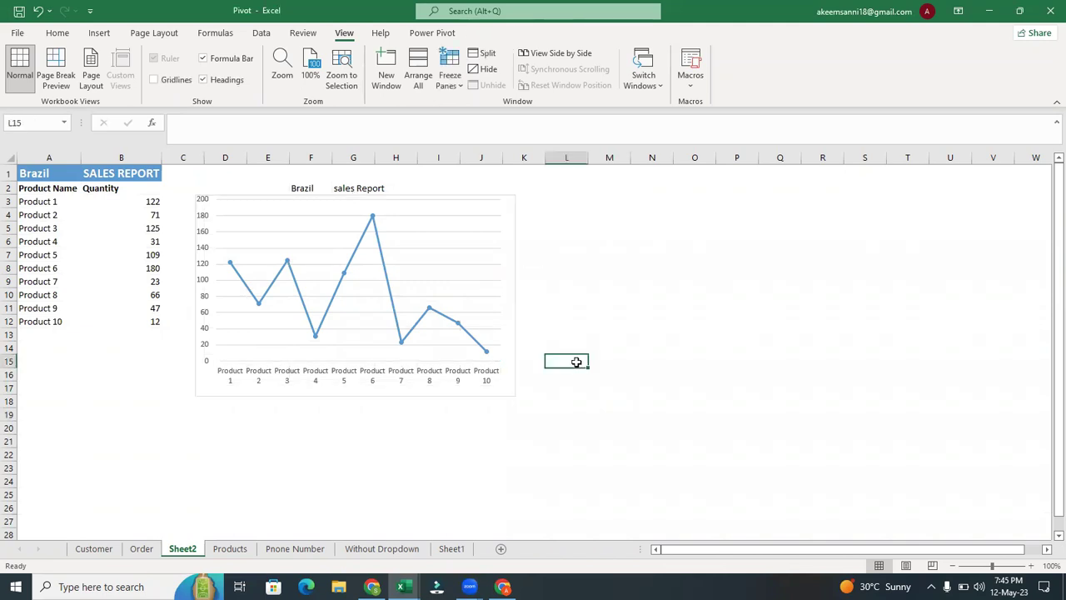
drag(414, 391, 413, 389)
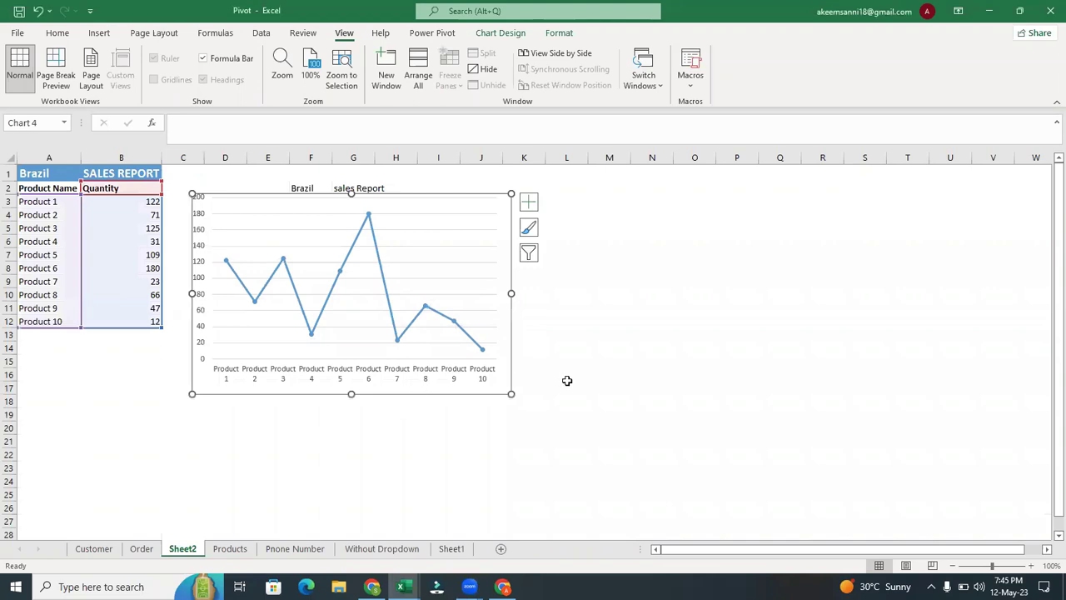
click(590, 373)
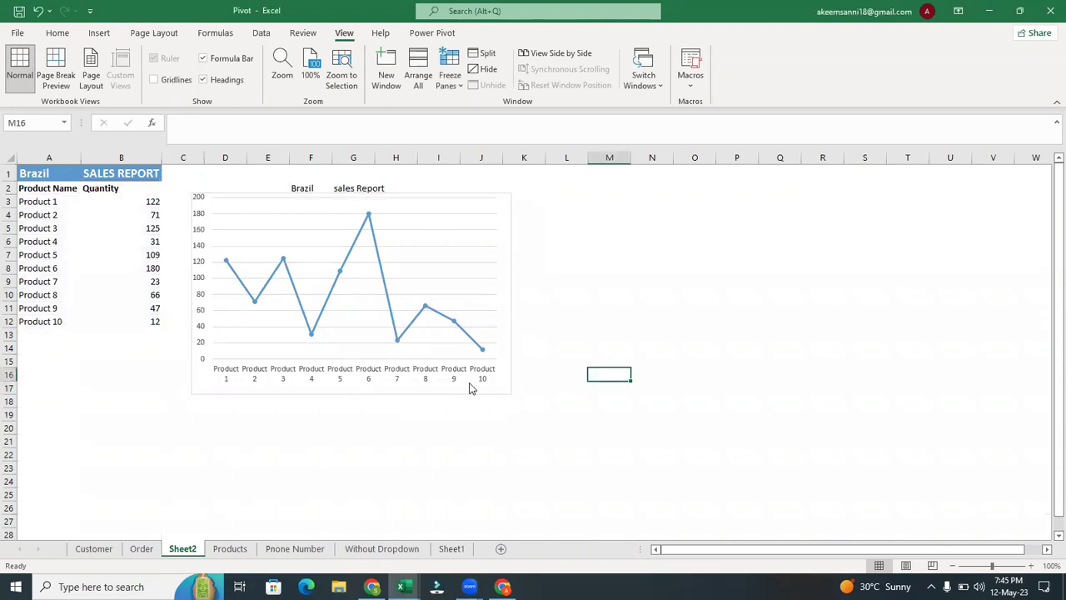
click(444, 337)
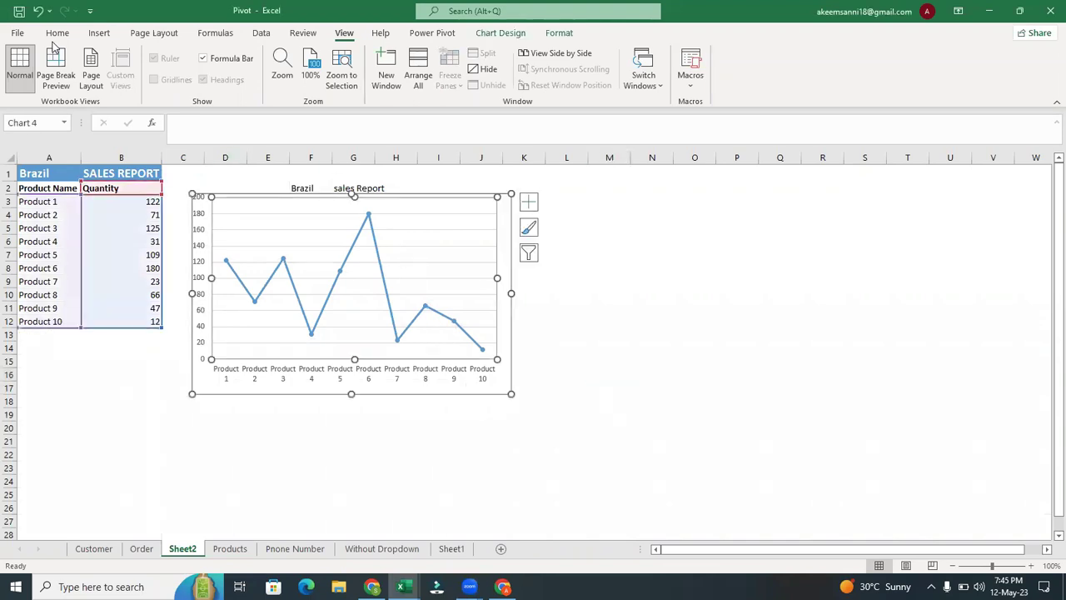
- Set the Brazil line chart's chart area to no fill
click(505, 41)
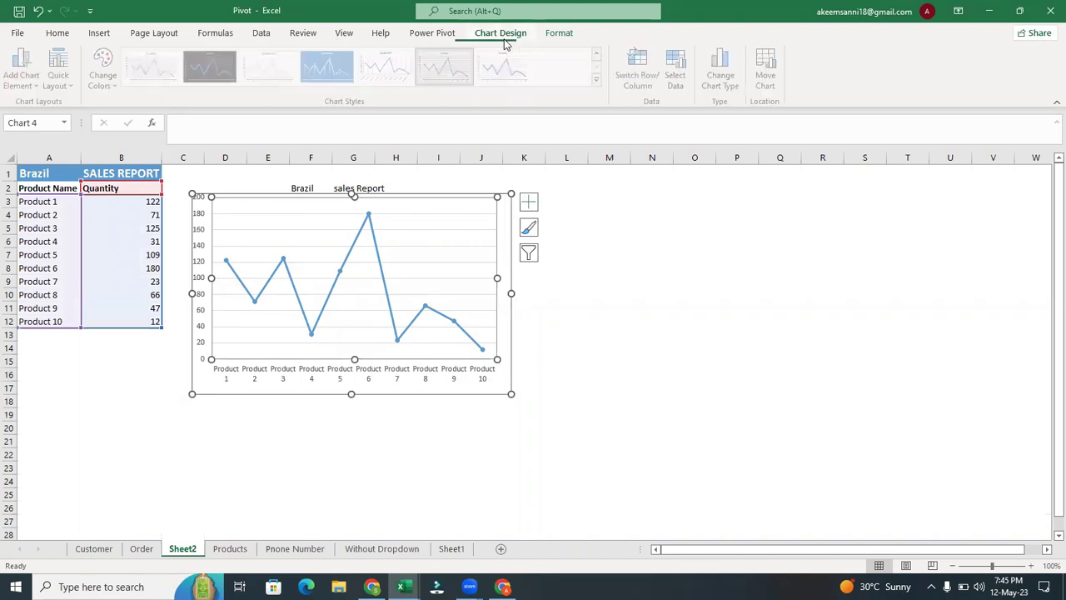
click(559, 34)
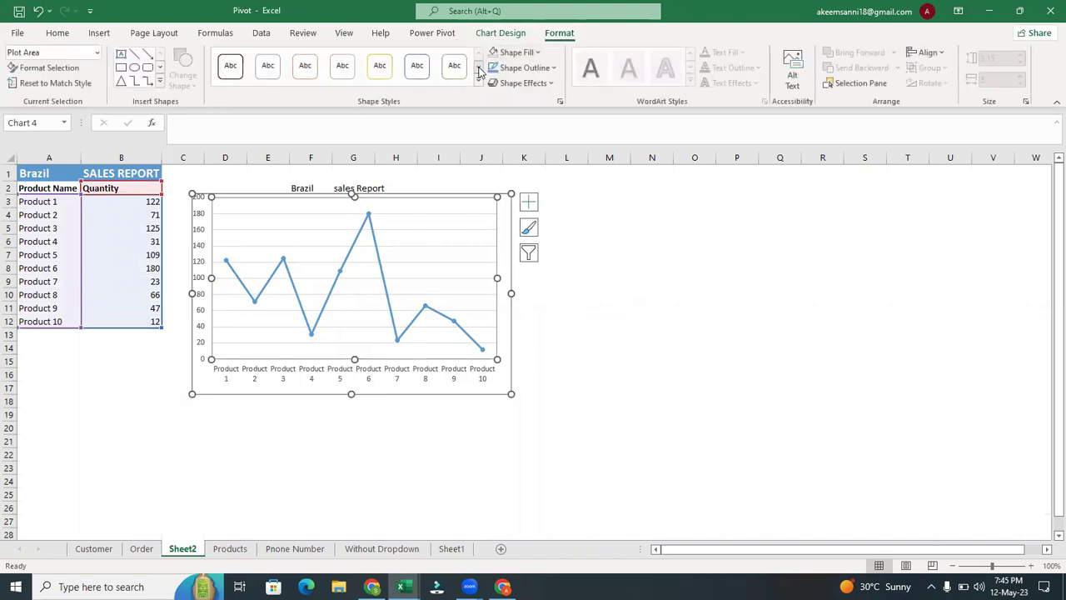
click(538, 52)
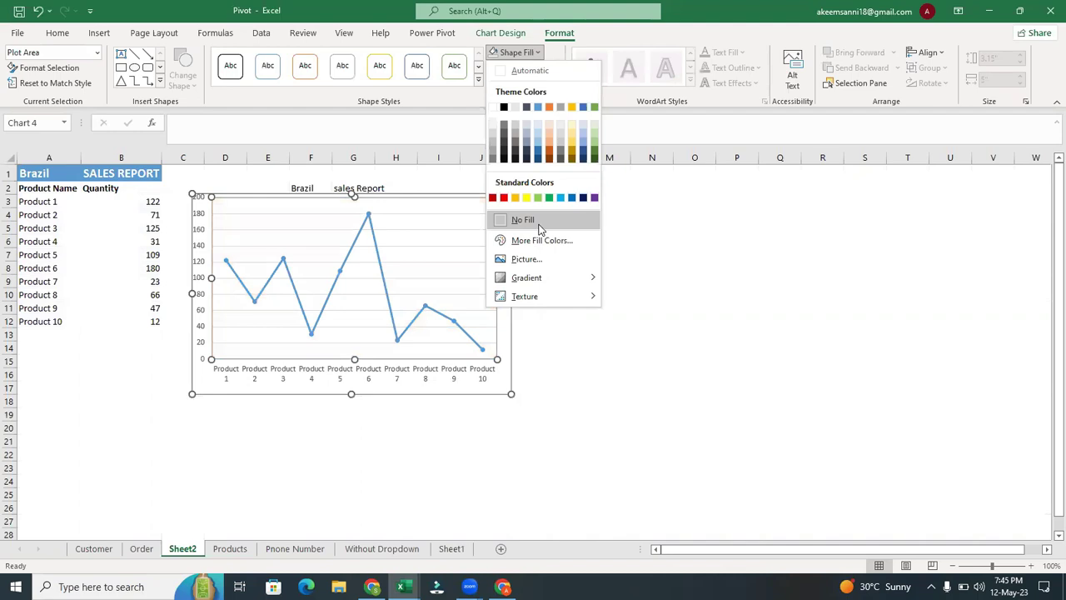
click(541, 223)
click(643, 308)
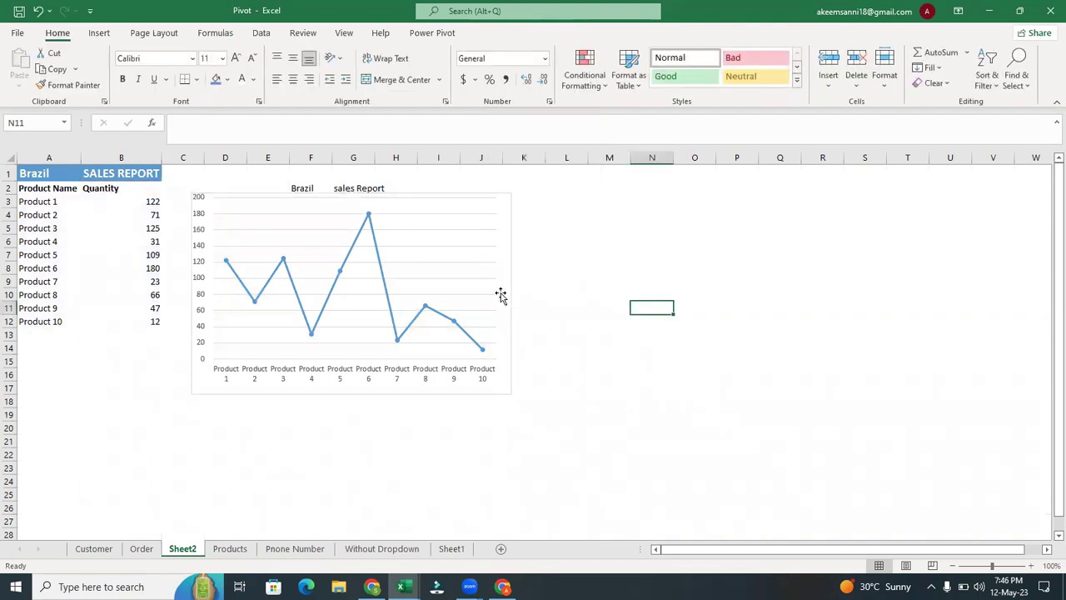
- Select the chart's plot area and remove its border outline
click(499, 294)
click(485, 289)
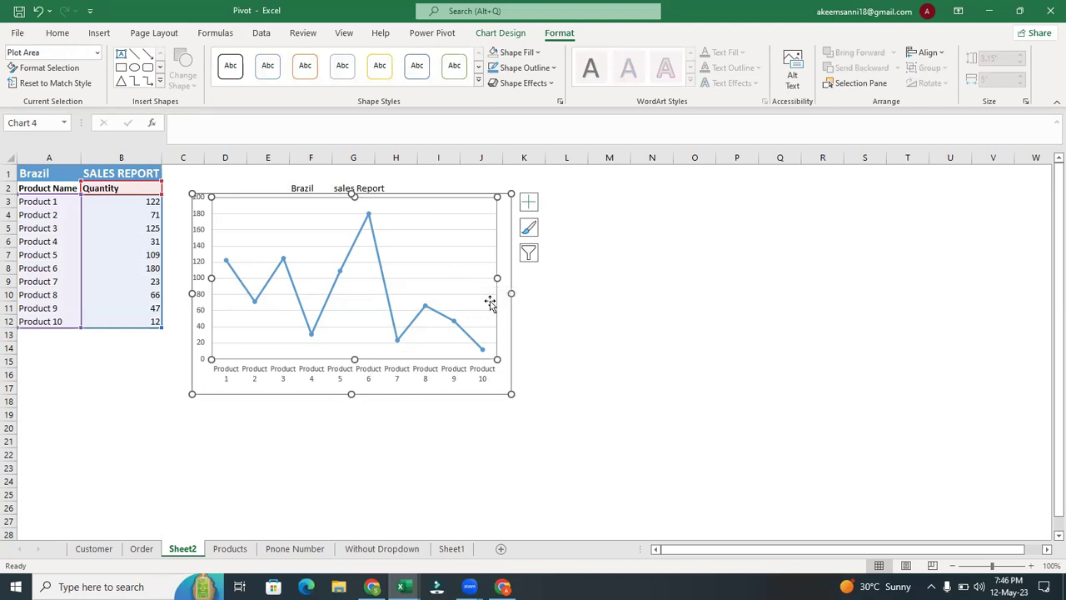
click(485, 289)
double_click(485, 289)
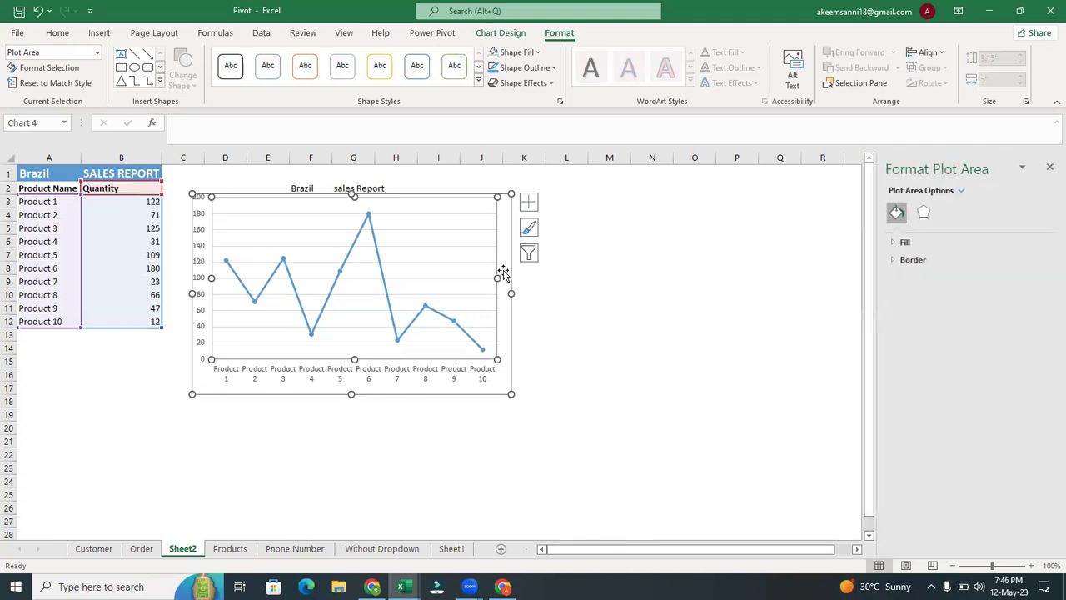
click(528, 205)
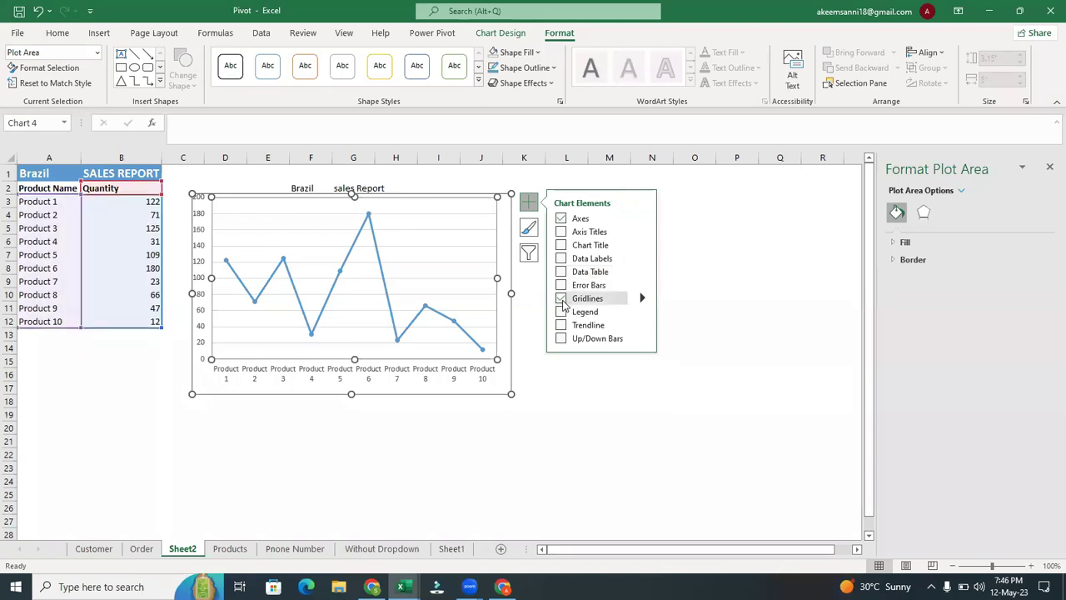
click(558, 408)
click(489, 283)
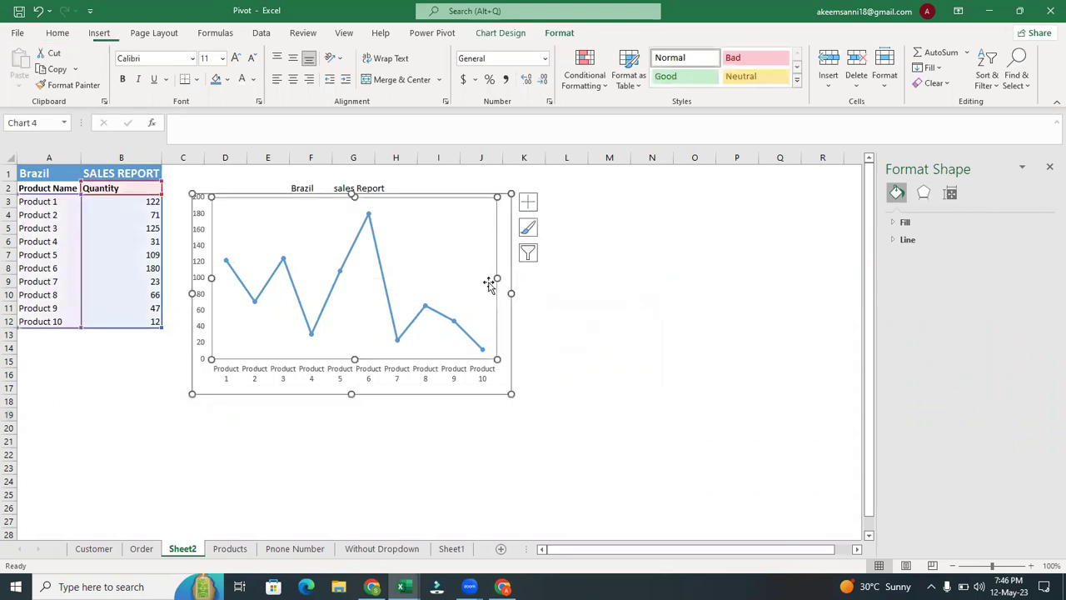
click(489, 283)
click(537, 52)
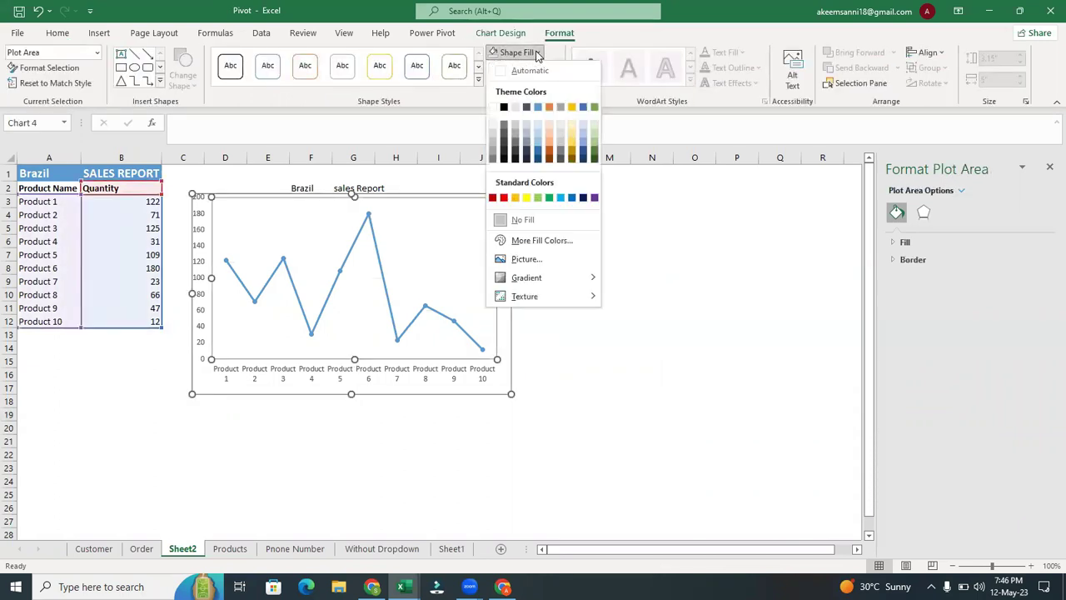
click(536, 52)
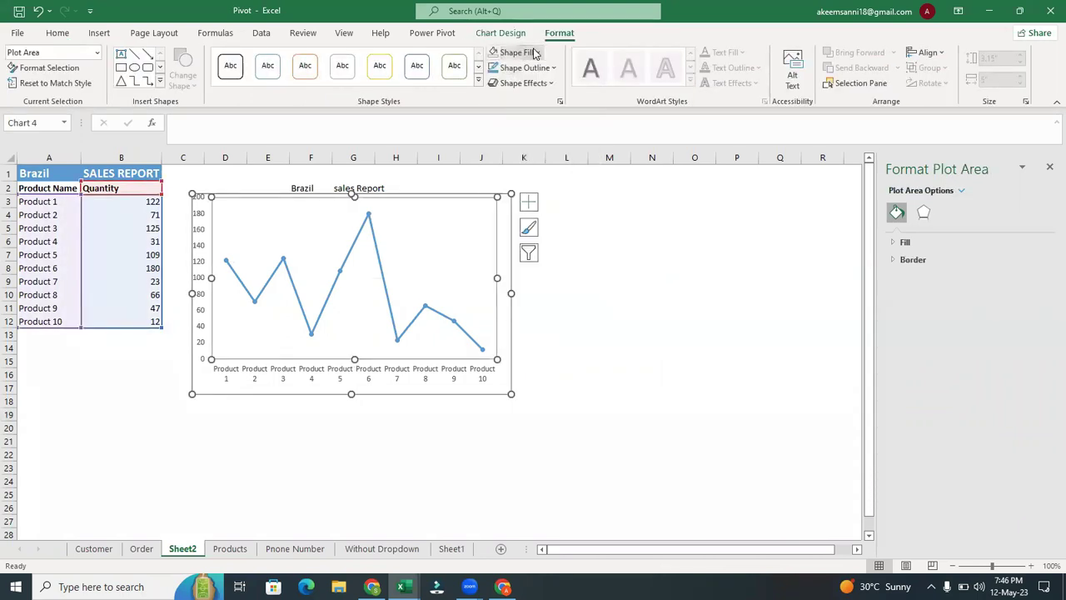
click(527, 68)
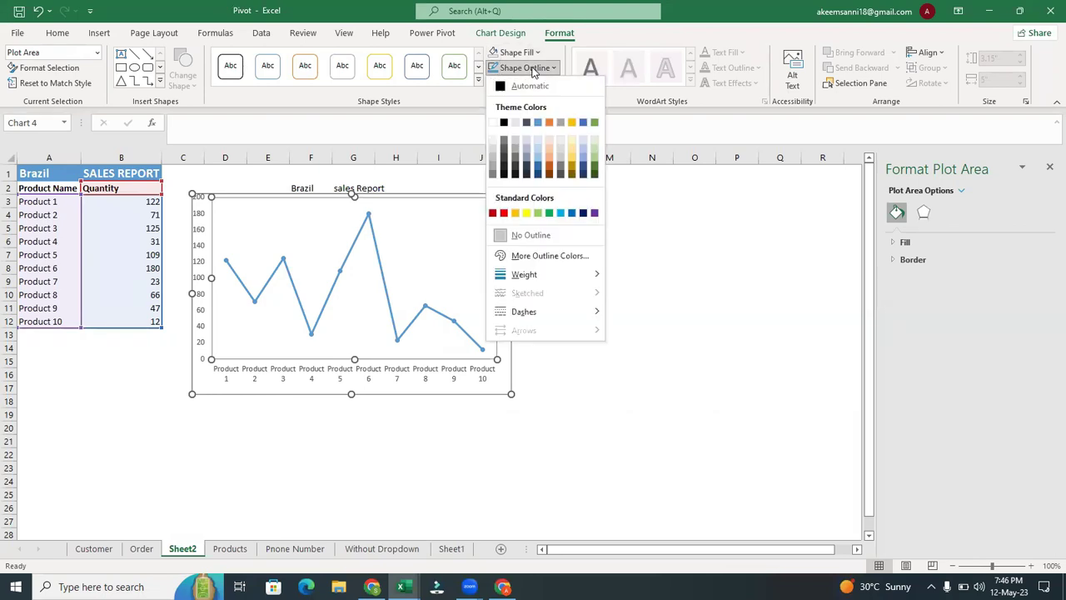
click(512, 236)
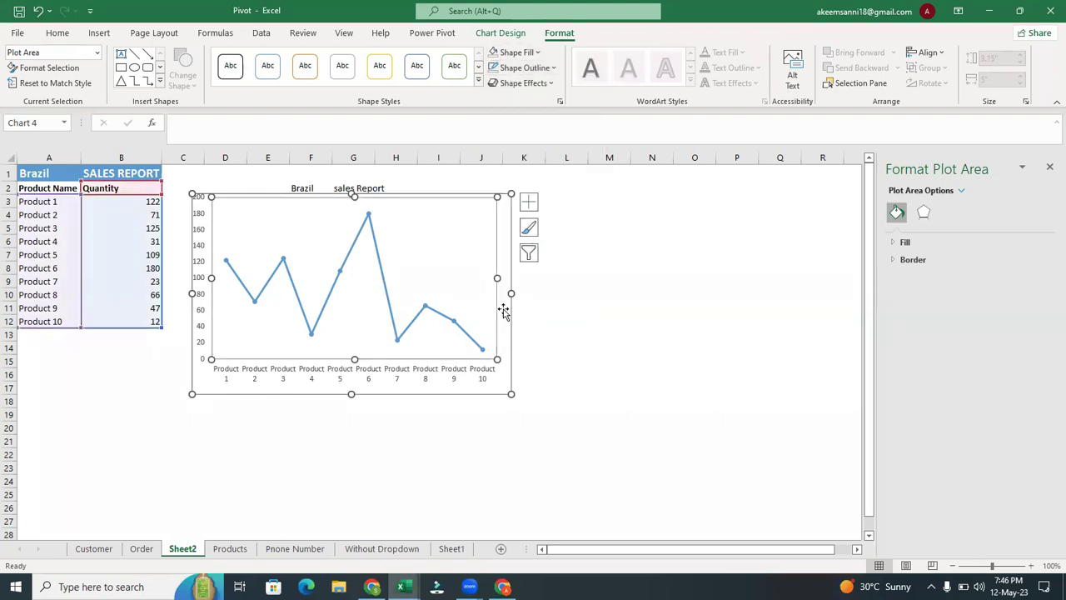
- Remove the outline from the whole chart area so the chart is borderless
click(507, 374)
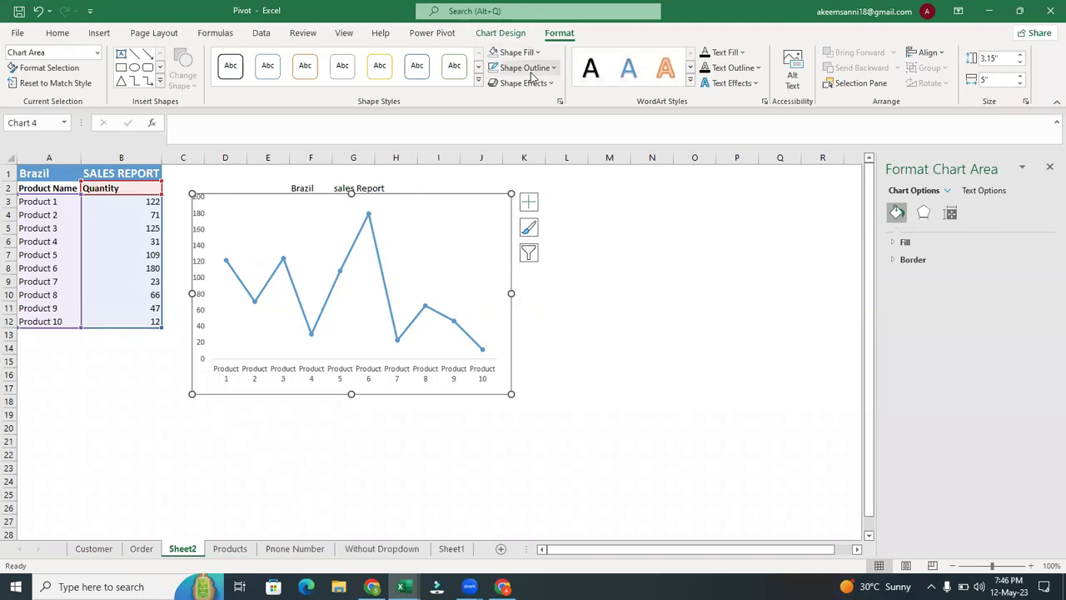
click(527, 67)
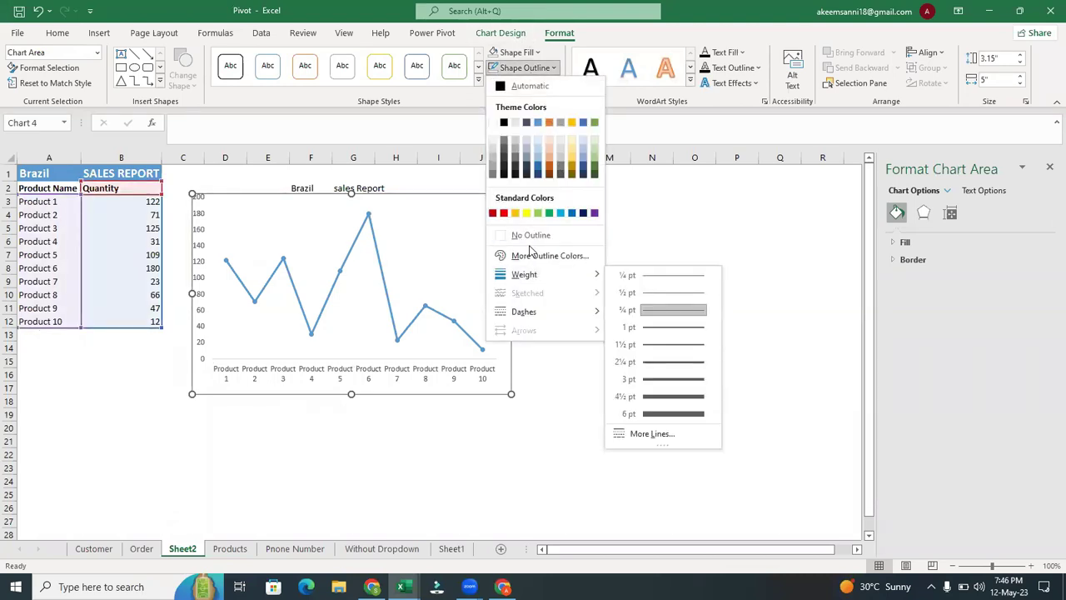
click(527, 235)
click(638, 321)
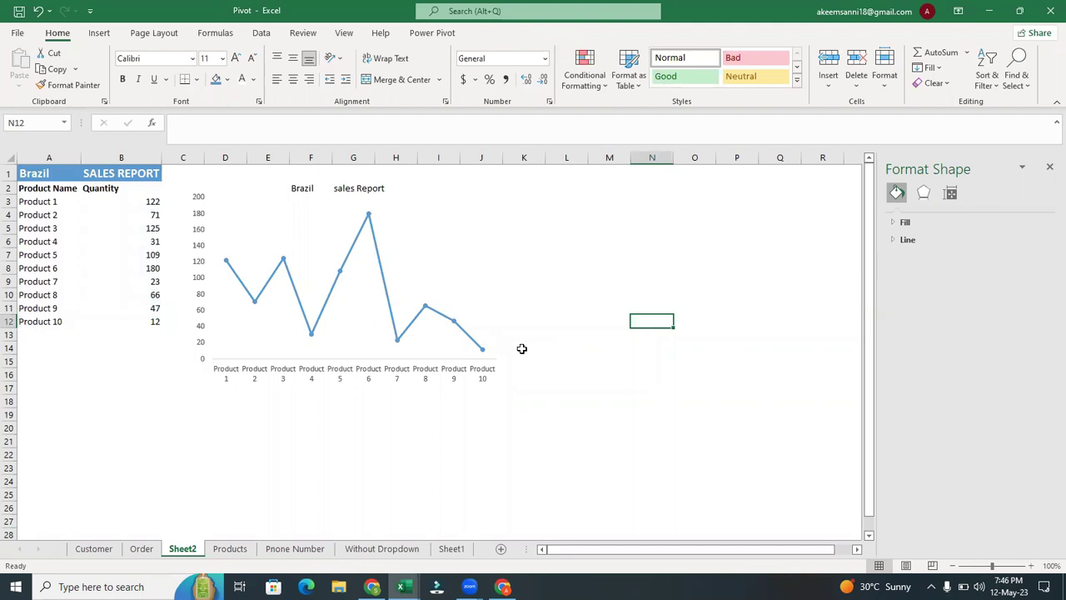
- Drag the chart slightly right so it sits just beneath the row 2 heading
click(367, 385)
click(366, 385)
scroll(261, 467, down, 1)
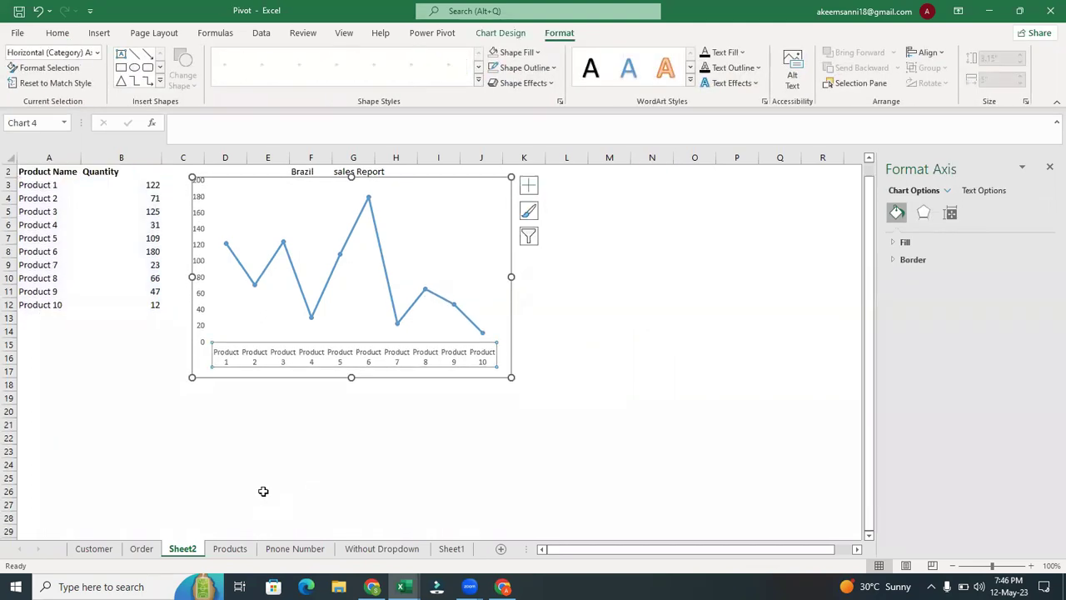
mouse_move(199, 370)
mouse_down()
mouse_move(180, 424)
mouse_move(142, 466)
mouse_move(78, 508)
mouse_move(42, 504)
mouse_move(147, 500)
mouse_move(238, 409)
mouse_move(210, 364)
mouse_up()
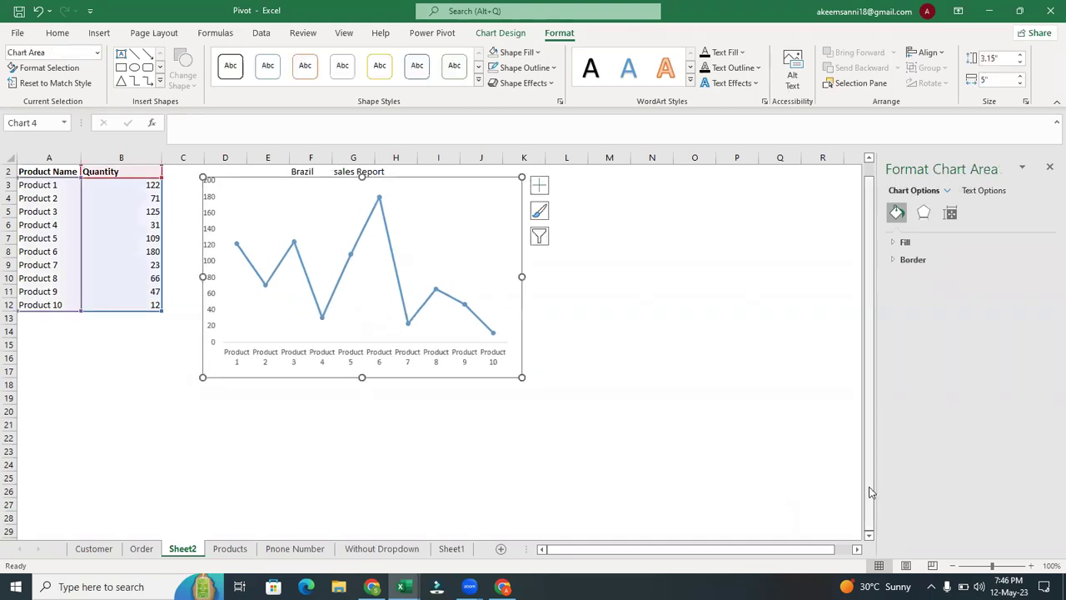
scroll(870, 492, up, 1)
click(663, 318)
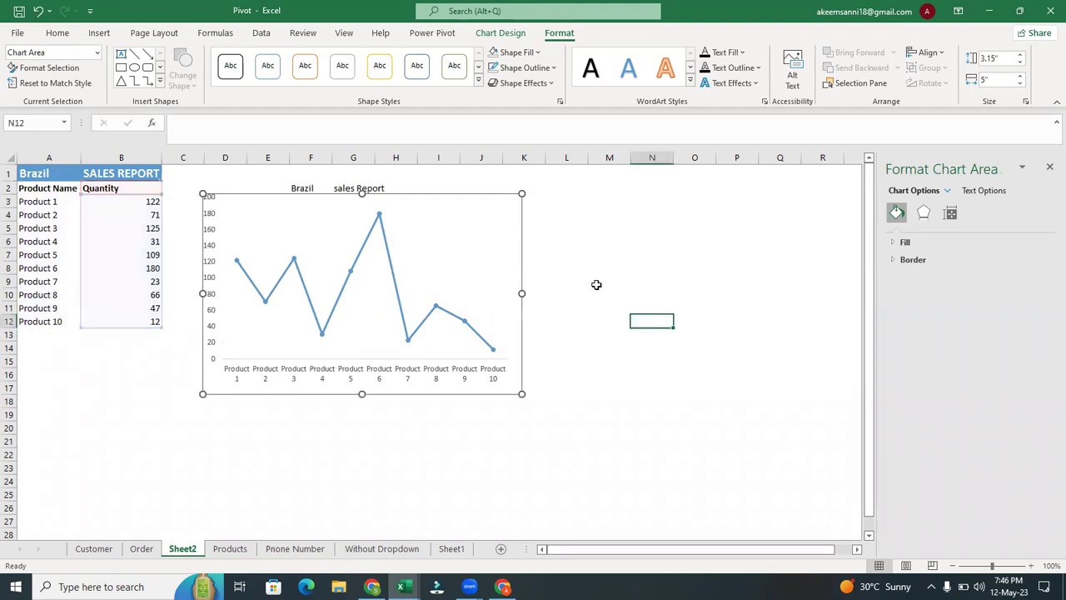
- Make the F2:H2 heading bold and increase its font size to 16
drag(296, 185, 381, 186)
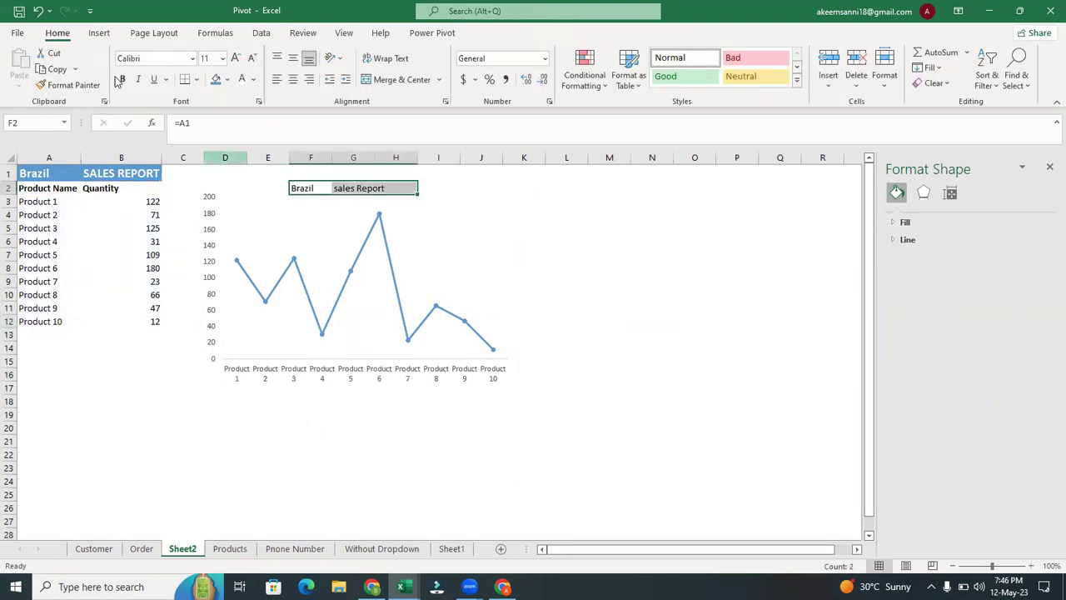
click(237, 59)
click(236, 59)
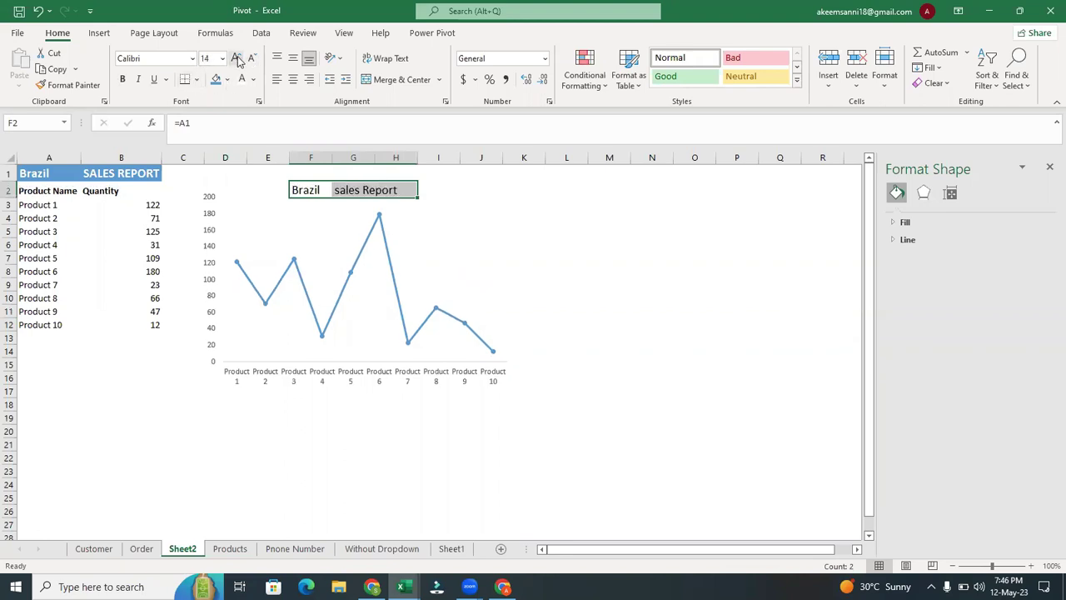
click(237, 59)
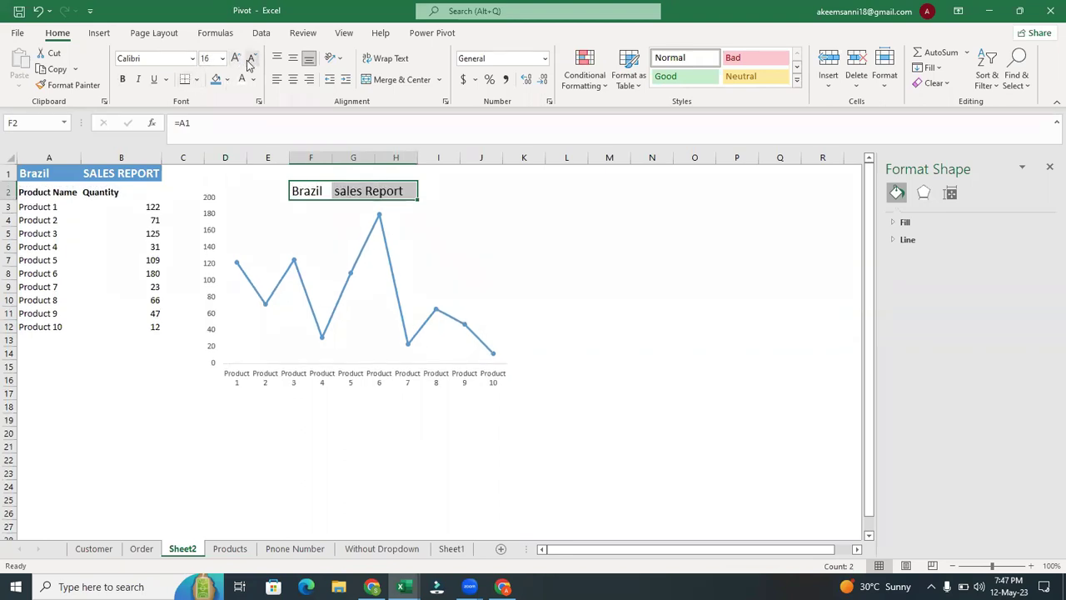
click(122, 78)
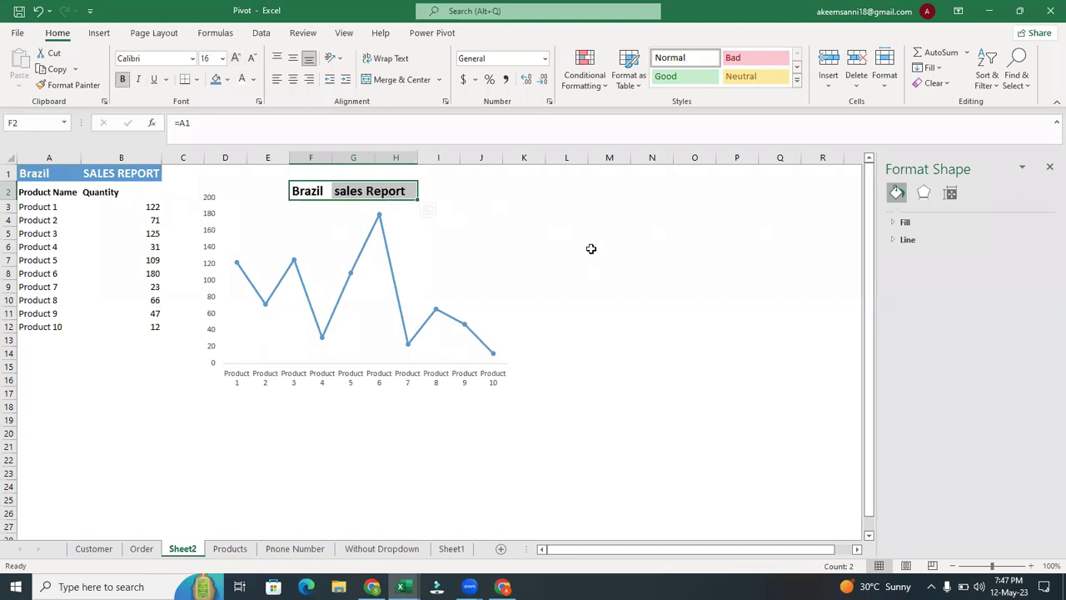
click(309, 79)
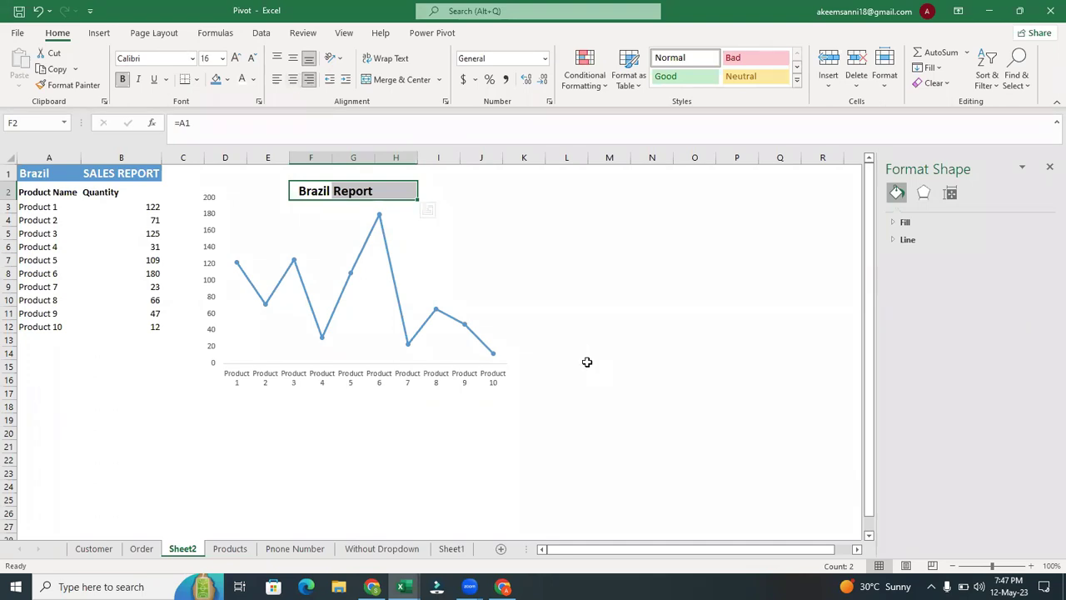
key(ctrl+z)
- Right-align only the Brazil cell F2 so it sits beside 'sales Report'
click(308, 189)
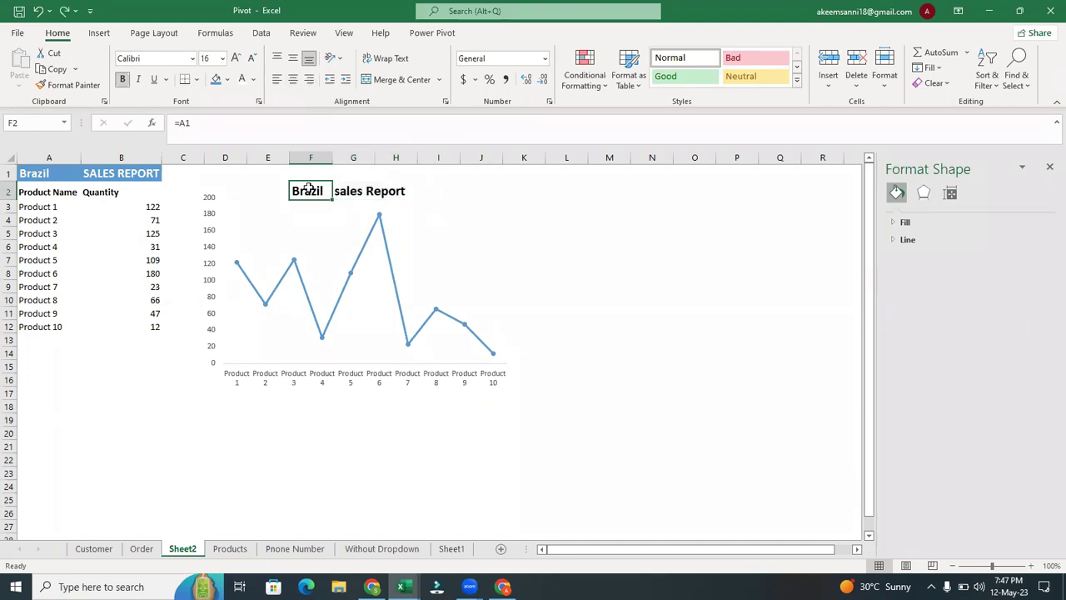
click(309, 80)
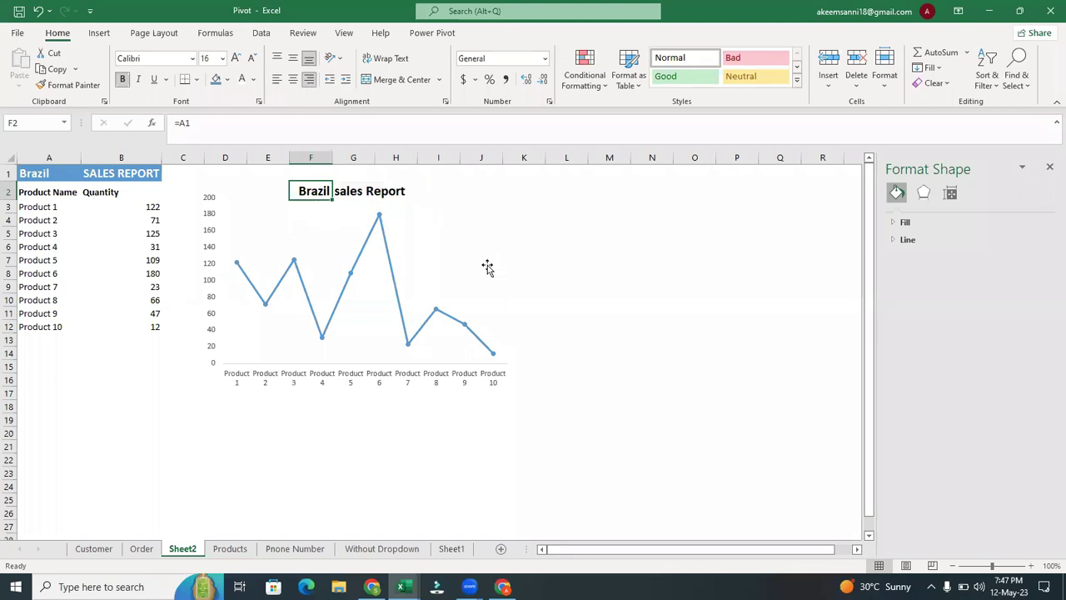
click(618, 318)
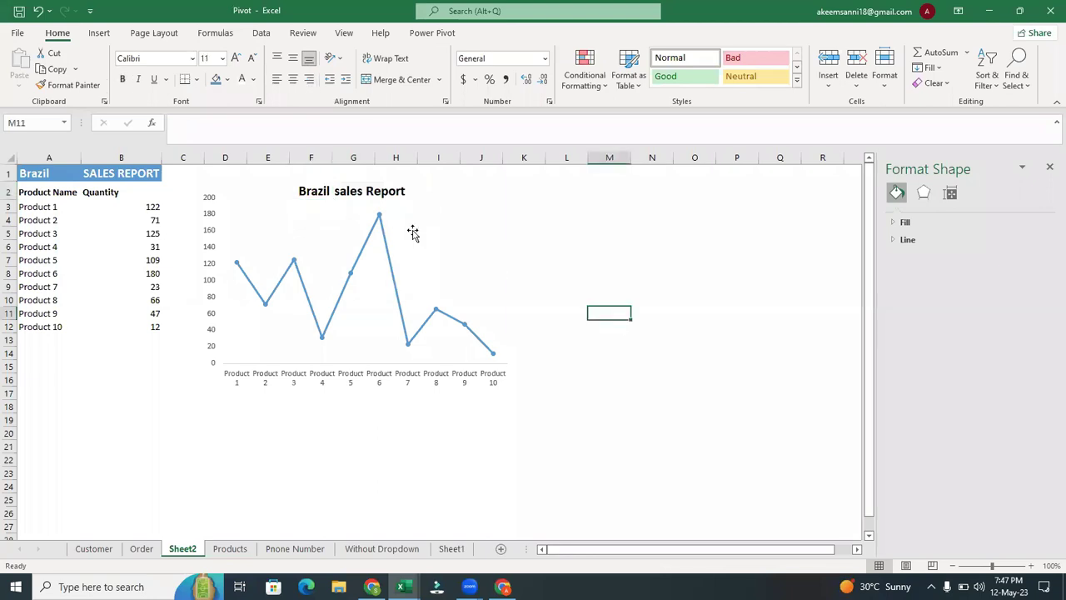
- Edit G2 to read 'sales Report chart'
click(368, 189)
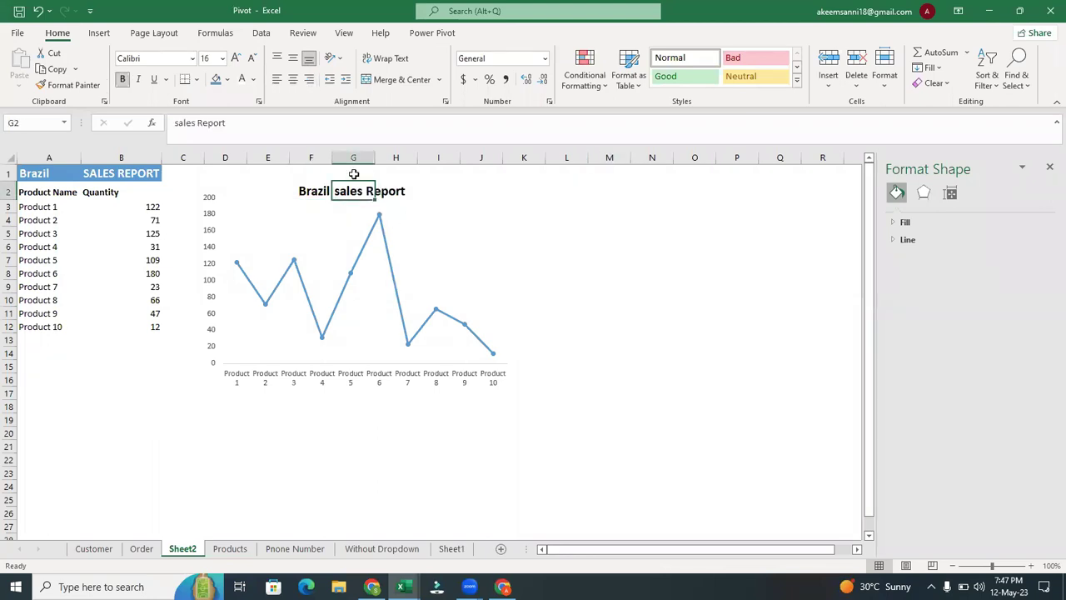
click(264, 130)
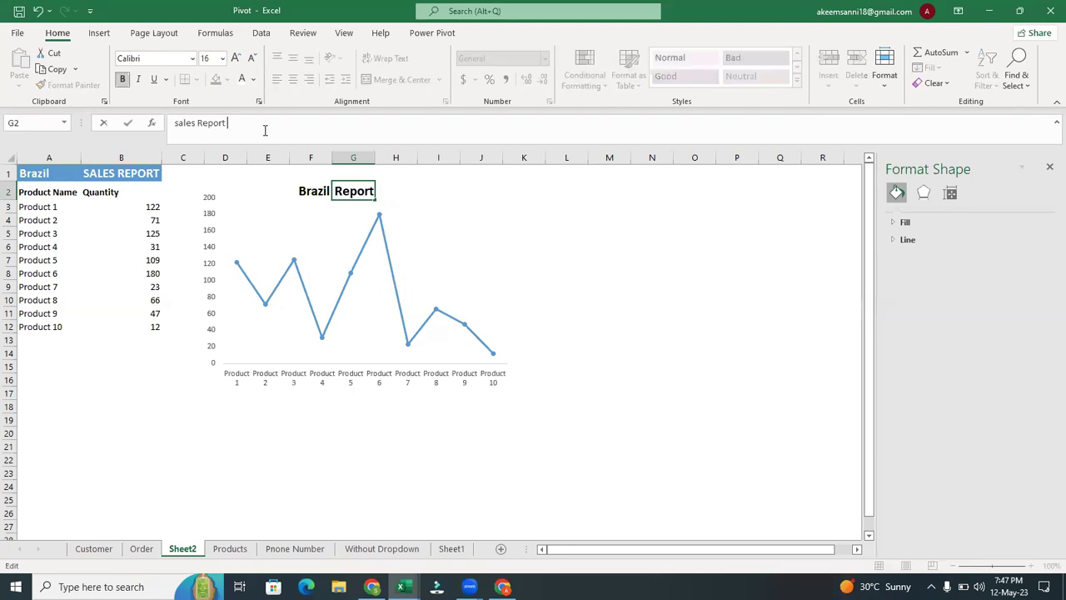
text(chart)
click(446, 190)
click(648, 324)
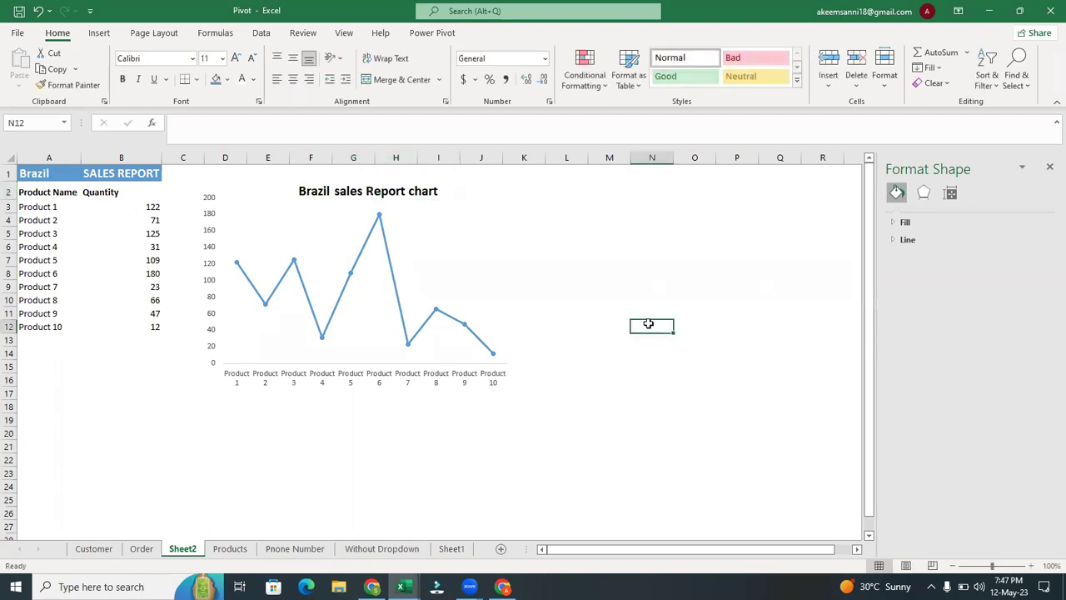
- Pick Mexico, then Argentina, then Vietnam in A1's country dropdown; Product 10 peaks at 44
click(25, 172)
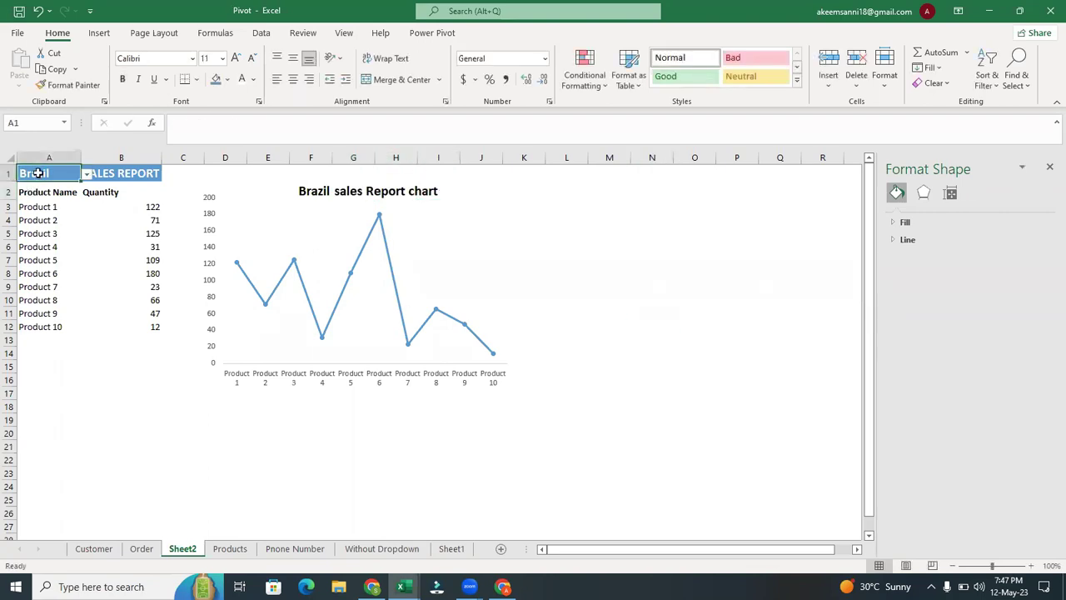
click(85, 174)
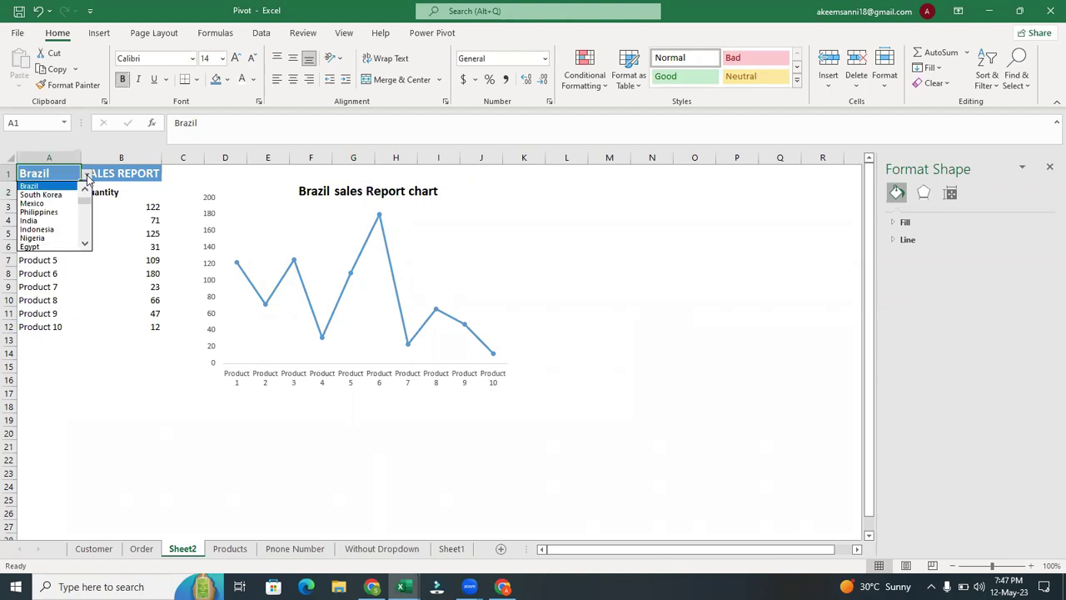
click(33, 204)
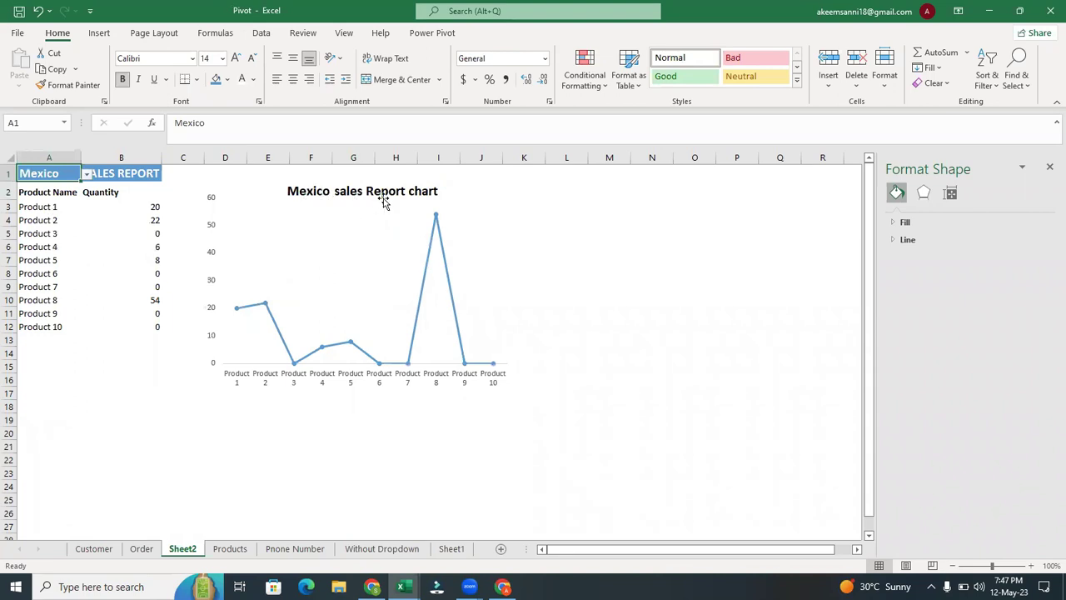
click(87, 177)
click(43, 237)
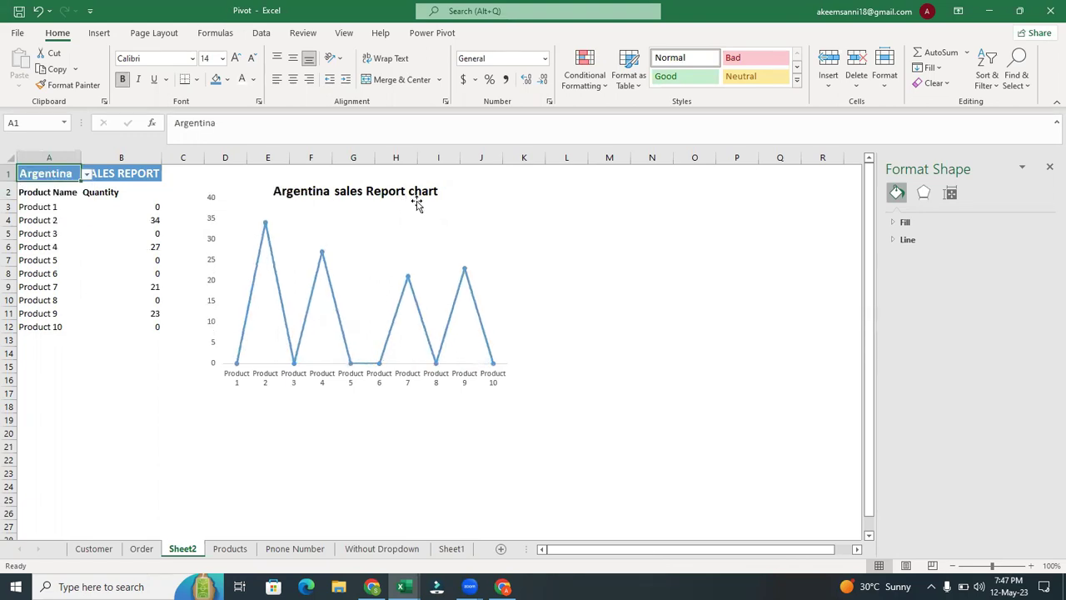
click(85, 174)
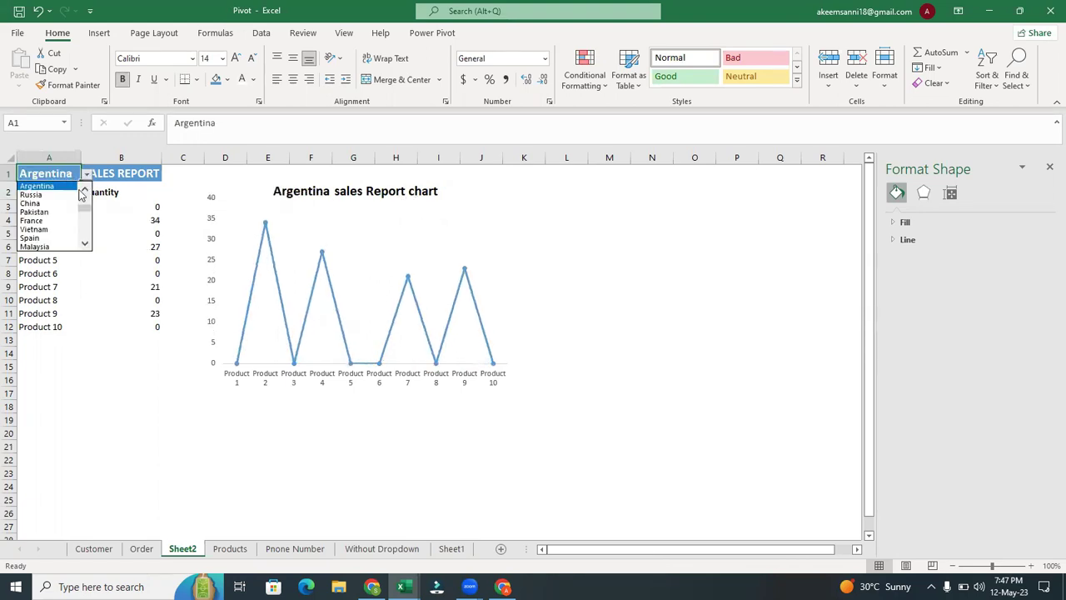
click(60, 230)
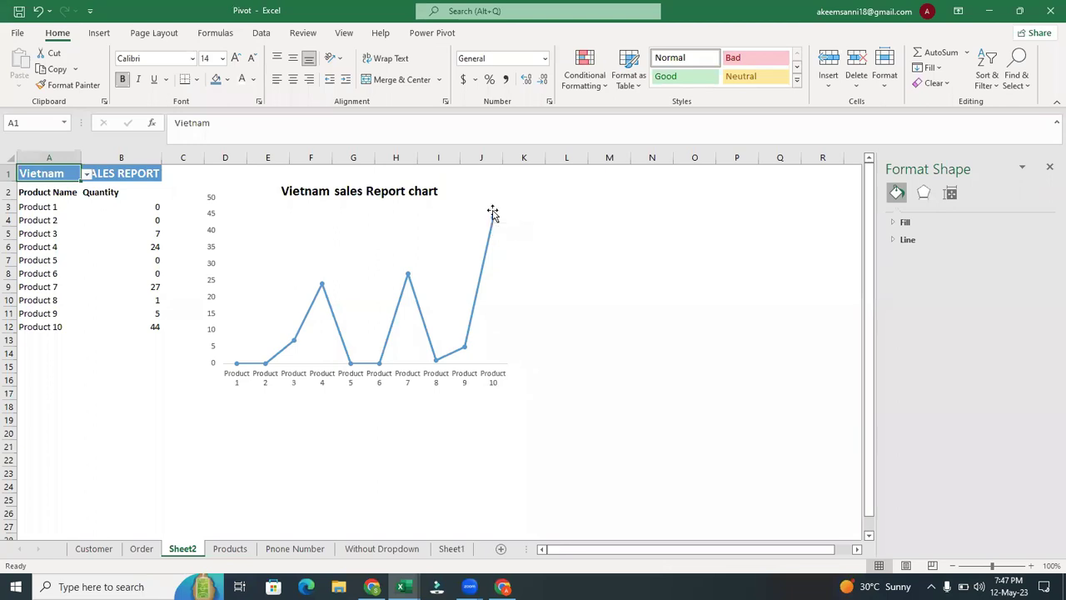
mouse_move(492, 219)
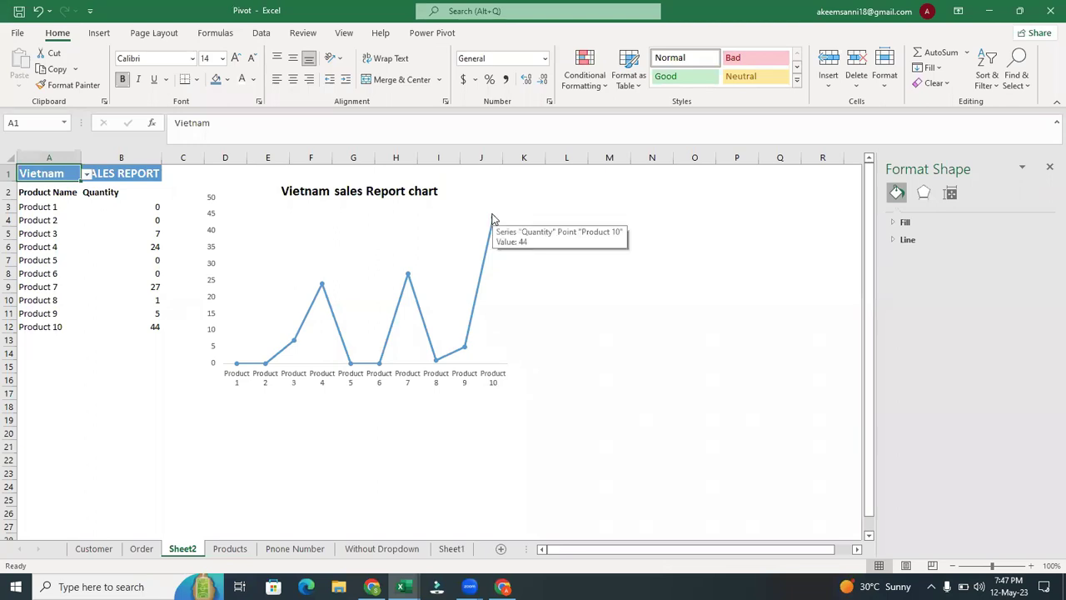
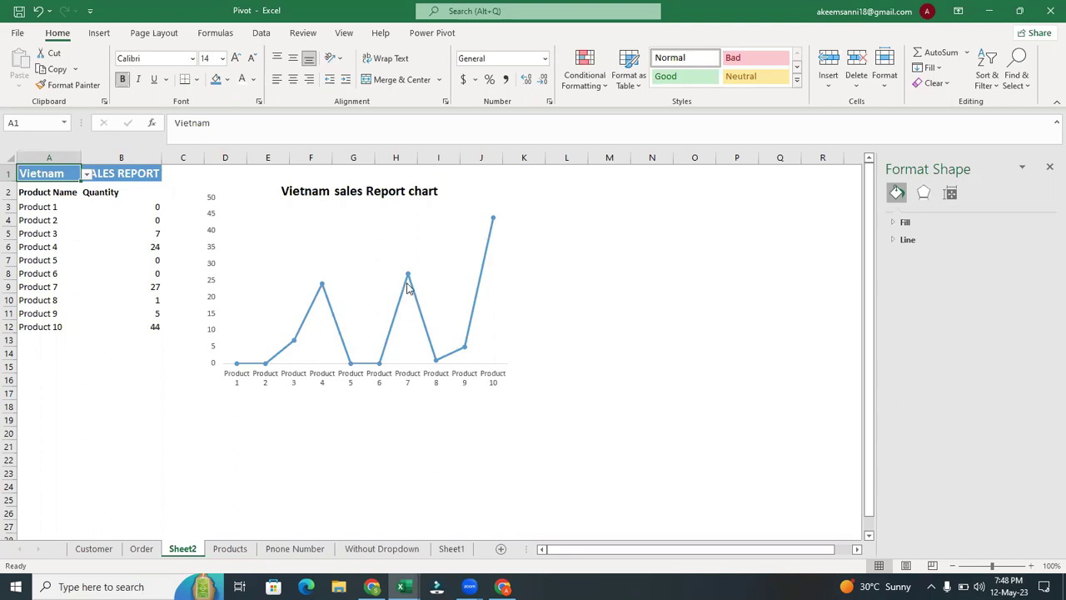
- Set the A1 report country to Canada, glance at the Order sheet, and return to Sheet2
mouse_move(408, 279)
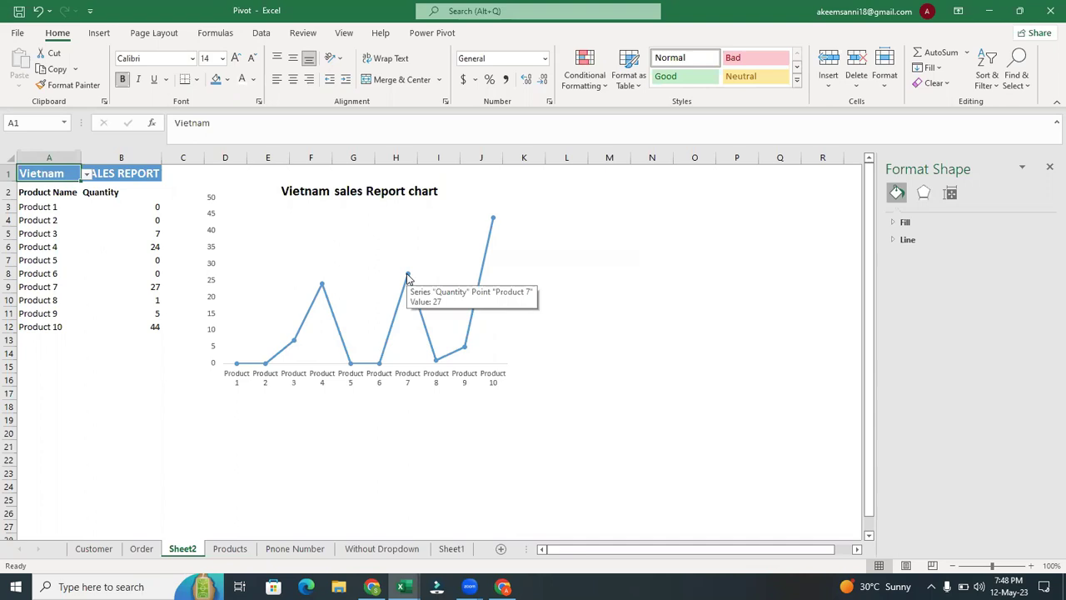
mouse_move(323, 289)
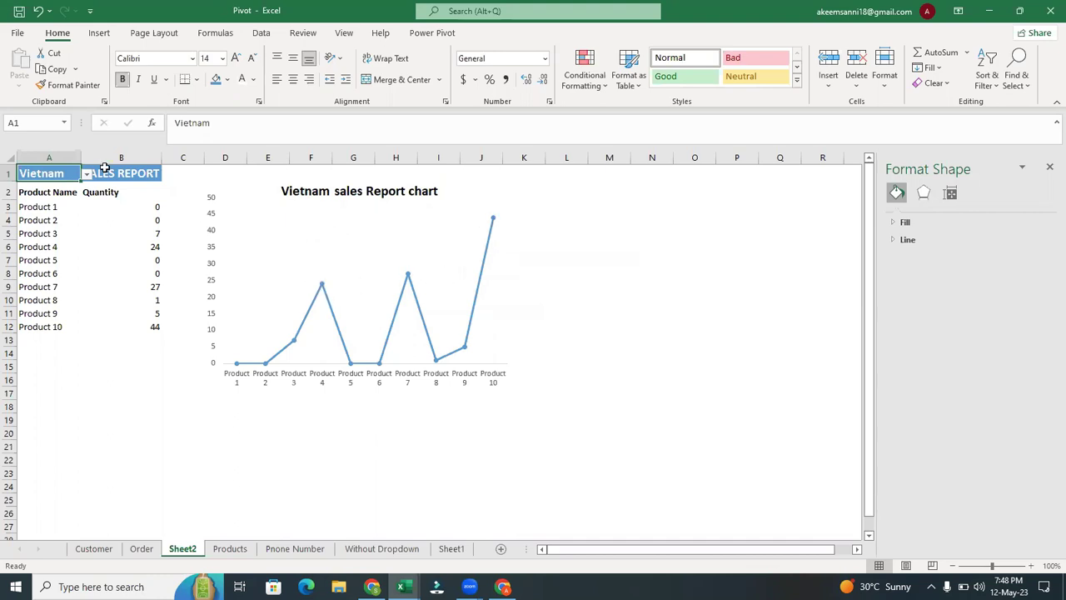
click(85, 175)
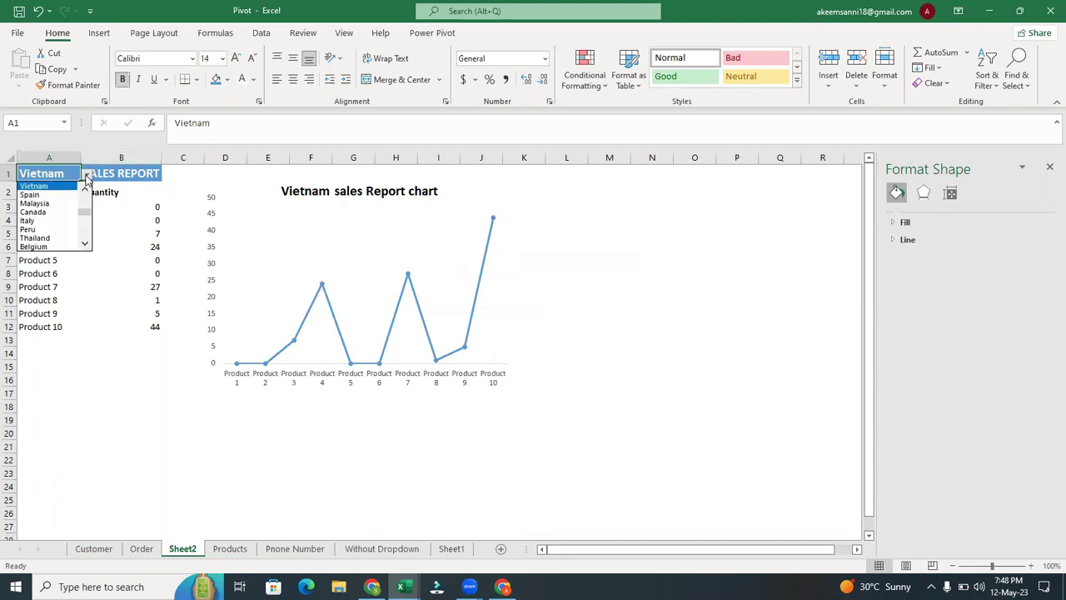
click(37, 212)
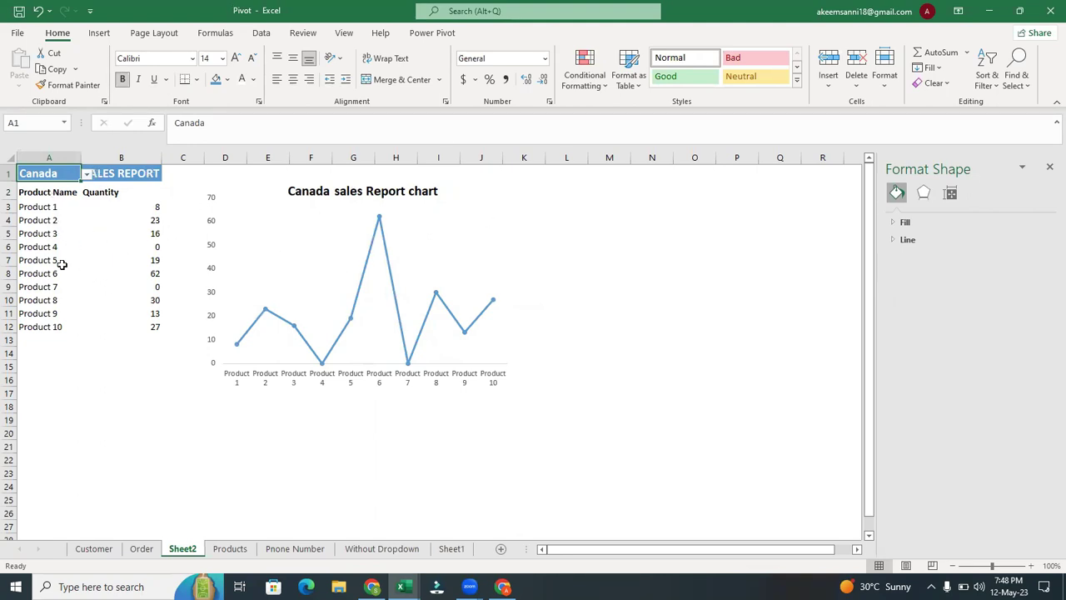
click(140, 550)
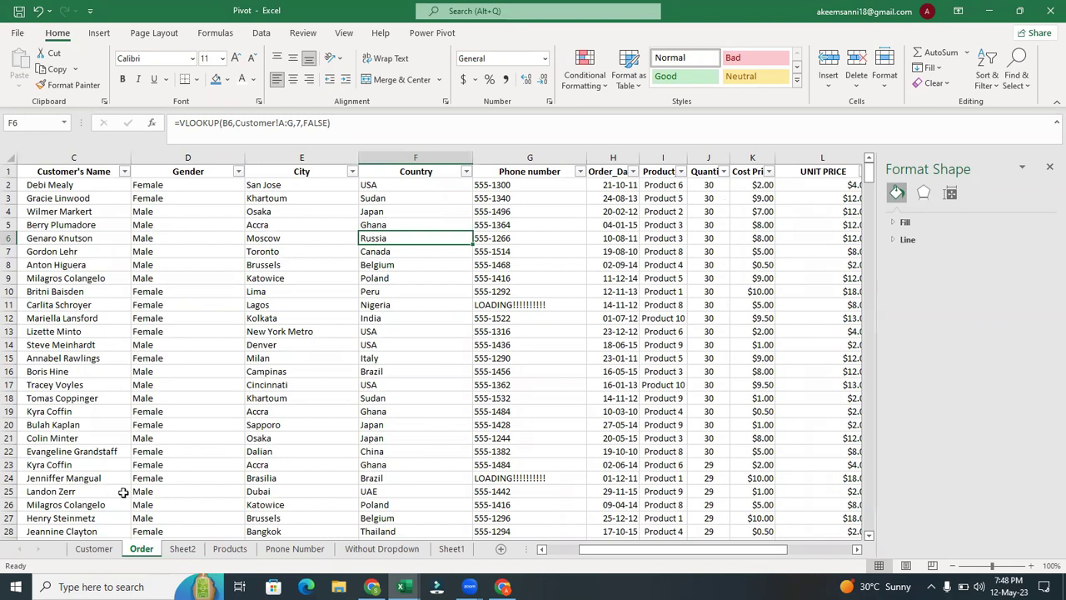
click(182, 548)
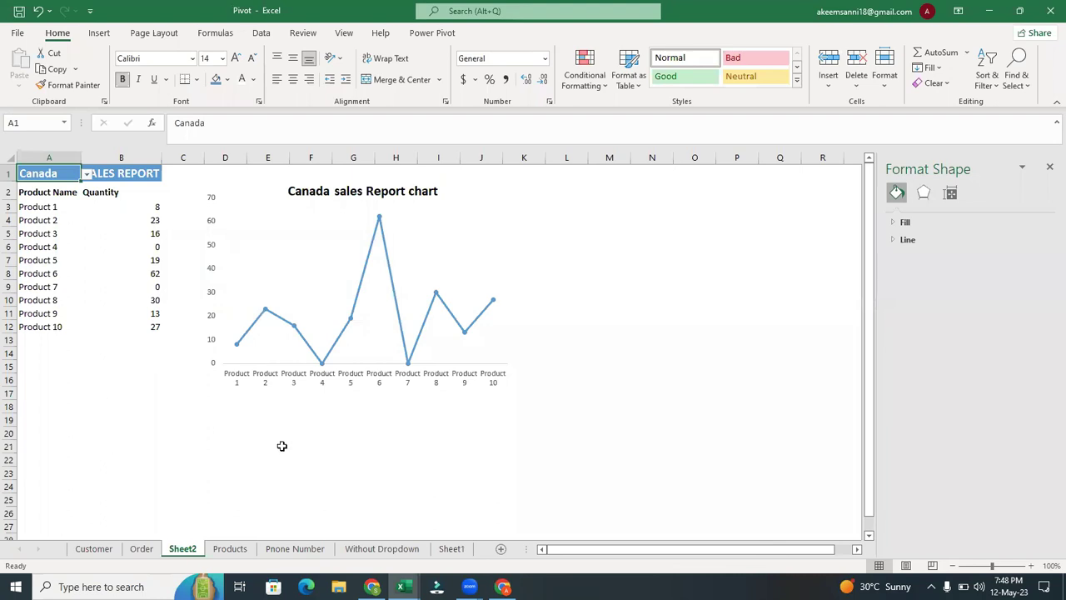
- Drag the Canada line chart's plot area upward so the line draws taller
click(382, 318)
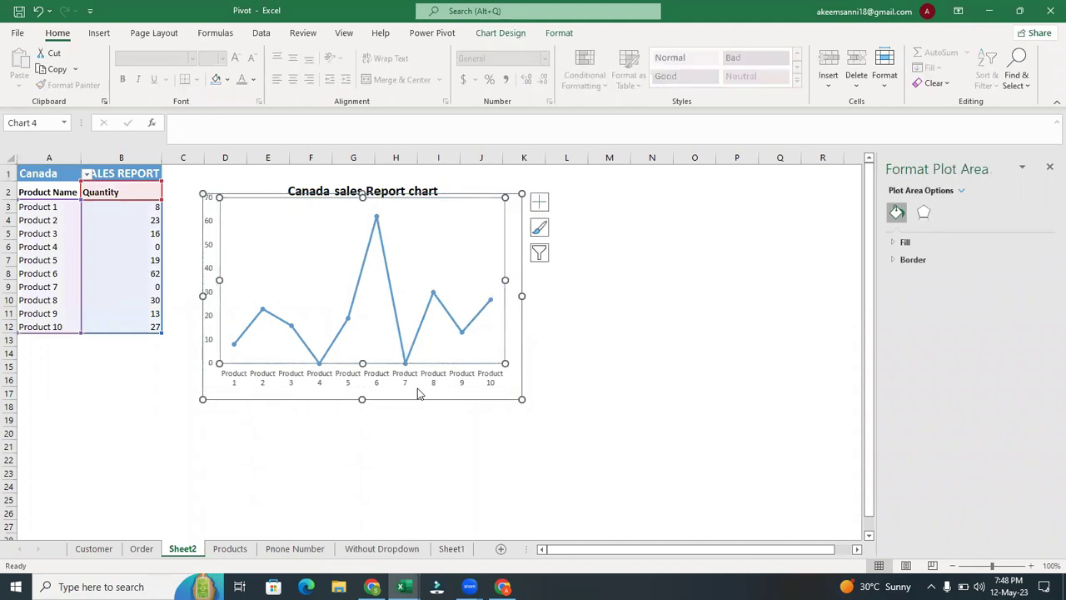
drag(417, 392, 414, 373)
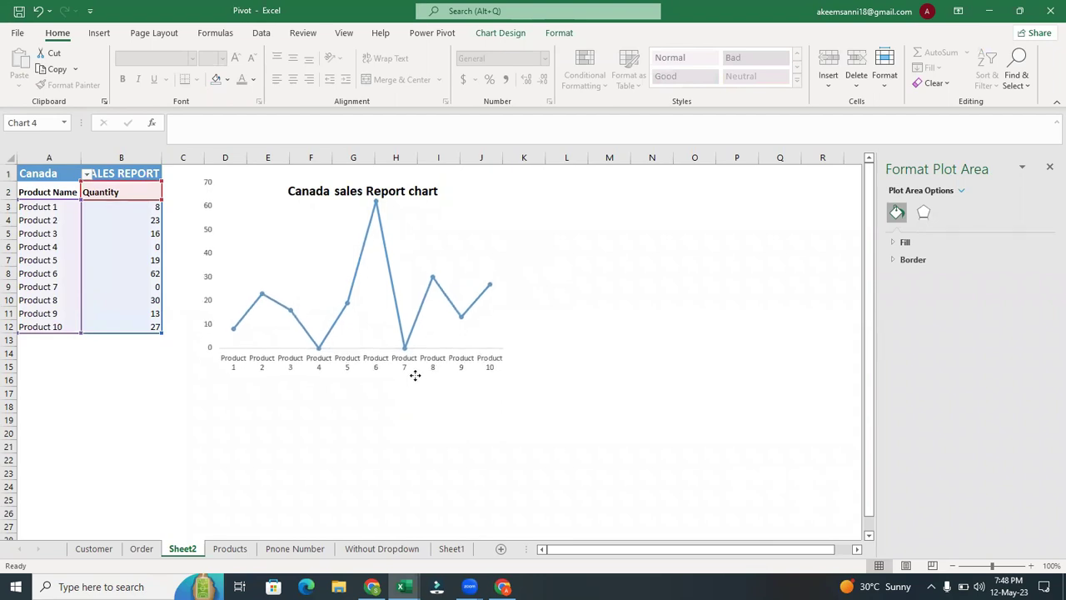
click(184, 458)
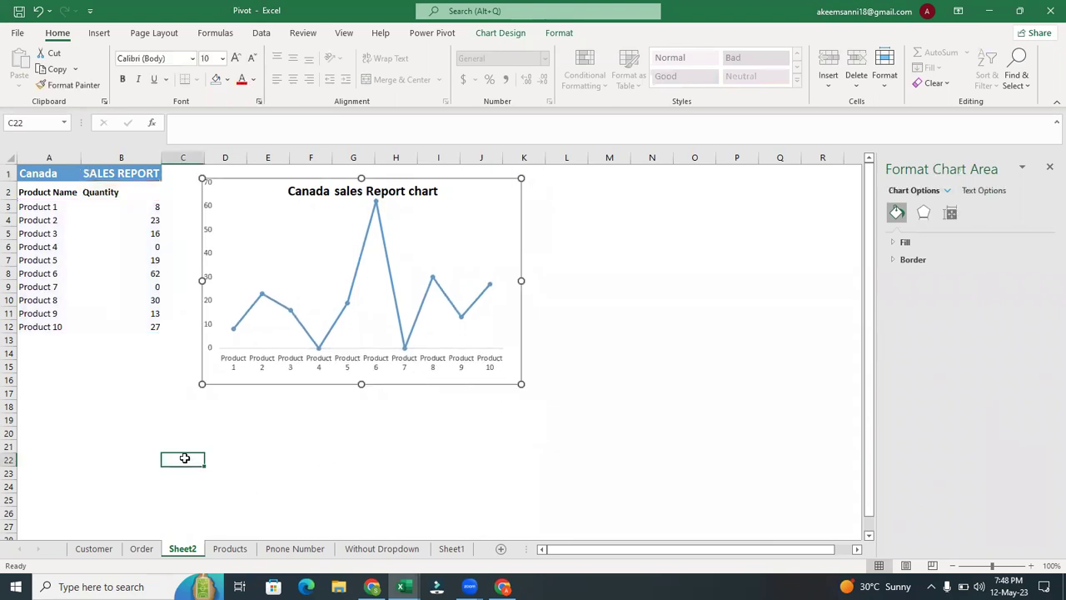
click(37, 191)
double_click(38, 191)
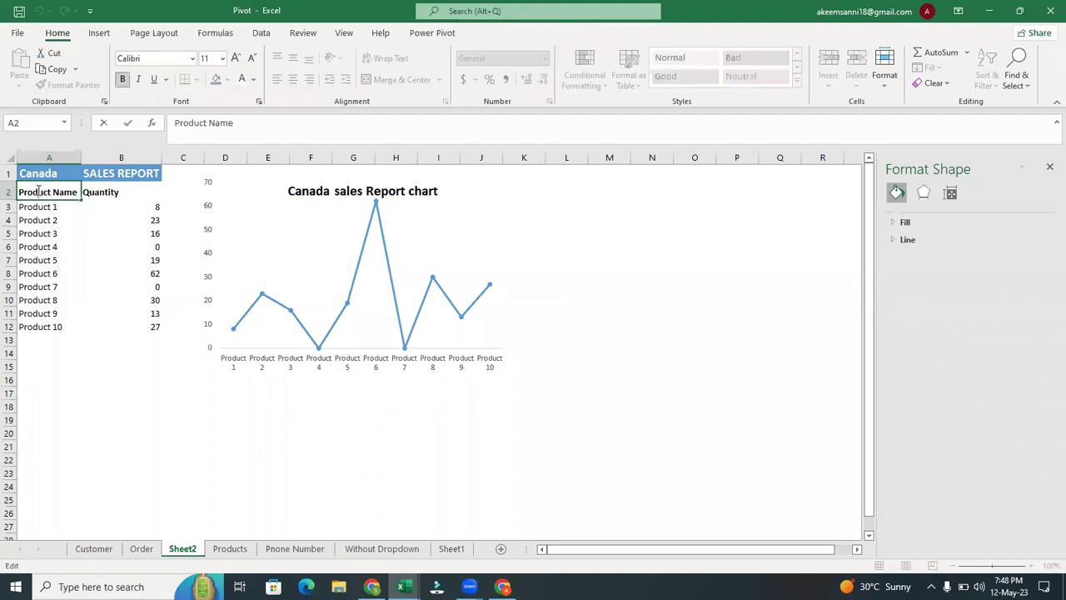
- Copy the Product Name and Quantity headers from A2:B2 into A17:B17
click(95, 298)
click(54, 192)
drag(54, 192, 112, 193)
key(ctrl+c)
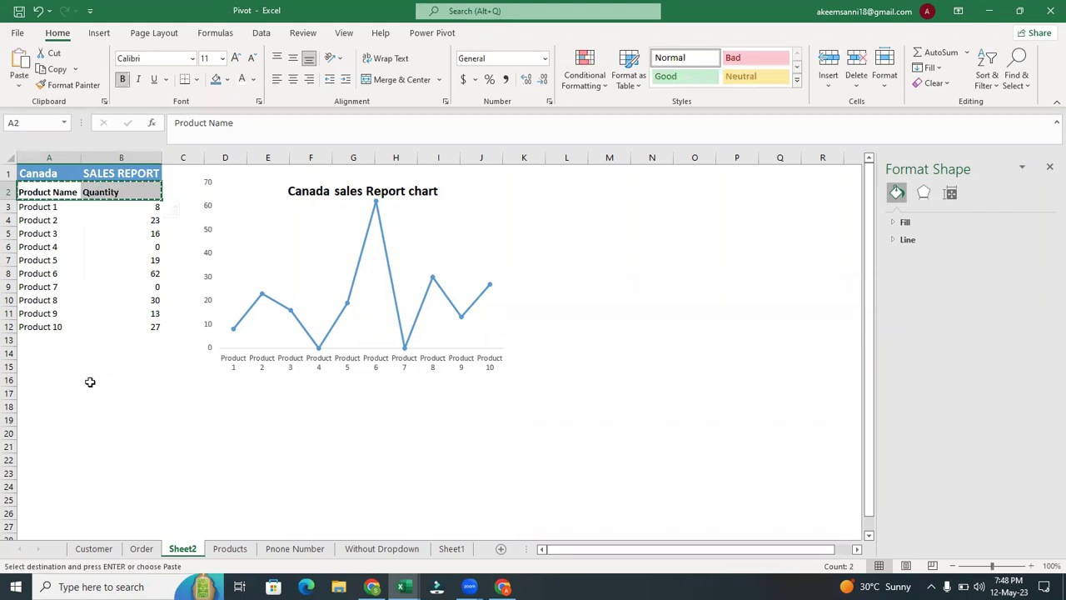
click(36, 393)
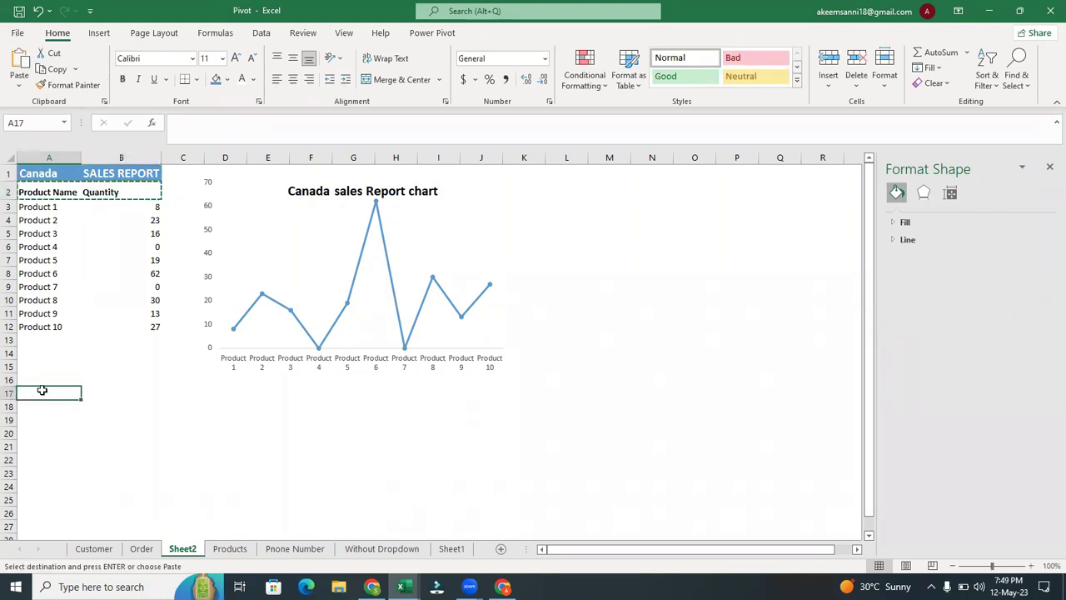
key(ctrl+v)
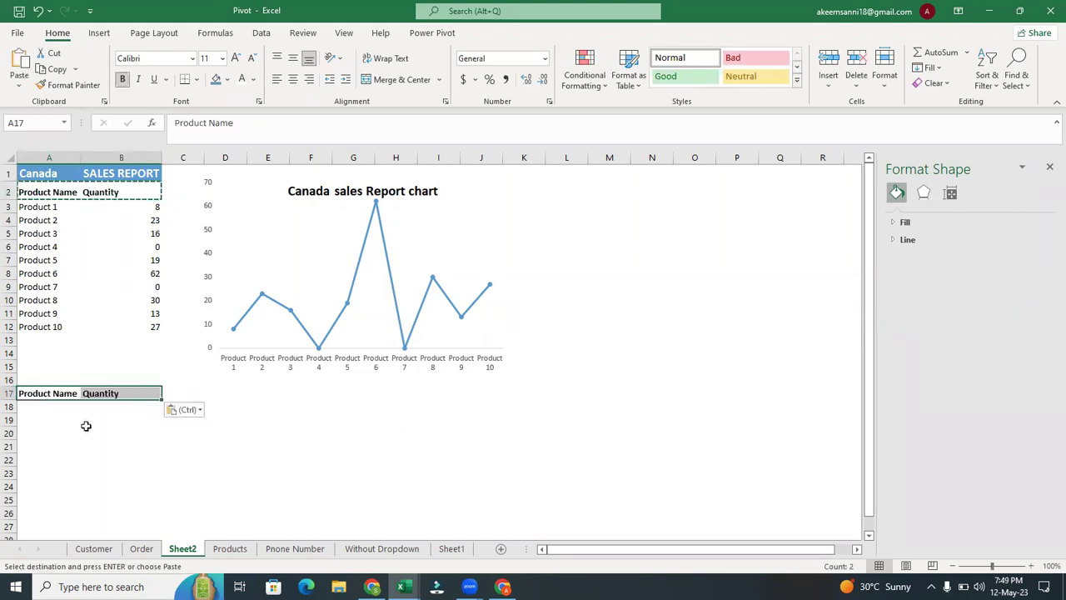
click(67, 406)
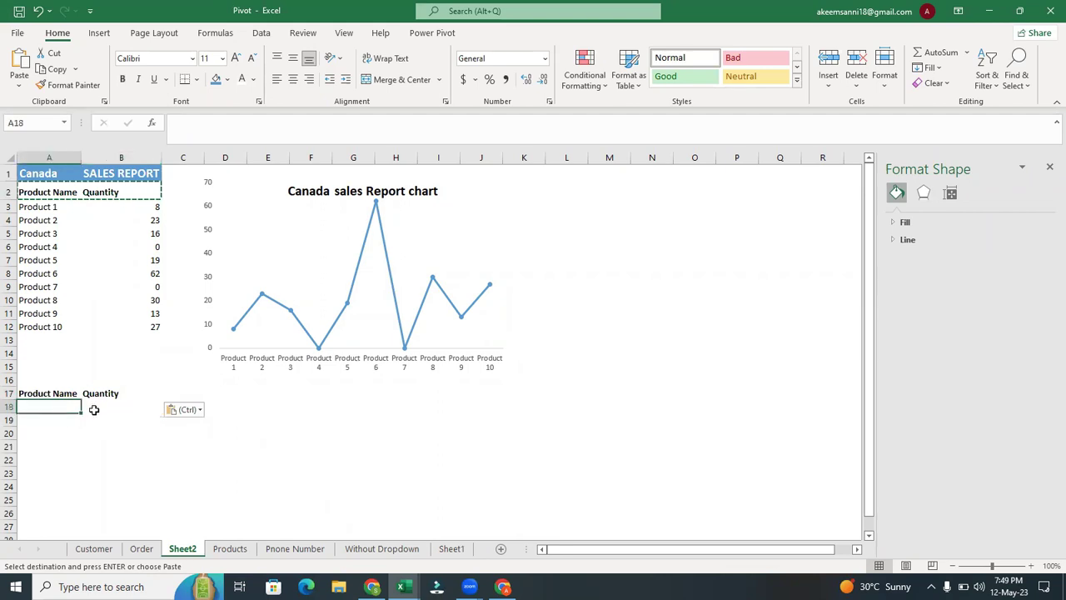
click(92, 407)
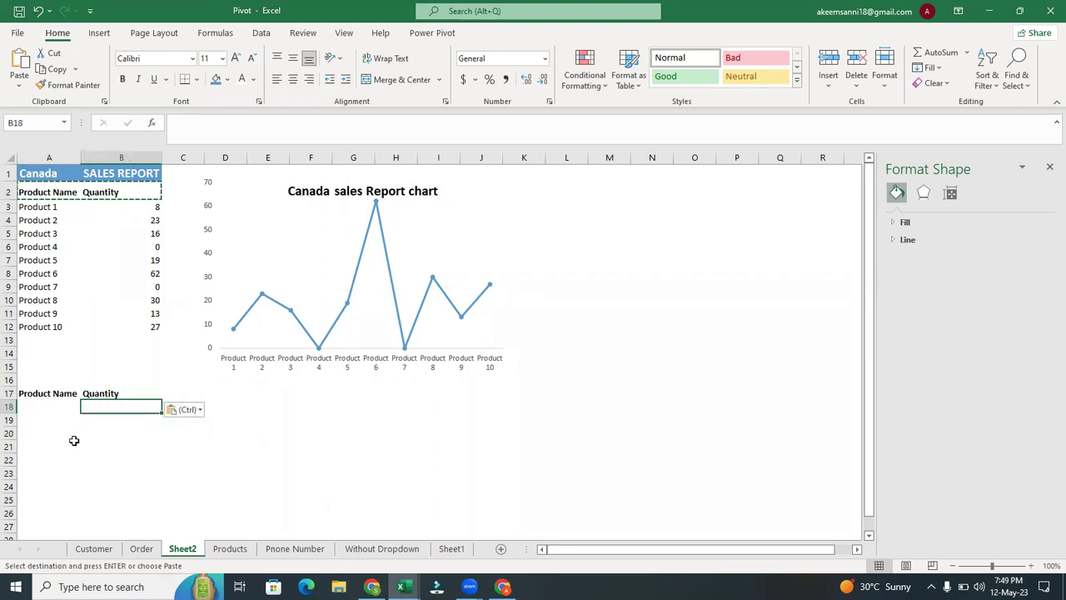
double_click(117, 420)
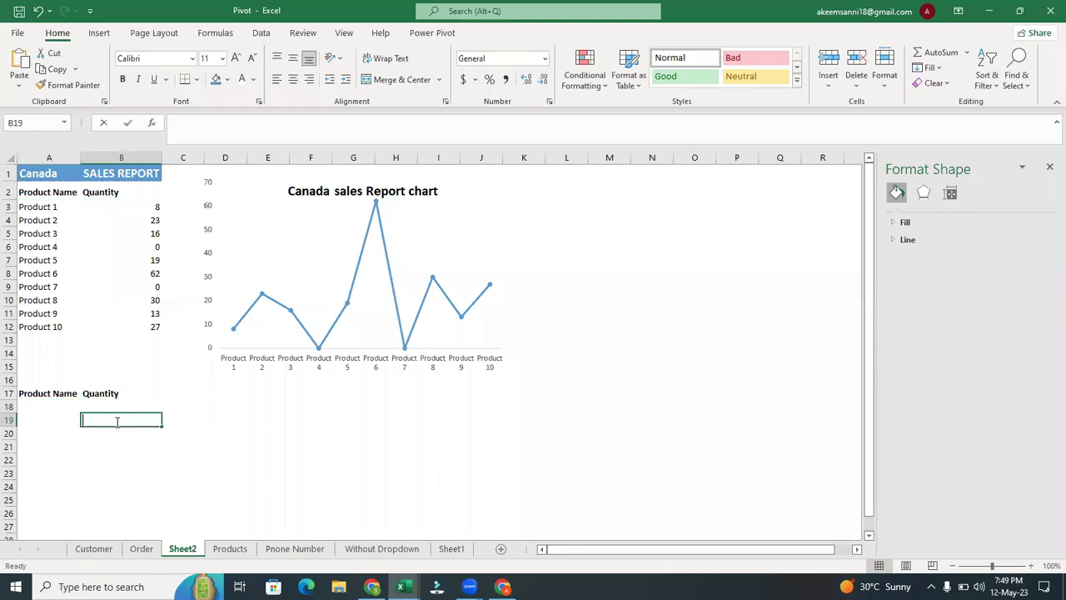
click(47, 380)
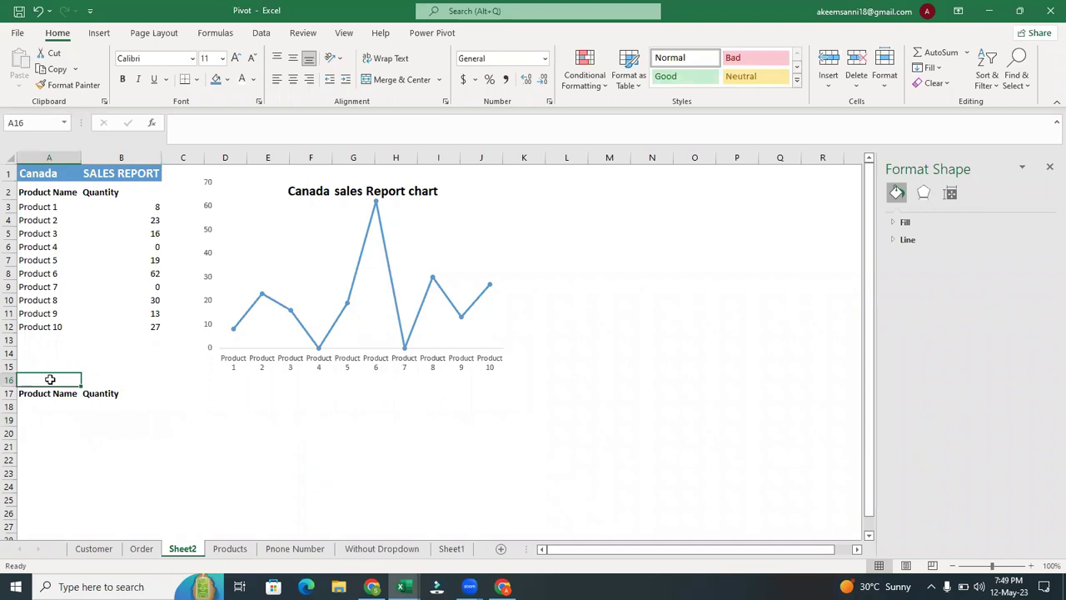
- Enter the heading PRODUCT SALES REPORT in A16, replacing a lowercase first attempt
text(product Name)
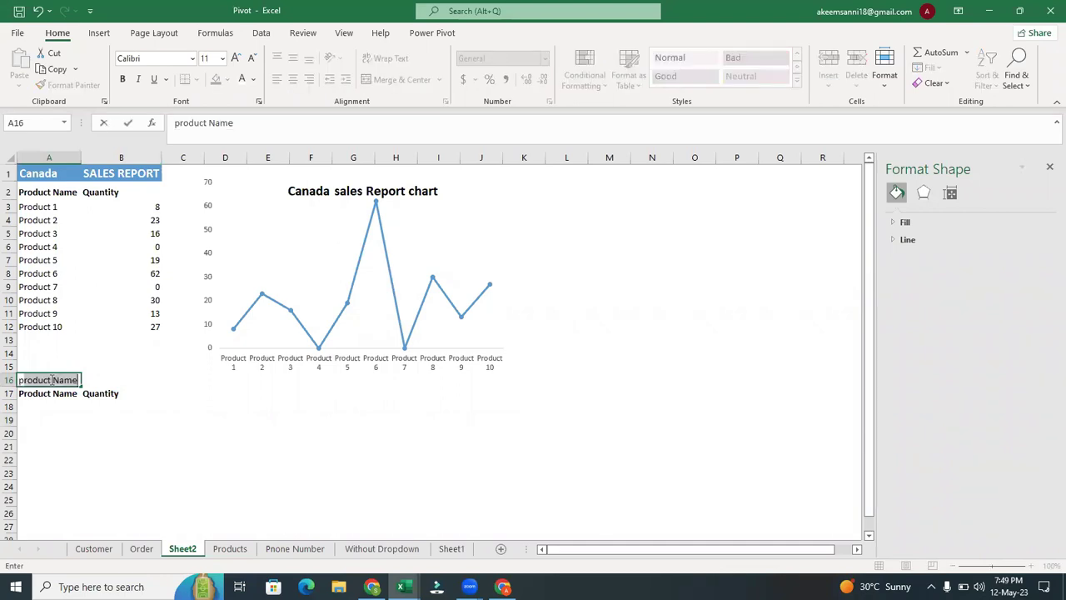
key(Escape)
text(p)
text(PRODUCT)
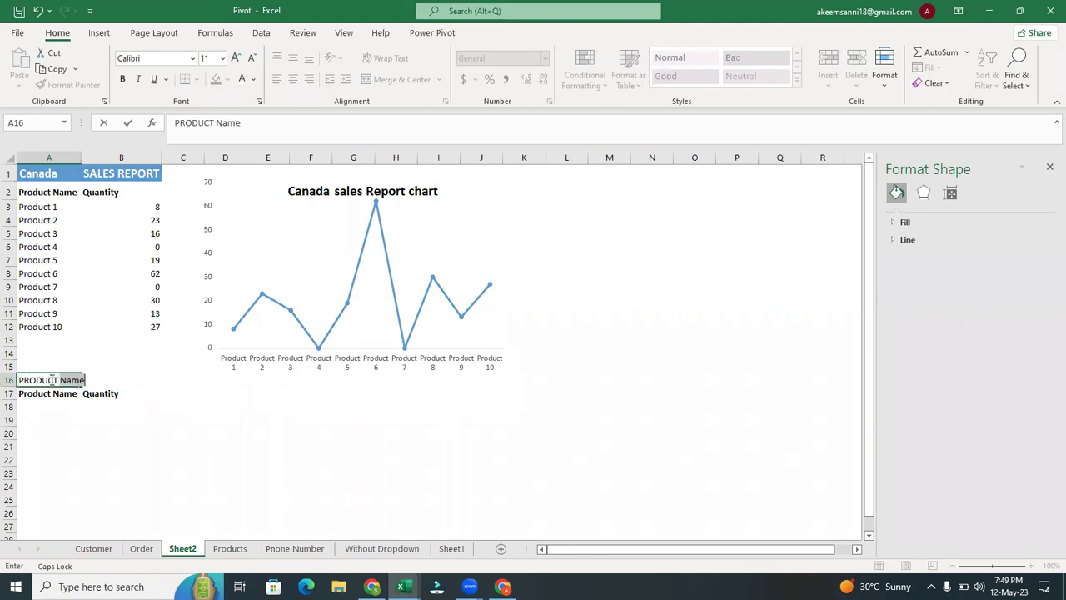
text( SALES REPORT)
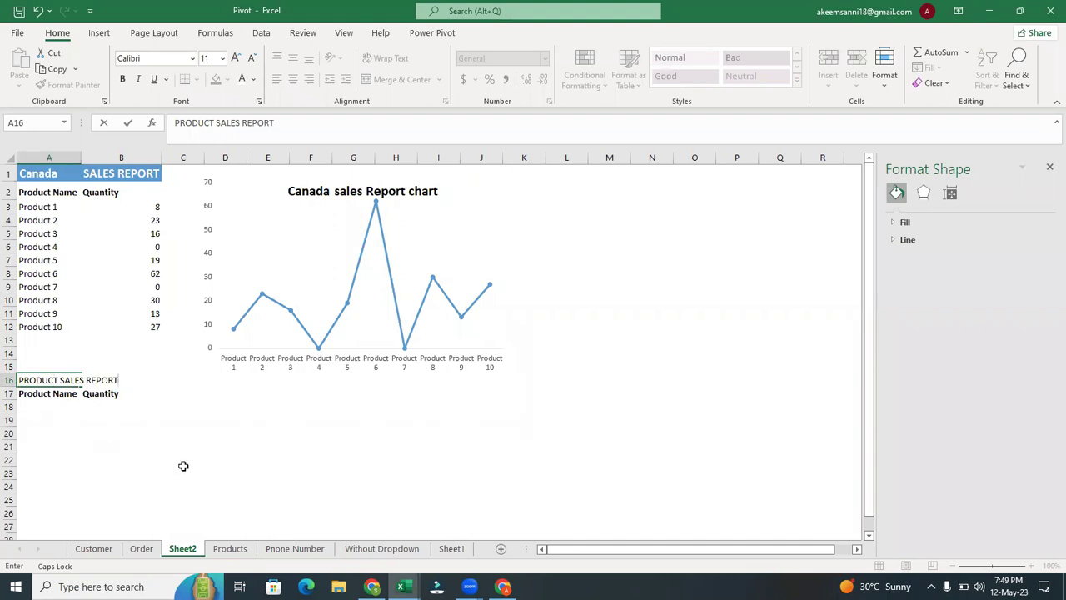
- Commit the title and copy Product 1 to Product 10 from A3:A12 into A18:A27
click(182, 461)
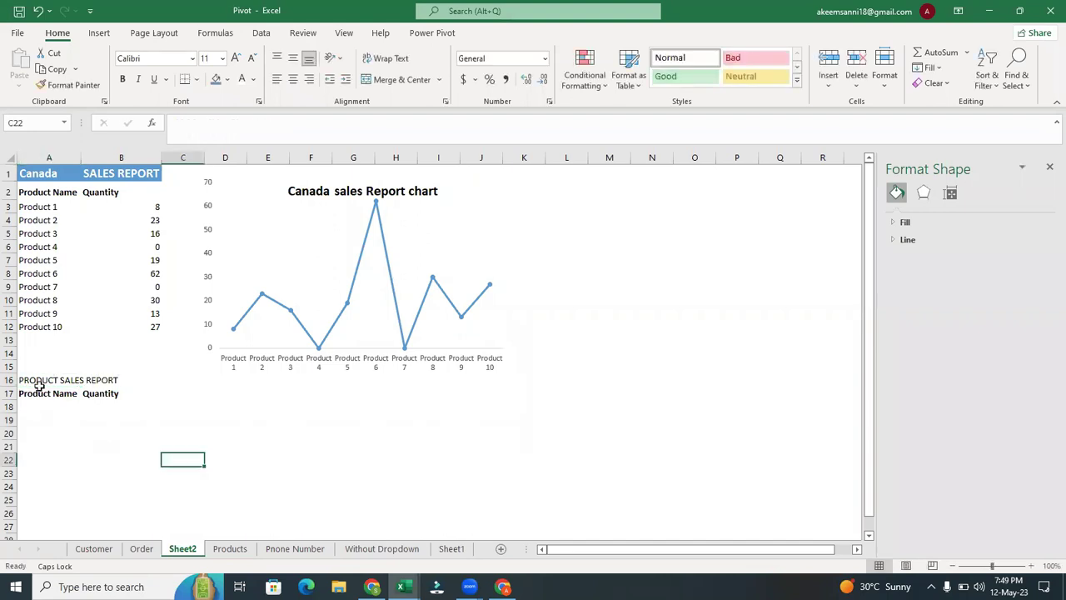
click(30, 404)
drag(35, 209, 45, 325)
key(ctrl+c)
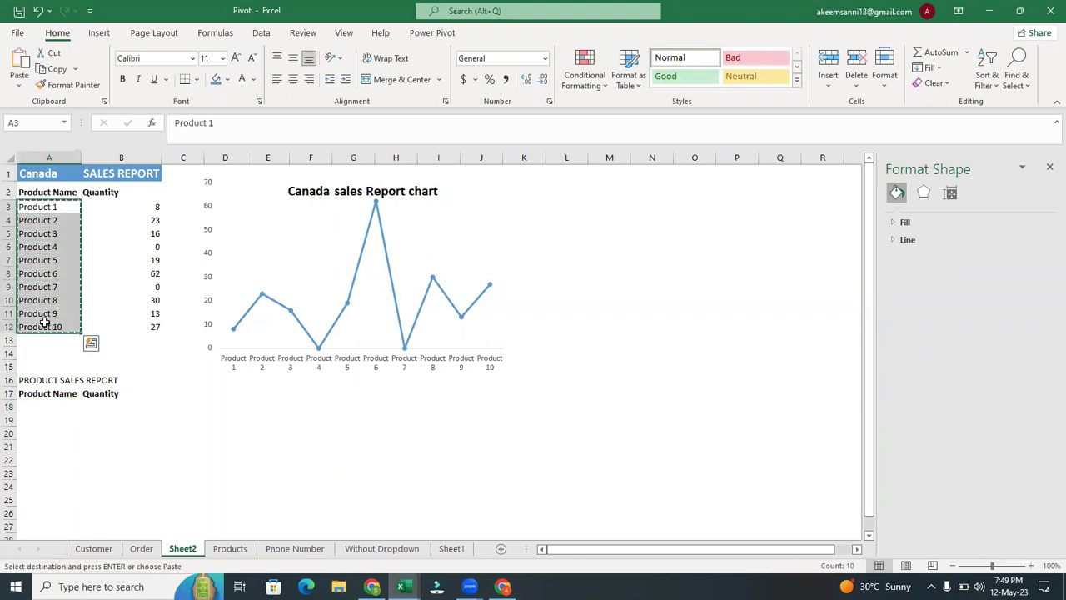
click(33, 404)
key(ctrl+v)
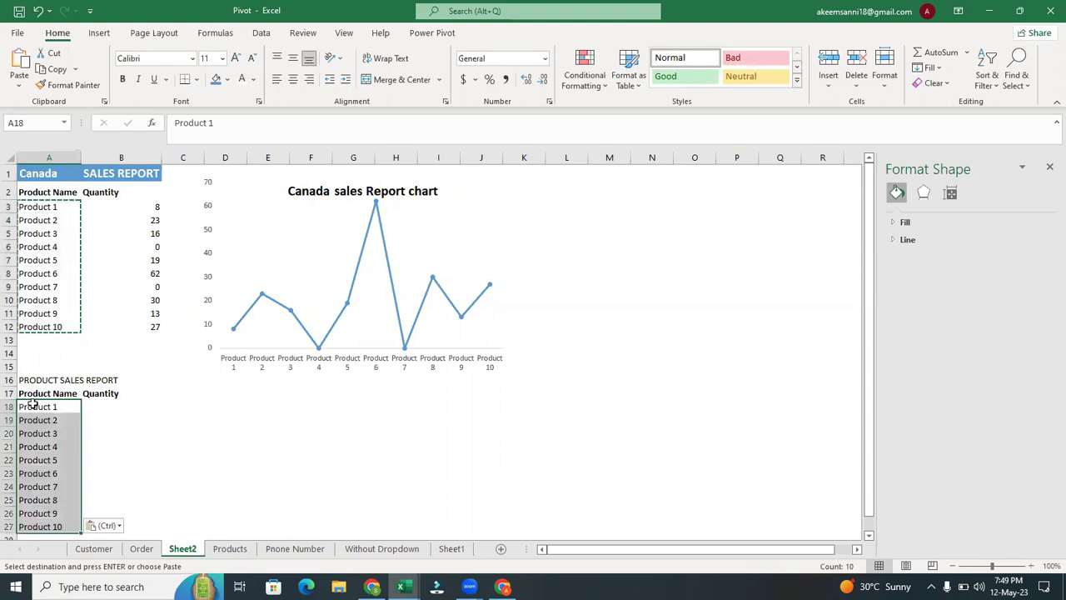
double_click(102, 430)
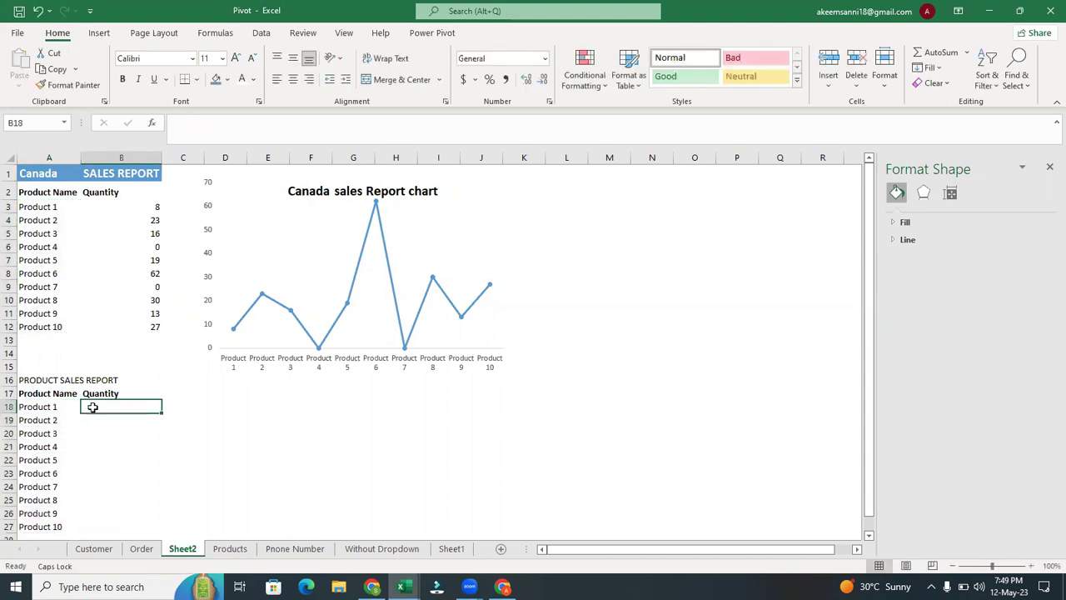
- Enter =SUMIF(Order!I:I,Sheet2!A18,Order!J:J) in B18 to total Product 1's quantity
text(=SUM)
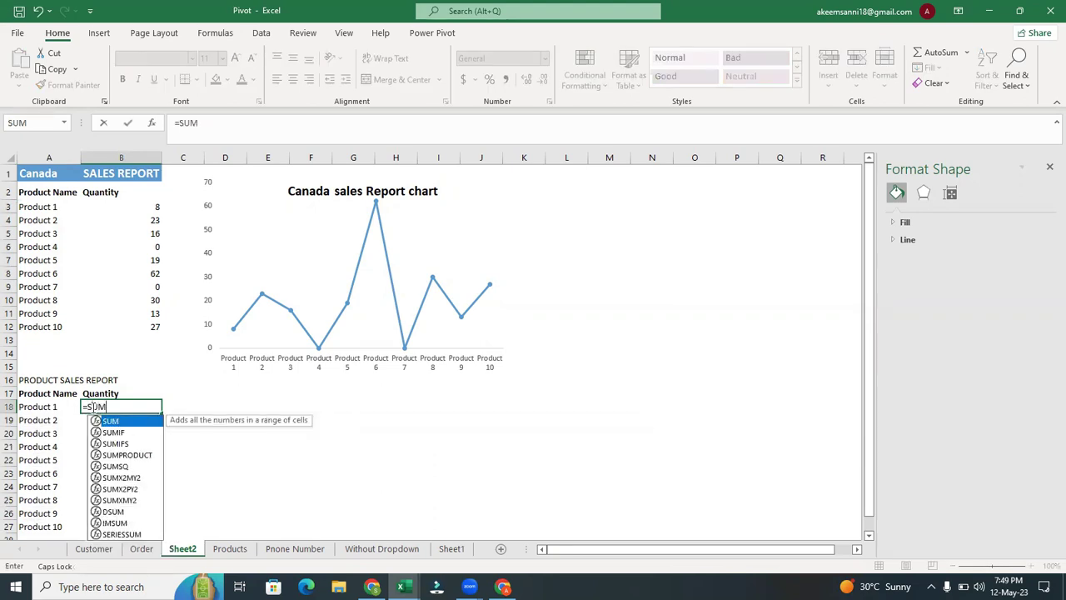
click(118, 432)
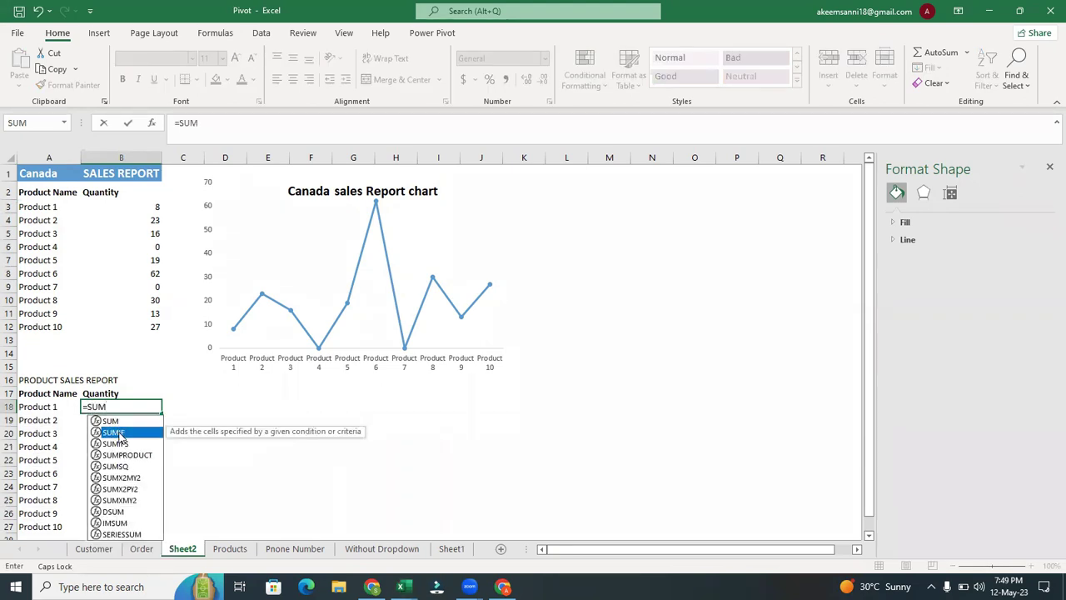
double_click(117, 432)
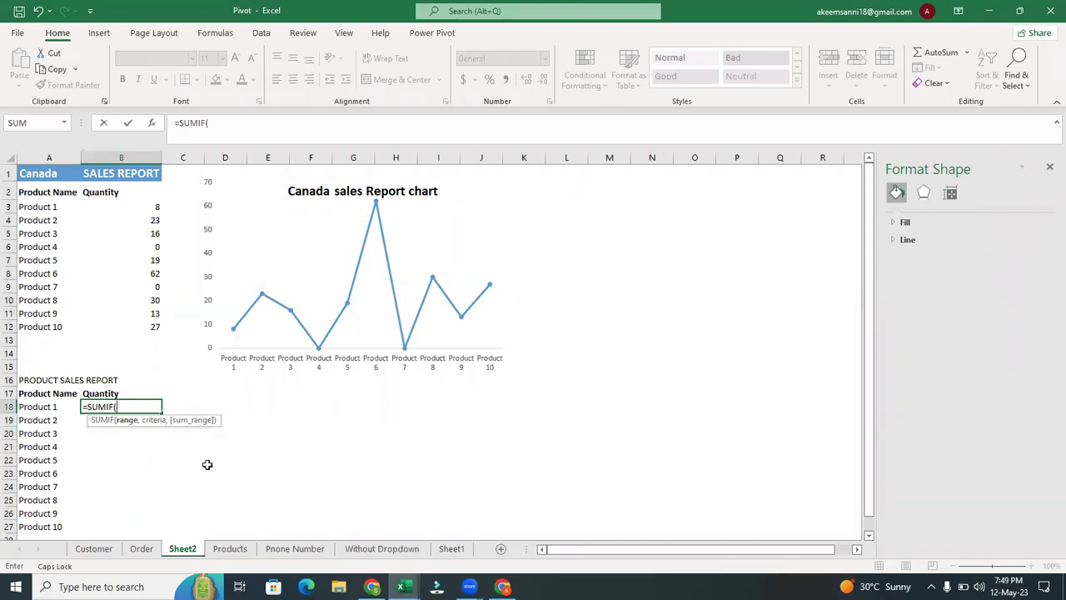
click(140, 548)
click(657, 158)
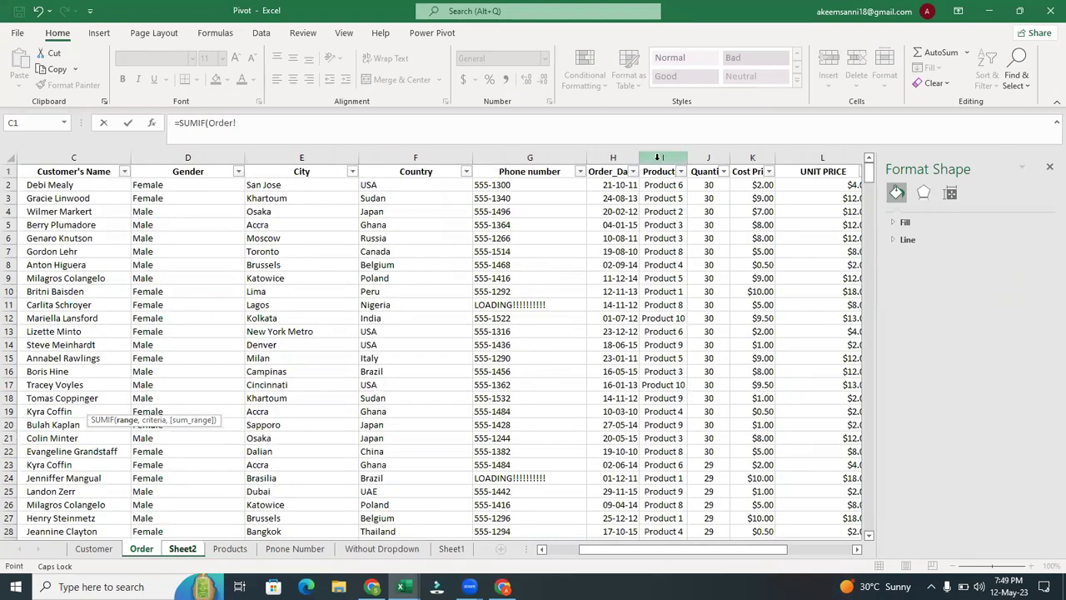
text(,)
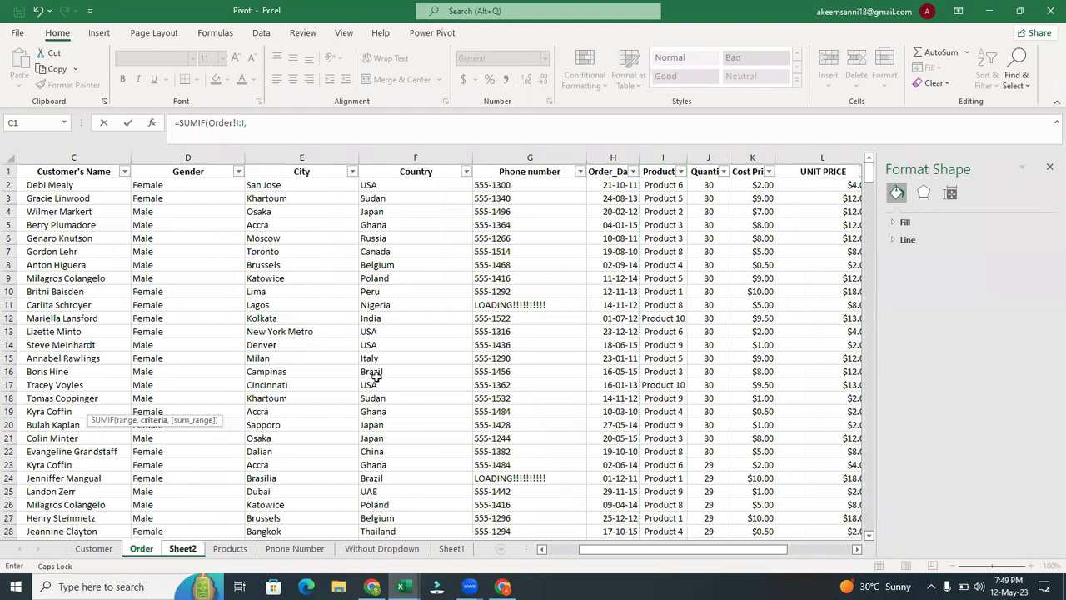
click(183, 549)
click(39, 408)
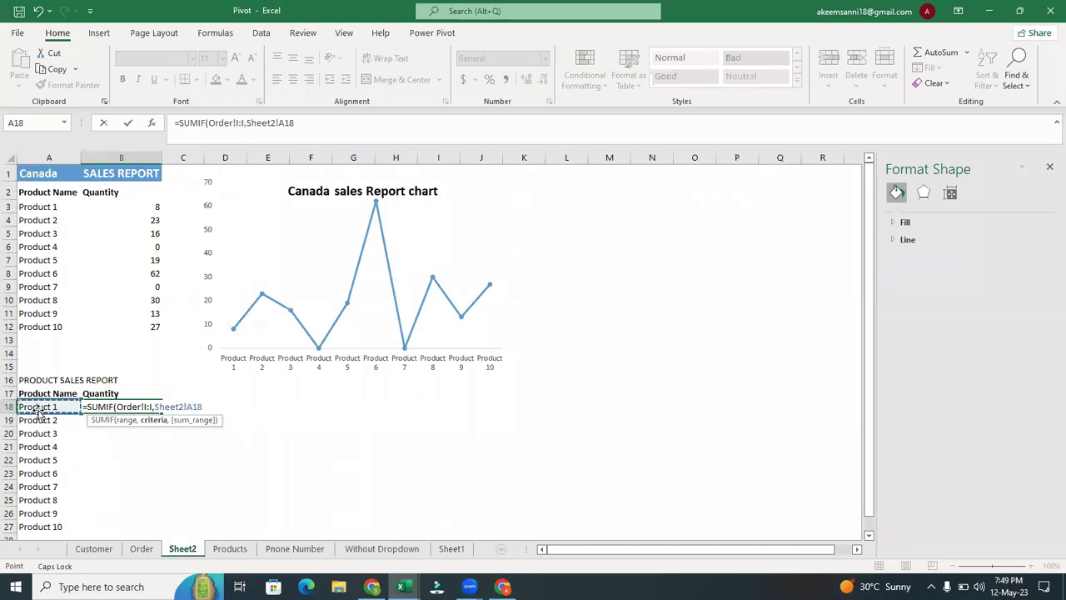
text(,)
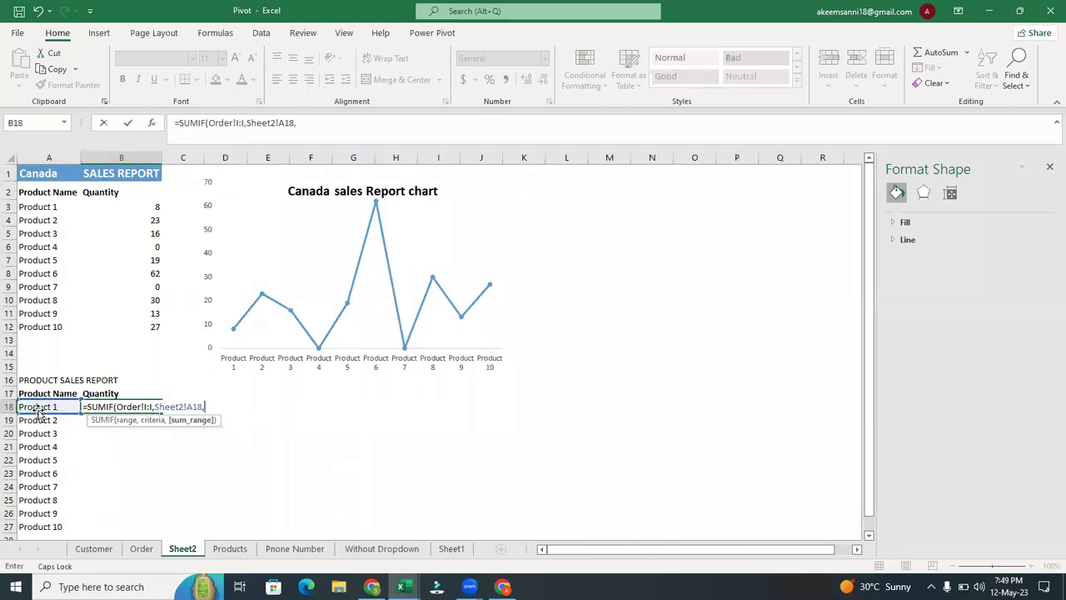
click(141, 548)
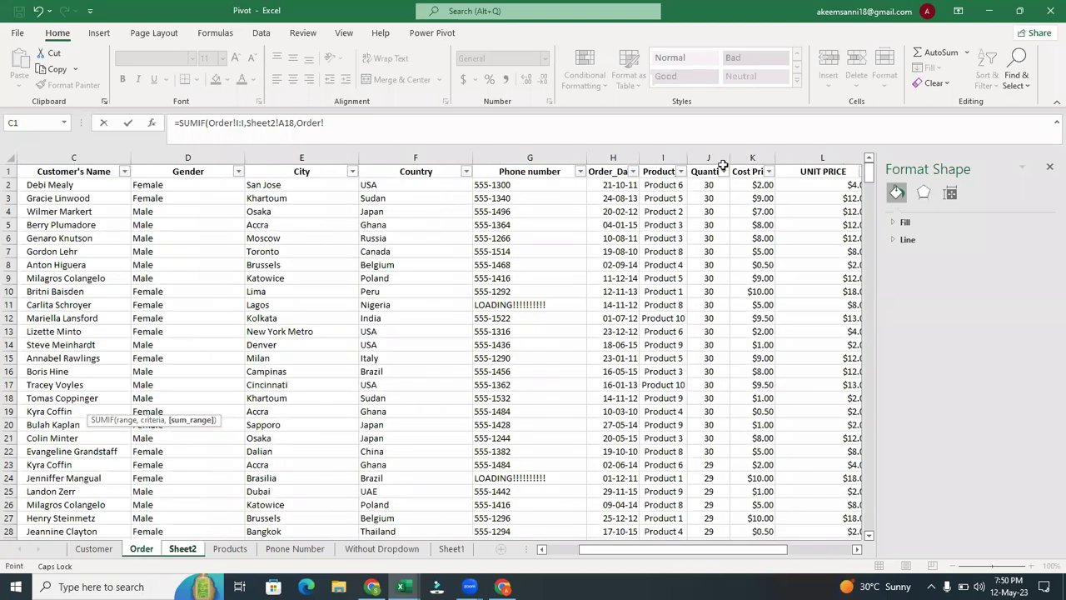
click(710, 156)
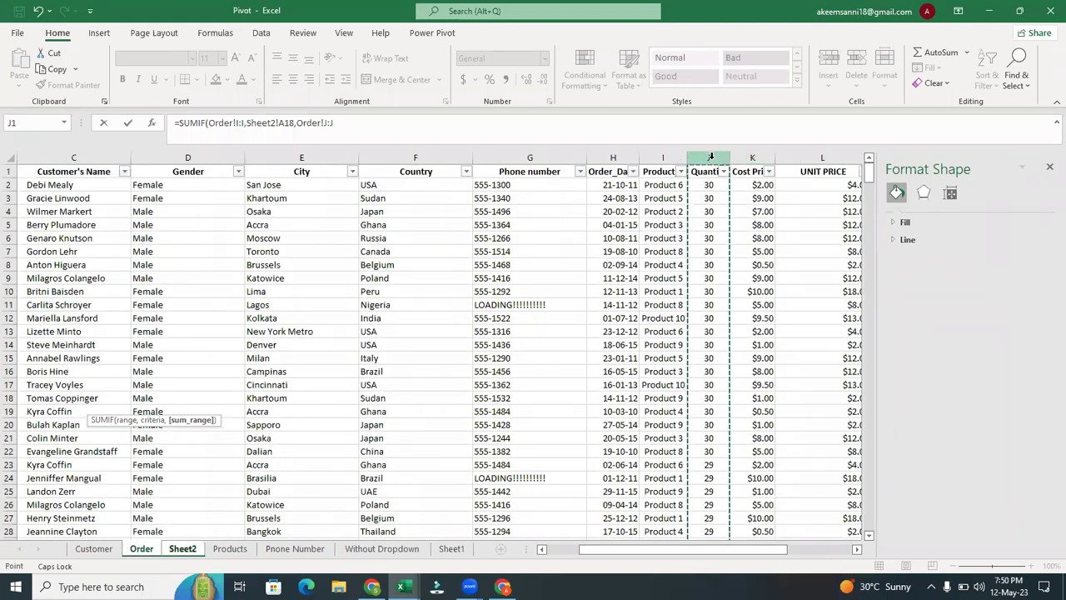
text())
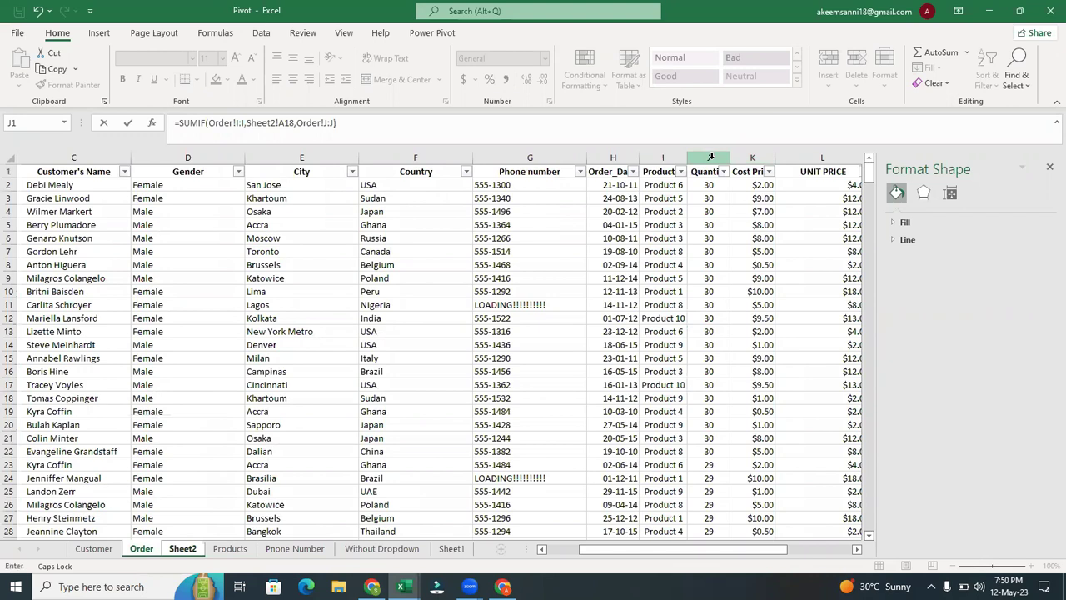
key(Return)
- Fill the B18 SUMIF formula down to B27 for all ten products
click(129, 405)
double_click(162, 426)
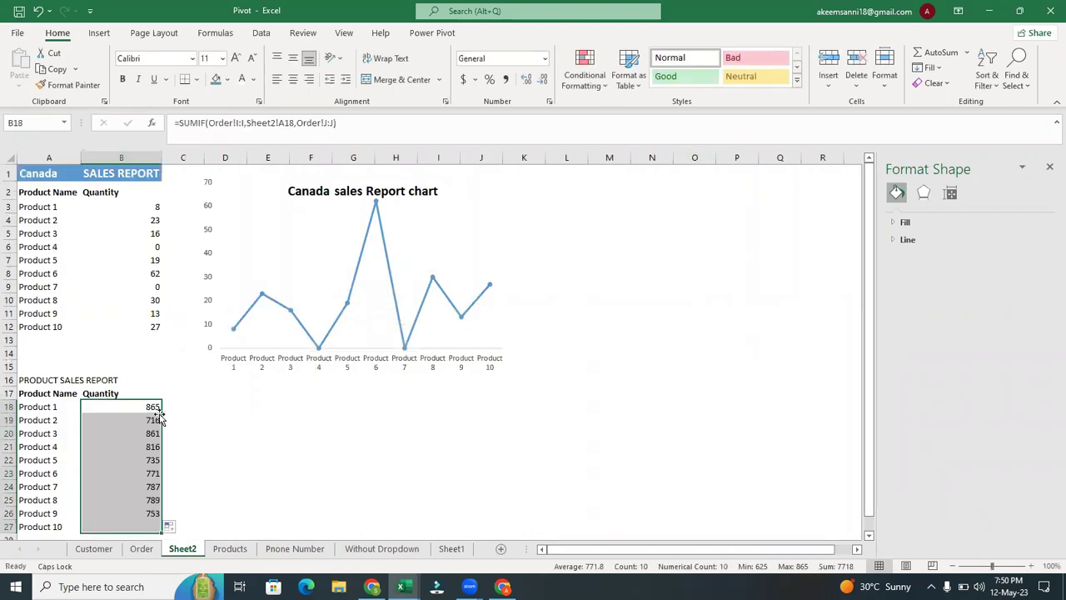
click(215, 416)
- Select the report's names and quantities in A18:B27 and bring up the Insert chart options
drag(39, 406, 154, 526)
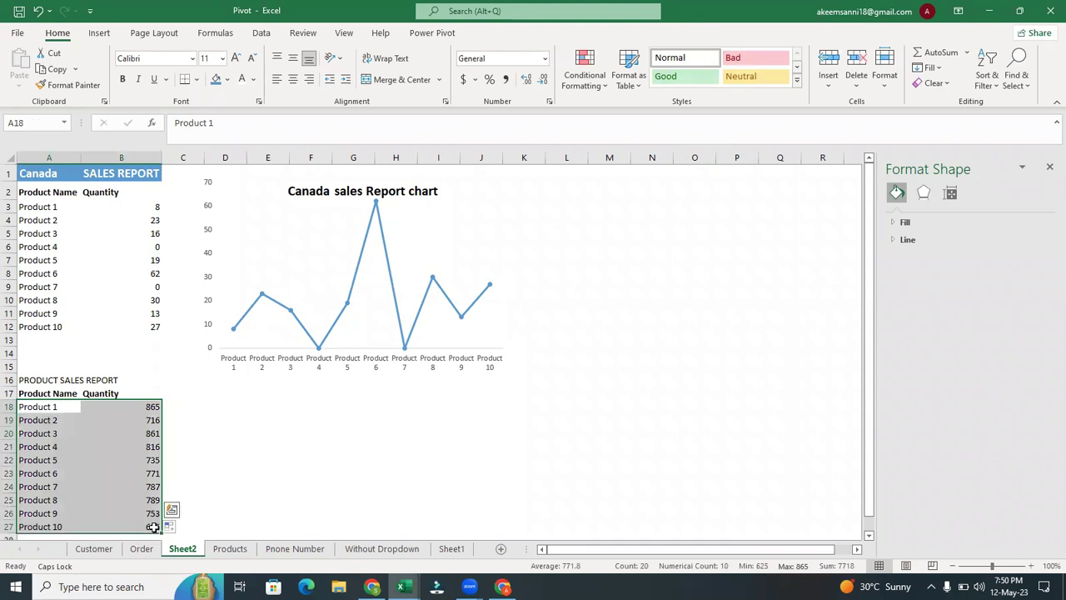
click(262, 33)
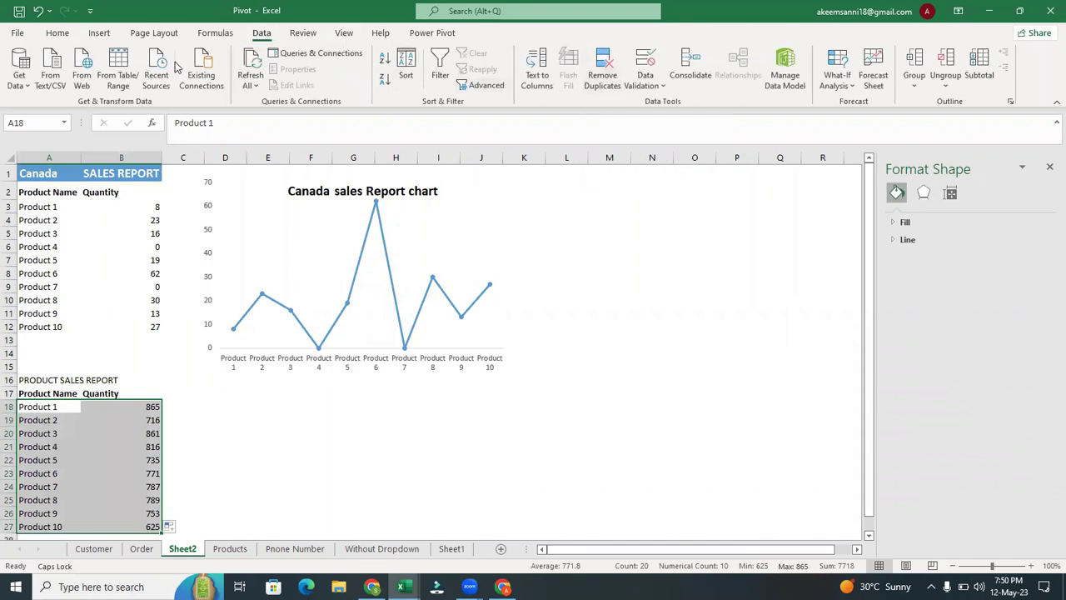
click(100, 33)
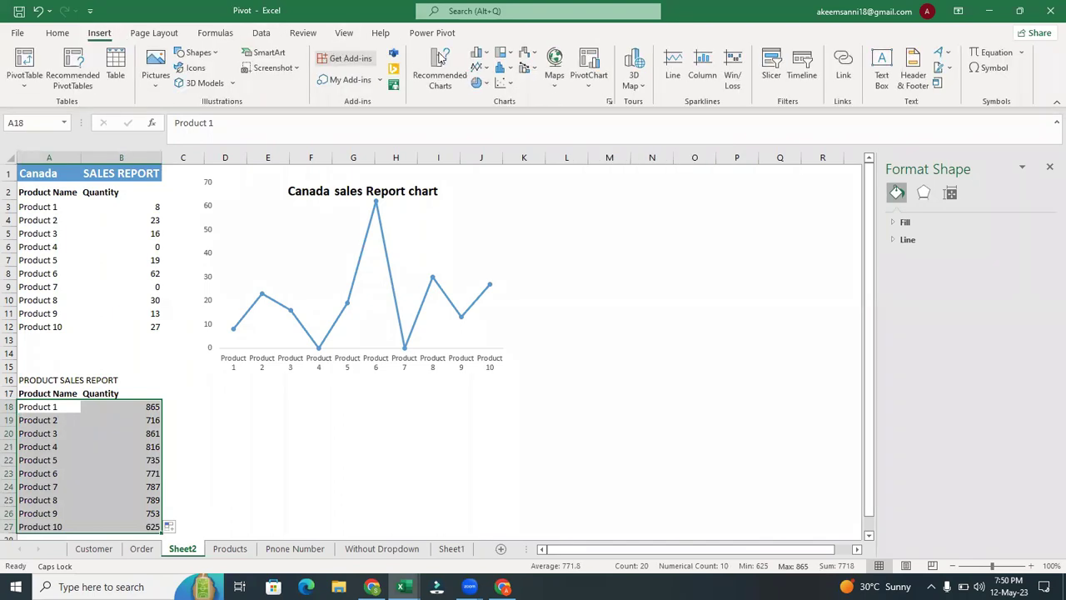
- Insert a 3-D Clustered Column chart and move it below the line chart, zoomed to 93%
click(483, 60)
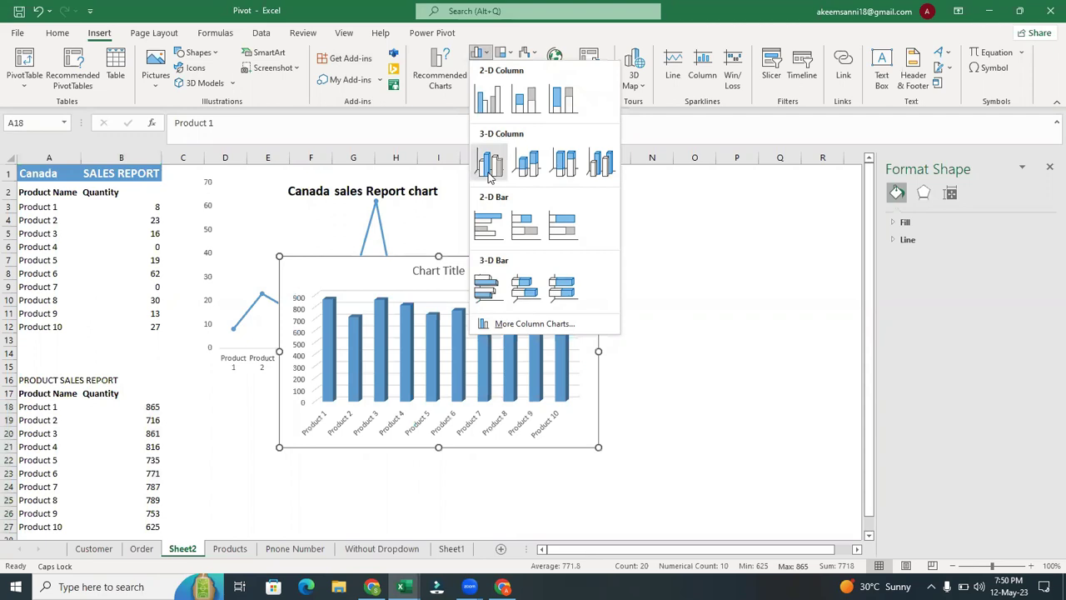
click(489, 166)
drag(488, 269, 404, 385)
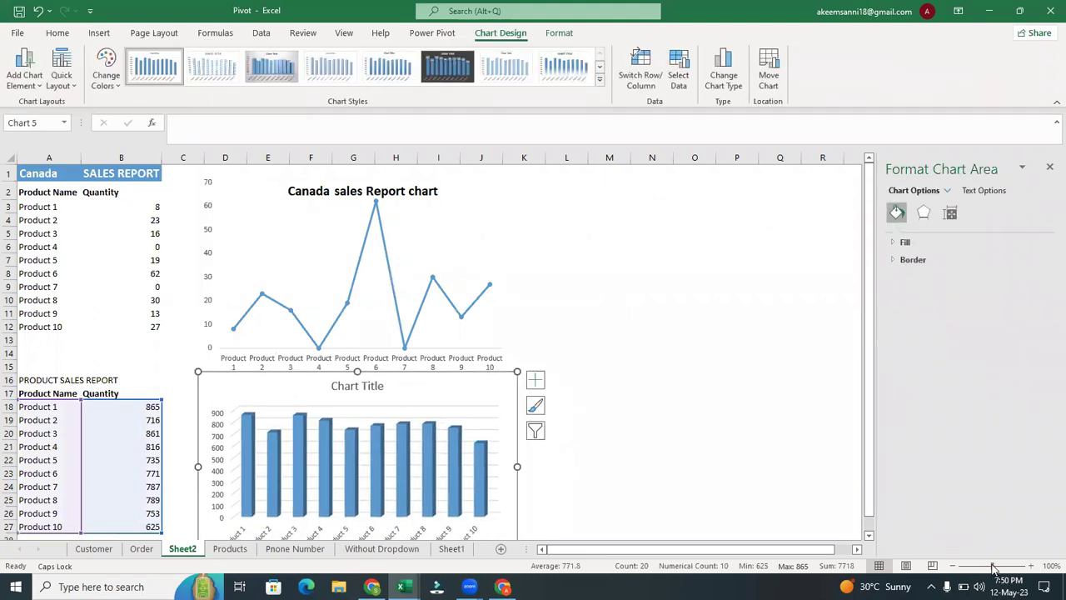
drag(992, 568, 990, 568)
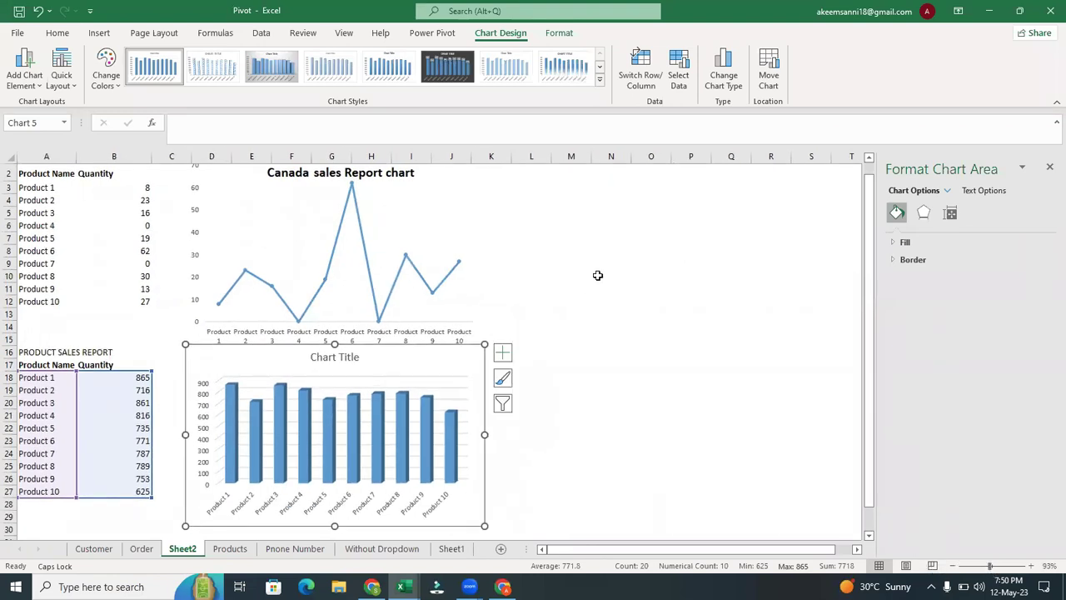
click(551, 35)
- Set the column chart to No Fill and No Outline
click(508, 53)
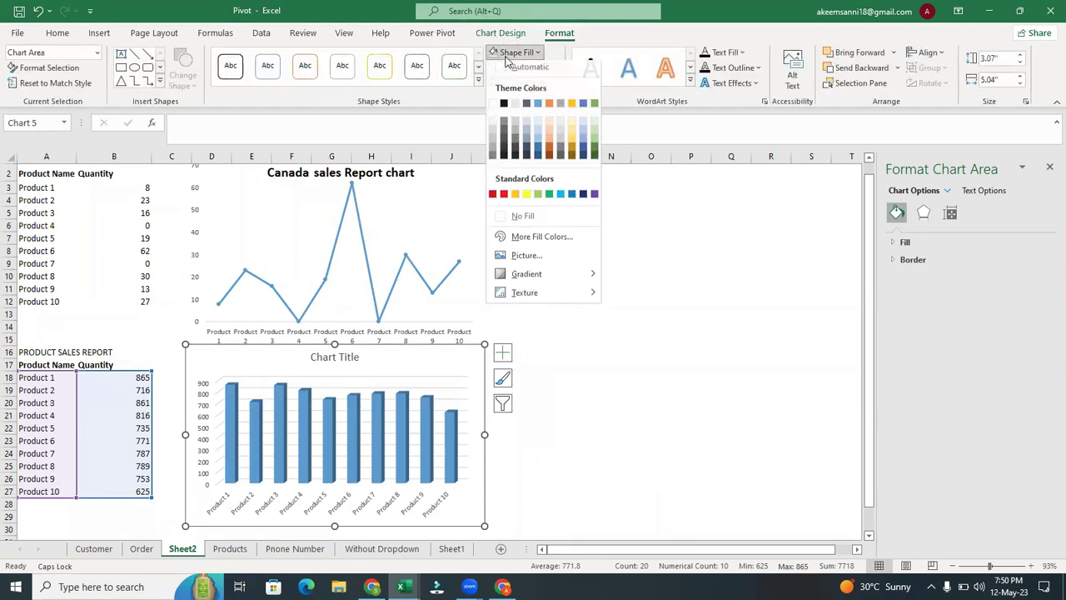
click(517, 214)
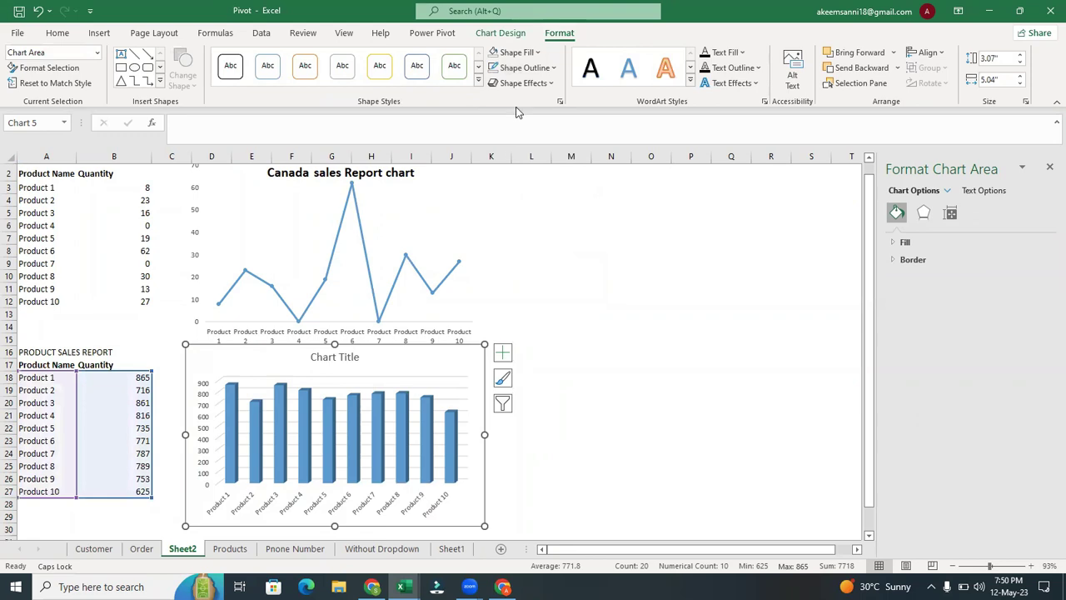
click(531, 68)
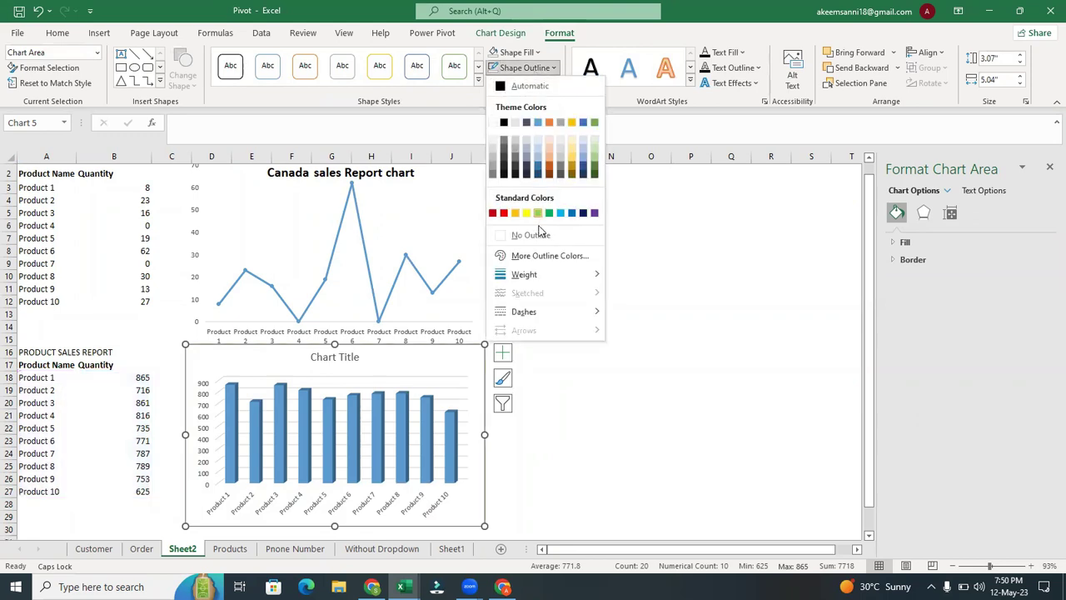
click(538, 234)
click(625, 337)
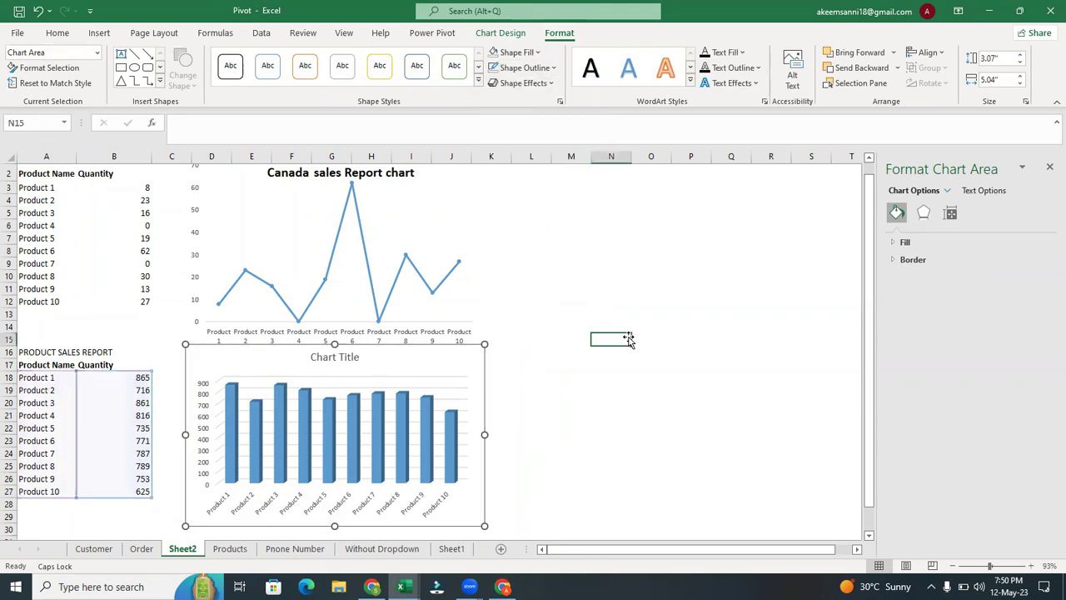
- Switch on gridlines for the Canada sales Report line chart through Chart Elements
click(347, 260)
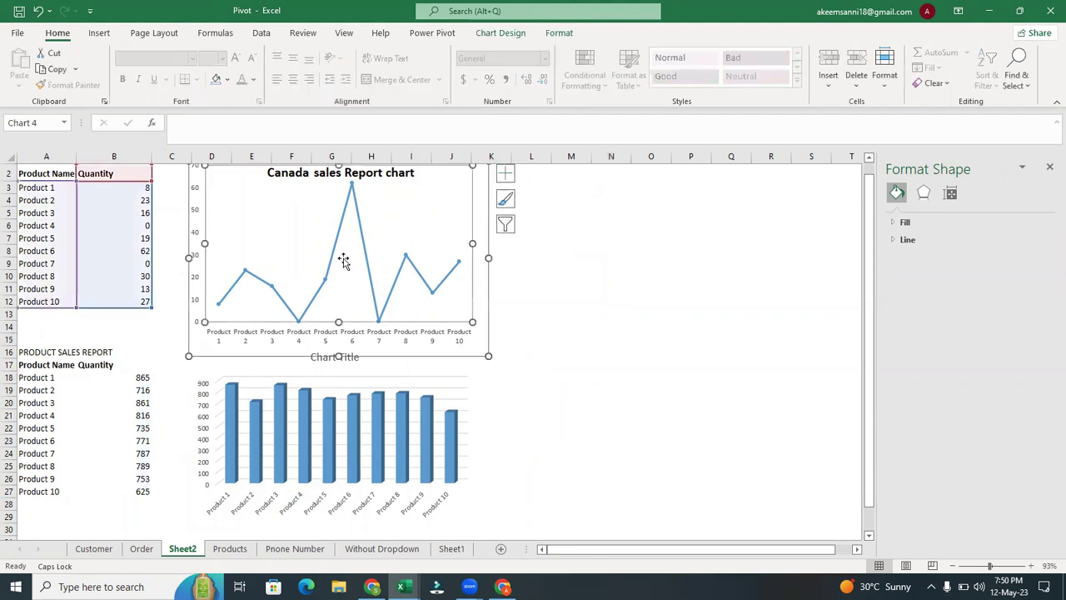
click(505, 179)
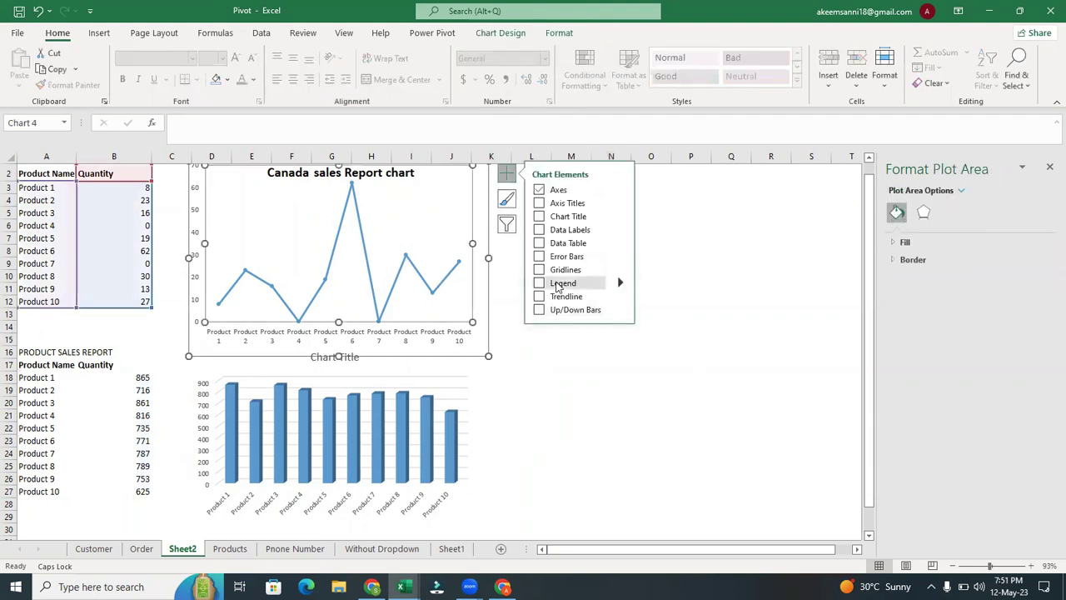
click(627, 401)
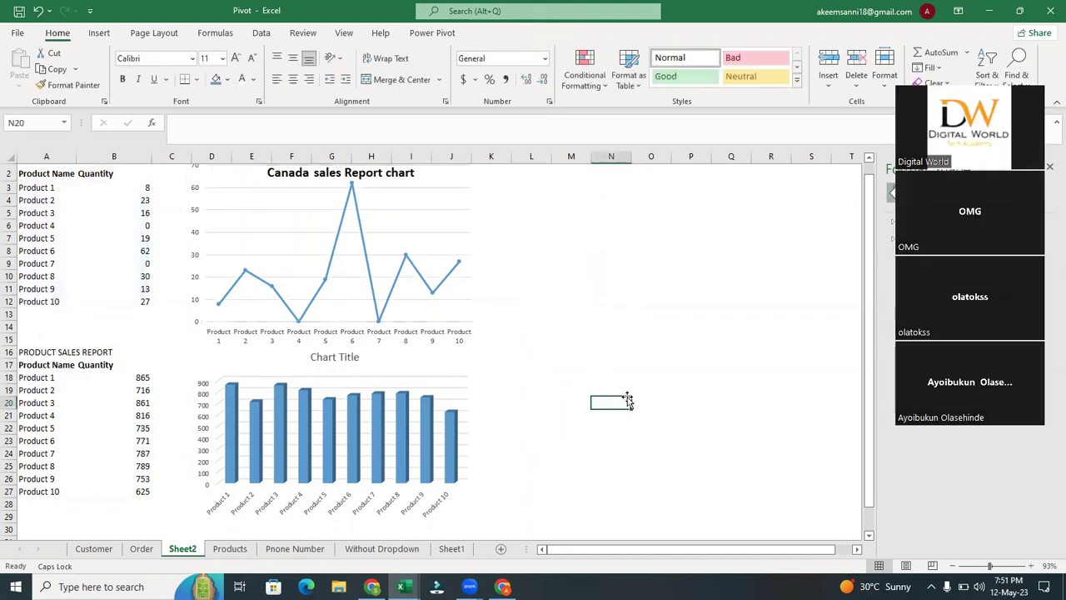
- Replace the column chart's 'Chart Title' with 'Product Sales Report'
click(530, 401)
click(333, 358)
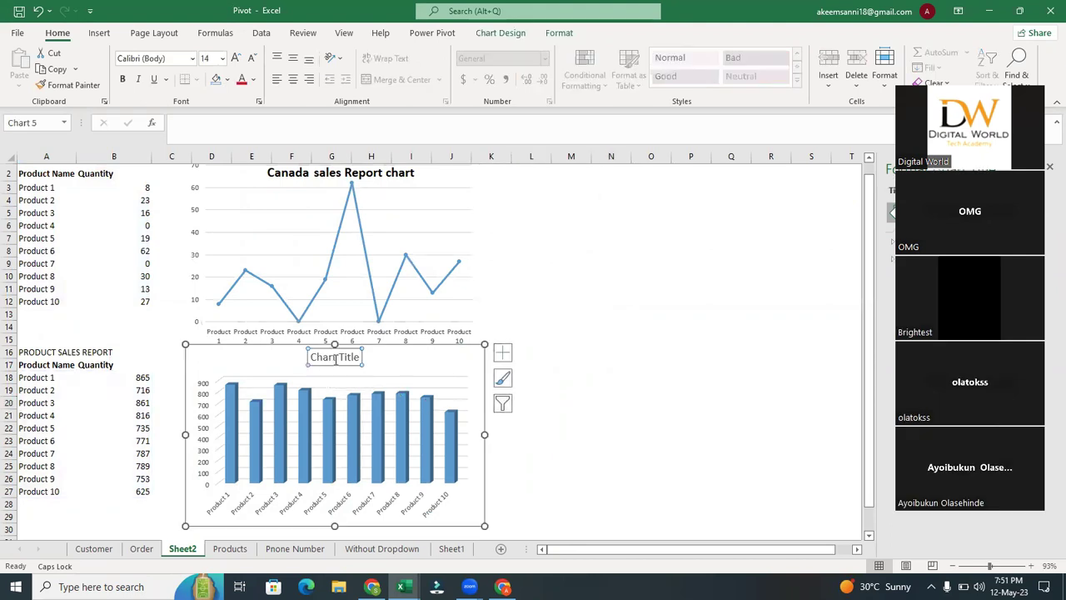
double_click(335, 358)
triple_click(348, 363)
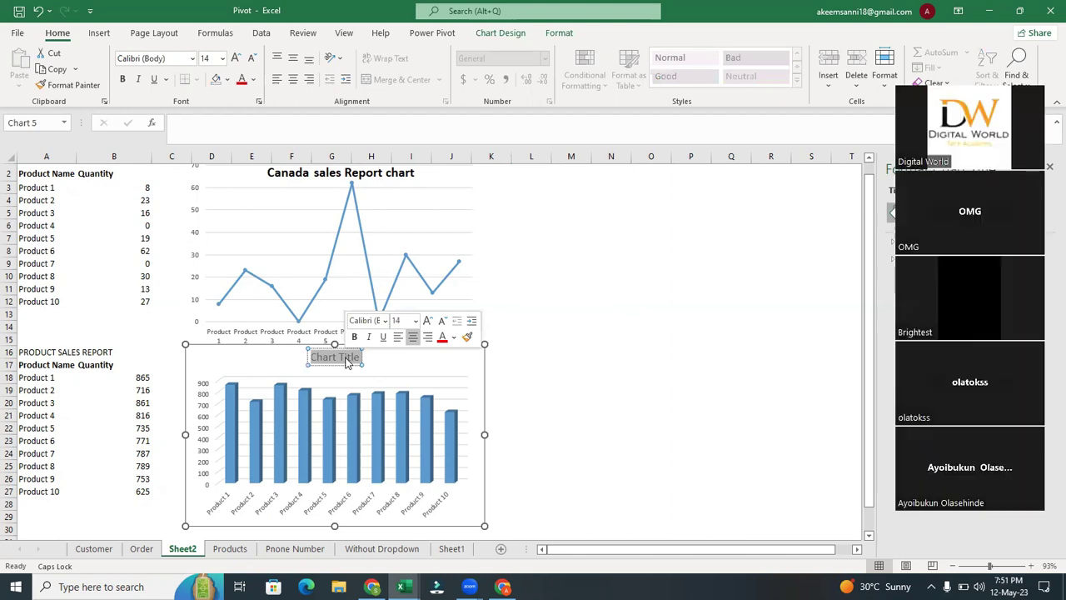
text(P)
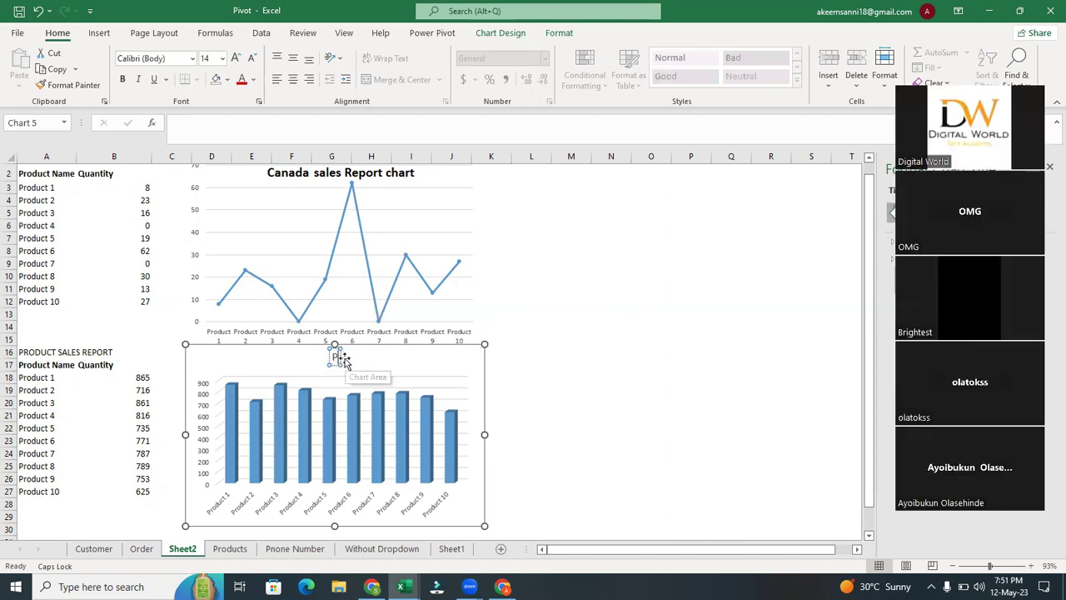
text(RODUCT)
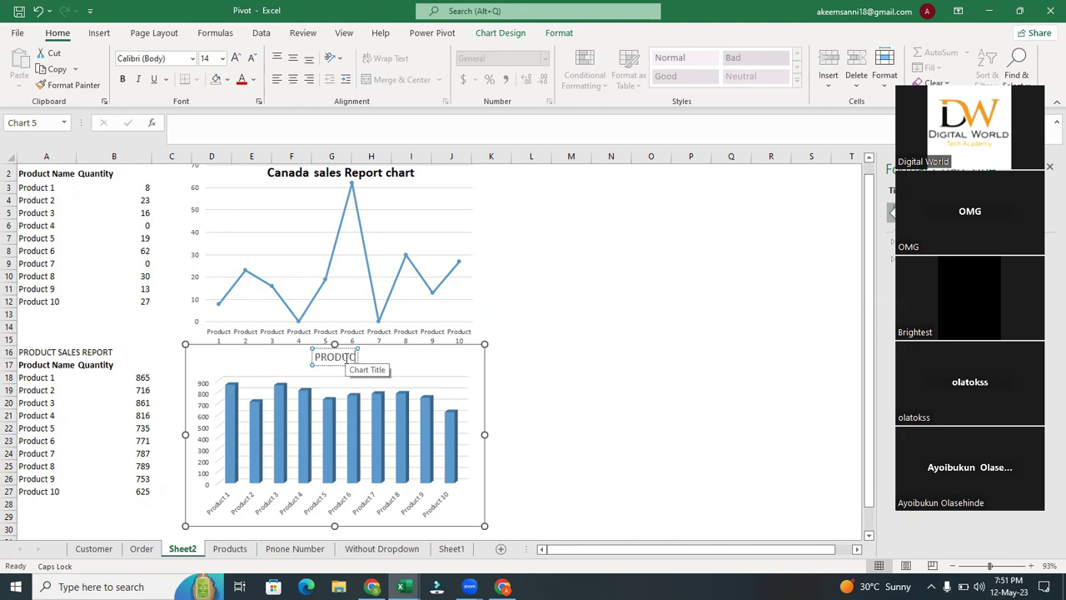
key(BackSpace)
key(BackSpace)
key(BackSpace)
key(BackSpace)
key(BackSpace)
key(BackSpace)
key(BackSpace)
key(Caps_Lock)
text(Product)
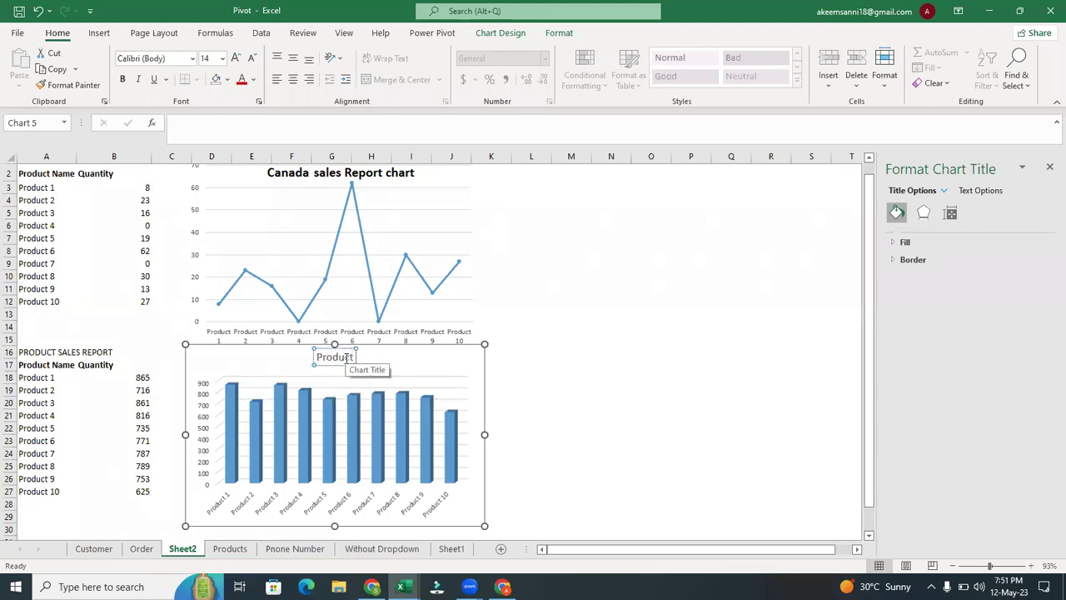
text( Sales)
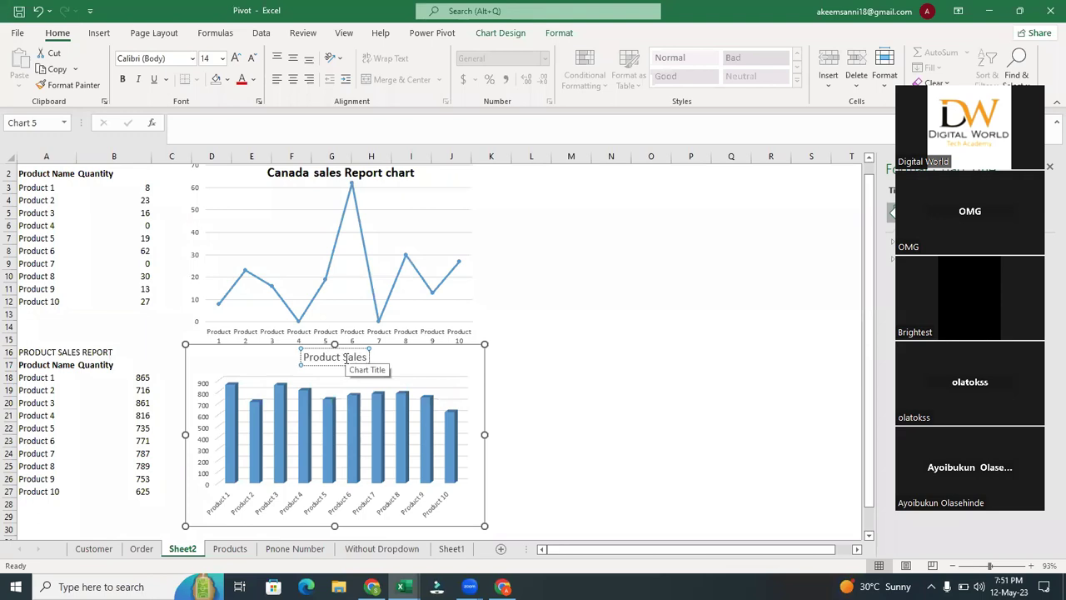
text( Report)
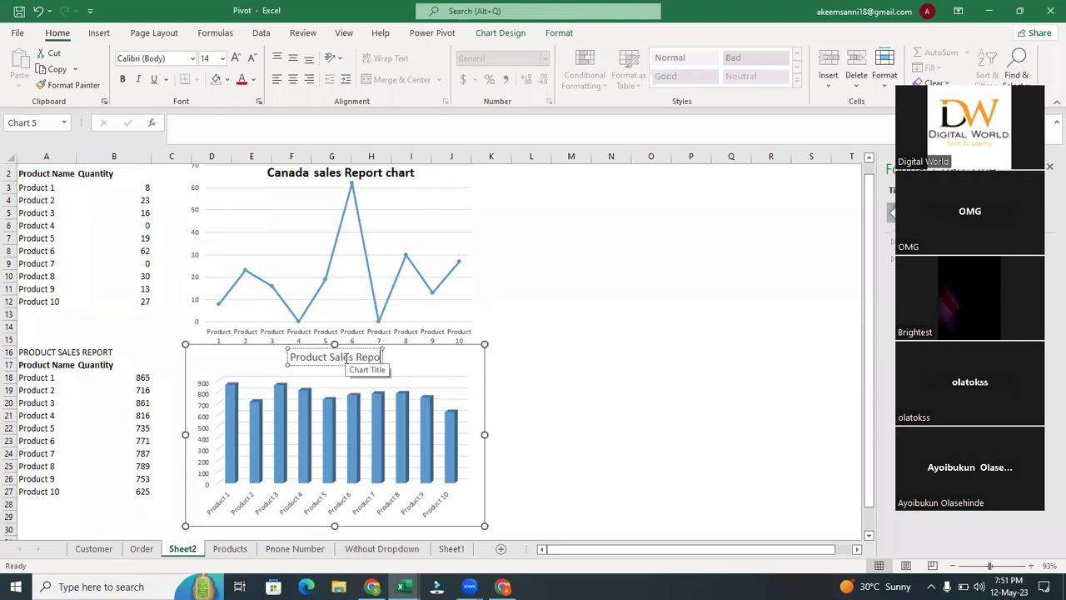
click(643, 403)
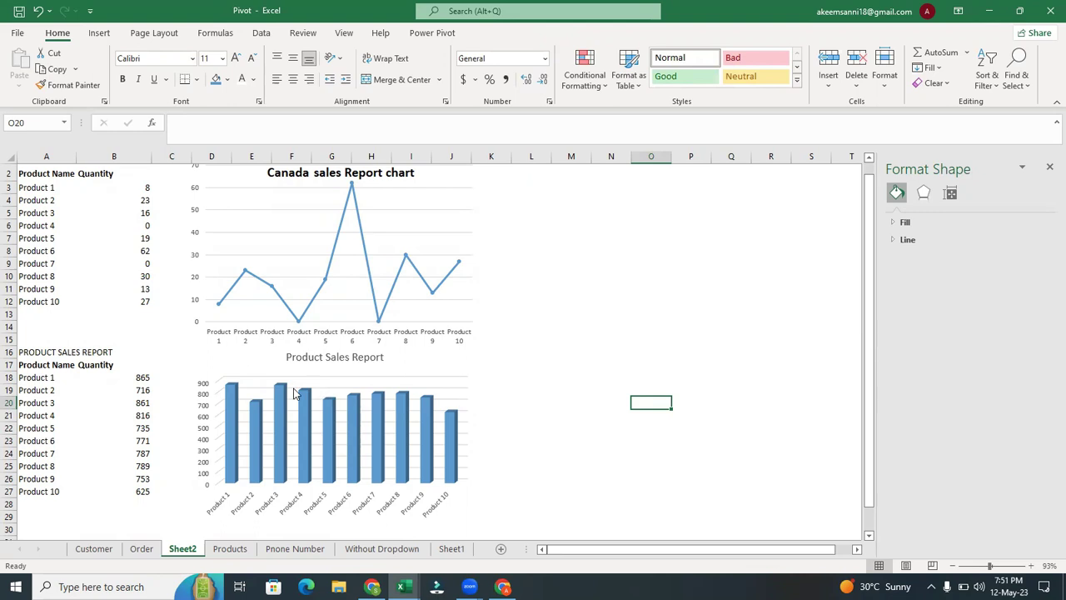
- Bold the PRODUCT SALES REPORT heading in cell A16
drag(48, 349, 81, 351)
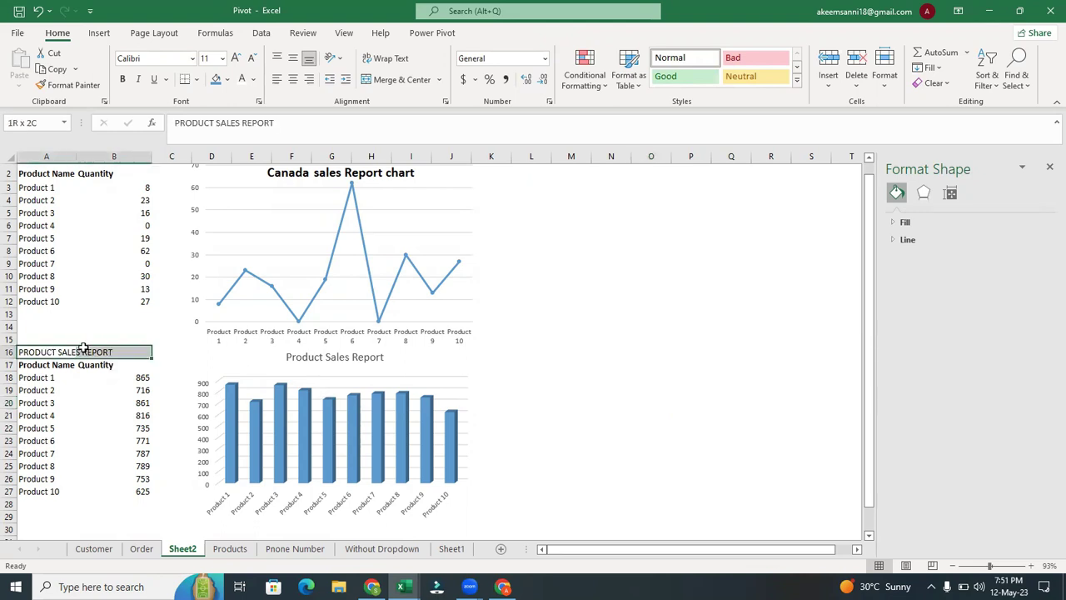
click(40, 352)
click(122, 79)
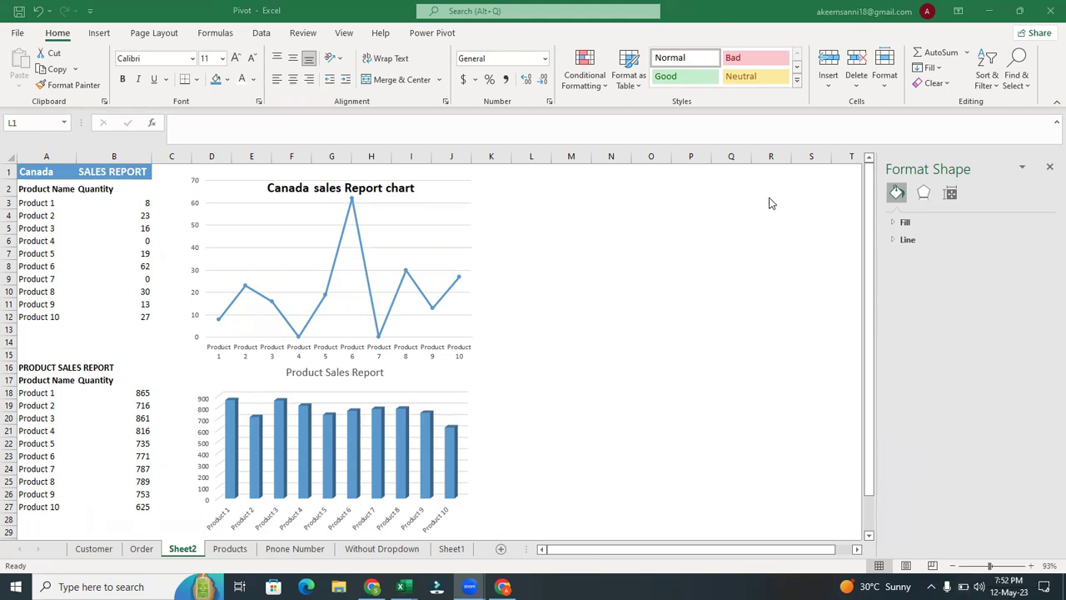
click(1047, 166)
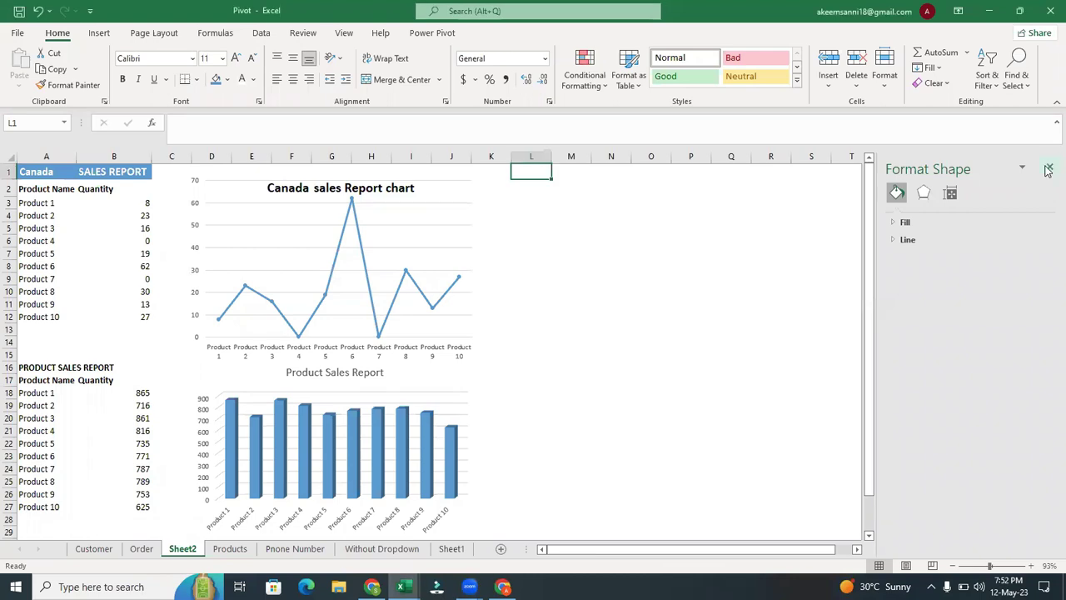
- Close the Format Shape pane
click(1047, 167)
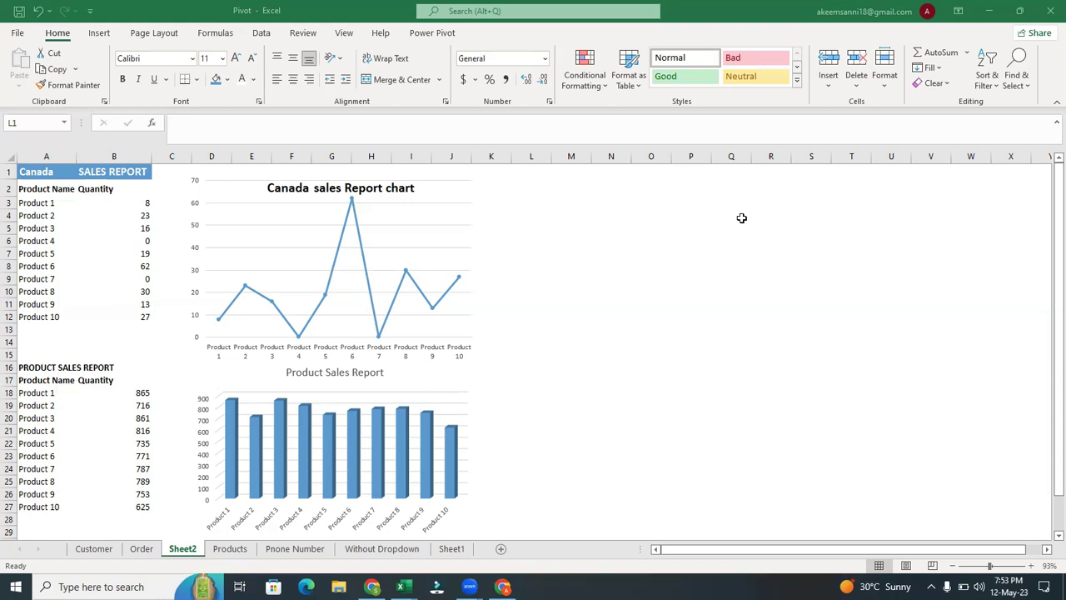
- Switch the A1 country to Peru and select the Peru sales line chart
click(38, 171)
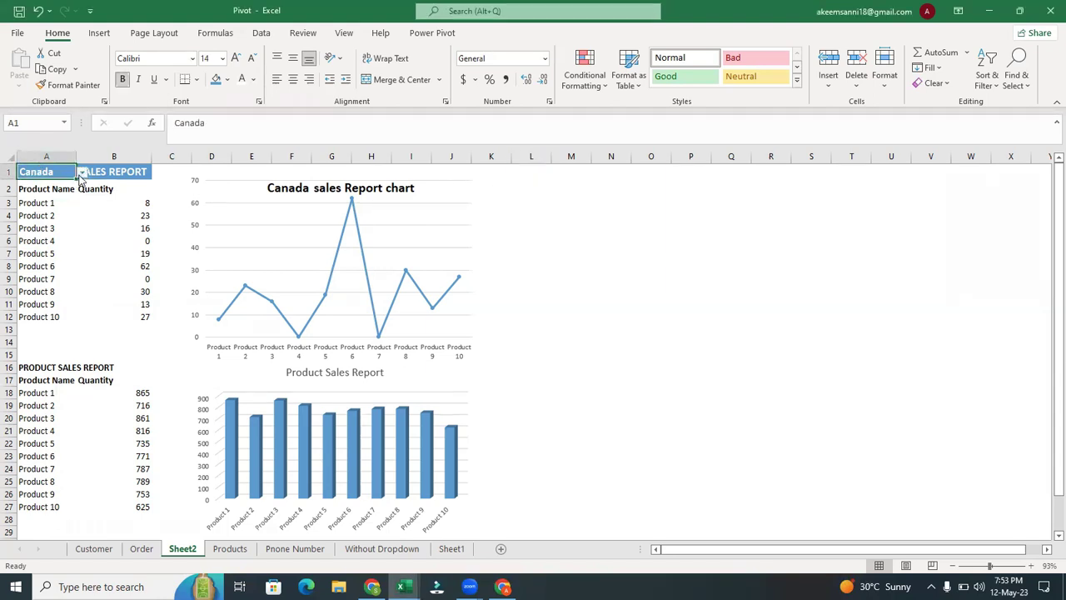
click(82, 172)
click(30, 199)
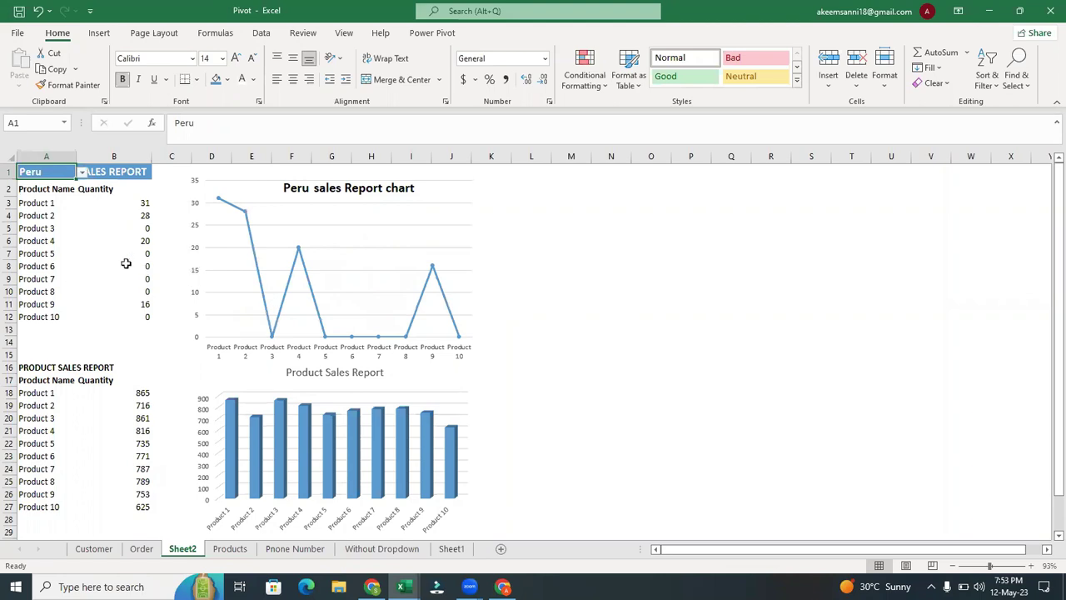
click(227, 182)
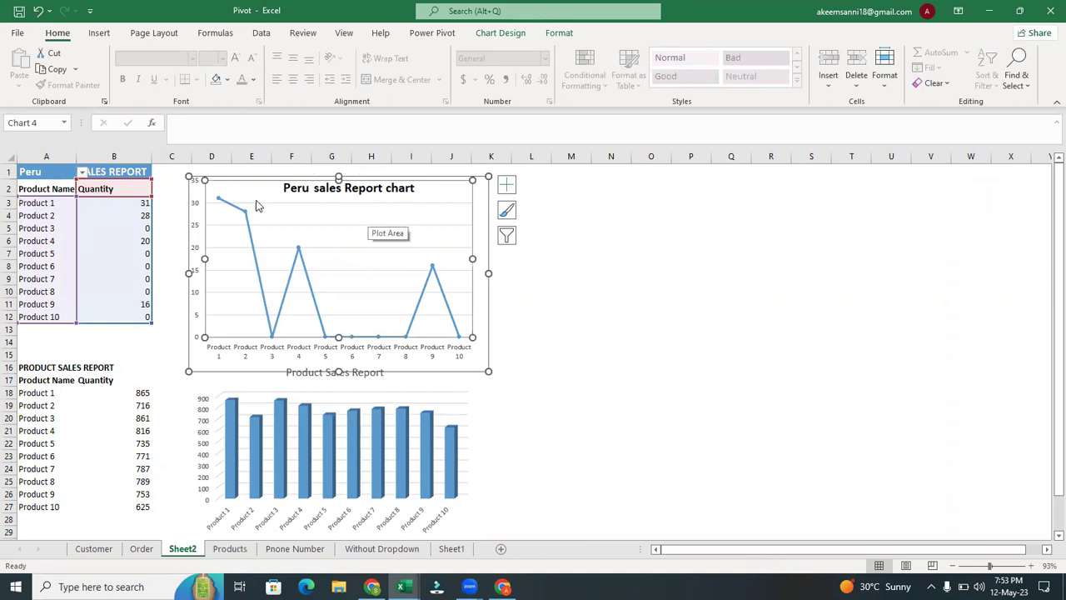
- Change the A1 country to Austria and check the SUMIF quantities for products A17:A23
click(82, 172)
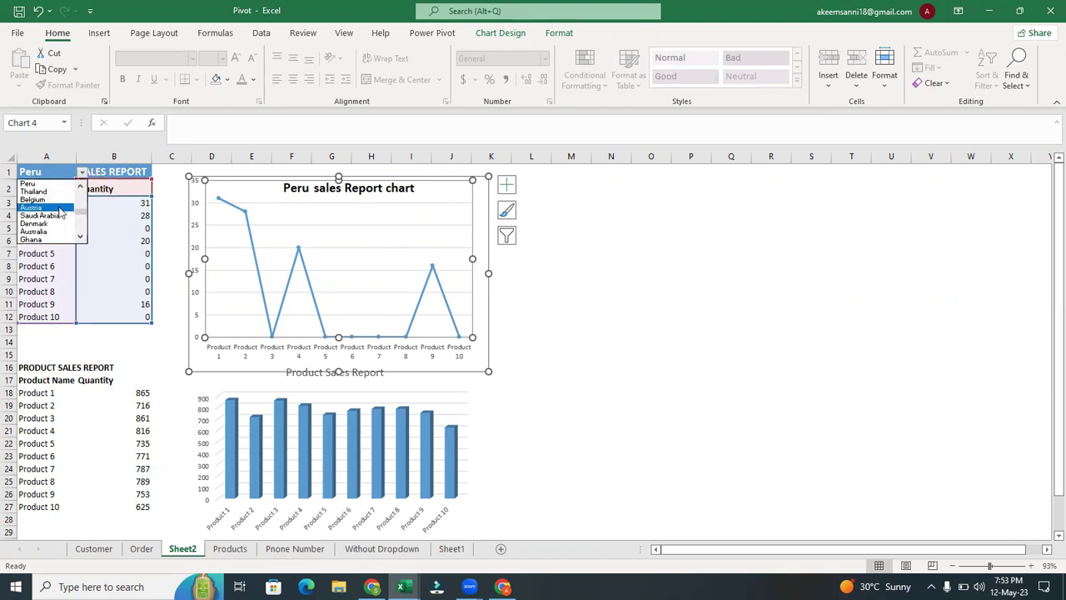
click(38, 209)
click(87, 391)
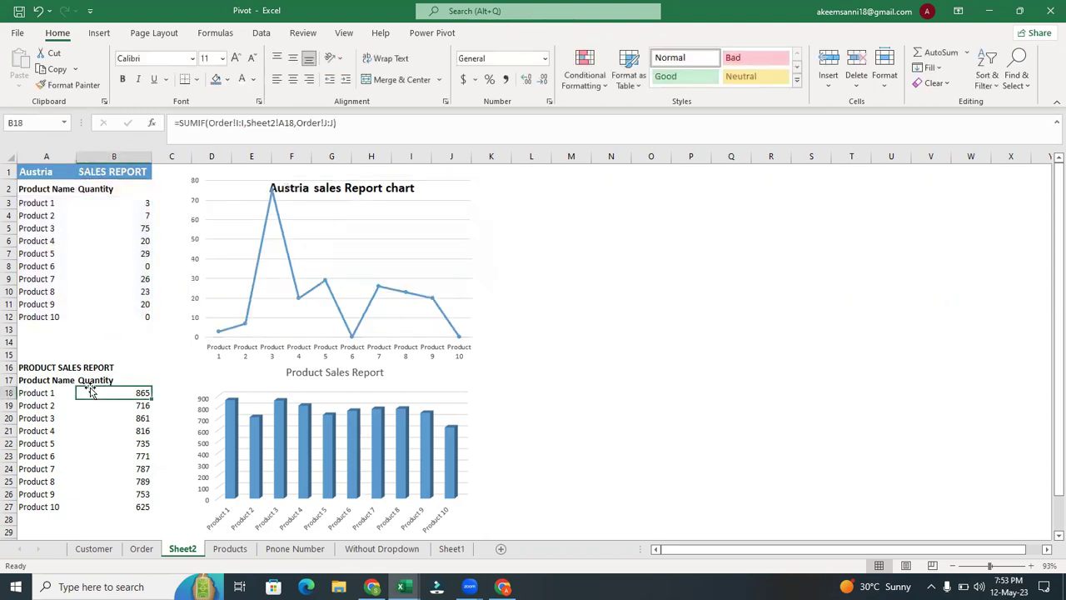
drag(52, 382, 50, 455)
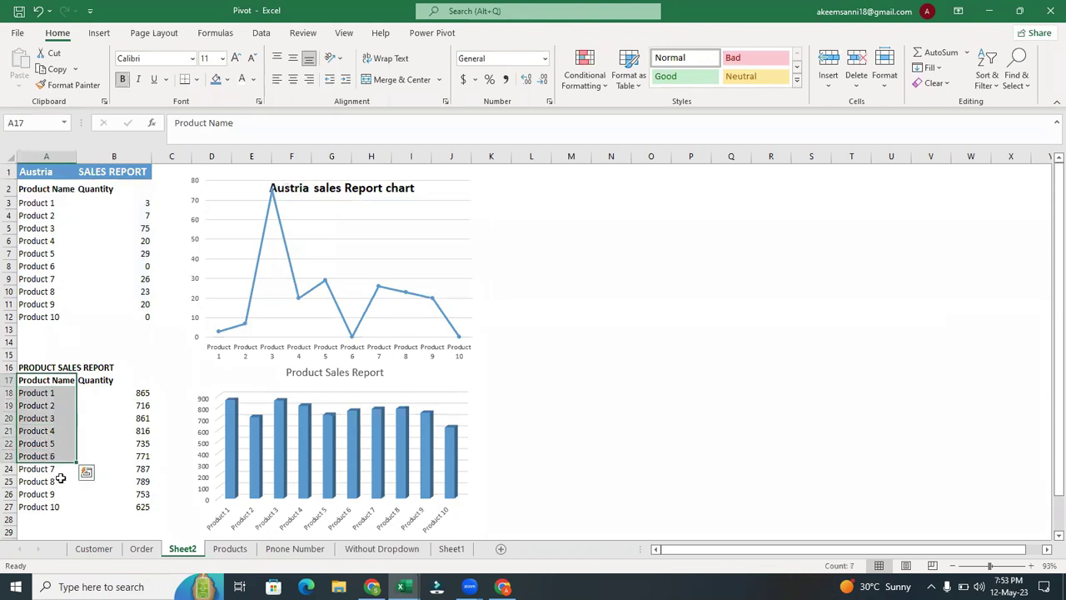
click(59, 497)
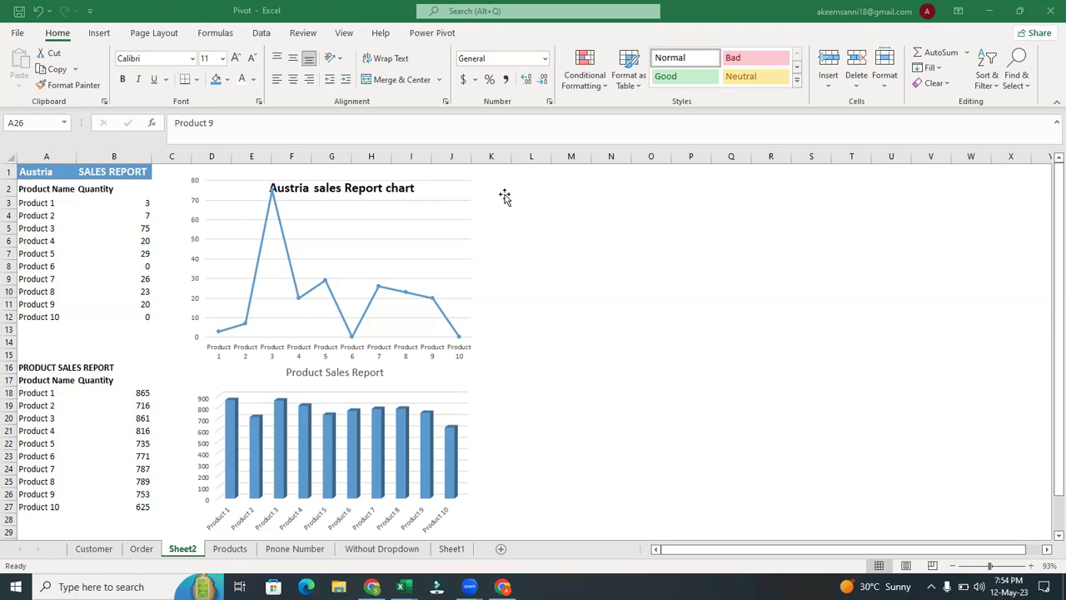
- Switch from Excel to the My Drive - Google Drive tab in Chrome
mouse_move(280, 205)
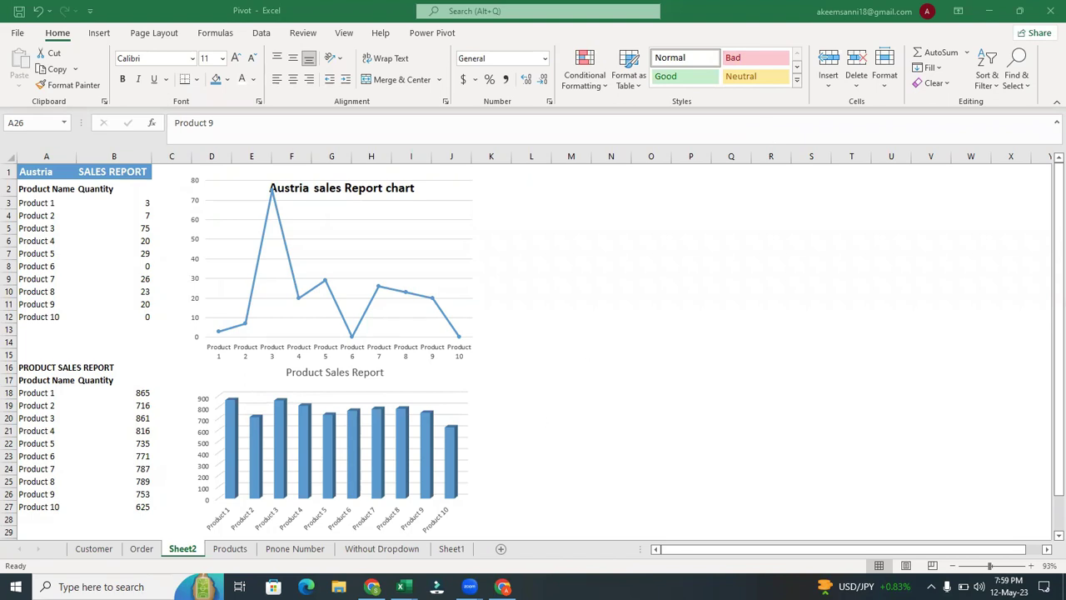
key(alt+Tab)
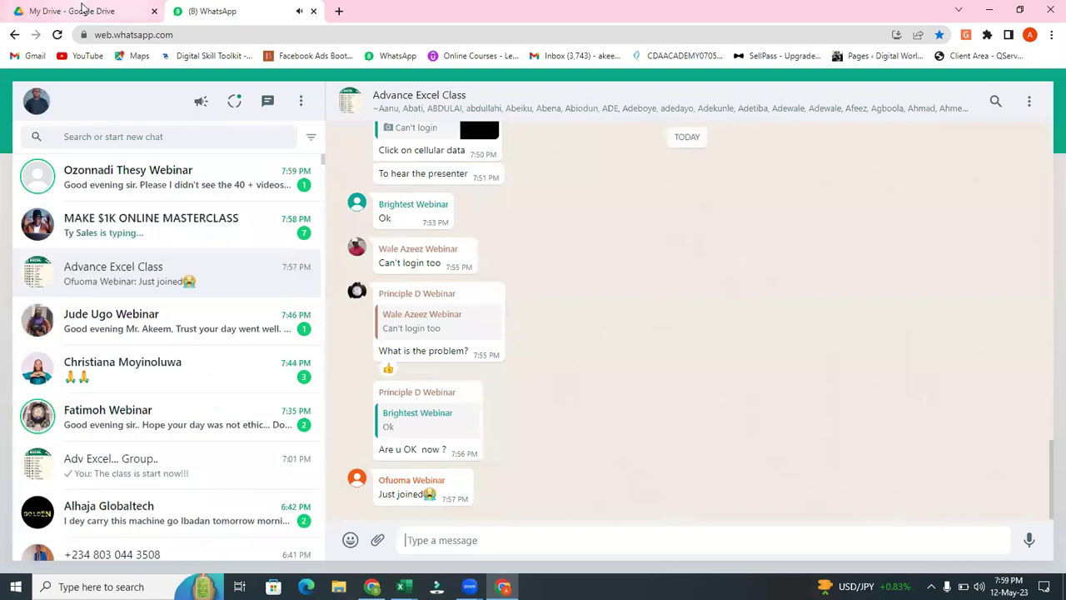
click(81, 8)
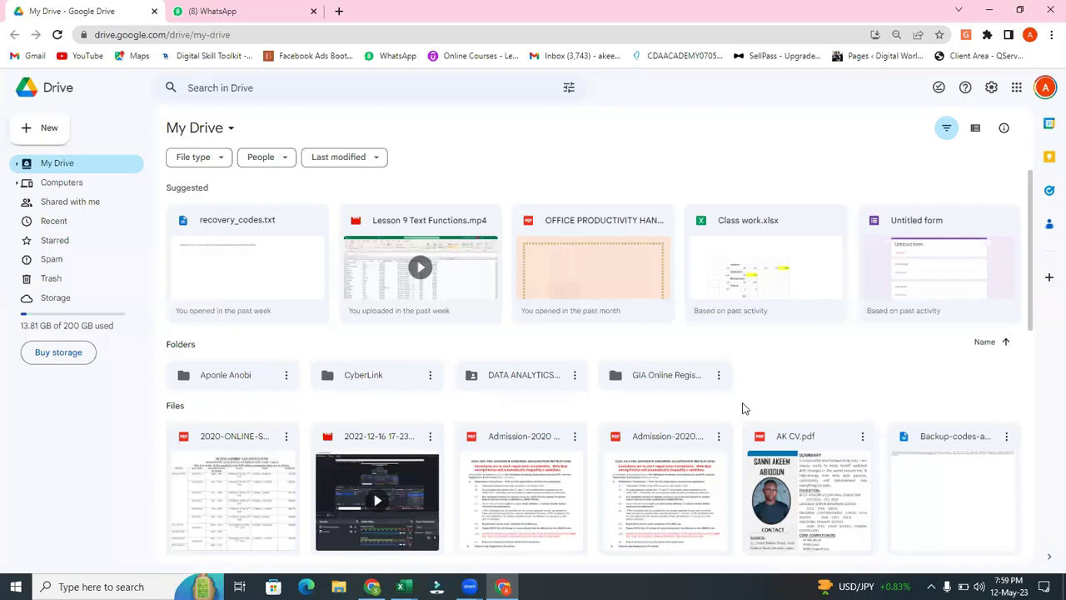
- Open the ULTIMATE EXCEL COURSE folder from Shared with me
click(98, 204)
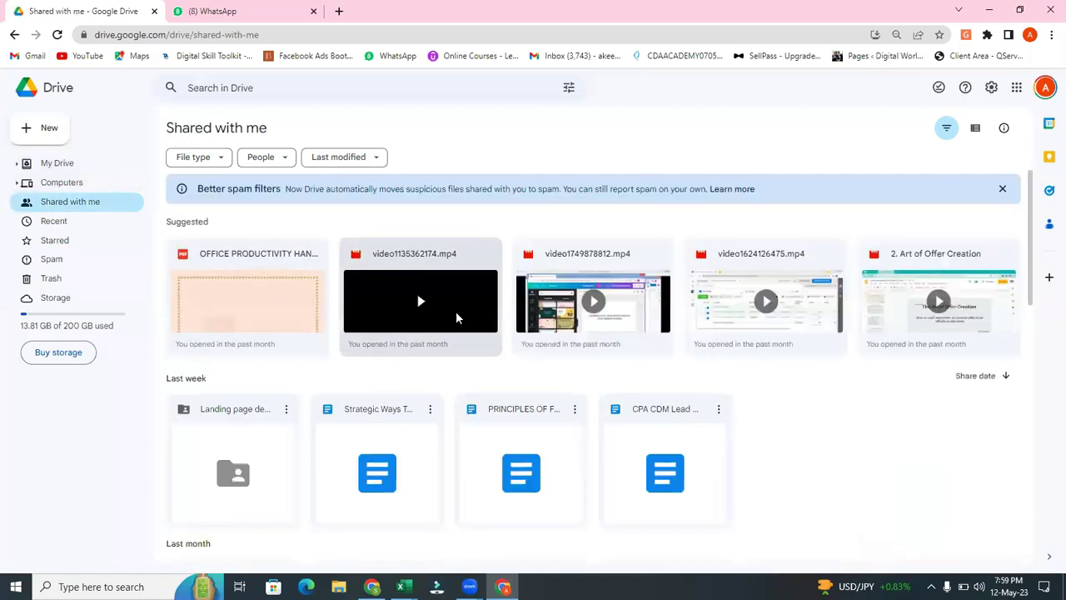
drag(1031, 296, 1033, 487)
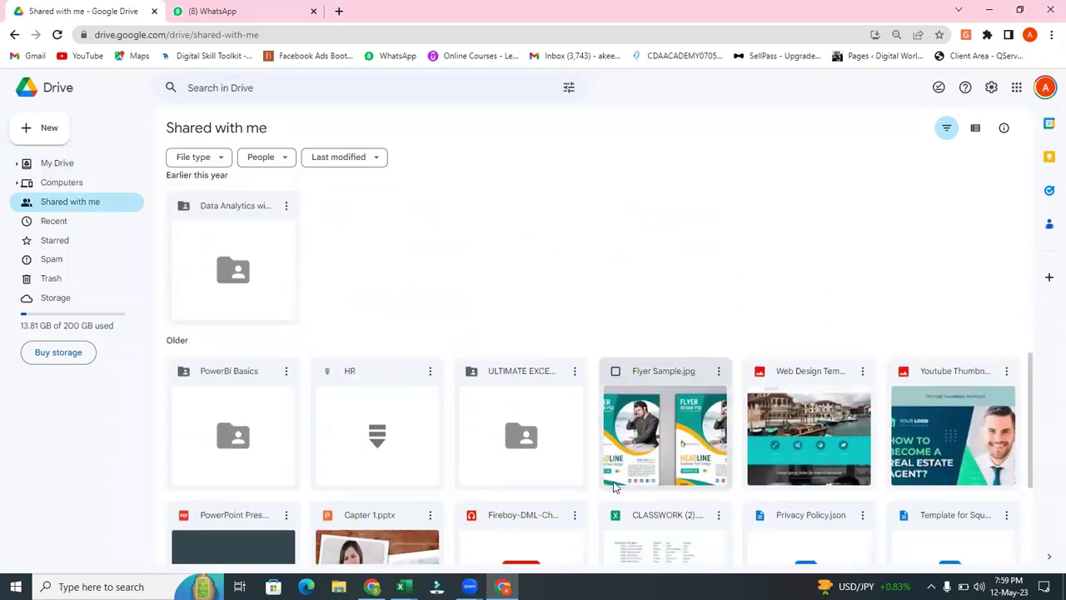
double_click(488, 456)
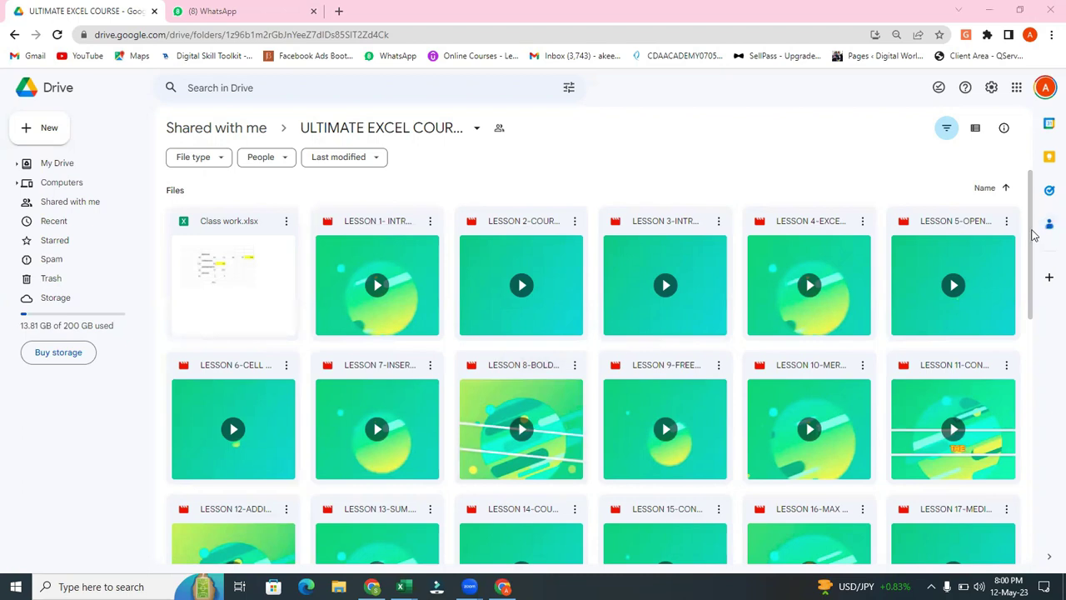
- Browse the folder's lesson videos and PDFs, then return to the Pivot workbook
drag(1030, 275, 1025, 547)
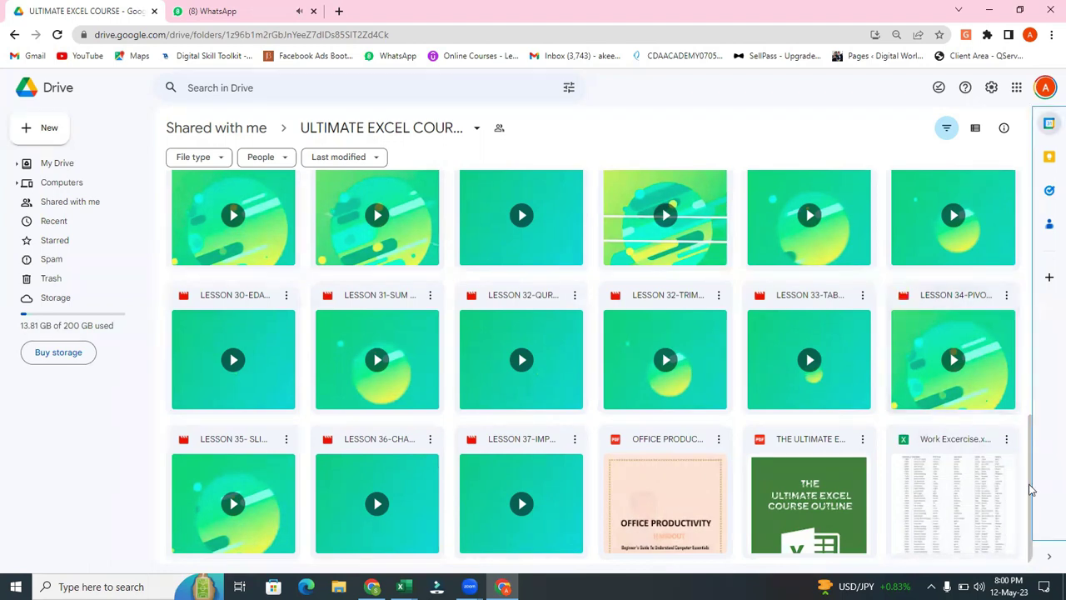
drag(1030, 487, 1041, 300)
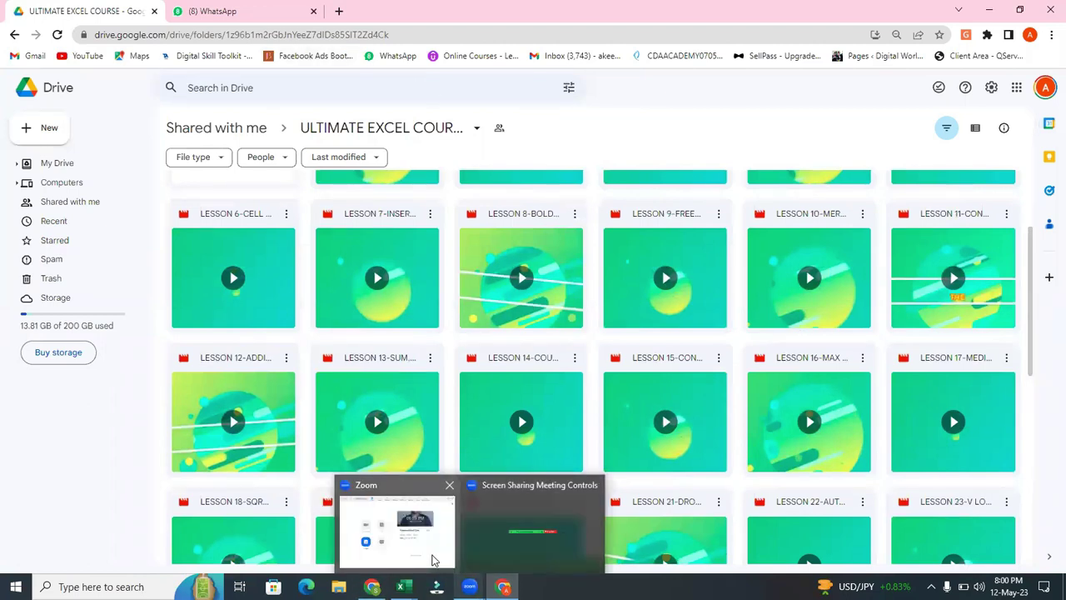
mouse_move(403, 586)
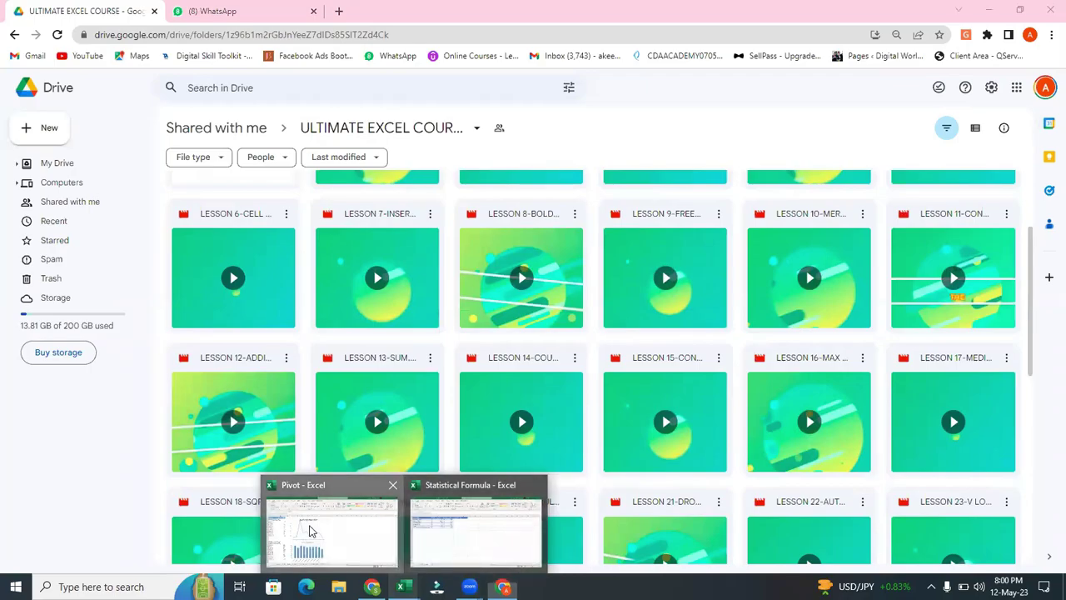
click(311, 530)
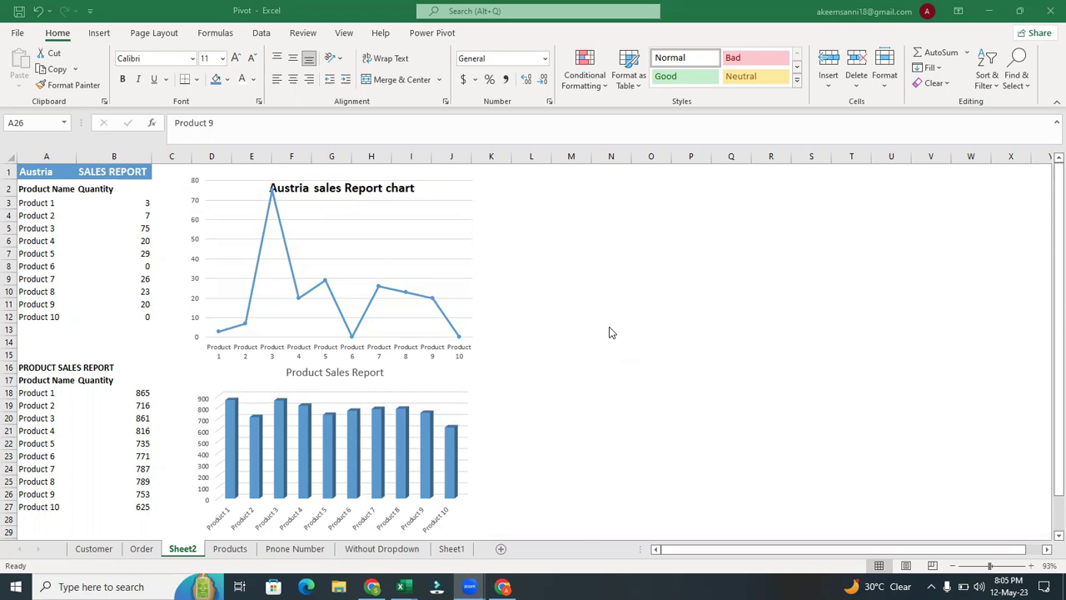
- Check the Lesson 6 video's options in Drive, then bring up the Statistical Formula workbook
mouse_move(502, 587)
click(485, 541)
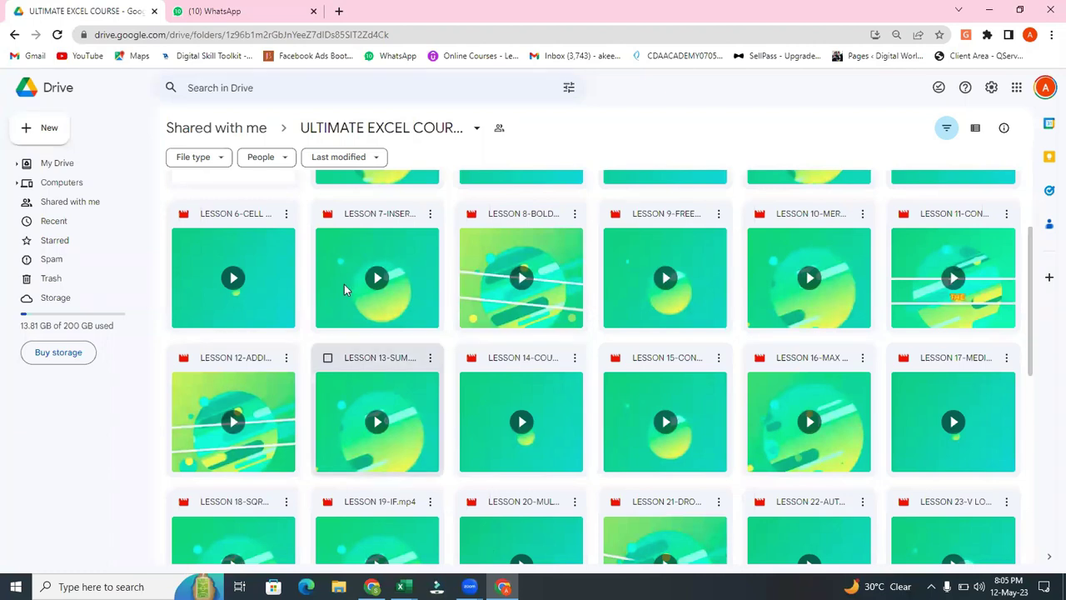
click(286, 218)
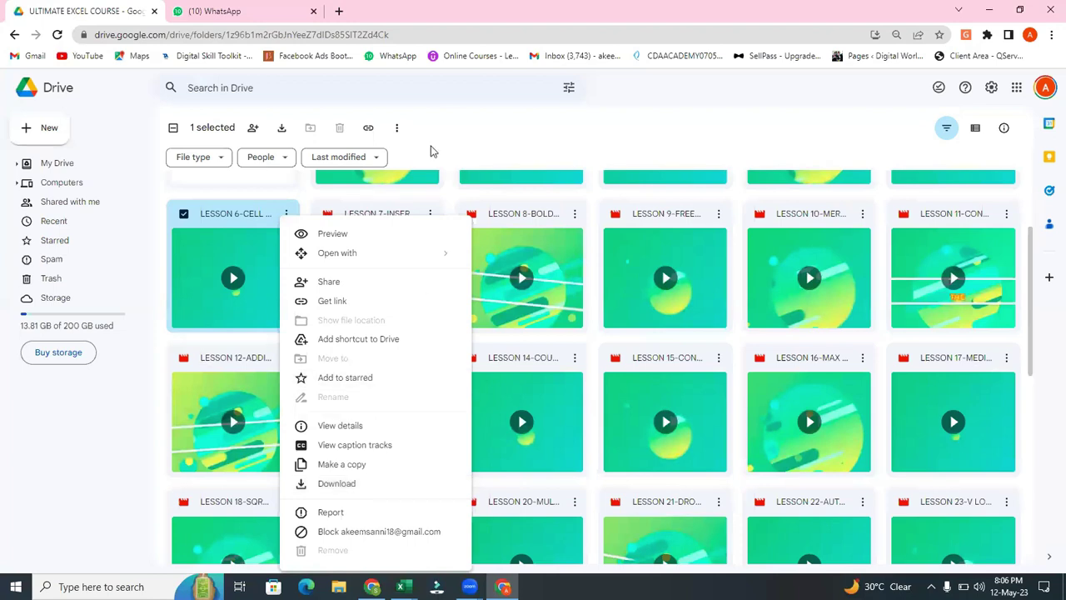
click(451, 114)
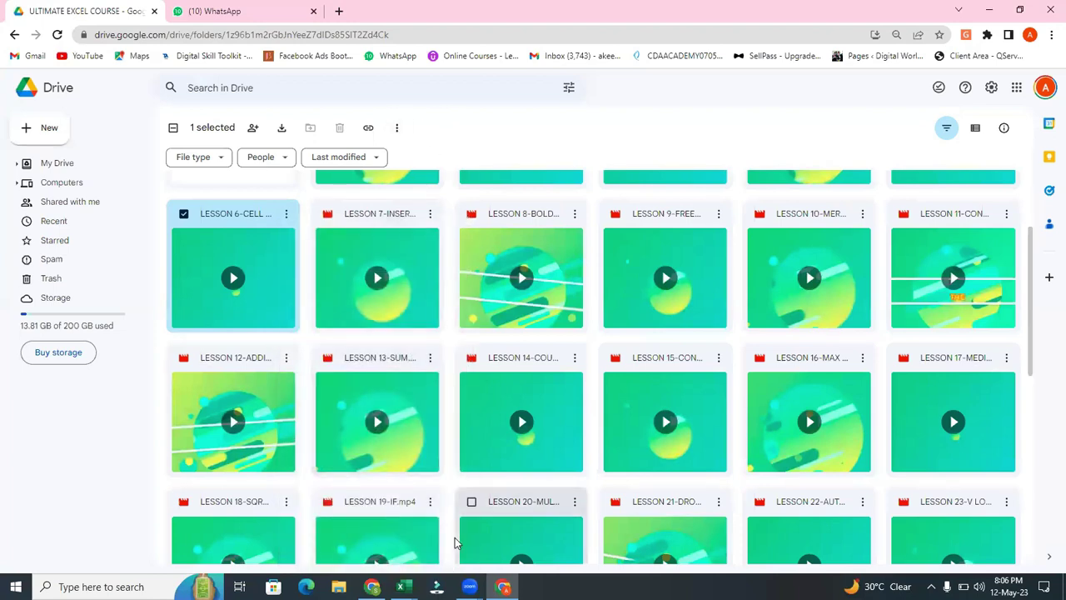
mouse_move(402, 586)
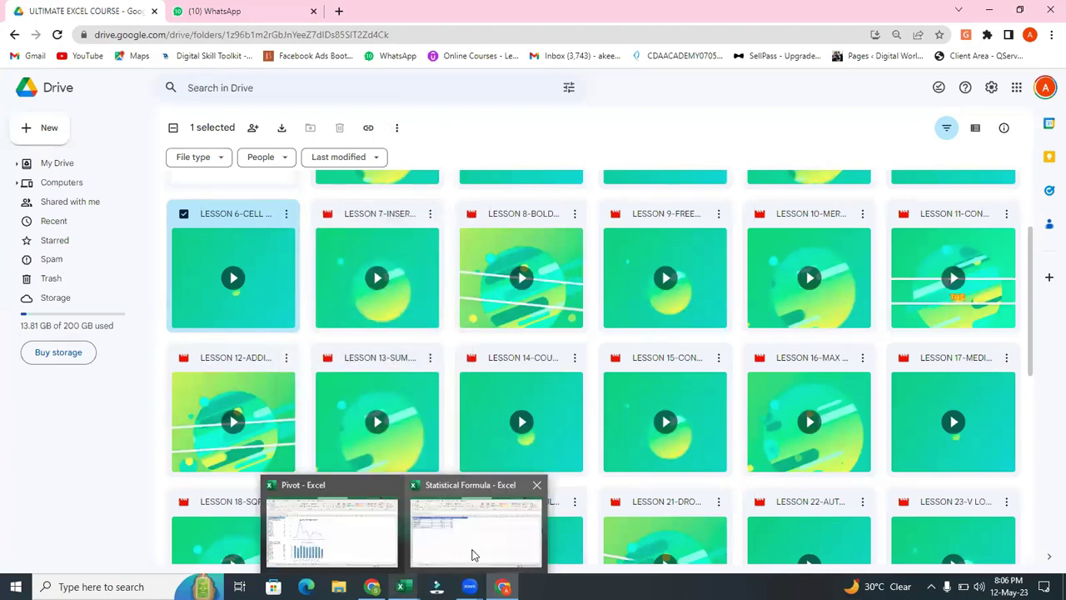
click(473, 555)
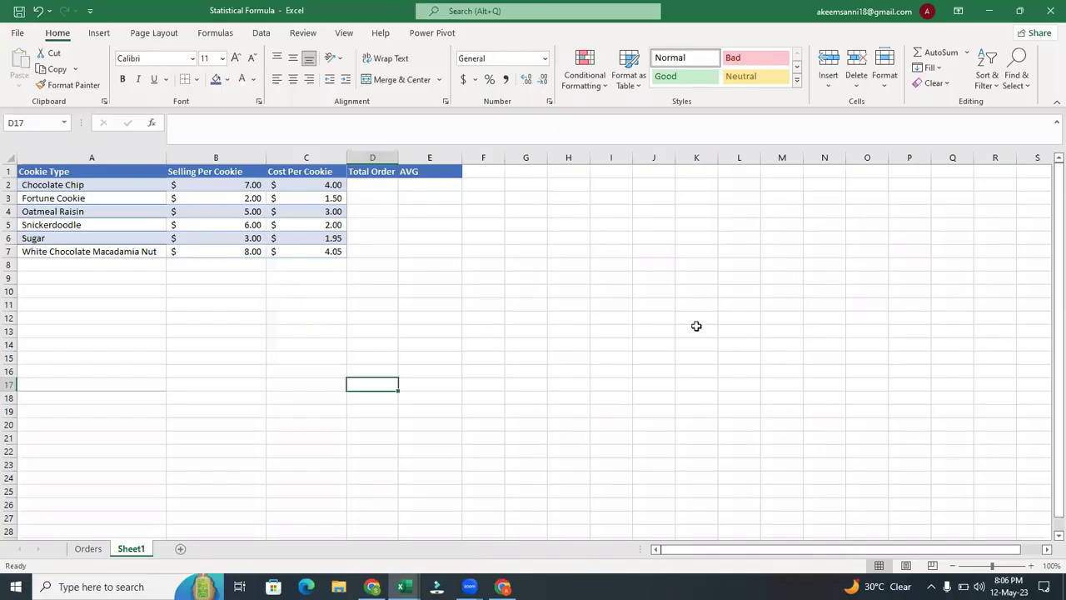